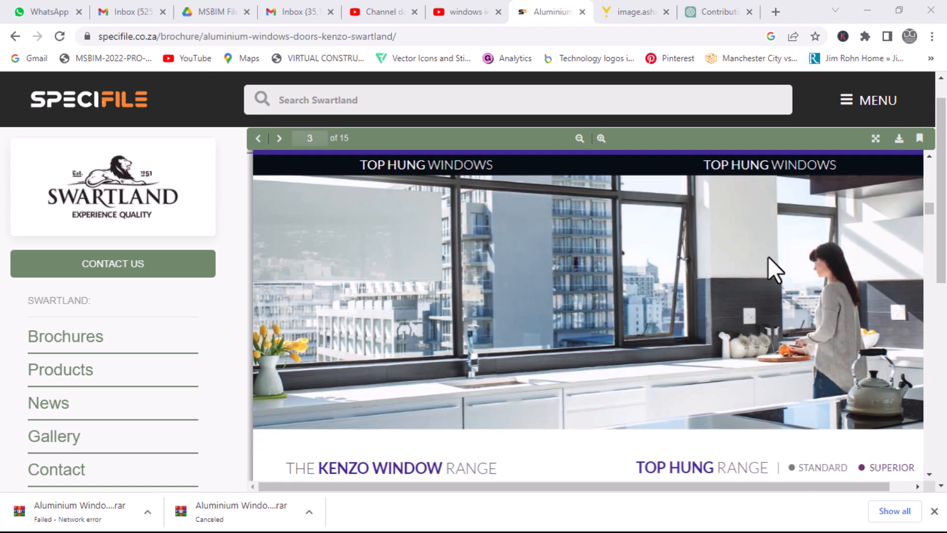
Step: Review the top hung and side hung window size charts in the Swartland Kenzo aluminium brochure
scroll(768, 256, down, 5)
scroll(768, 256, down, 8)
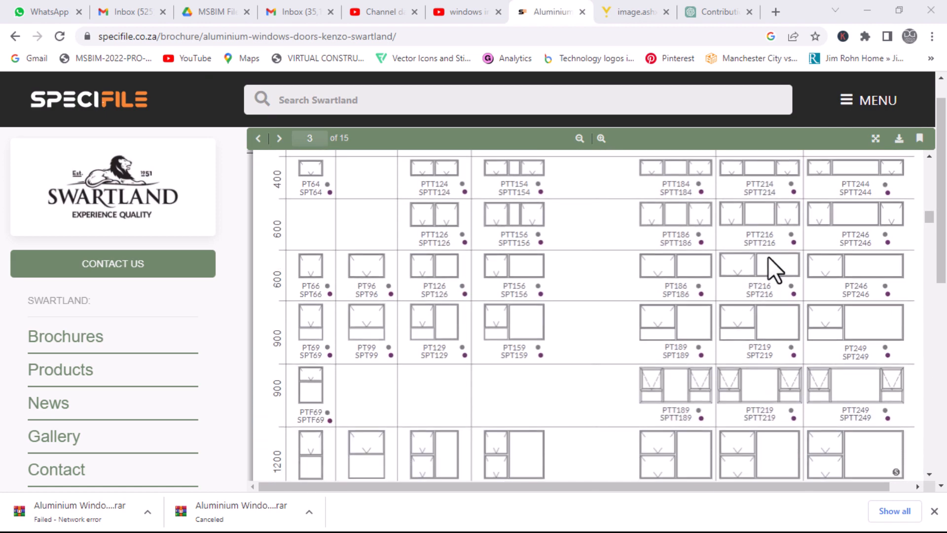
scroll(768, 257, down, 6)
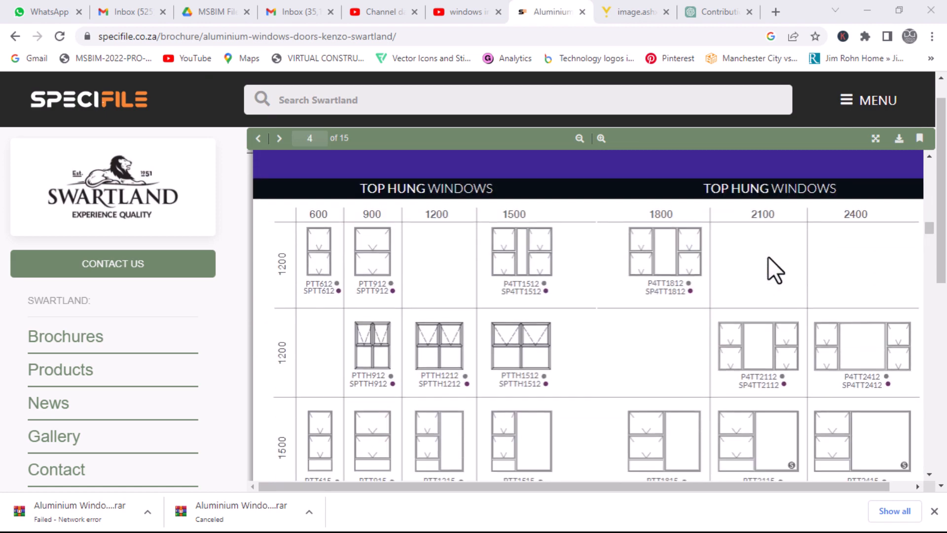
scroll(769, 259, down, 4)
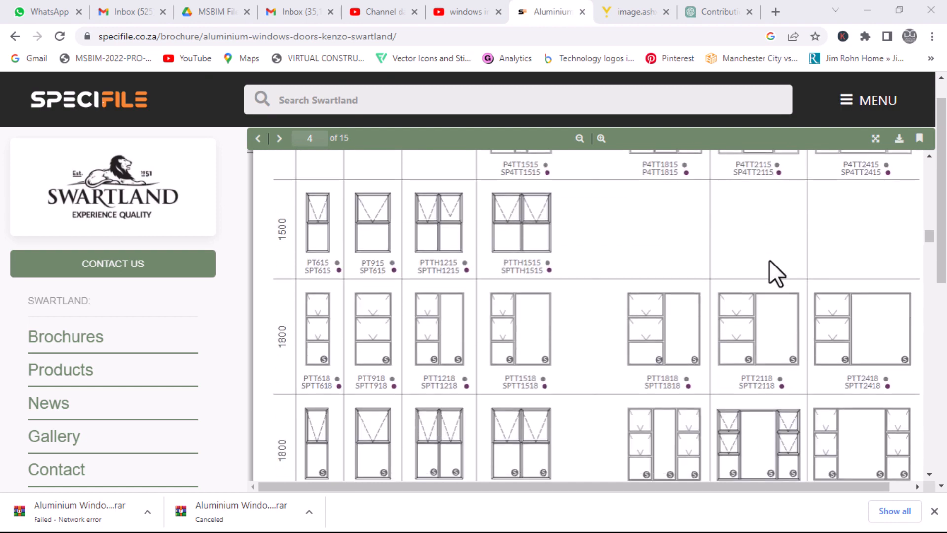
scroll(769, 260, down, 4)
scroll(768, 261, down, 10)
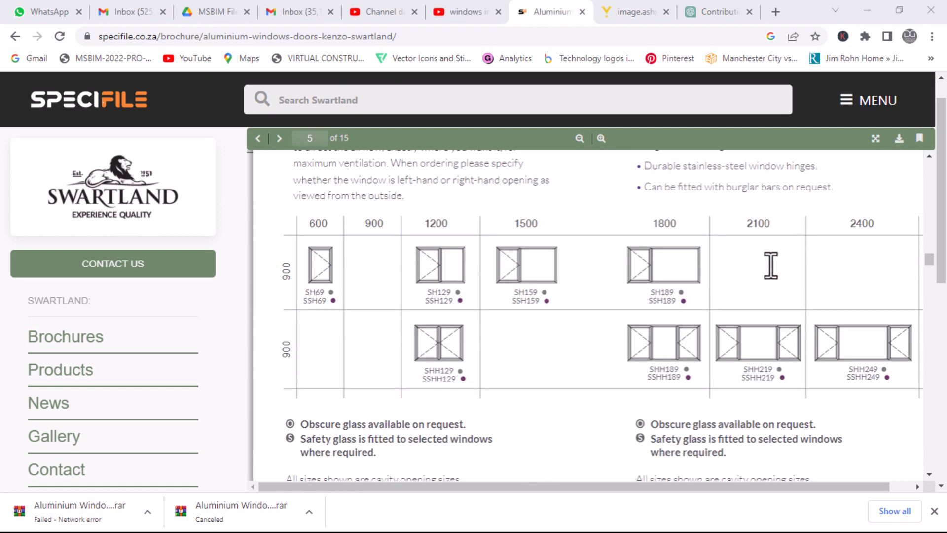
scroll(771, 265, down, 10)
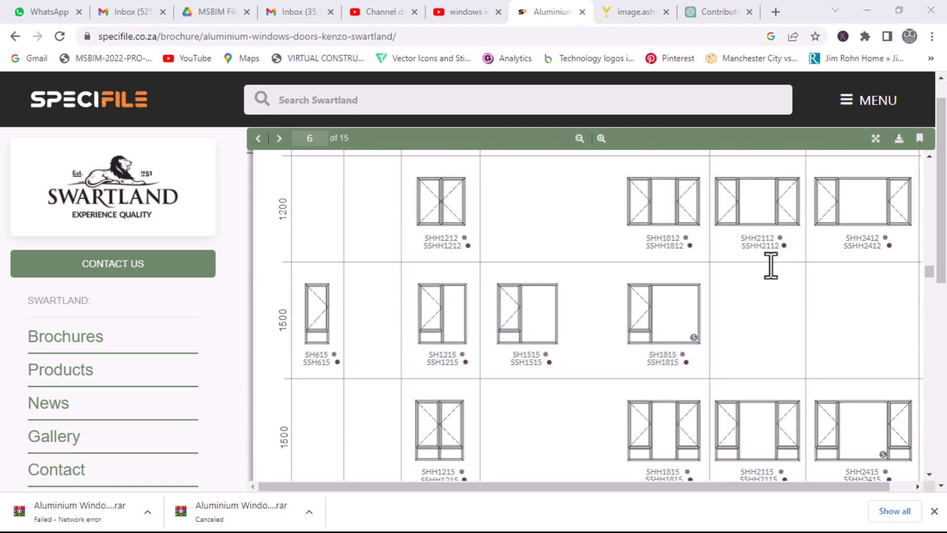
scroll(771, 265, down, 10)
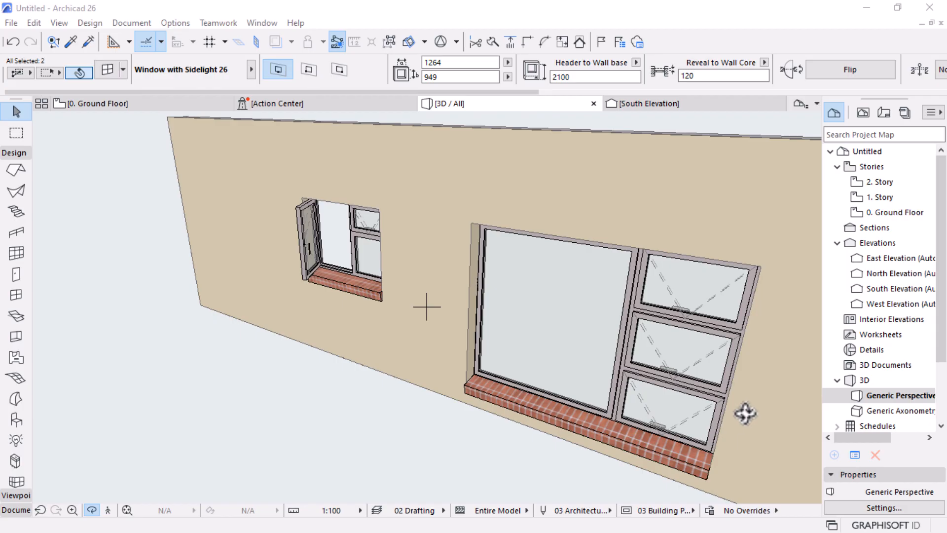
Step: In Archicad, inspect the sample wall's two windows with sidelights from outside and inside in 3D
drag(744, 413, 405, 425)
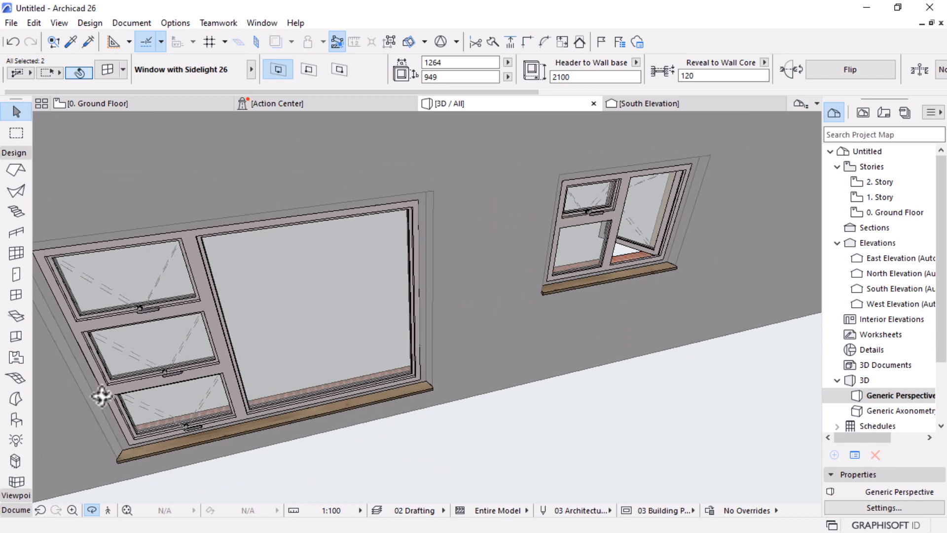
scroll(102, 397, up, 5)
scroll(105, 405, up, 6)
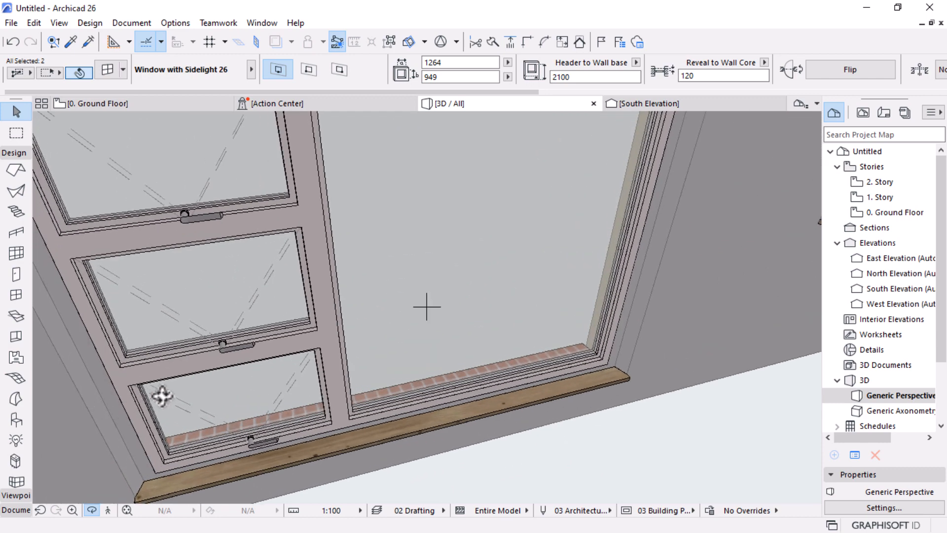
drag(268, 344, 349, 283)
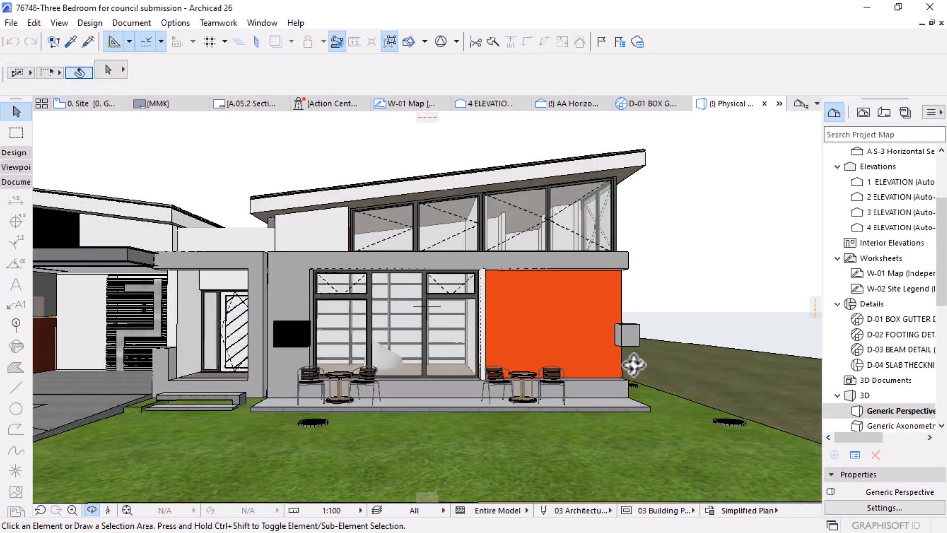
Step: Examine the windows on all sides of the three-bedroom house model in the 3D view
scroll(634, 363, up, 3)
scroll(575, 359, up, 2)
drag(576, 359, 215, 324)
scroll(670, 342, up, 6)
scroll(215, 324, down, 8)
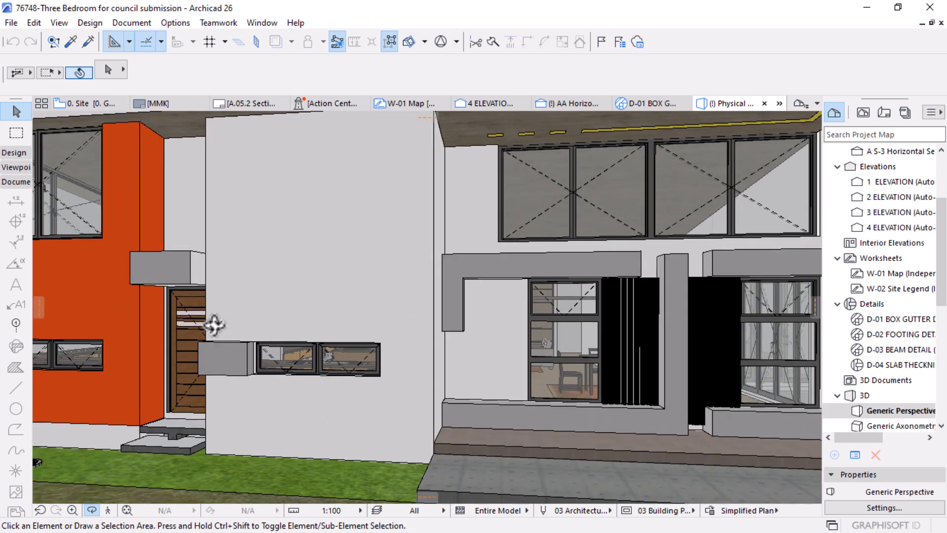
scroll(714, 389, up, 8)
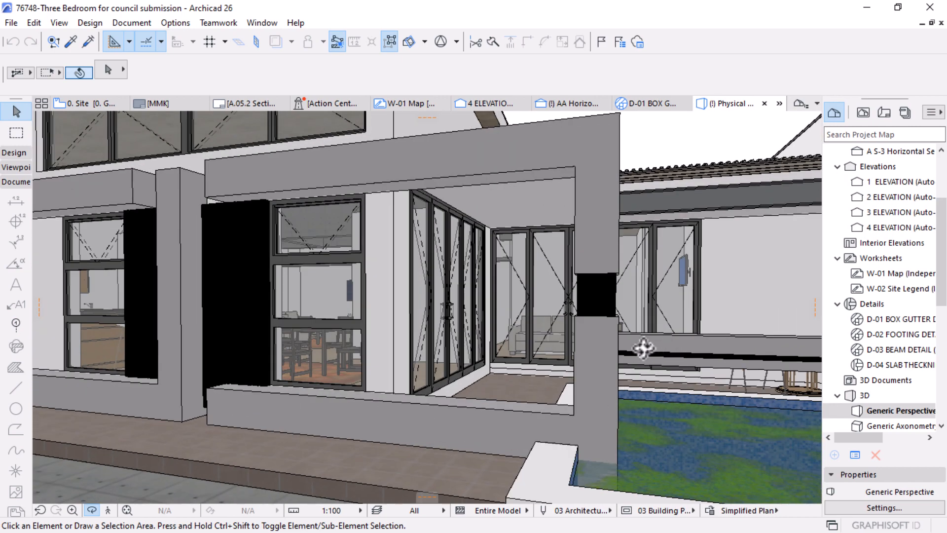
drag(644, 348, 509, 340)
scroll(239, 309, down, 10)
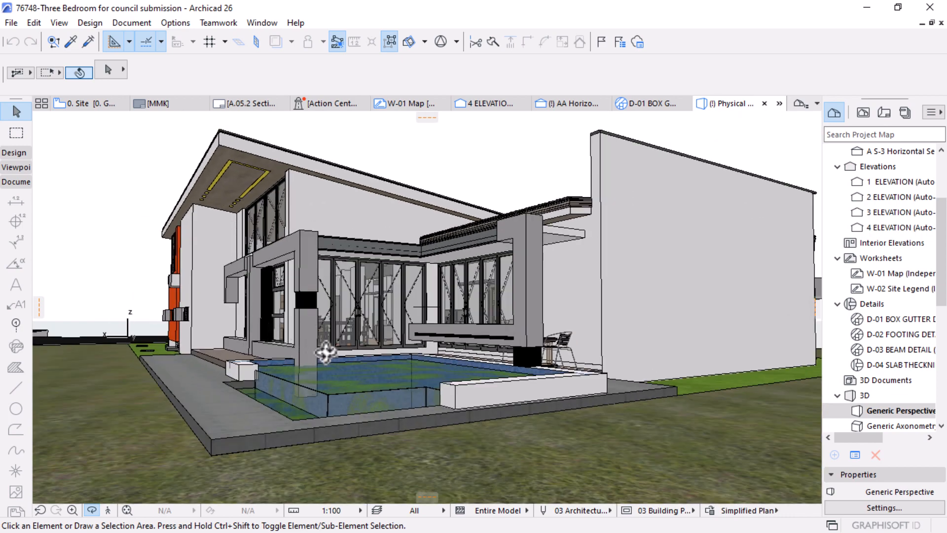
drag(326, 352, 725, 351)
scroll(725, 351, down, 3)
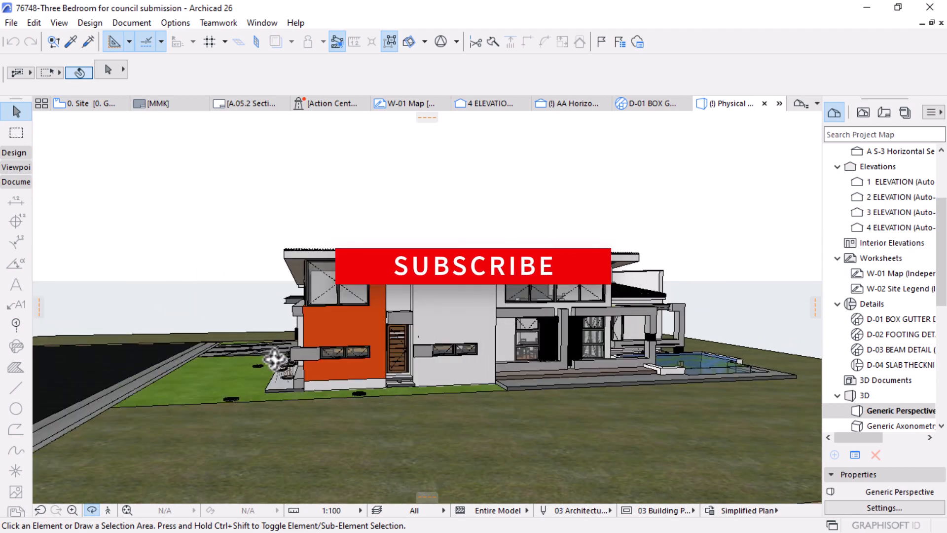
drag(277, 359, 724, 349)
scroll(724, 350, down, 2)
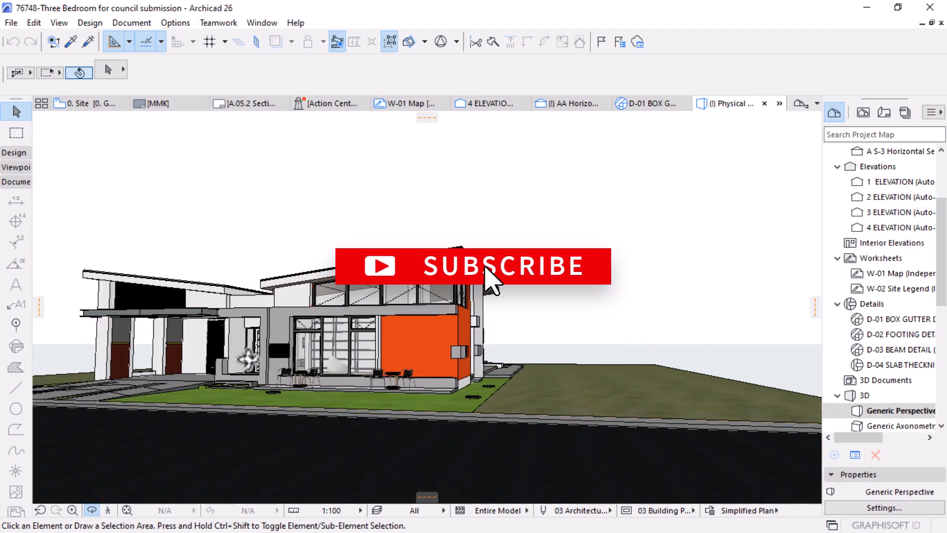
drag(247, 360, 733, 363)
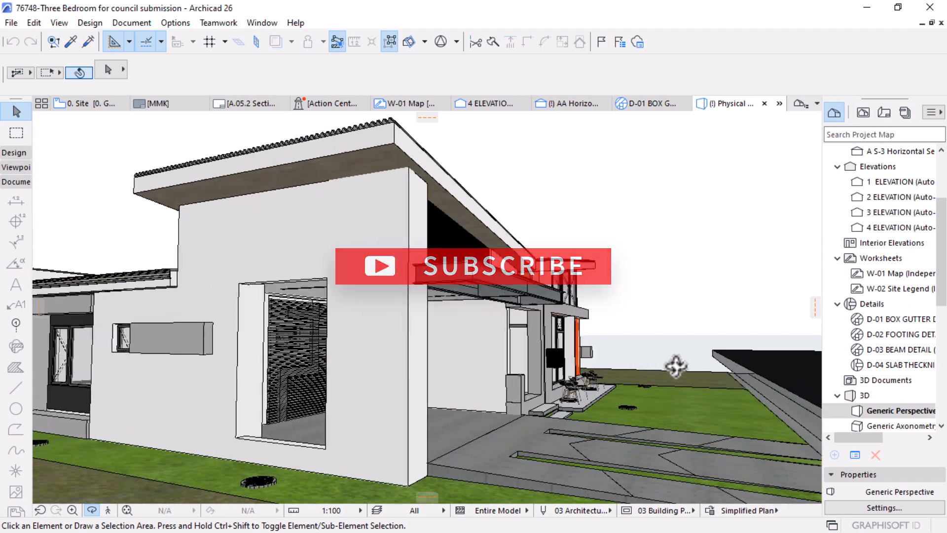
scroll(229, 376, up, 3)
drag(228, 377, 417, 373)
scroll(338, 374, up, 2)
scroll(341, 376, down, 2)
scroll(687, 378, down, 4)
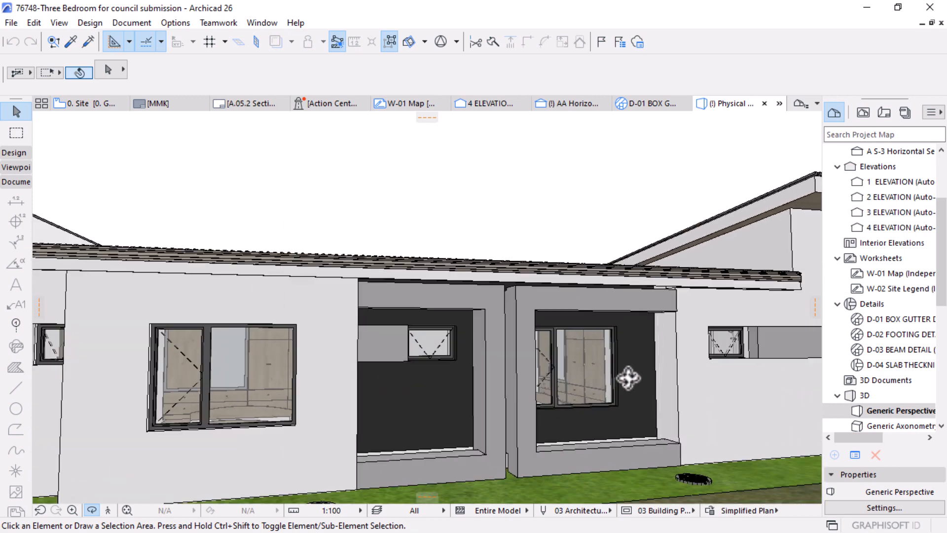
scroll(426, 333, up, 2)
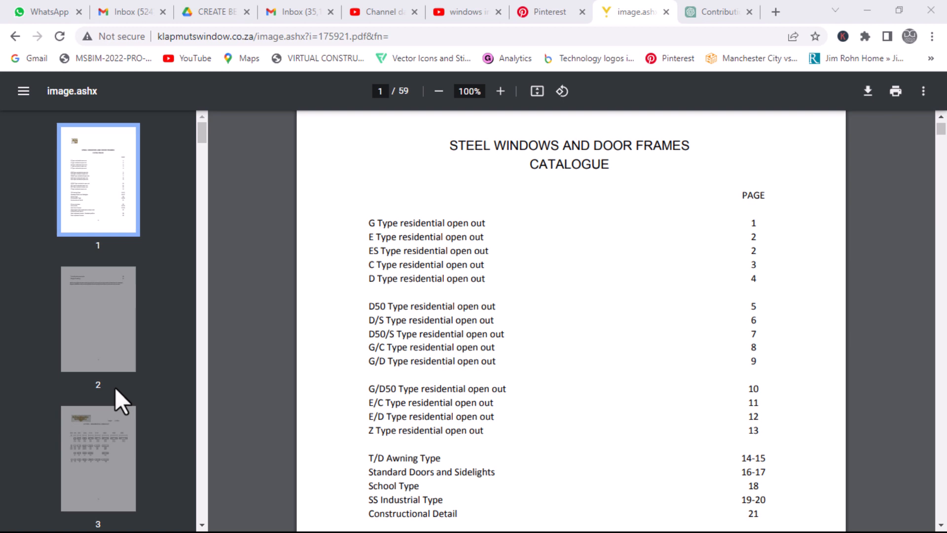
Step: Switch to the browser and review the contents list and G Type page of the Klapmuts steel windows catalogue
scroll(430, 311, down, 15)
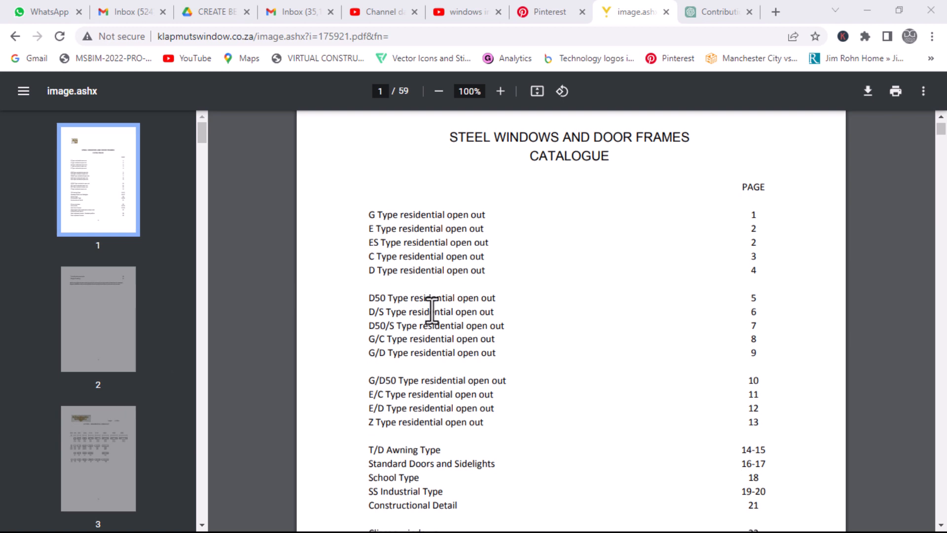
scroll(478, 304, down, 10)
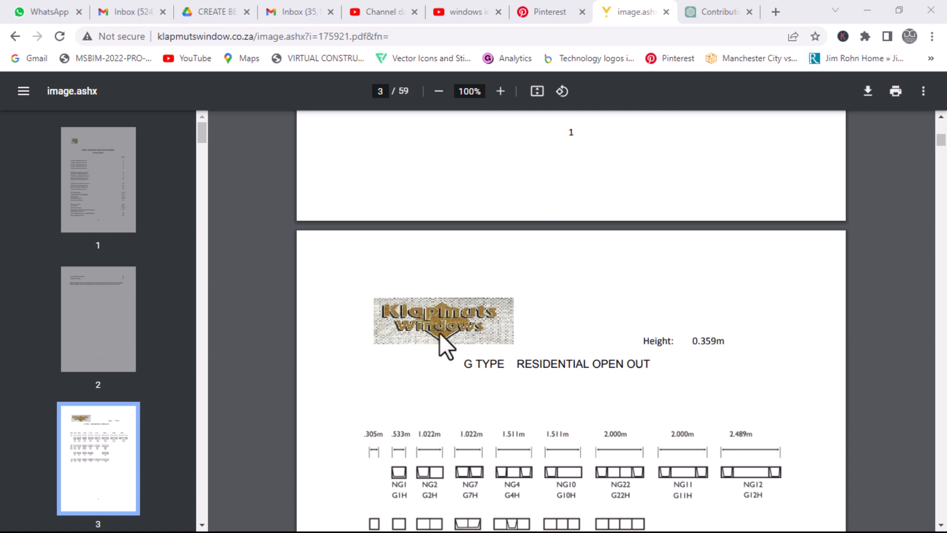
scroll(462, 283, up, 20)
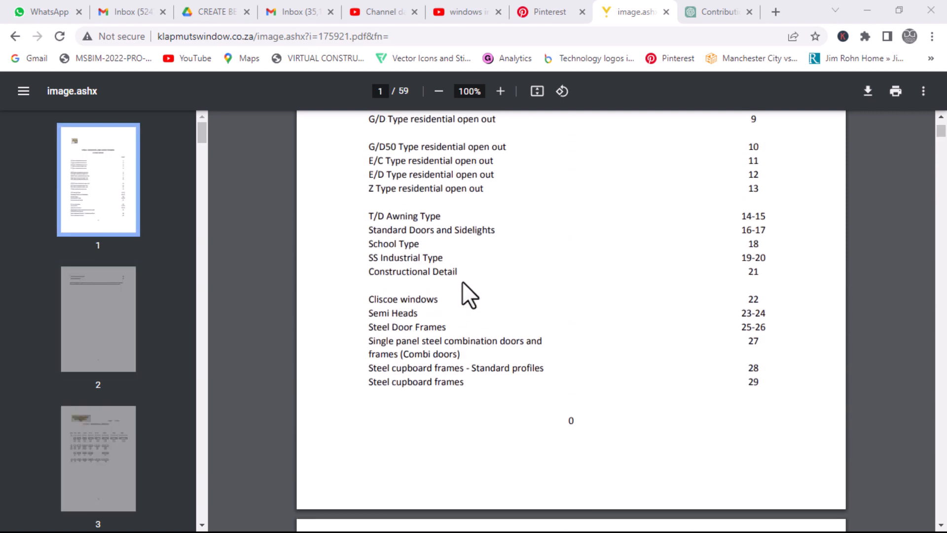
scroll(463, 281, up, 2)
scroll(464, 289, down, 3)
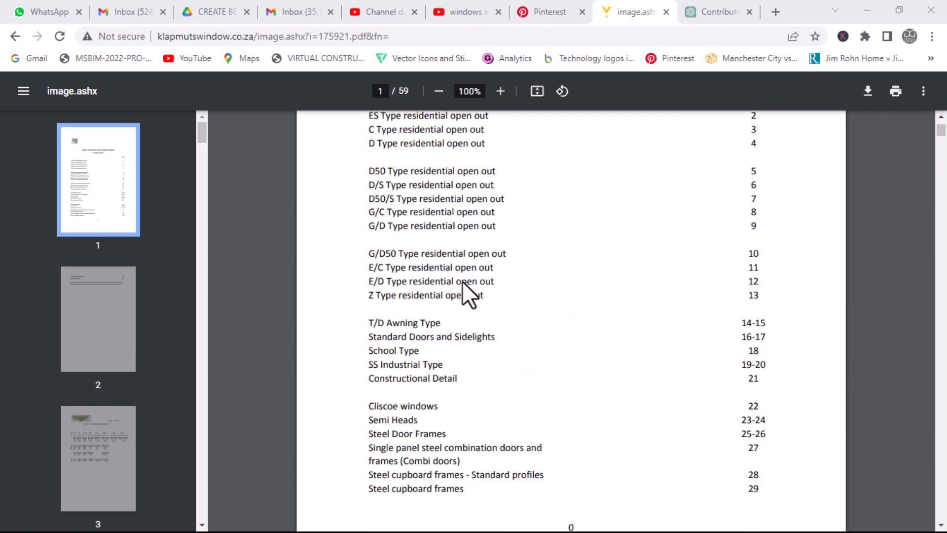
scroll(469, 291, up, 2)
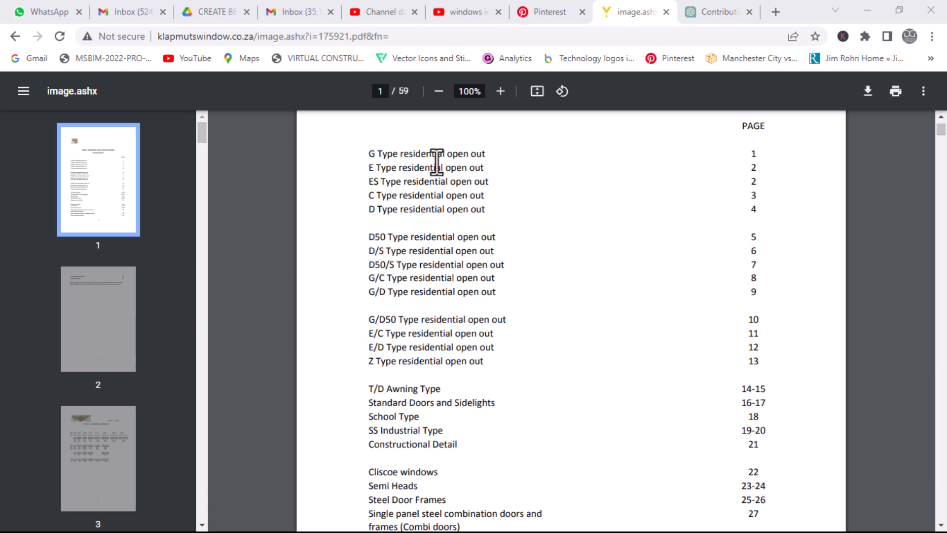
Step: Switch to Archicad and draw a horizontal wall about 9100 mm long on the ground floor plan
key(super)
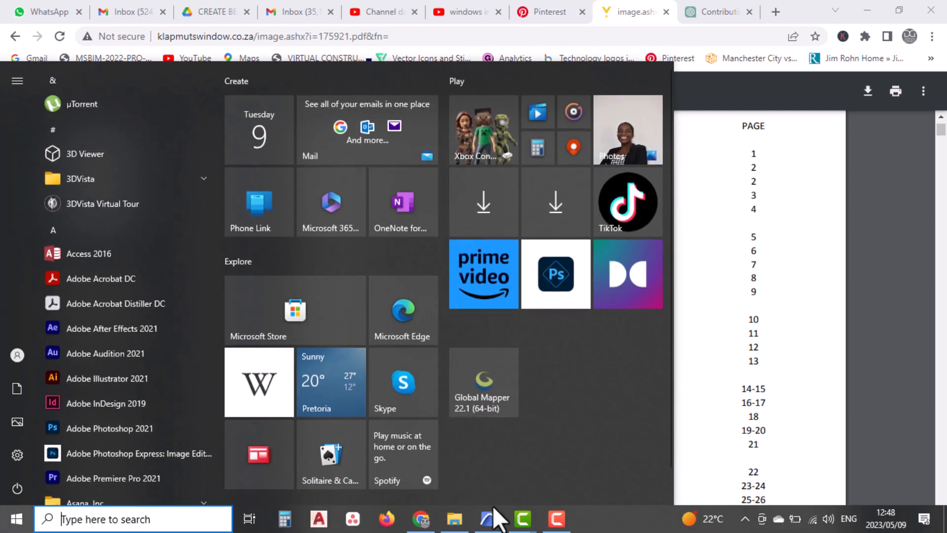
click(489, 518)
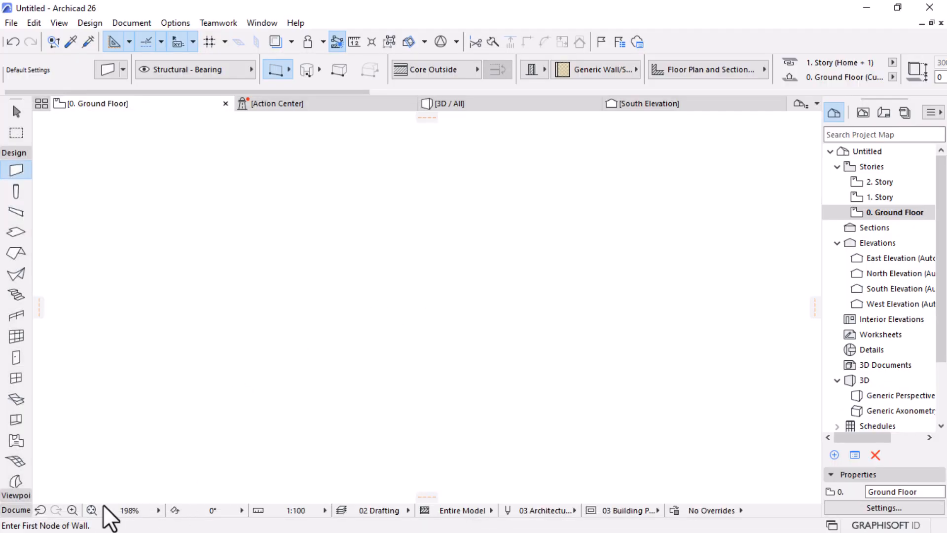
click(88, 510)
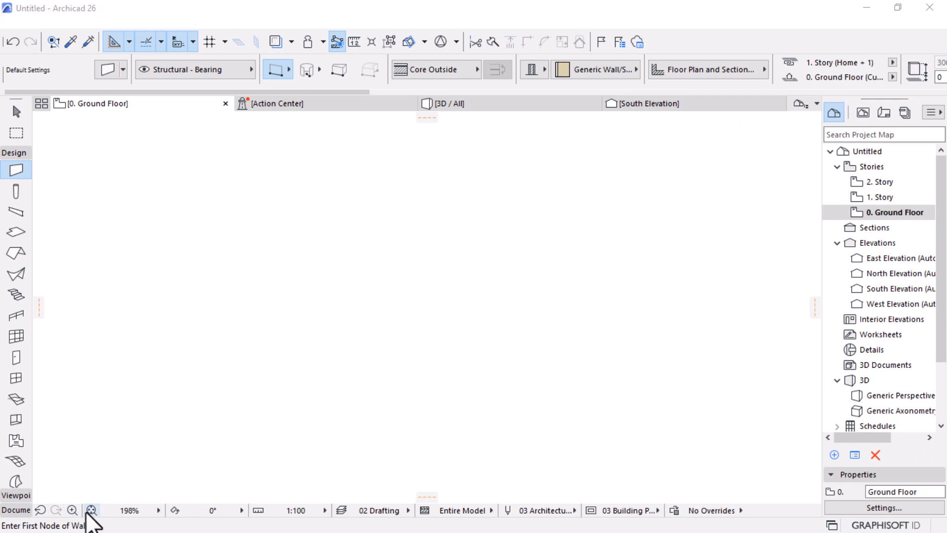
click(92, 511)
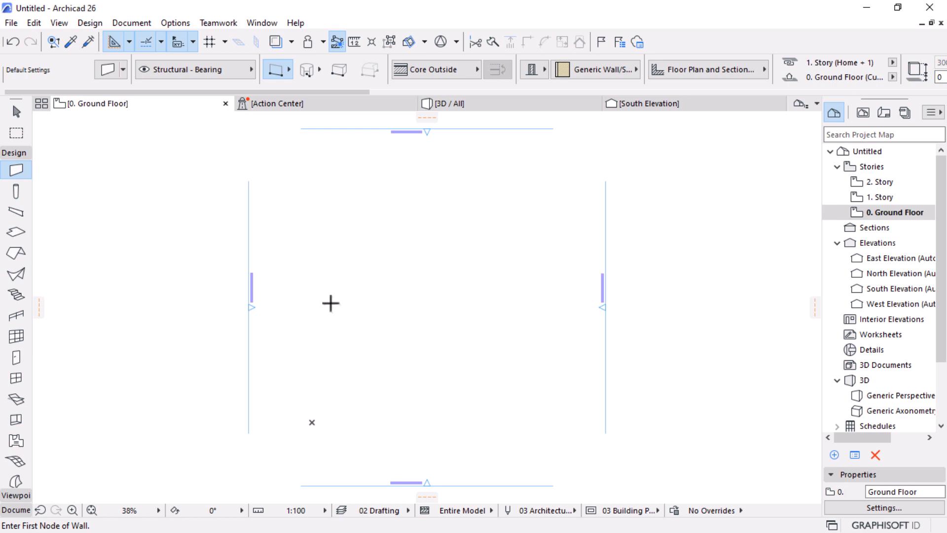
scroll(330, 306, up, 5)
click(334, 276)
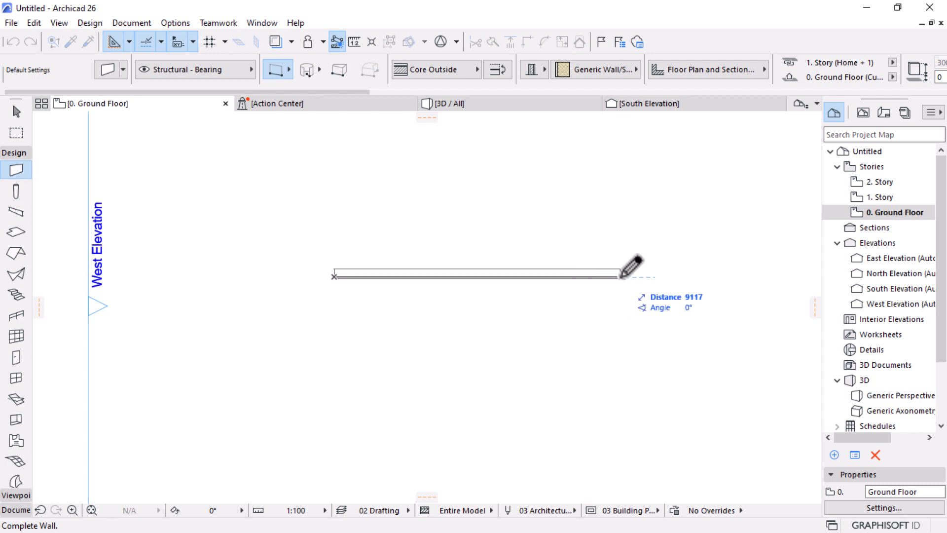
click(621, 276)
scroll(616, 272, up, 4)
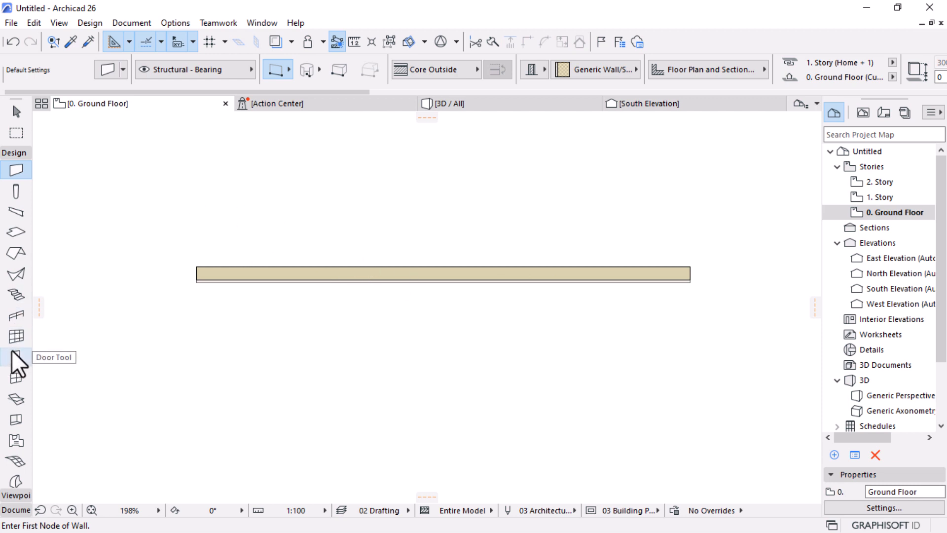
Step: Open the Window tool's default settings and enlarge the dialog to show more of the window library
scroll(15, 338, down, 3)
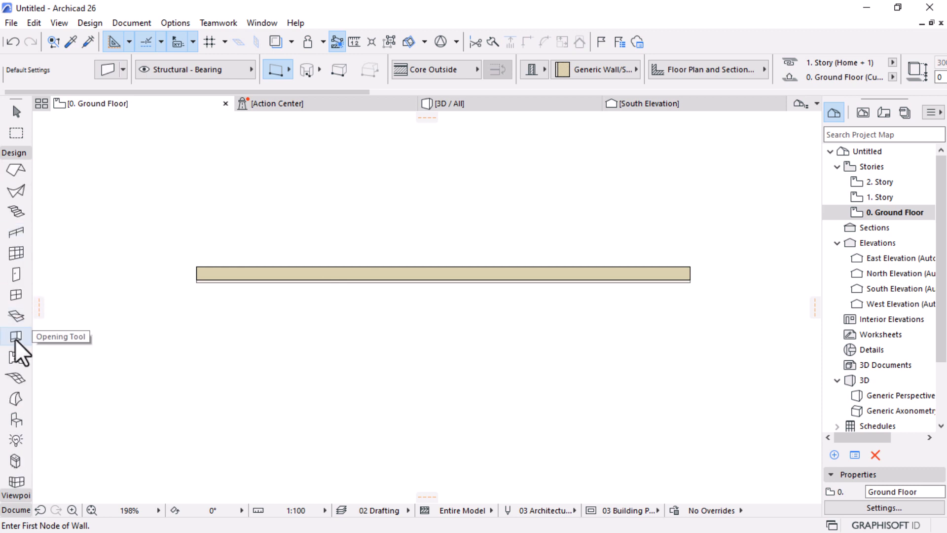
click(14, 296)
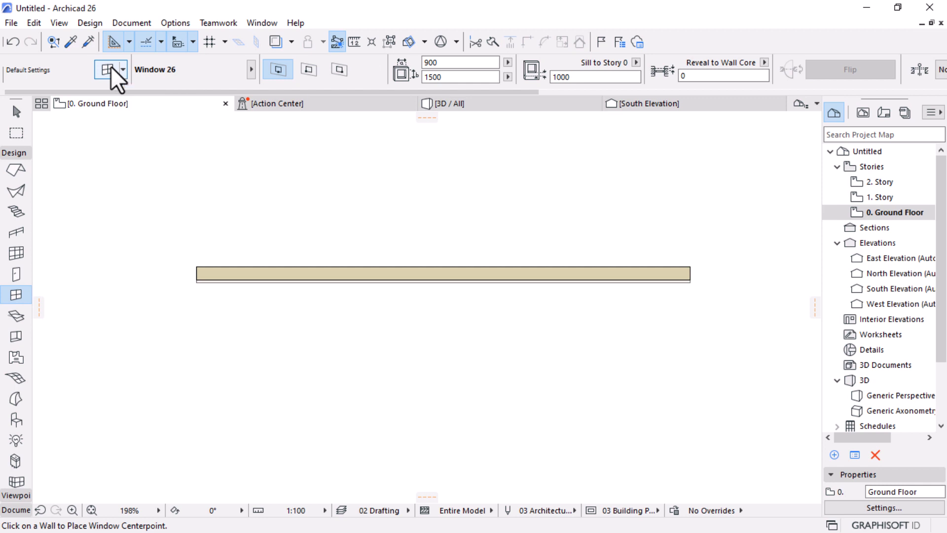
click(111, 66)
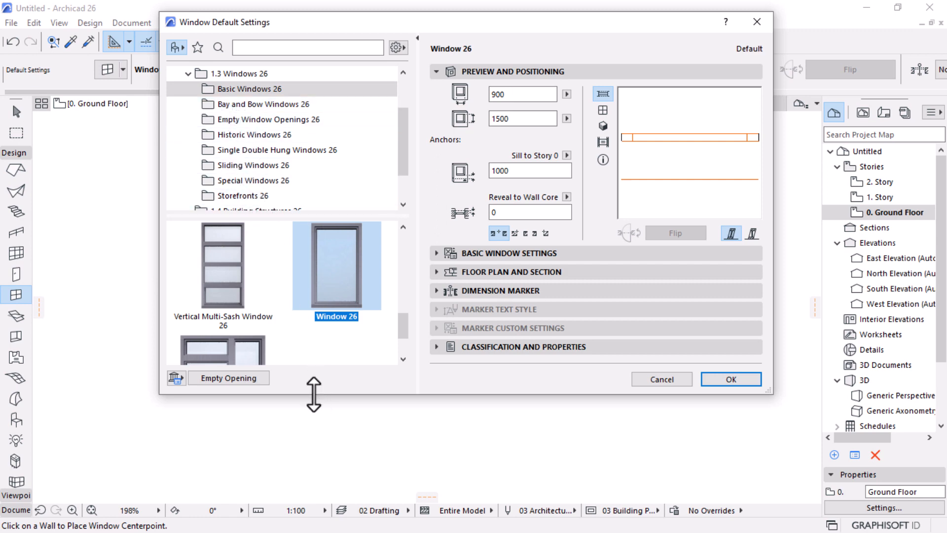
drag(314, 394, 305, 497)
mouse_move(314, 215)
mouse_down()
mouse_move(315, 239)
mouse_move(324, 214)
mouse_move(324, 222)
mouse_up()
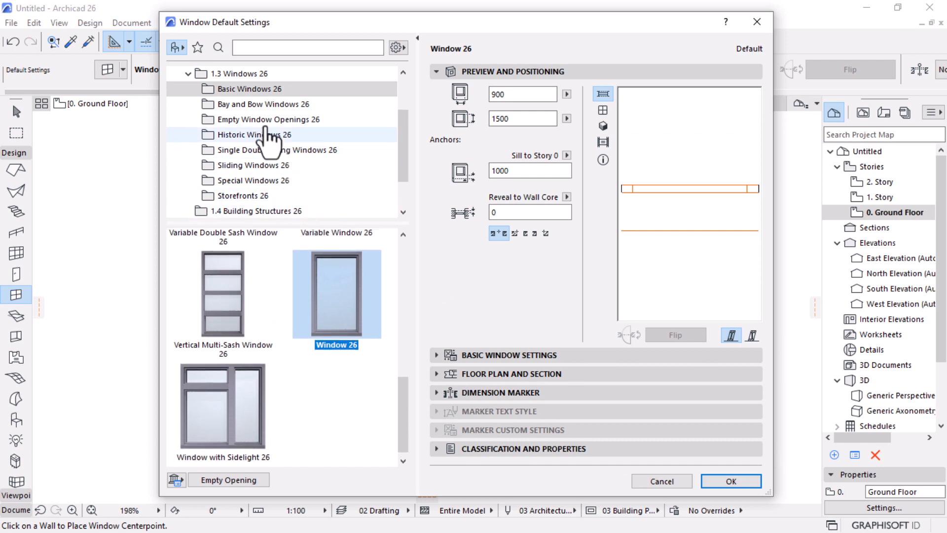
Step: Browse the Bay and Bow Windows 26 and Empty Window Openings 26 folders and examine the available opening shapes
click(239, 104)
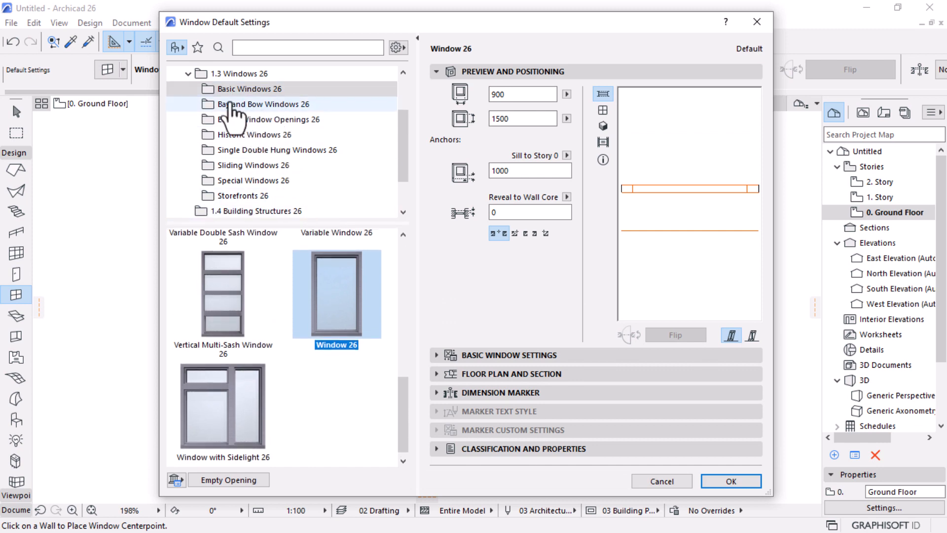
click(243, 121)
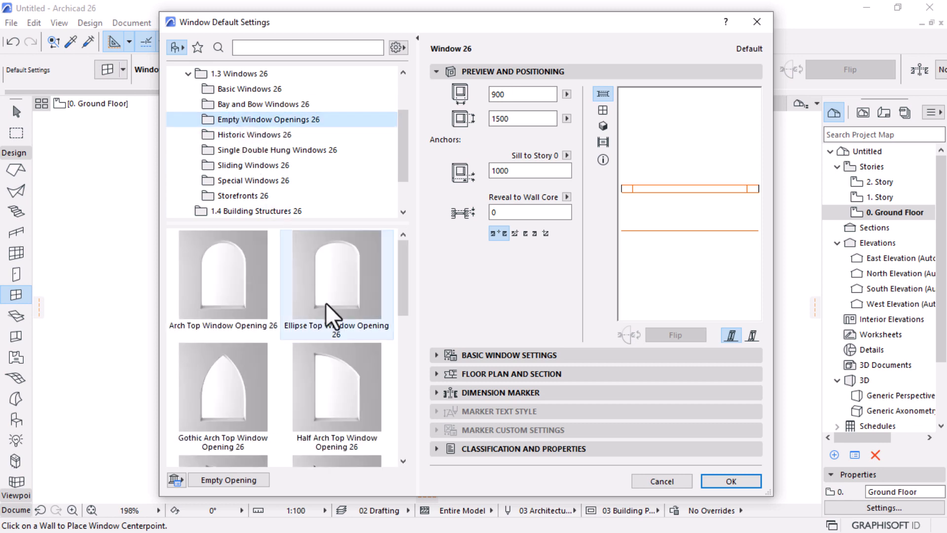
scroll(262, 348, down, 8)
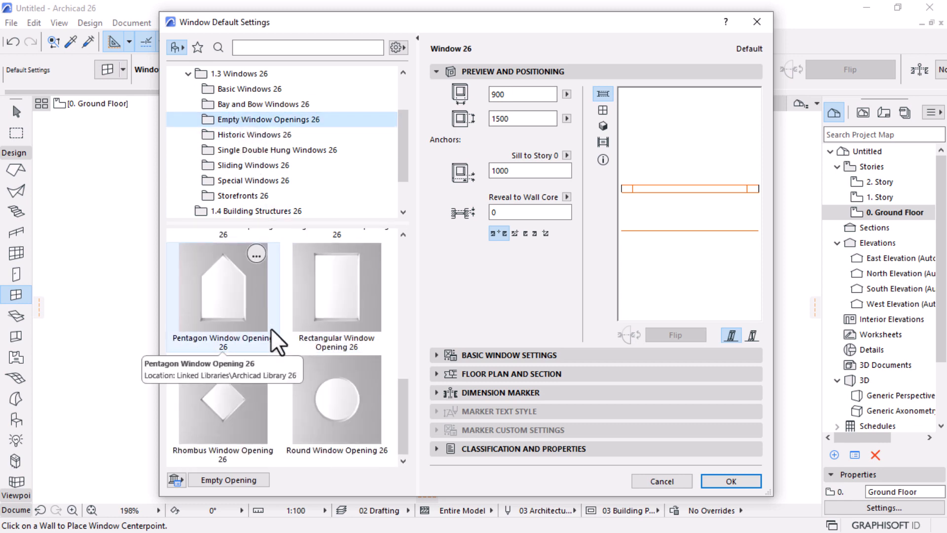
scroll(304, 353, up, 5)
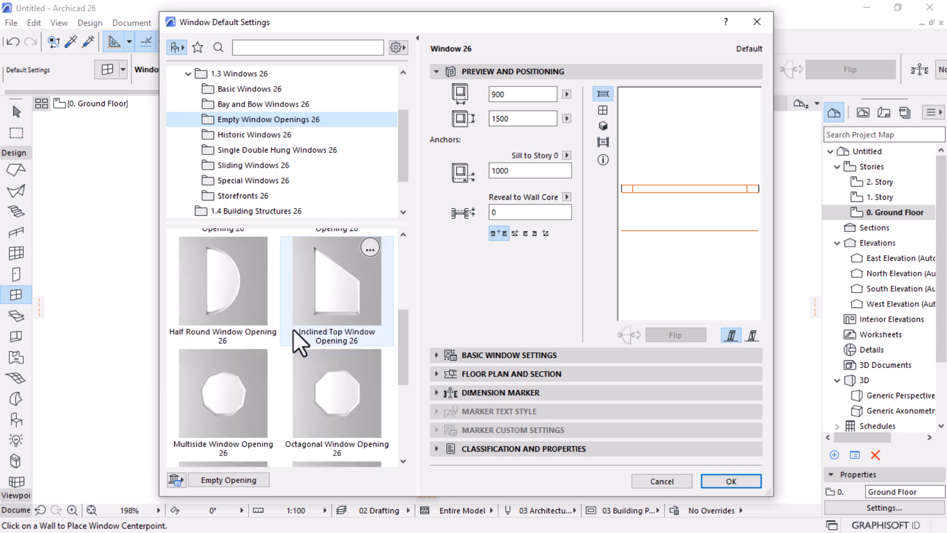
scroll(293, 330, up, 3)
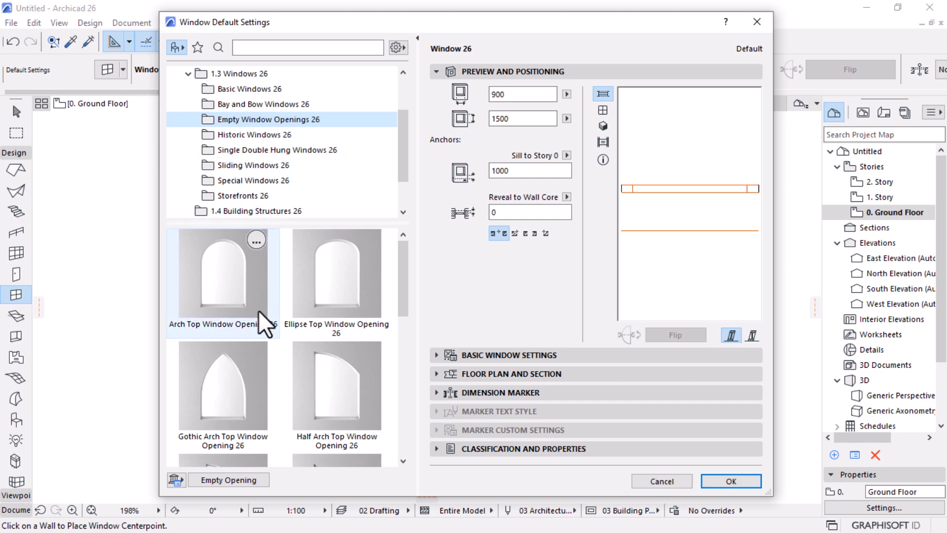
Step: Review the models in the Historic, Single Double Hung, Sliding and Special Windows 26 library folders
click(230, 137)
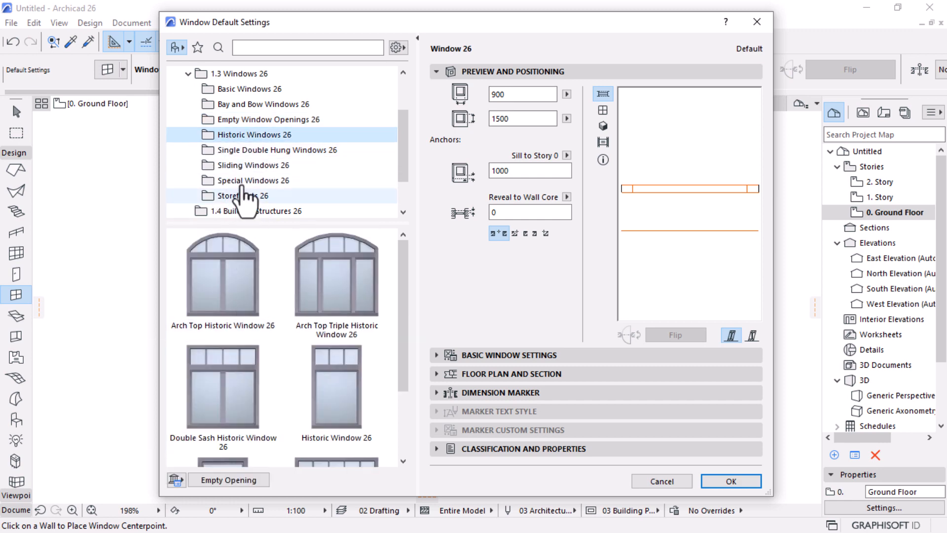
click(236, 153)
scroll(289, 339, down, 2)
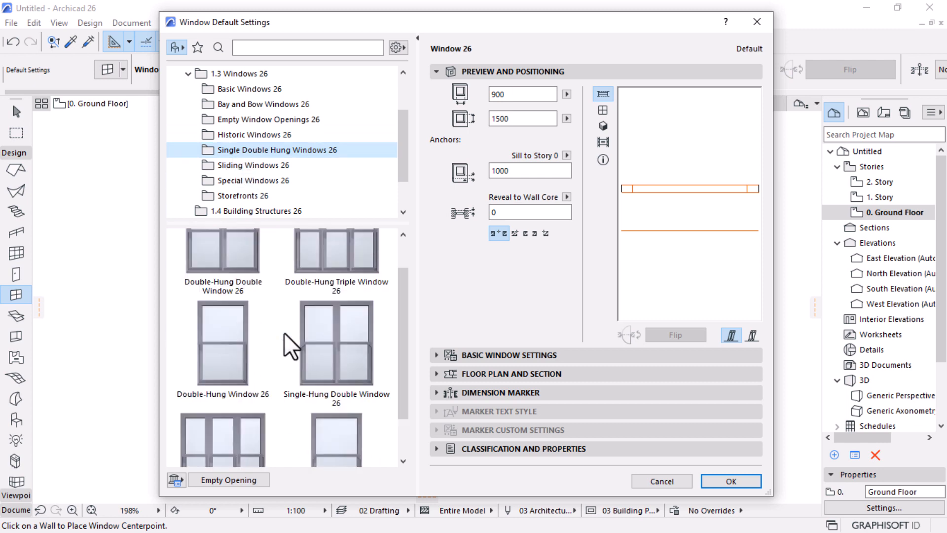
click(229, 167)
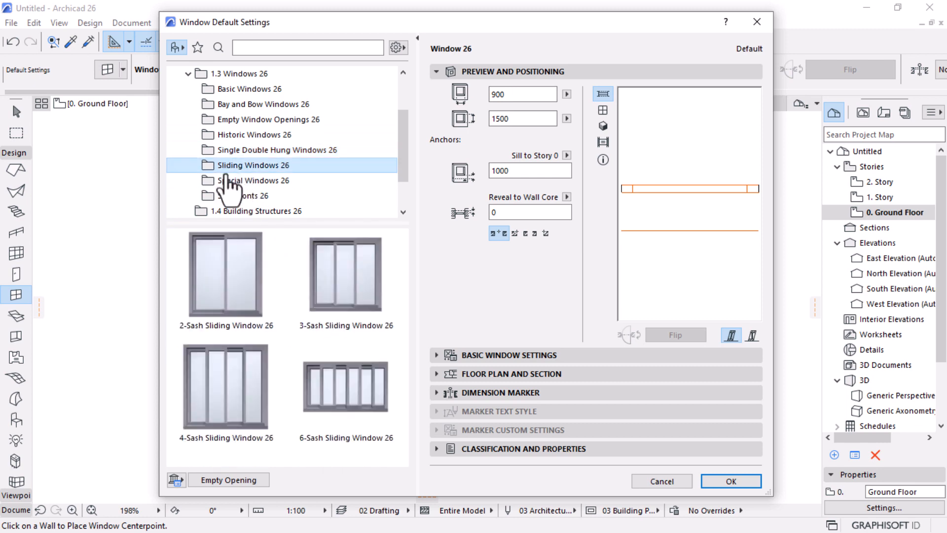
click(232, 183)
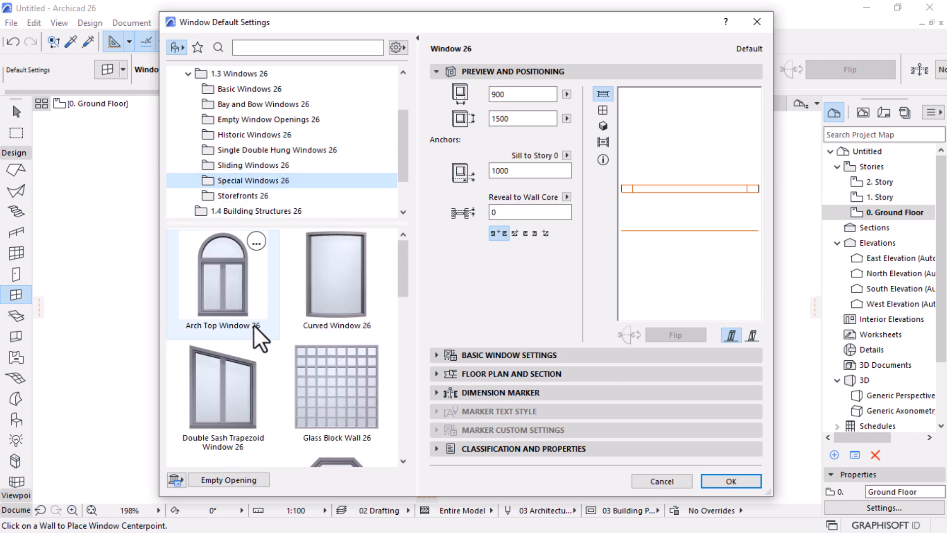
scroll(253, 327, down, 3)
scroll(253, 330, up, 3)
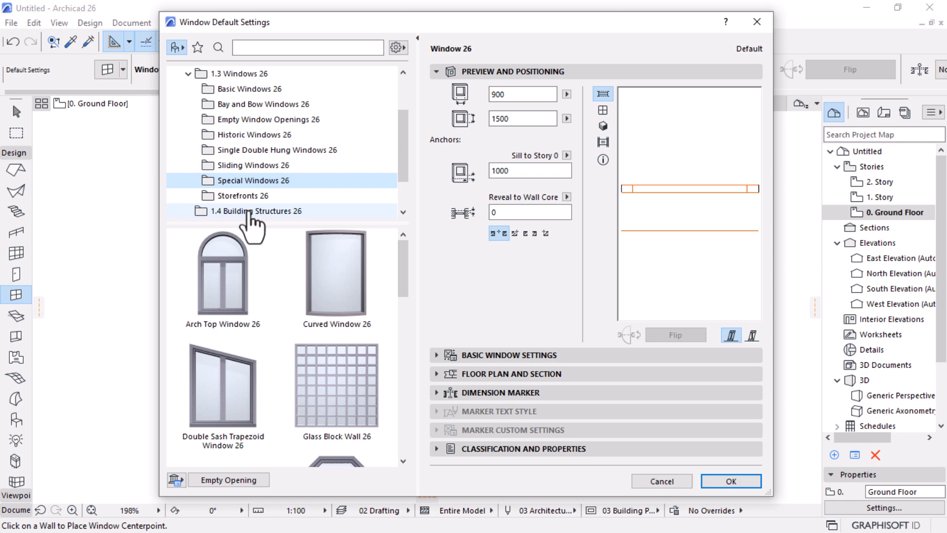
Step: Return to the Basic Windows 26 folder and show its first models, starting with Double Sash Window 26
click(229, 92)
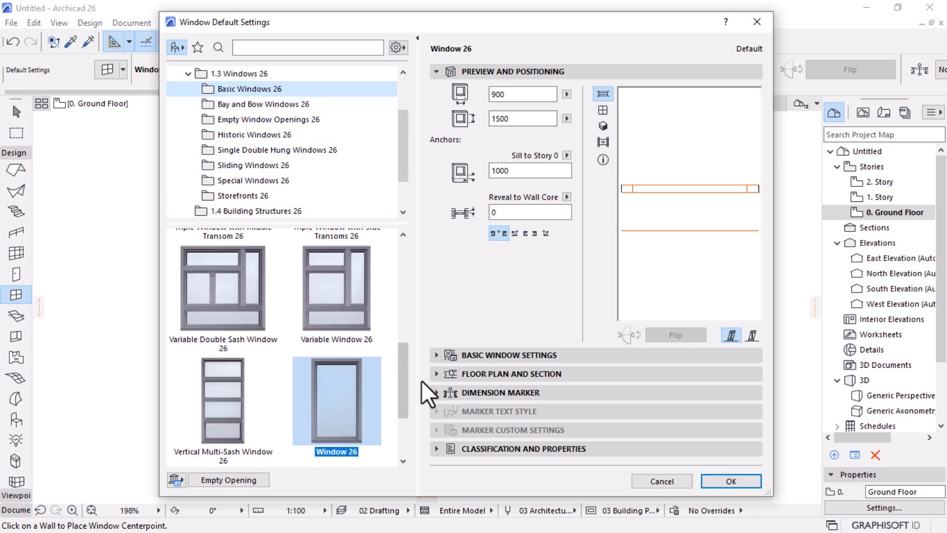
drag(407, 391, 398, 275)
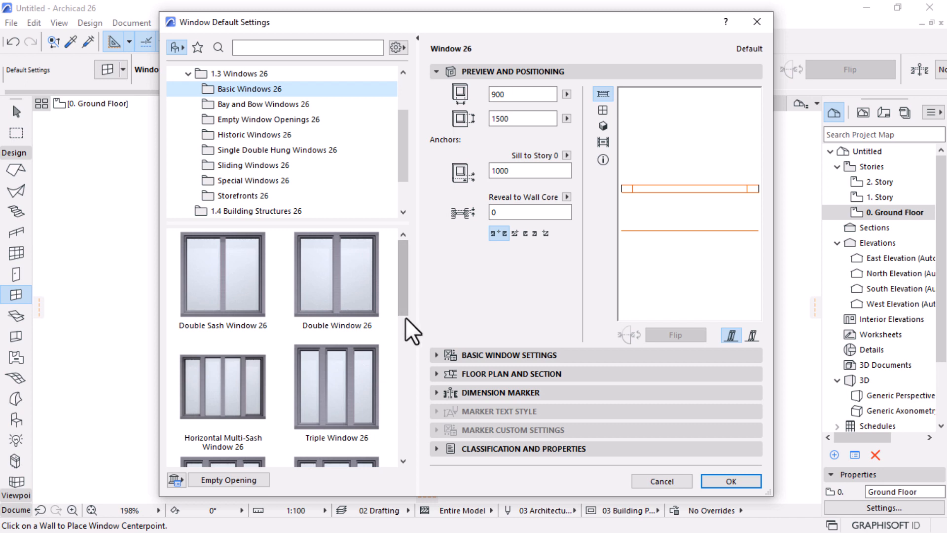
Step: Switch to the Chrome browser and re-examine the G Type residential open out layouts in the Klapmuts catalogue
key(super)
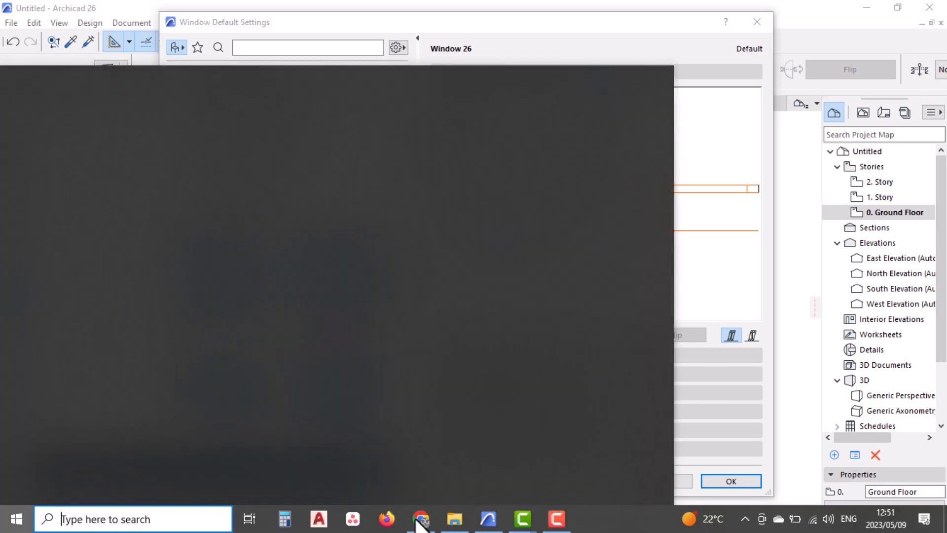
click(422, 518)
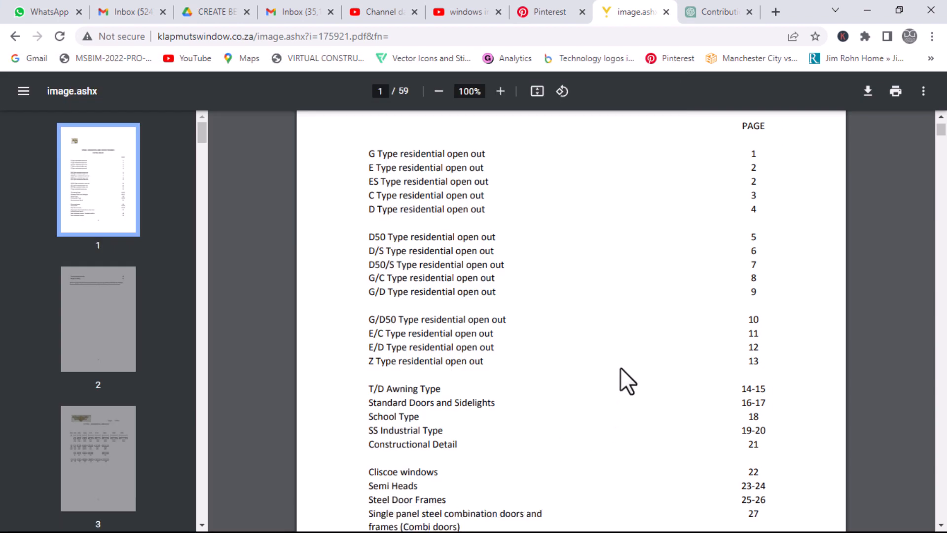
scroll(603, 351, down, 10)
scroll(603, 356, down, 10)
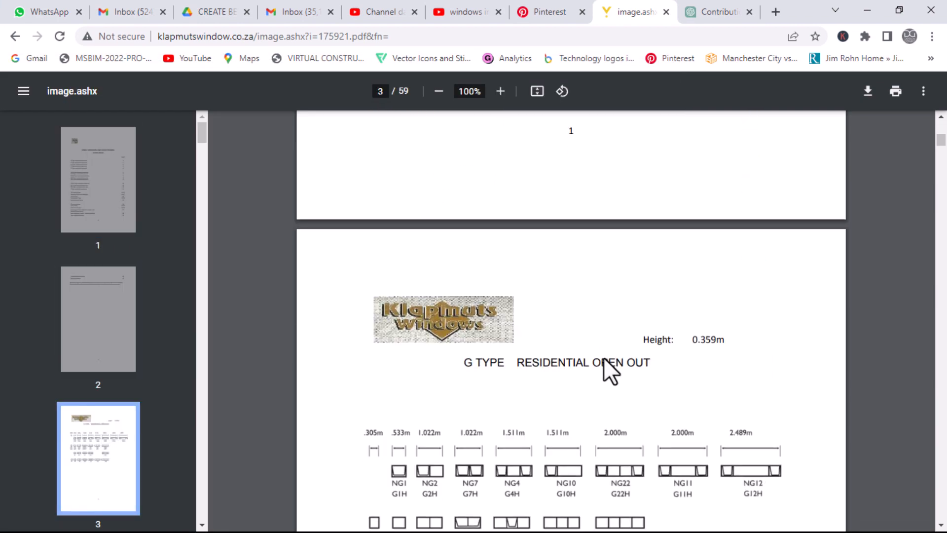
scroll(603, 359, down, 3)
scroll(604, 359, up, 12)
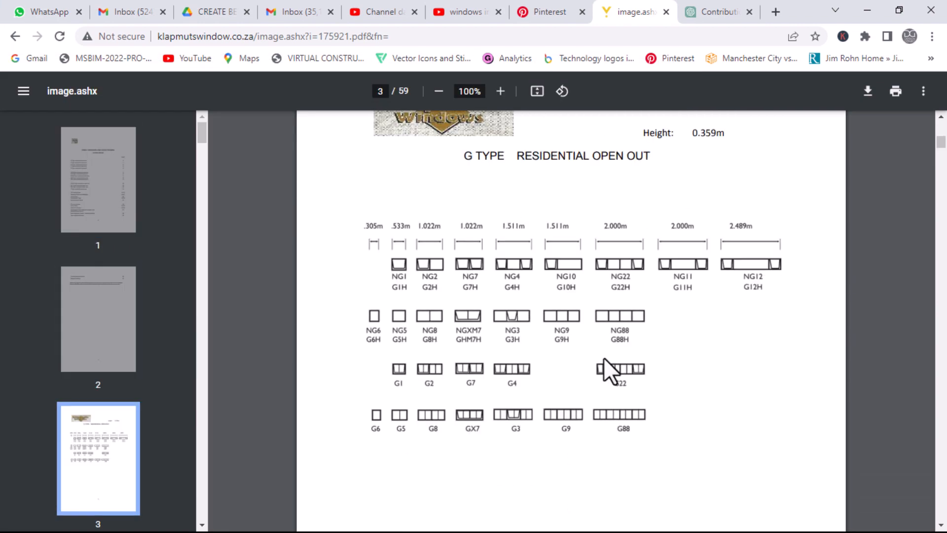
Step: Examine the E Type, ES Type and C Type window layouts and widths in the catalogue
scroll(604, 359, down, 20)
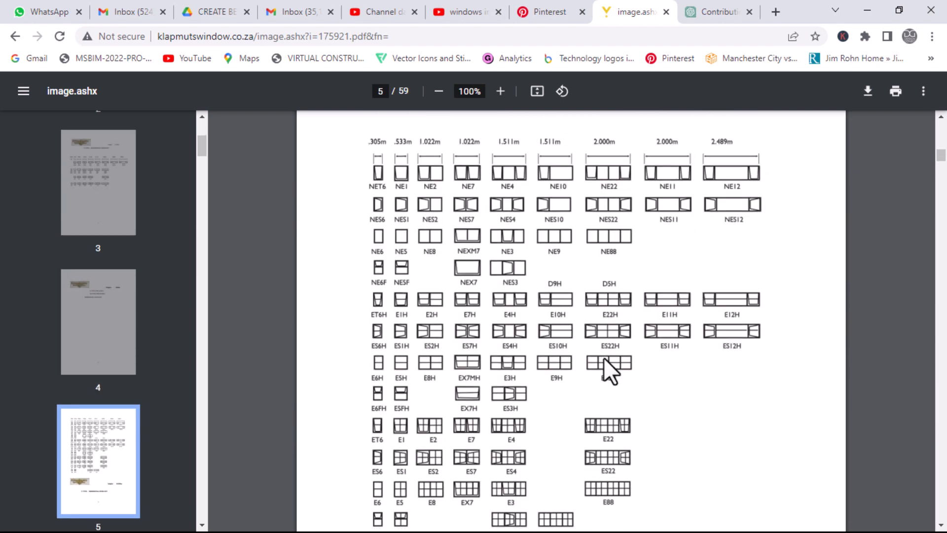
scroll(604, 359, down, 5)
scroll(603, 358, down, 10)
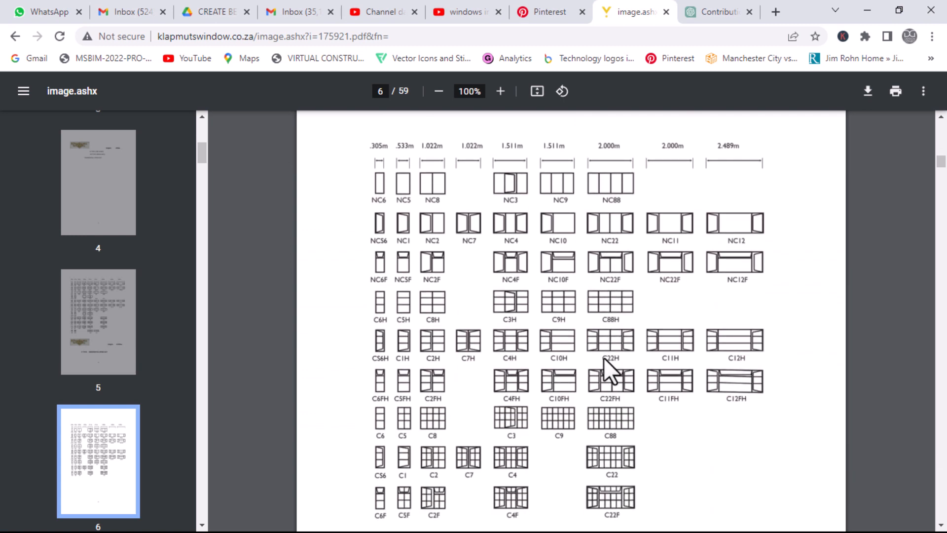
scroll(603, 357, down, 1)
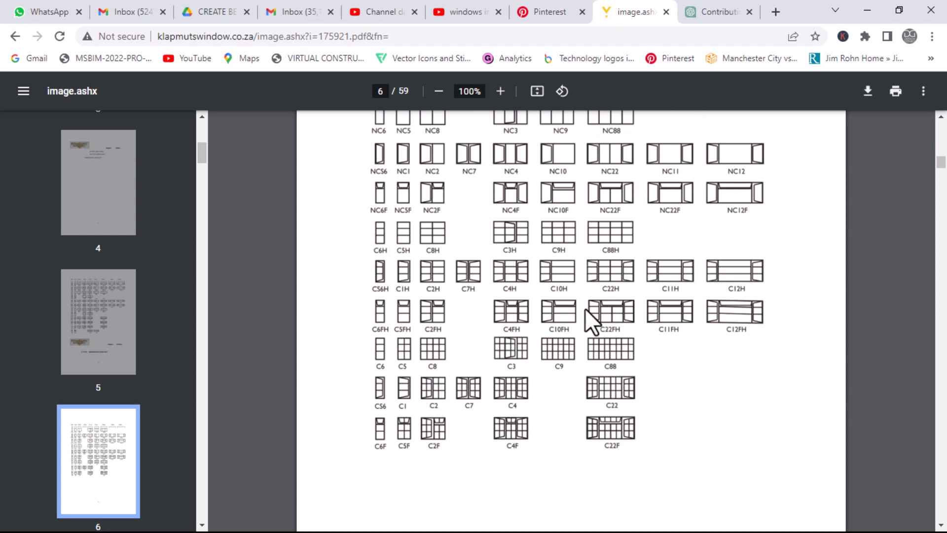
Step: Examine the D, D50, D/S and D50/S Type residential open out pages for their heights, widths and sash layouts
scroll(585, 308, down, 20)
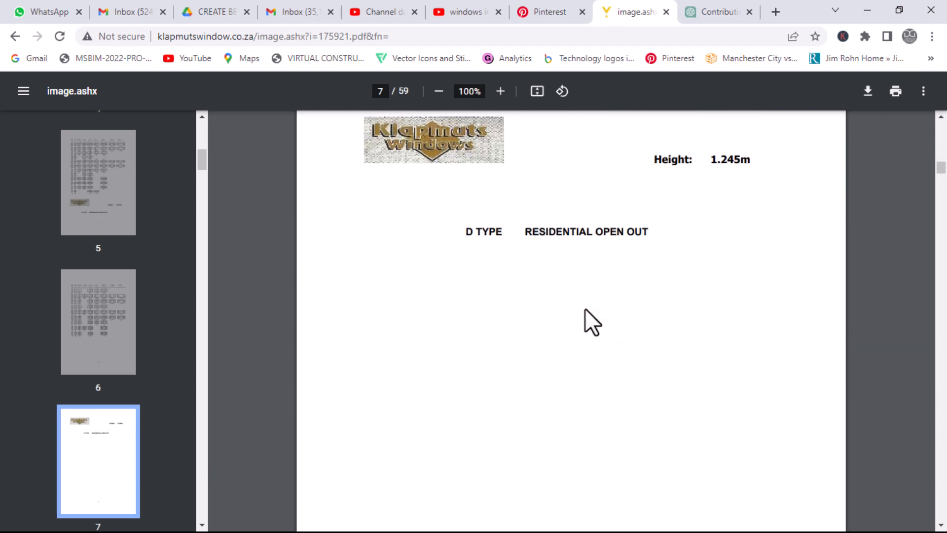
scroll(585, 310, down, 10)
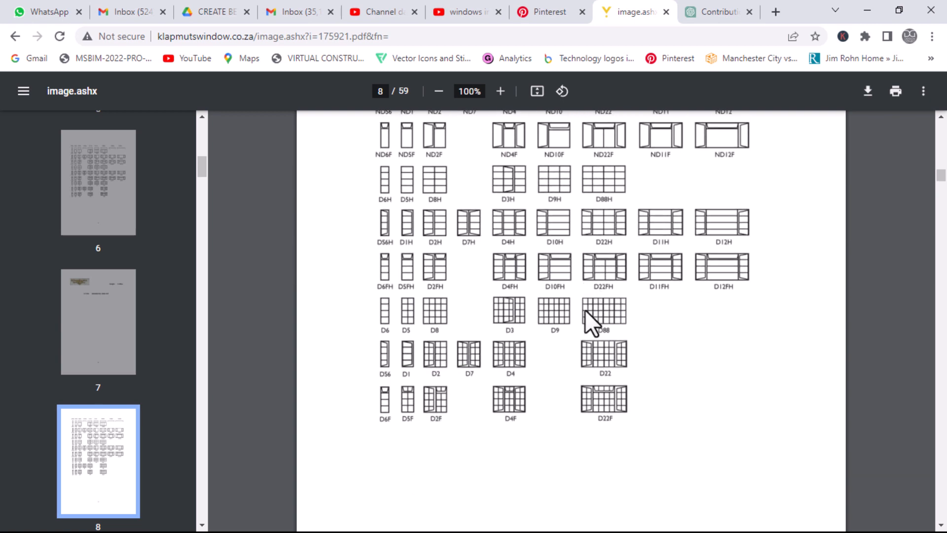
scroll(585, 310, down, 20)
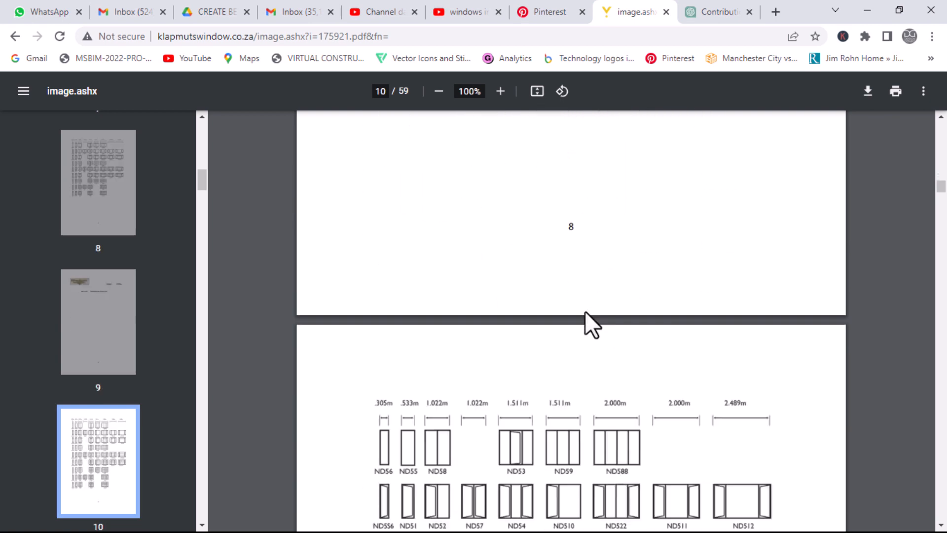
scroll(585, 311, down, 15)
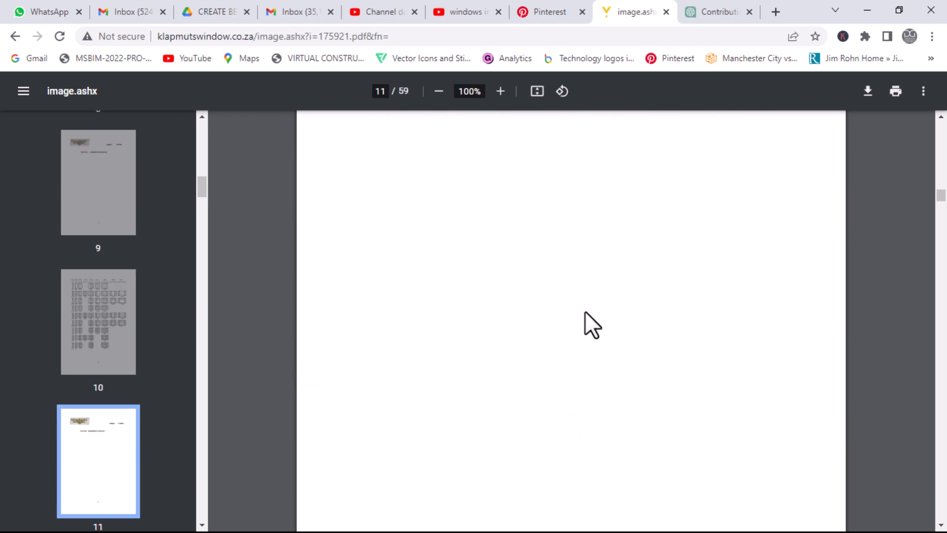
scroll(585, 312, down, 15)
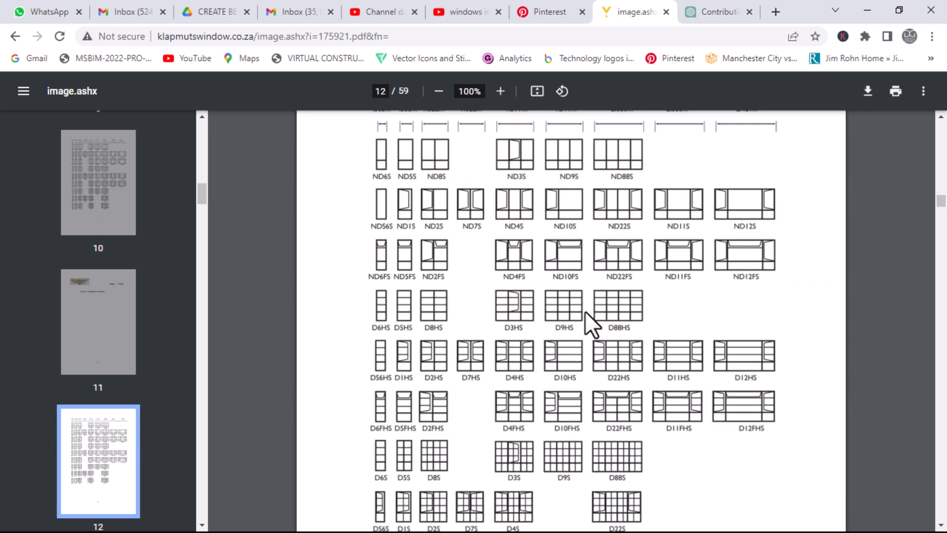
scroll(585, 312, down, 15)
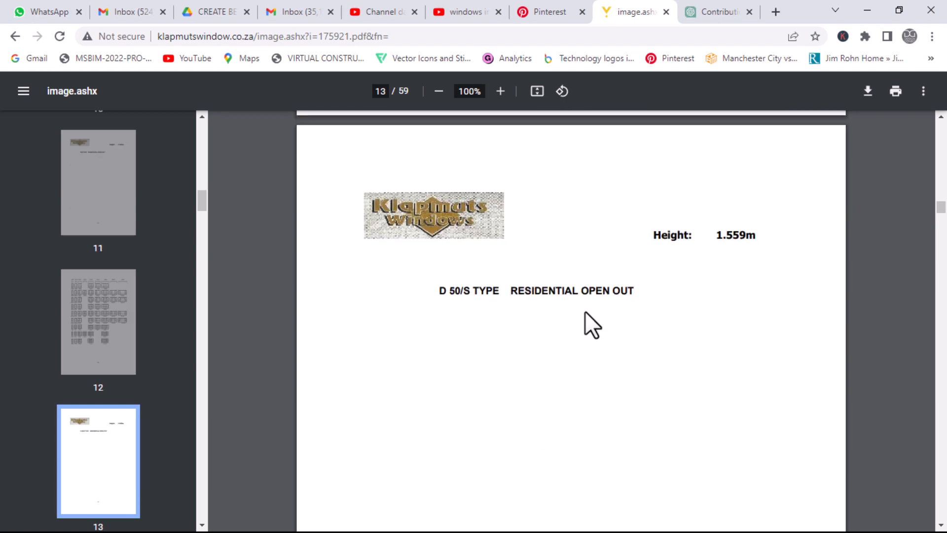
scroll(584, 311, down, 15)
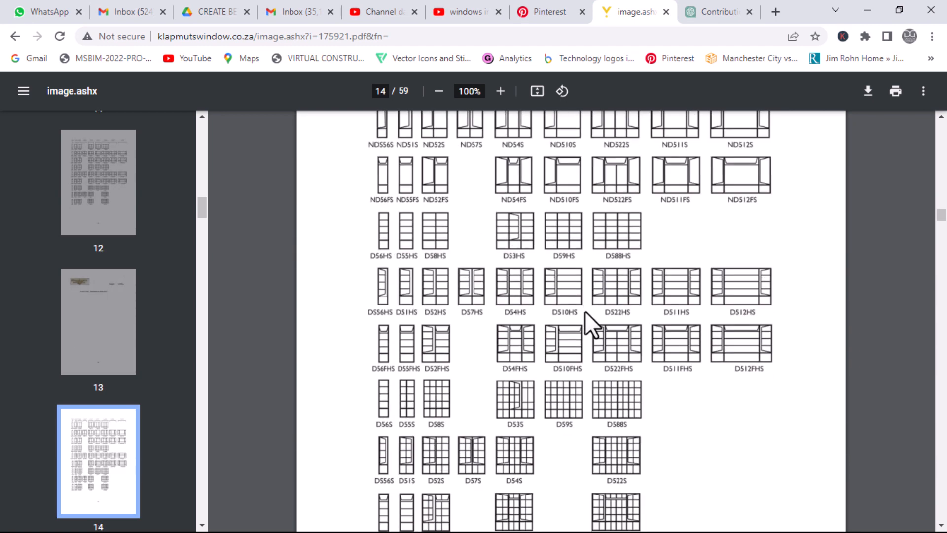
Step: Examine the G/C Type and G/D Type residential open out pages for their heights, widths and combined sash layouts
scroll(584, 311, down, 15)
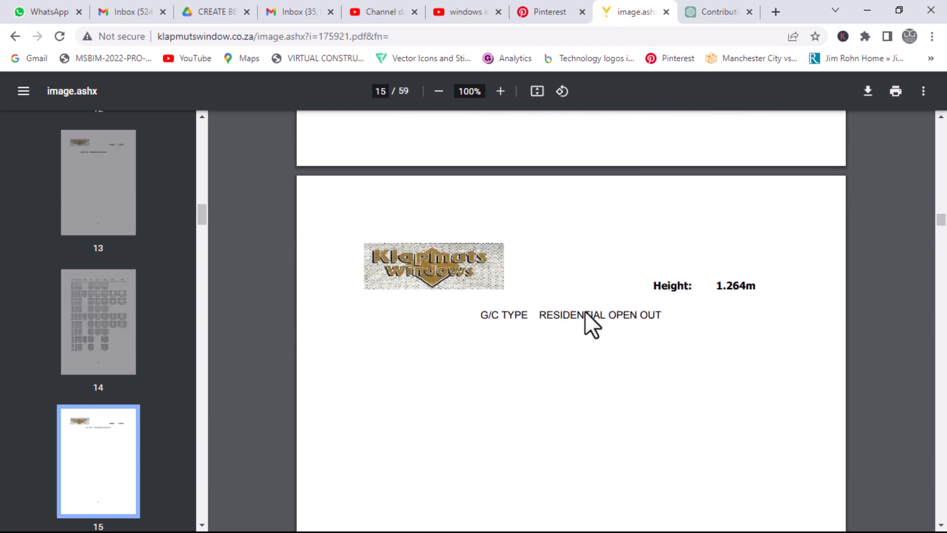
scroll(584, 312, down, 15)
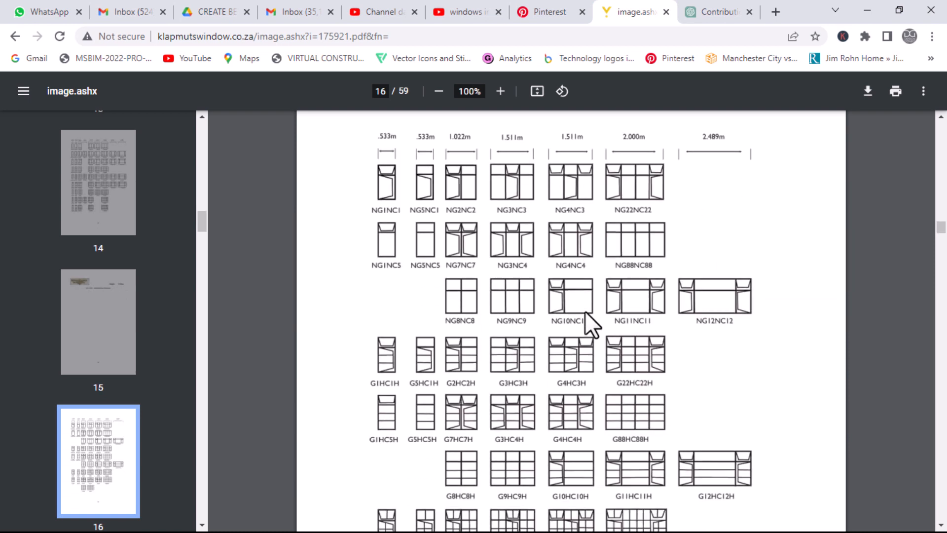
scroll(584, 310, down, 3)
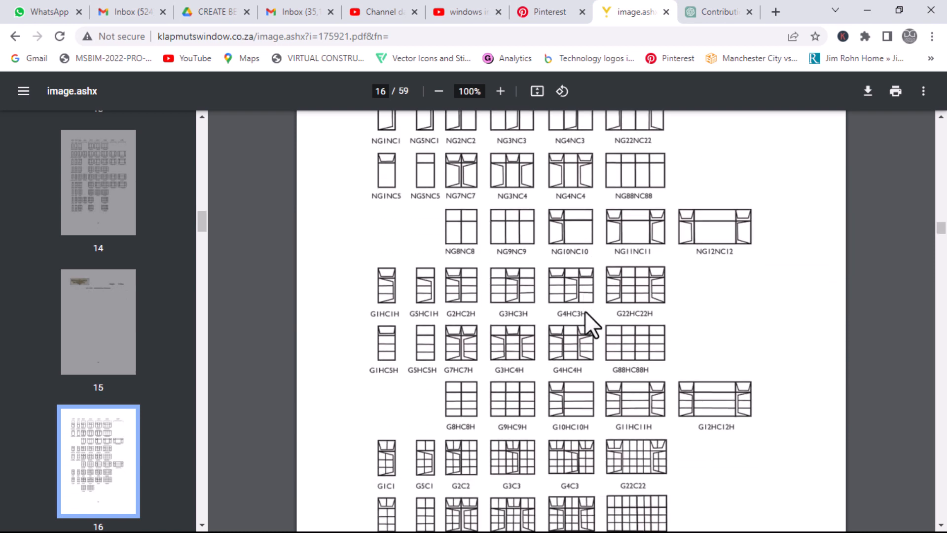
scroll(584, 311, down, 6)
scroll(584, 311, down, 20)
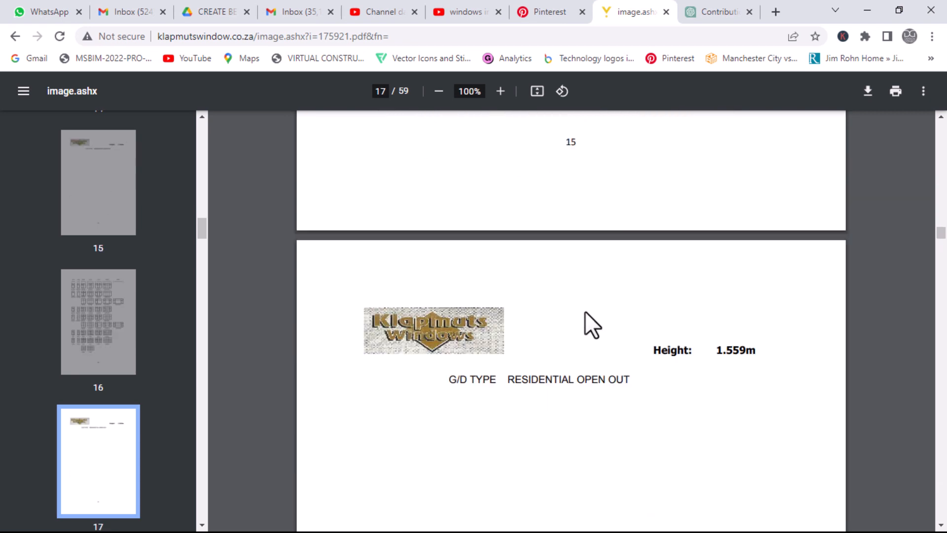
scroll(585, 312, up, 20)
scroll(585, 311, down, 15)
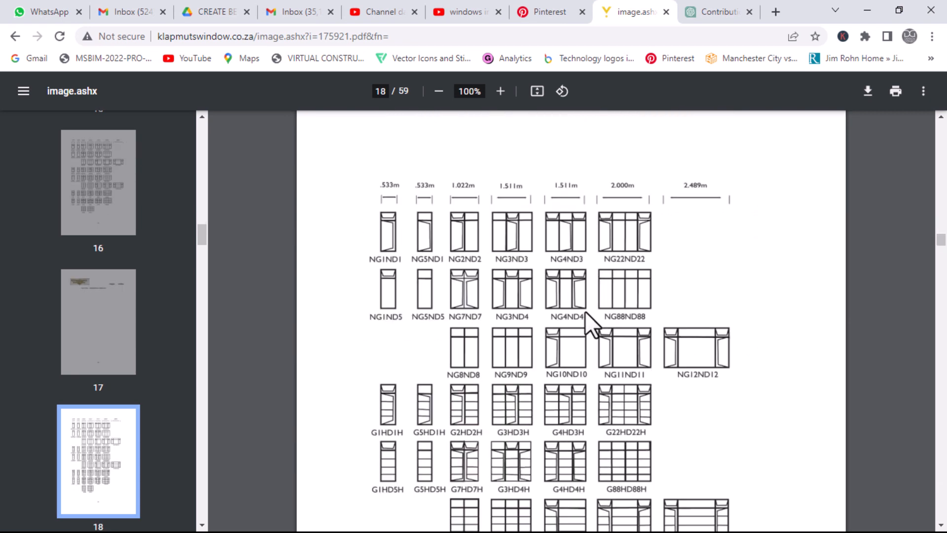
scroll(585, 311, down, 7)
Step: Examine the G/D 50 Type residential open out layouts and continue to the following section of the catalogue
scroll(585, 312, down, 18)
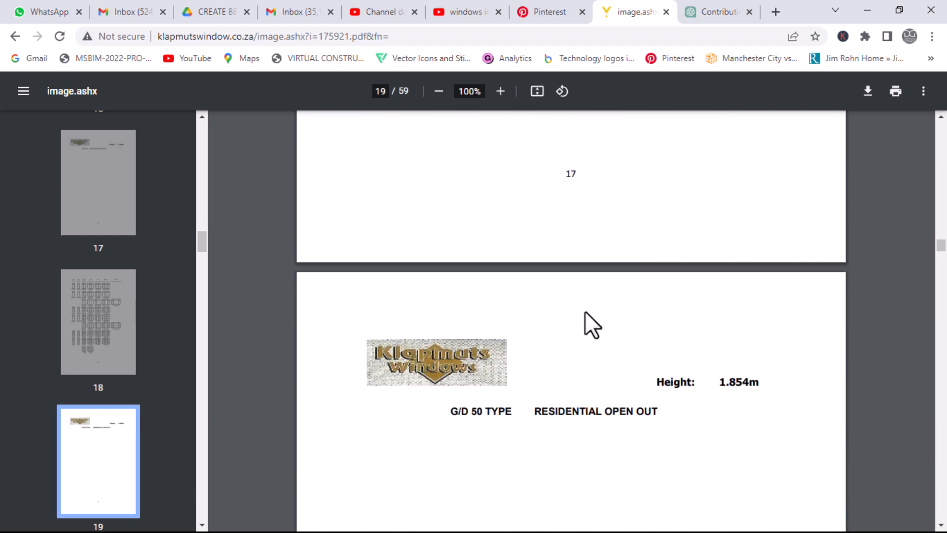
scroll(585, 311, down, 12)
scroll(584, 312, down, 20)
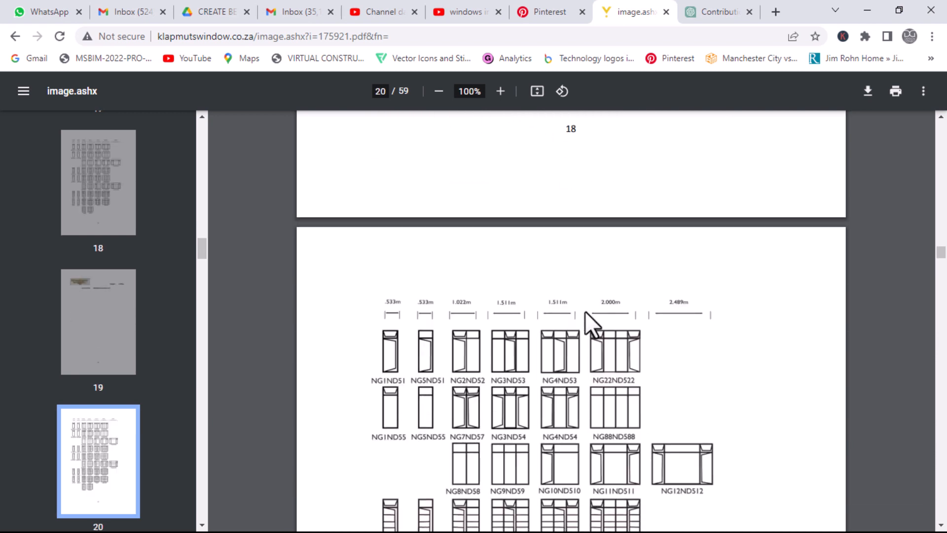
scroll(584, 311, down, 3)
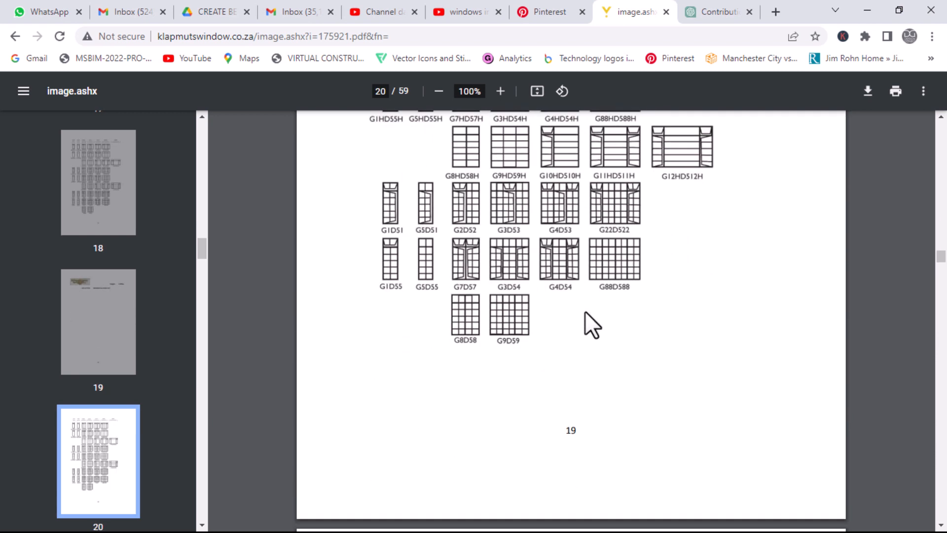
scroll(585, 312, down, 20)
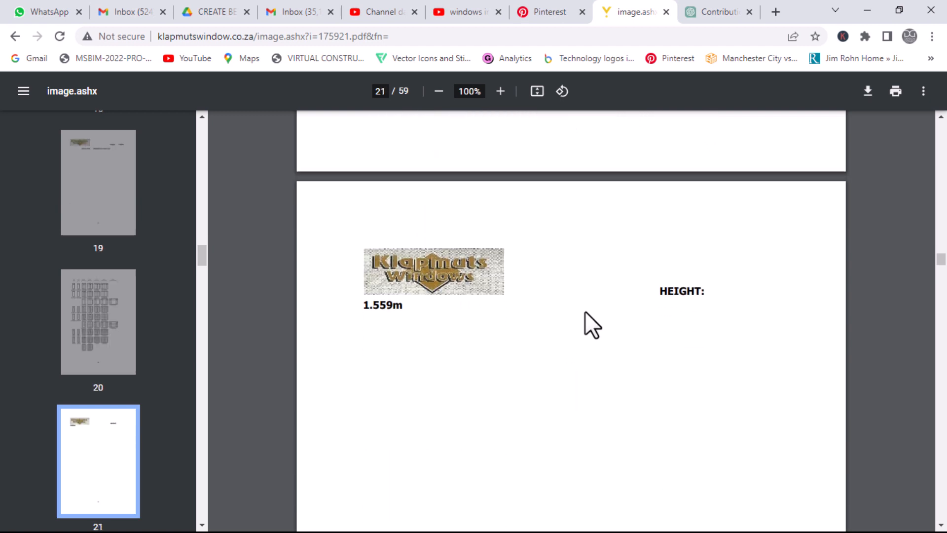
Step: Examine the combined E and C, E/D and Z Type residential open out pages for their widths, heights and sash layouts
scroll(585, 312, down, 20)
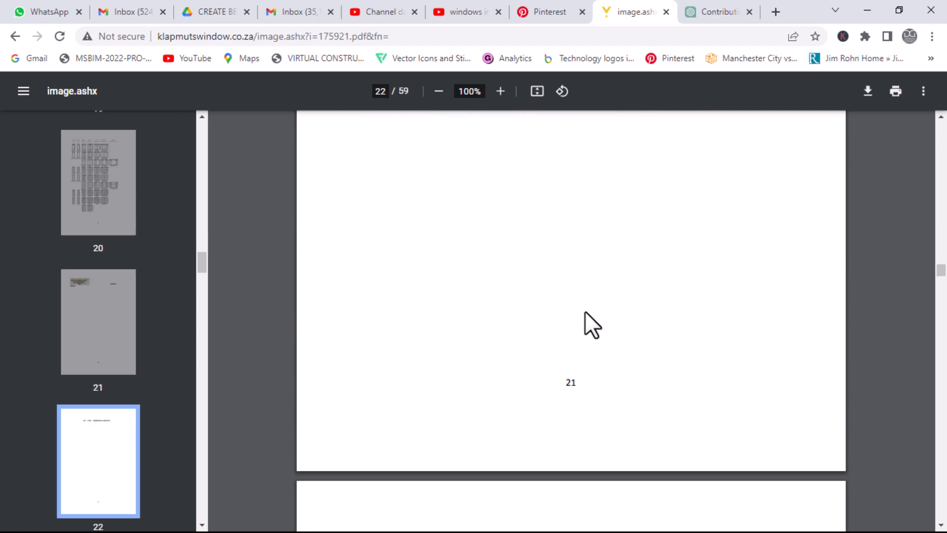
scroll(585, 311, down, 14)
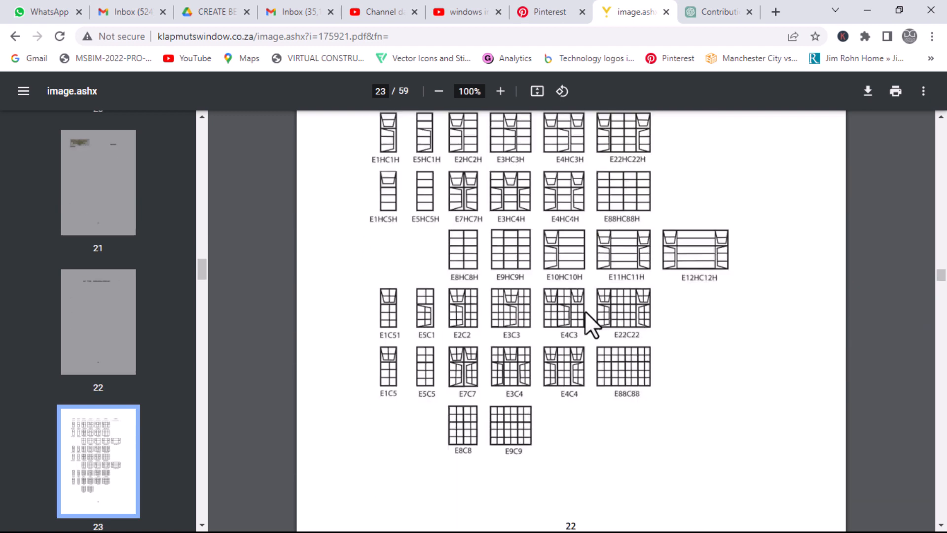
scroll(585, 312, down, 17)
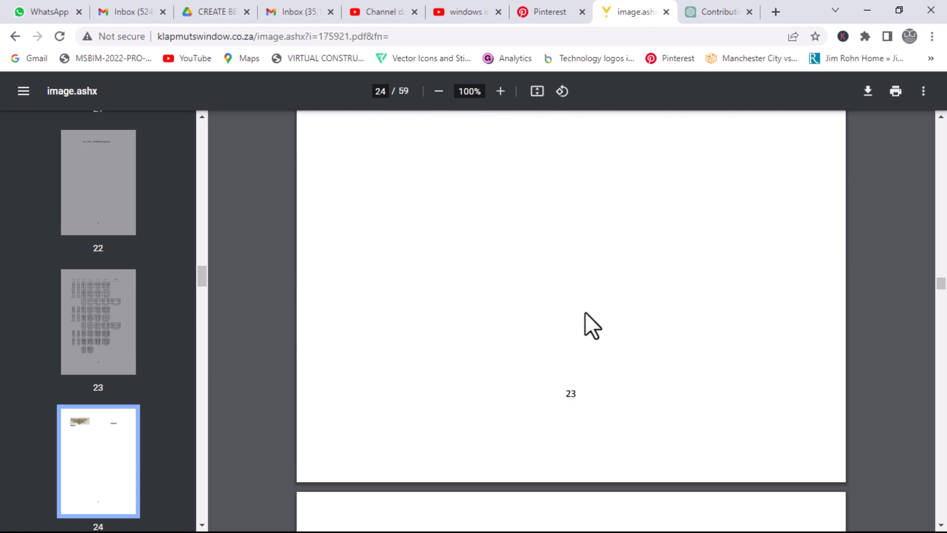
scroll(587, 314, down, 1)
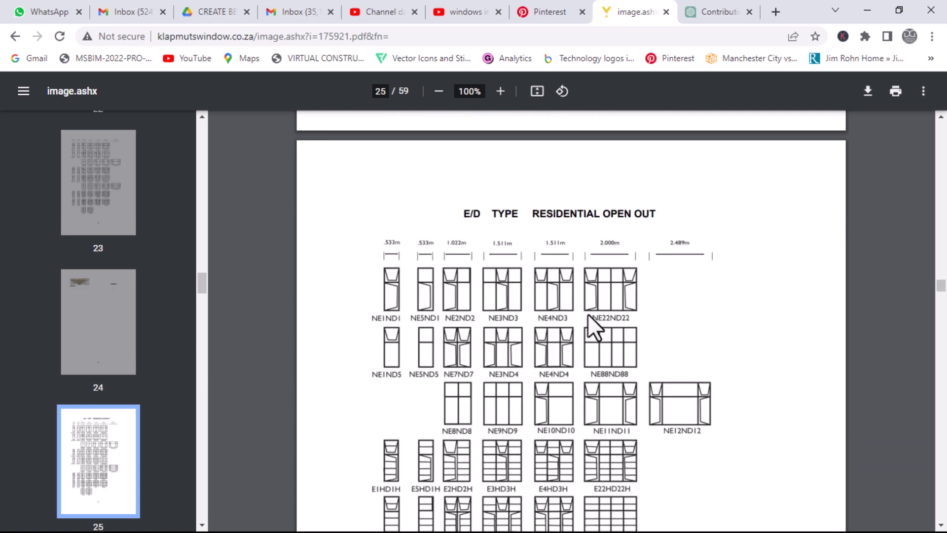
scroll(587, 314, down, 6)
scroll(589, 315, down, 12)
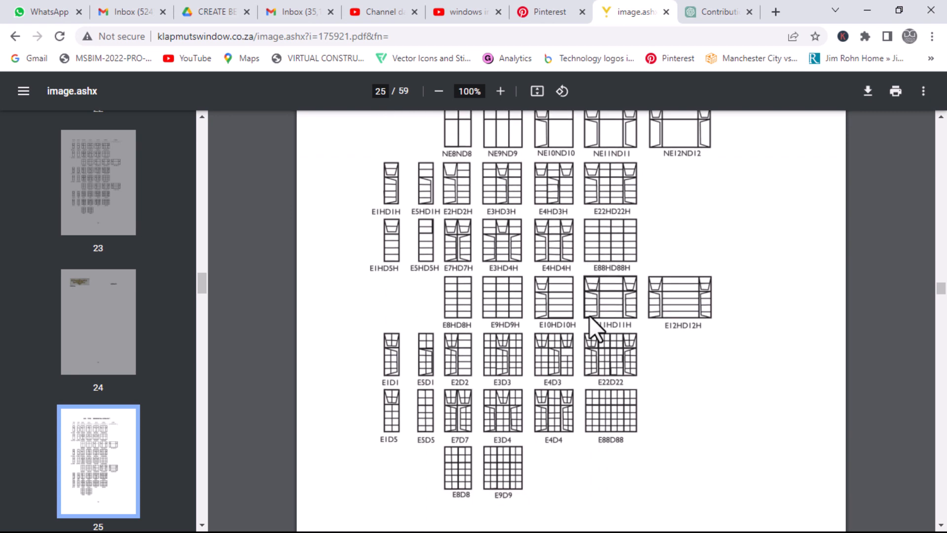
scroll(590, 316, down, 4)
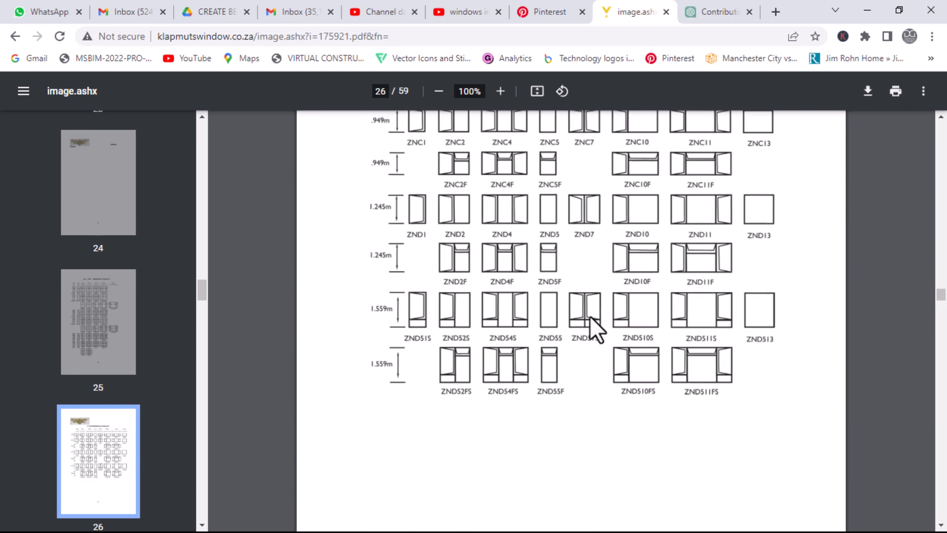
scroll(590, 315, up, 1)
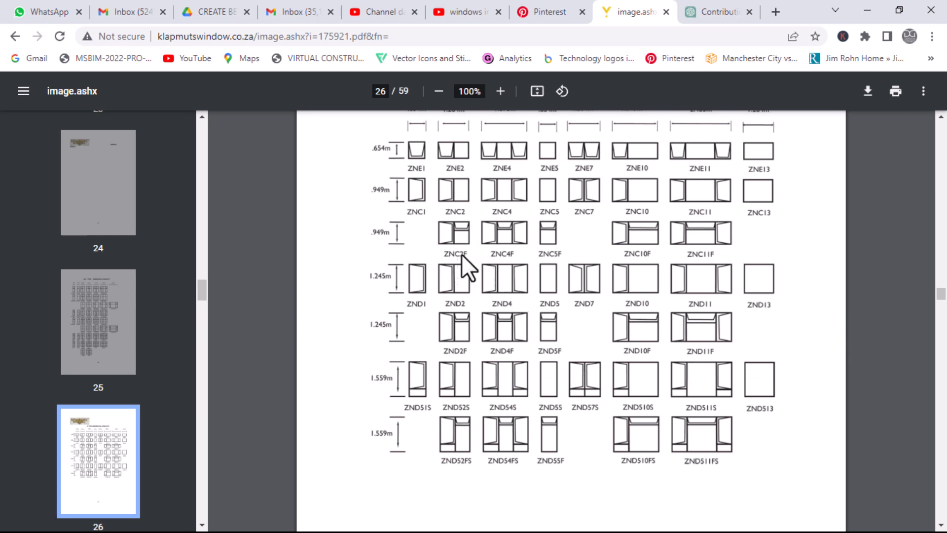
scroll(465, 281, up, 1)
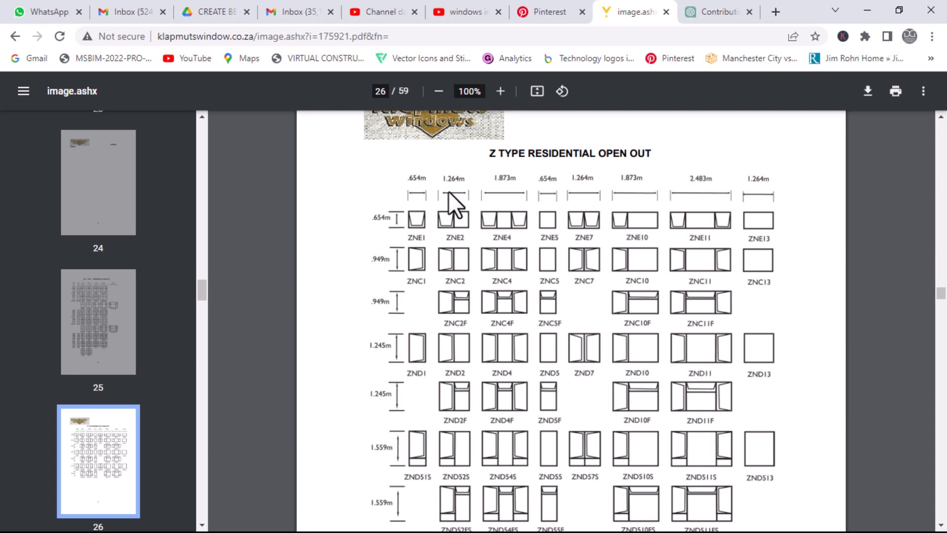
Step: Switch to Archicad and choose Window with Sidelight 26 from the Basic Windows 26 library for the window defaults
key(super)
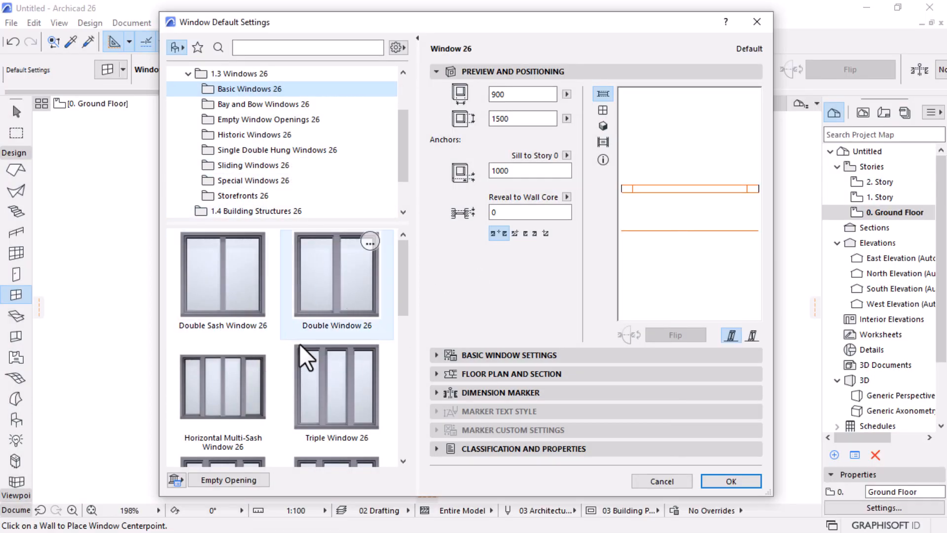
mouse_move(402, 255)
mouse_down()
mouse_move(417, 361)
mouse_move(404, 259)
mouse_up()
scroll(379, 368, down, 10)
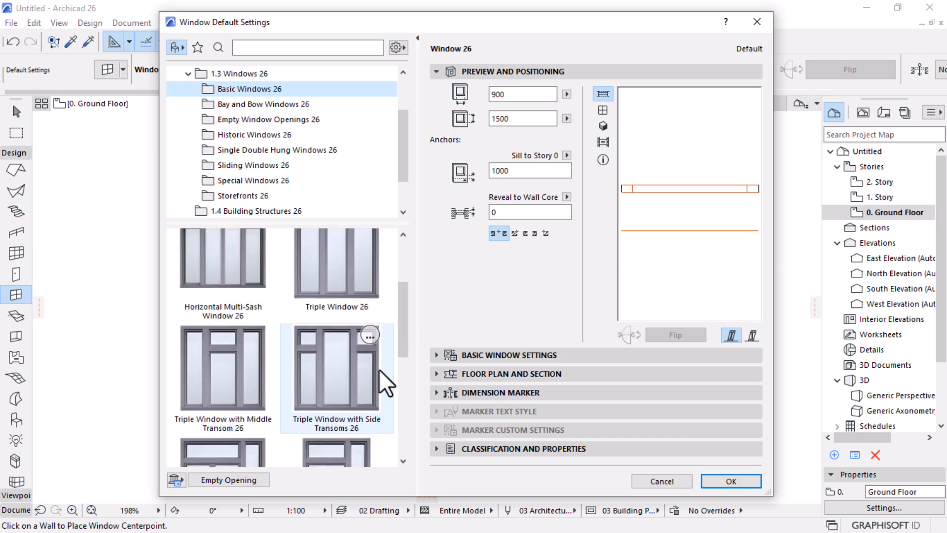
click(366, 387)
scroll(366, 387, down, 2)
scroll(366, 385, up, 4)
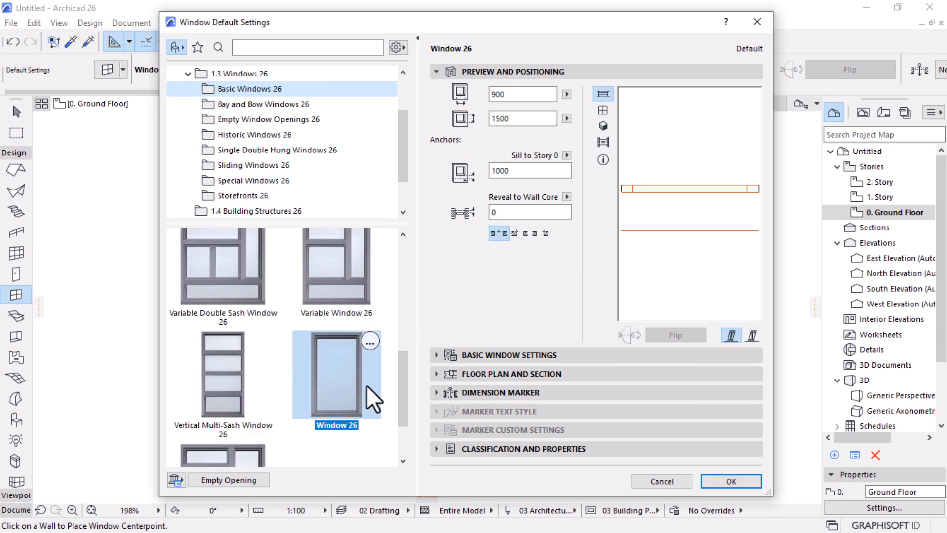
scroll(374, 404, down, 4)
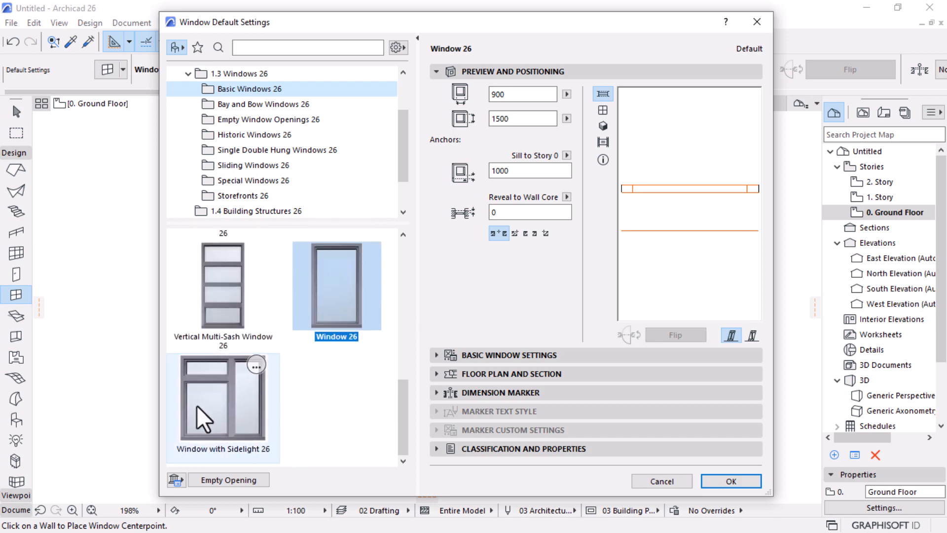
click(223, 396)
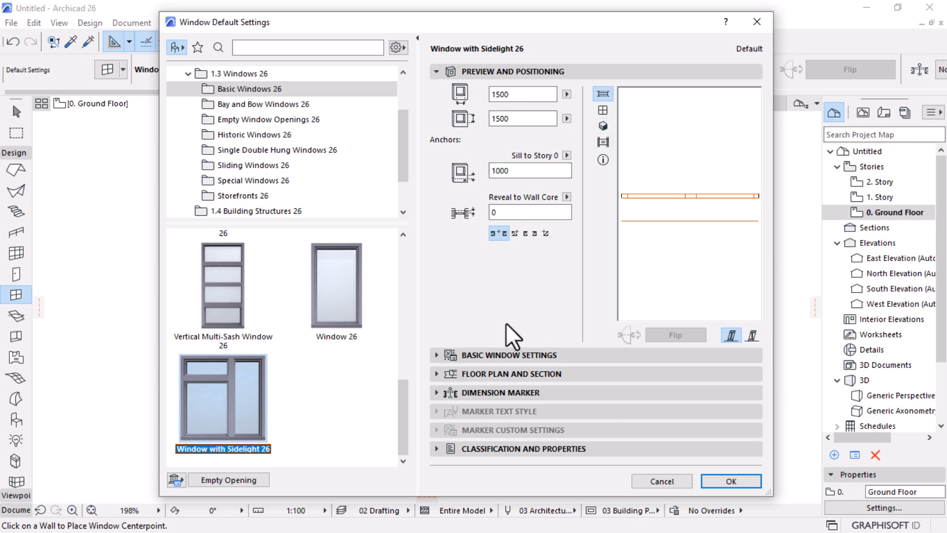
Step: Set the default window's width to 1200 and its height to 946
double_click(523, 94)
text(1200)
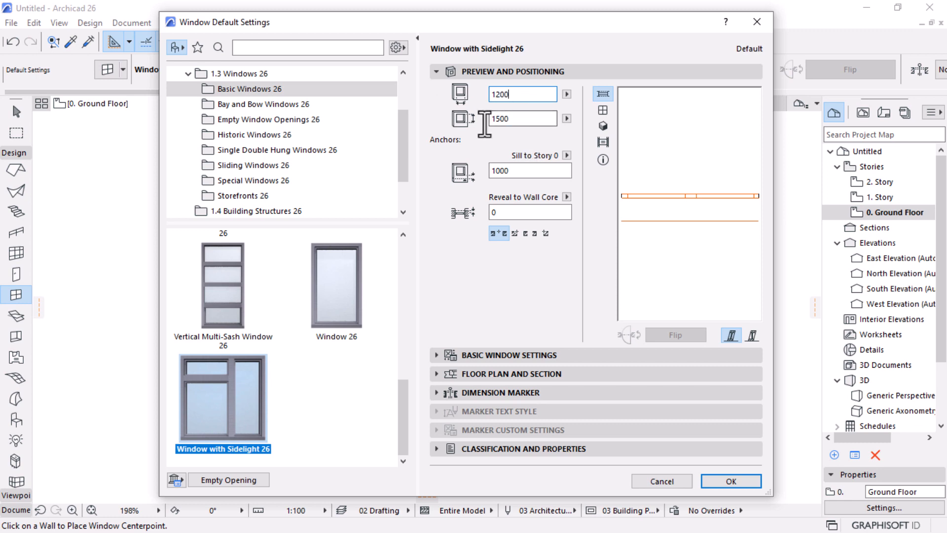
double_click(529, 119)
text(9)
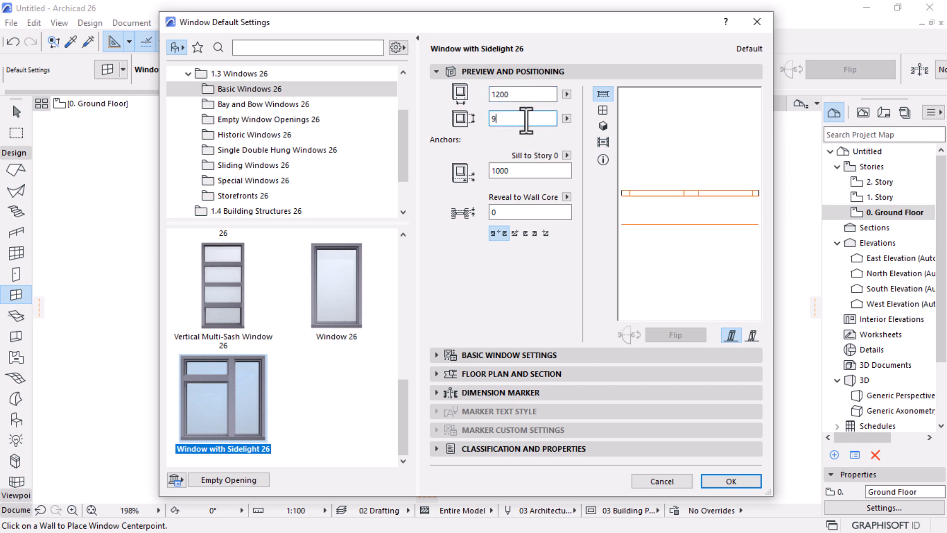
text(46)
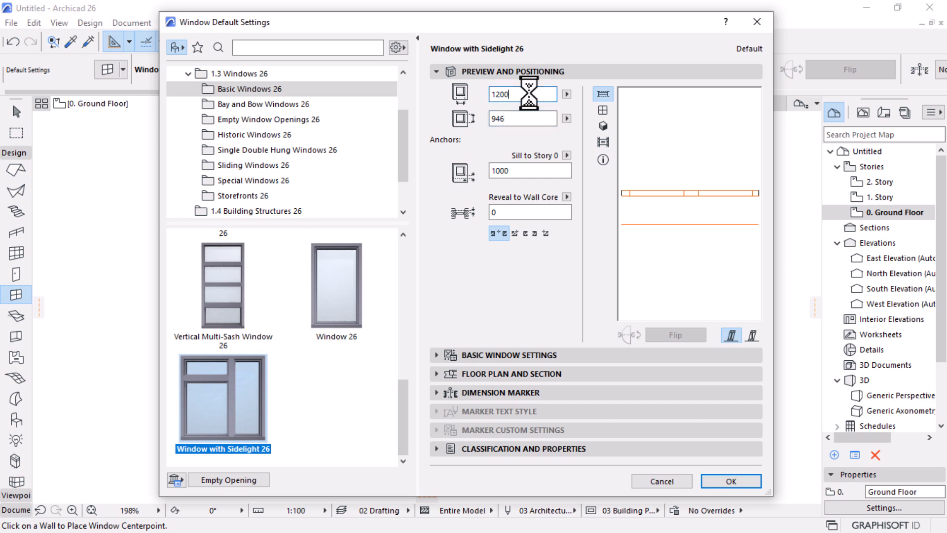
Step: Switch to the catalogue in the browser to check the Z Type widths and heights, and return to Archicad
key(super)
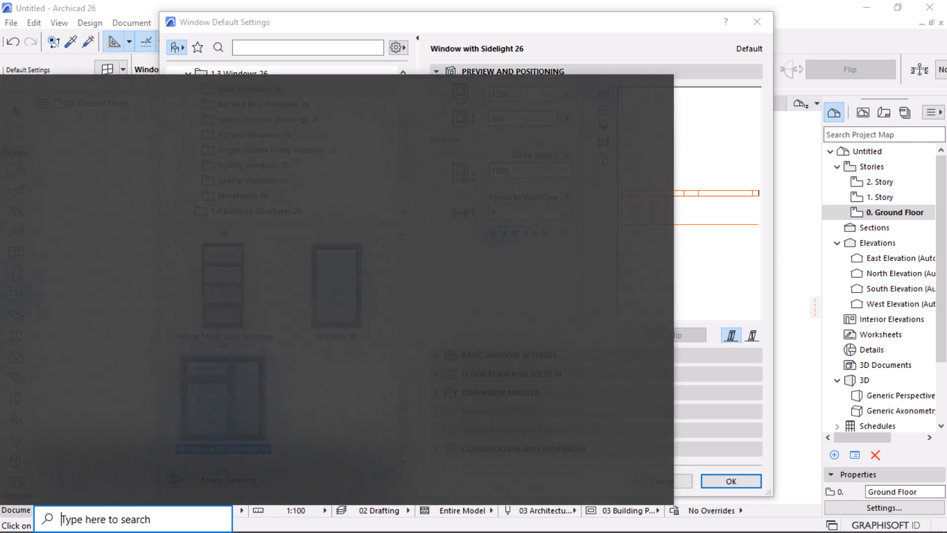
click(419, 525)
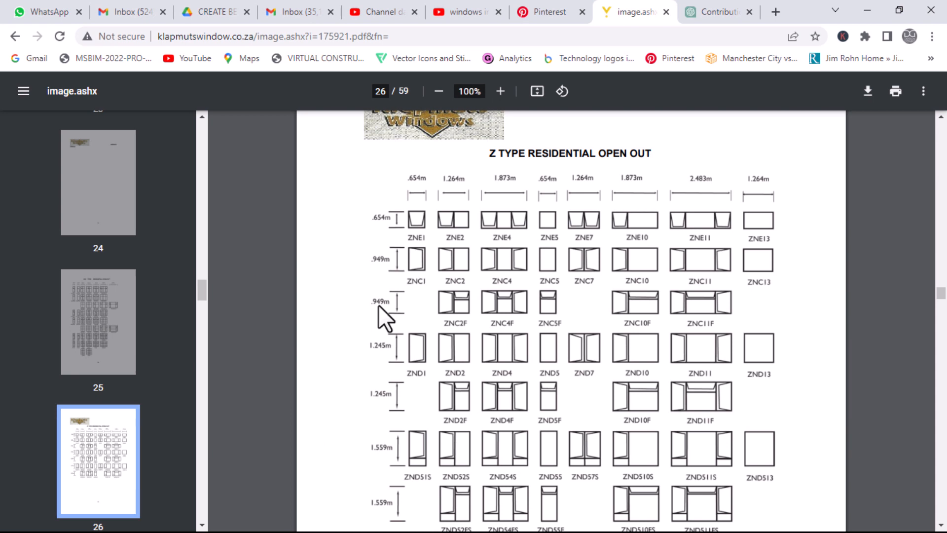
key(super)
click(488, 519)
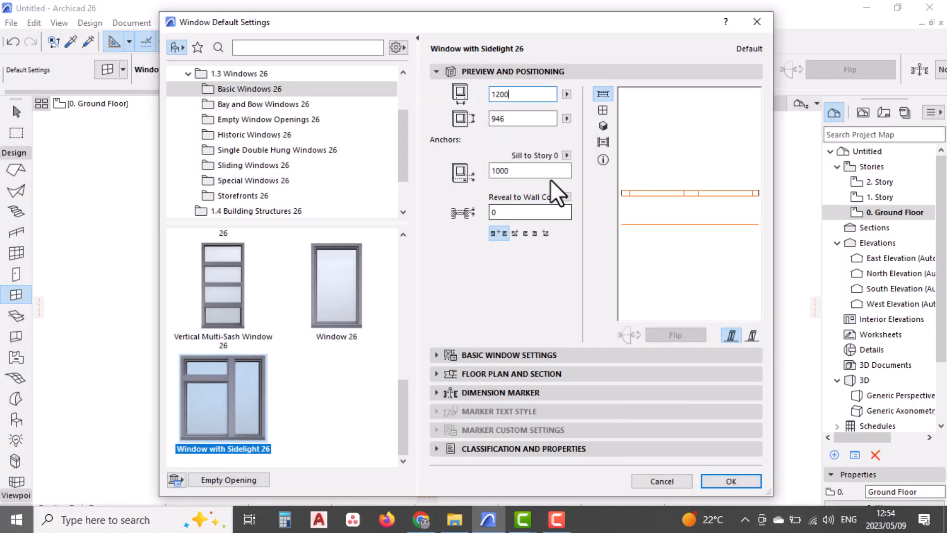
Step: Set the default window's width to 1264 and height to 949, open its basic window settings and accept the defaults
drag(524, 94, 502, 94)
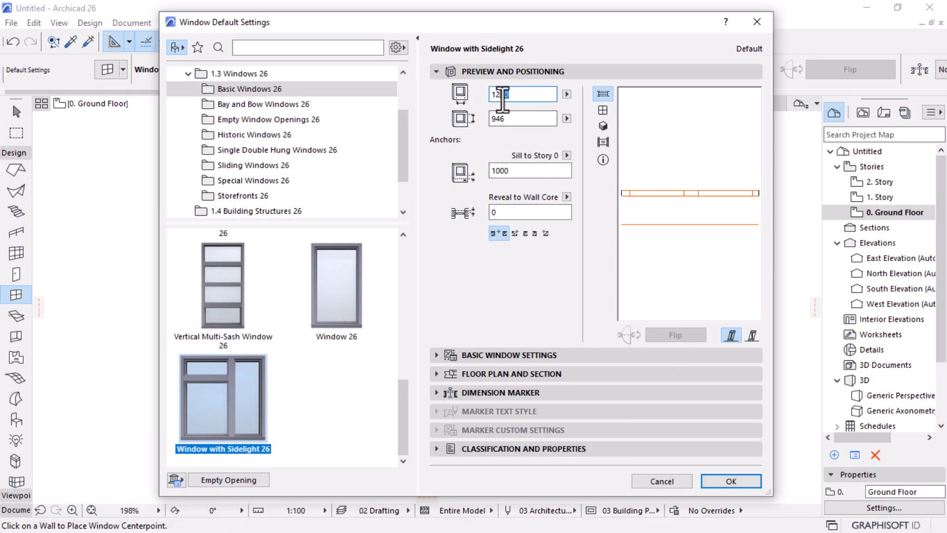
text(64)
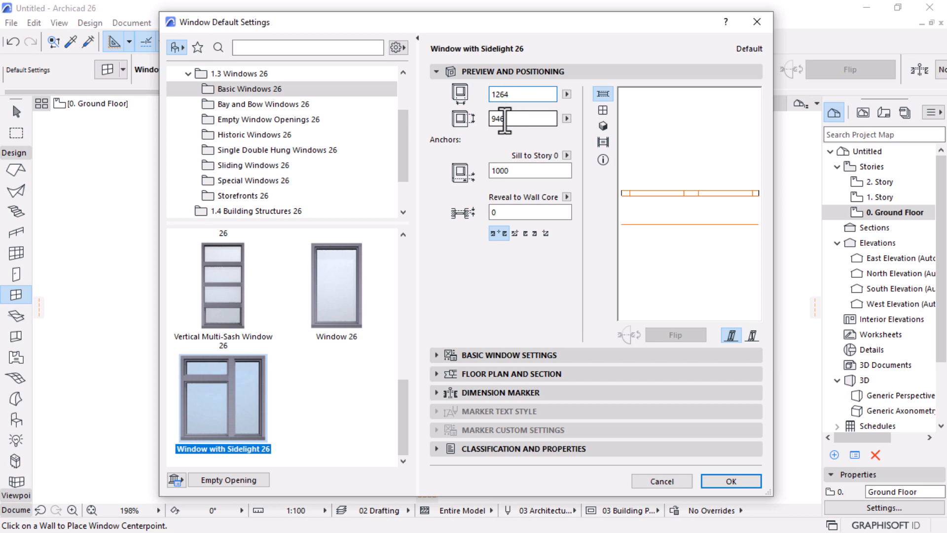
drag(501, 119, 508, 119)
text(9)
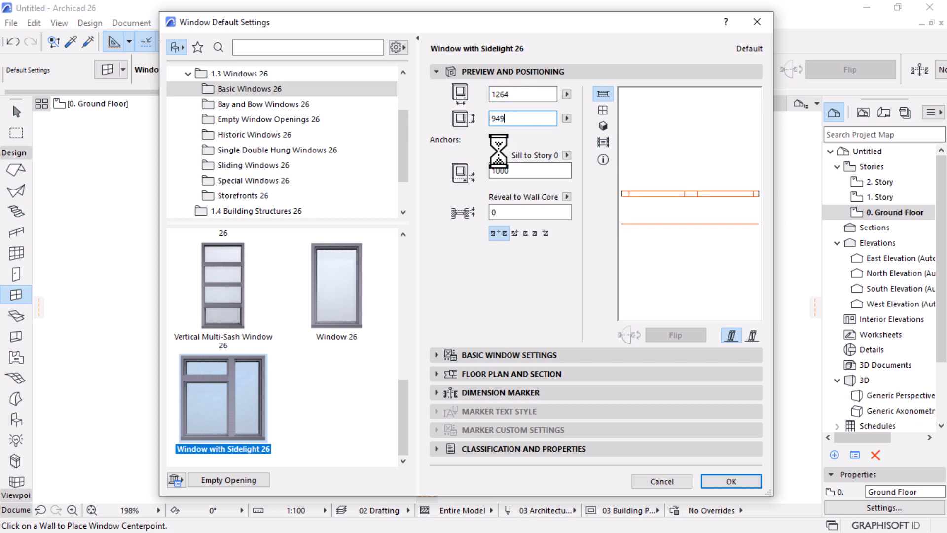
click(470, 351)
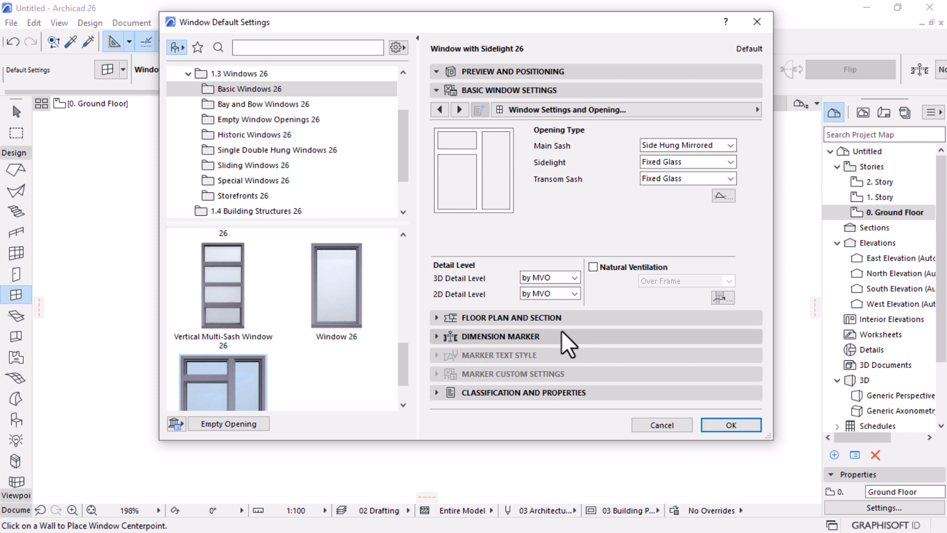
click(730, 425)
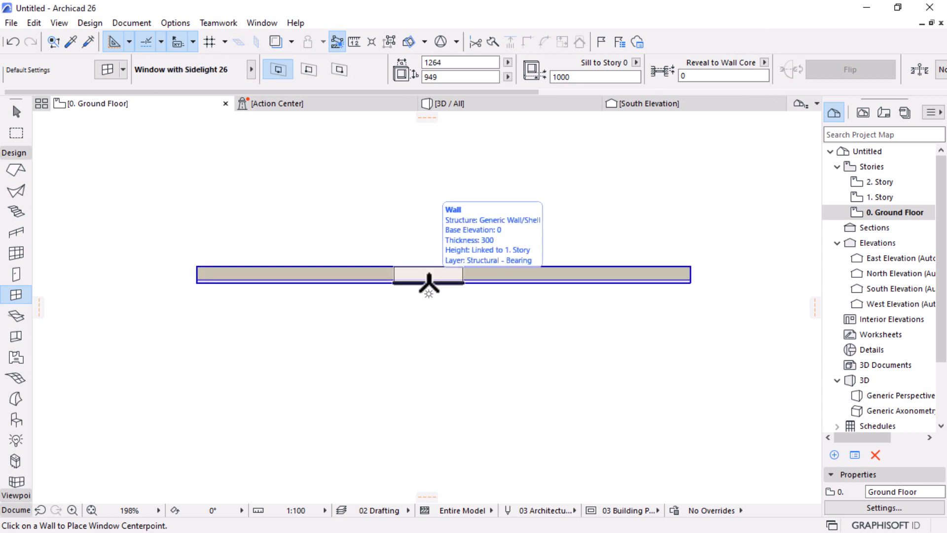
Step: Place the sidelight window near the middle of the ground floor wall, on its lower face and opening towards that side
scroll(428, 283, up, 5)
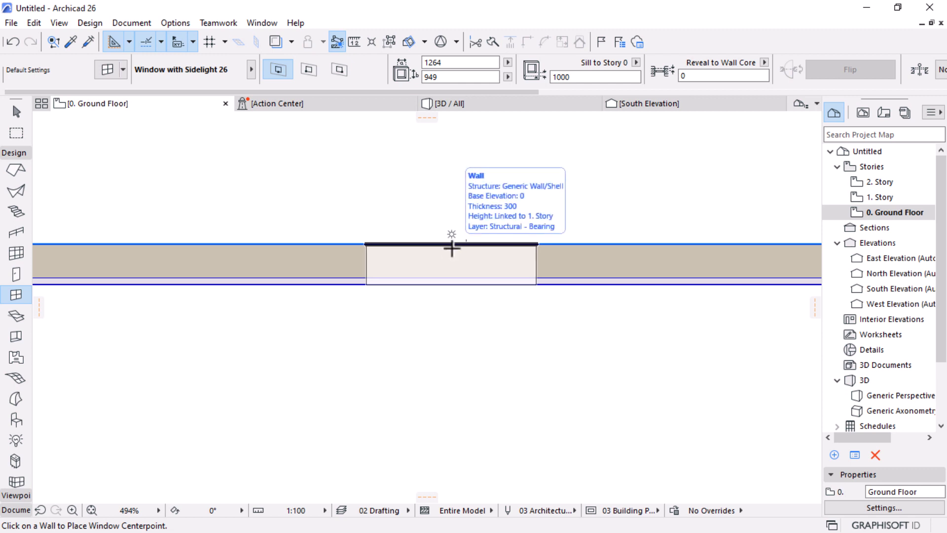
click(453, 287)
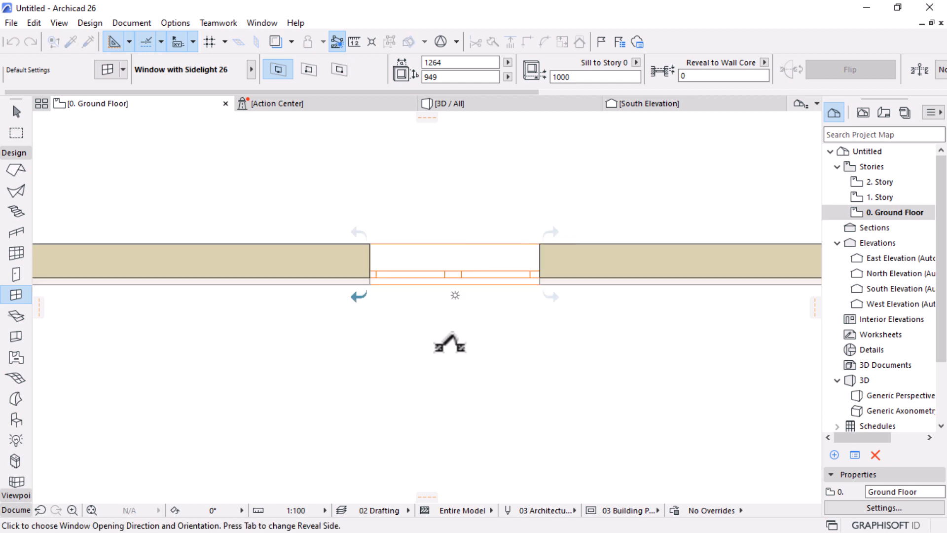
click(448, 340)
scroll(451, 317, up, 4)
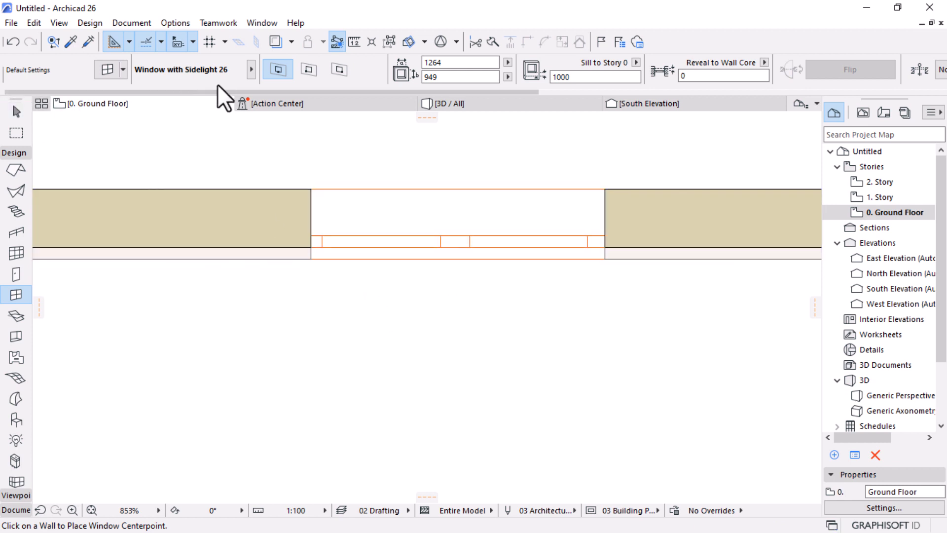
Step: Select the placed sidelight window in the 3D view and open its selection settings
click(460, 102)
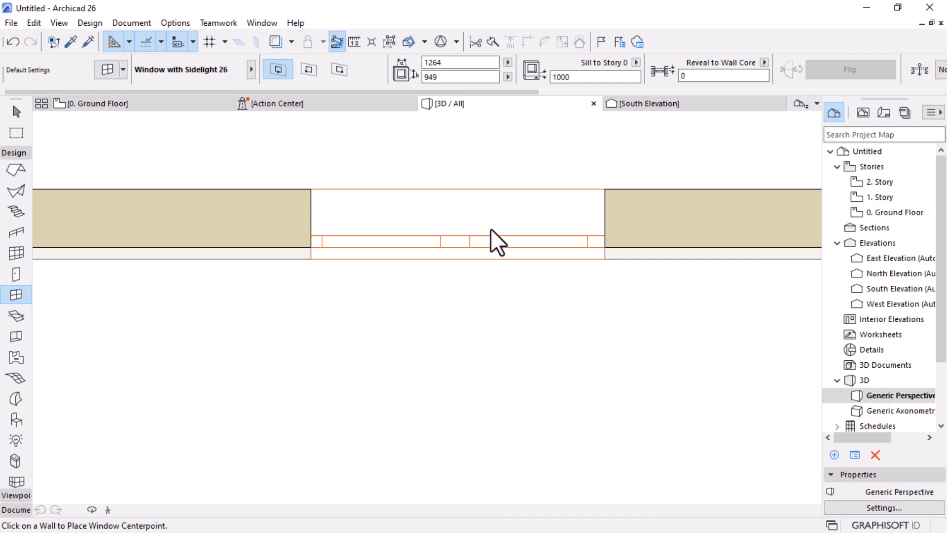
scroll(423, 321, up, 5)
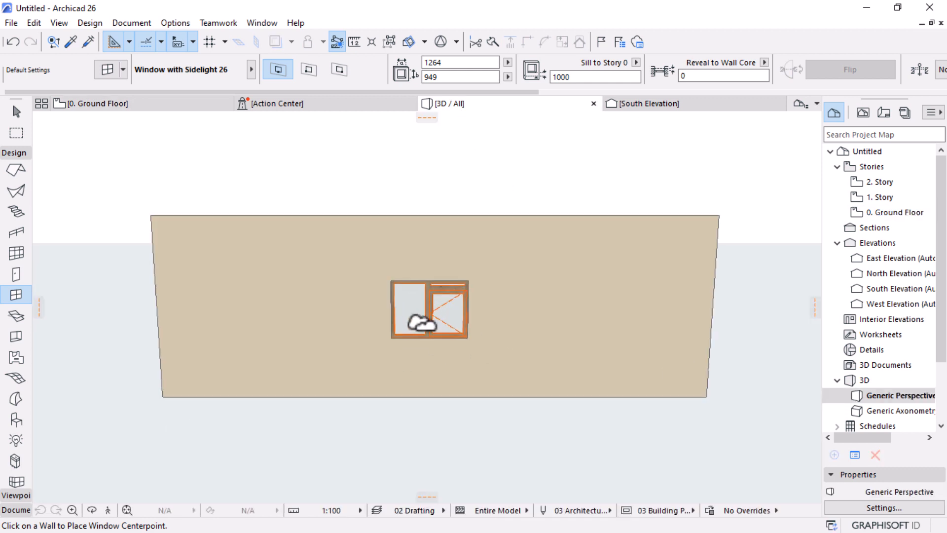
scroll(500, 288, up, 2)
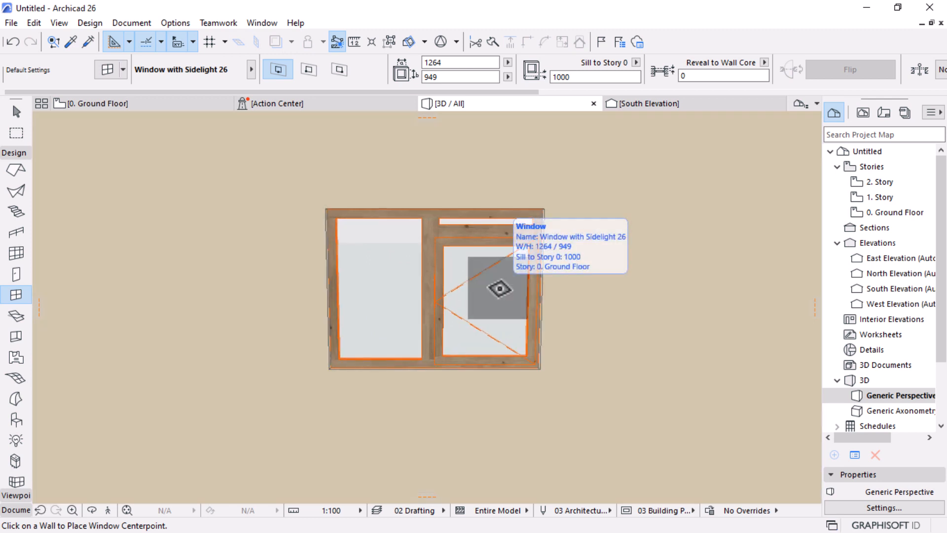
scroll(416, 307, up, 1)
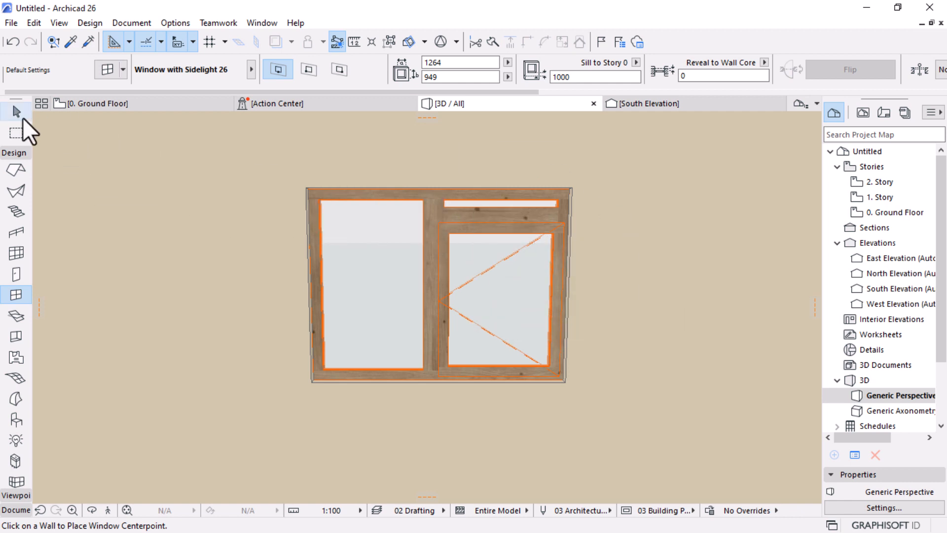
click(18, 113)
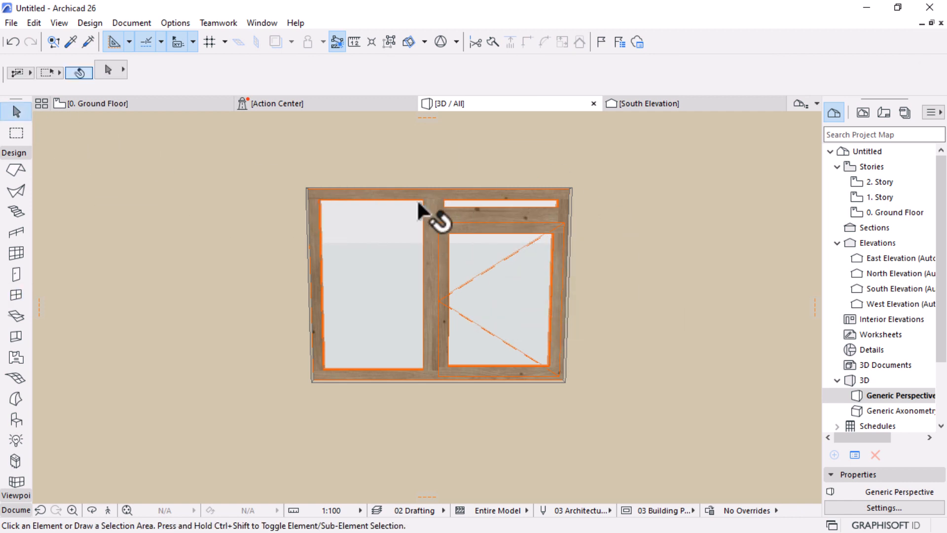
click(528, 236)
click(446, 243)
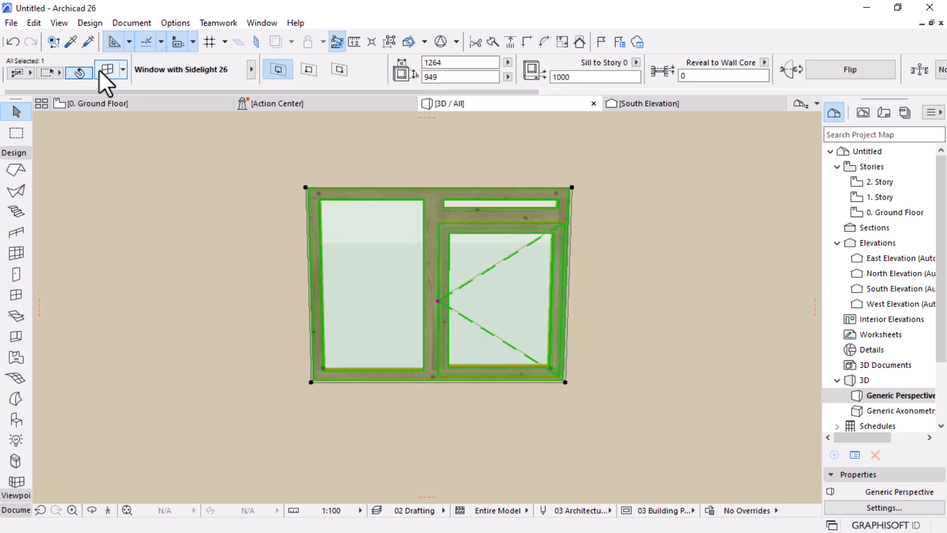
click(100, 70)
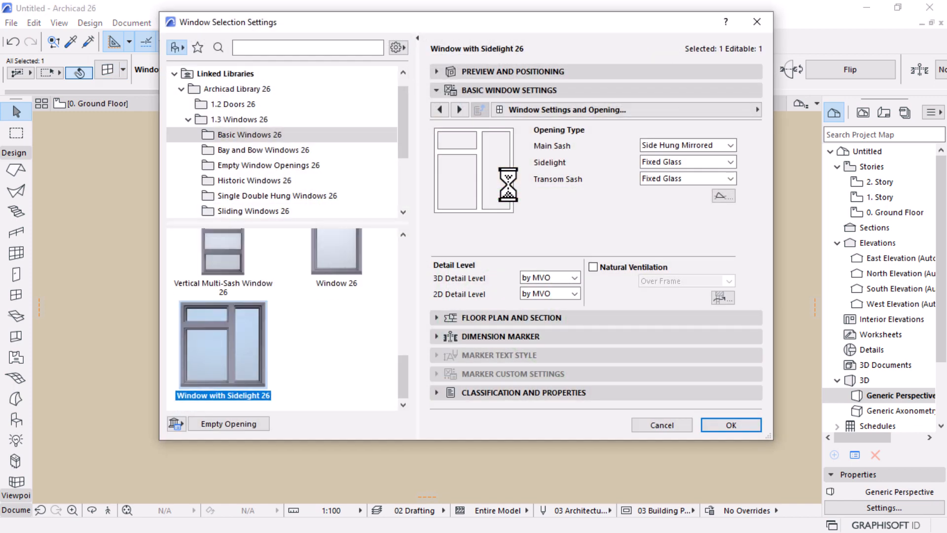
Step: Review the nominal sizes and tolerance of the window and bring up its Shape settings
click(438, 108)
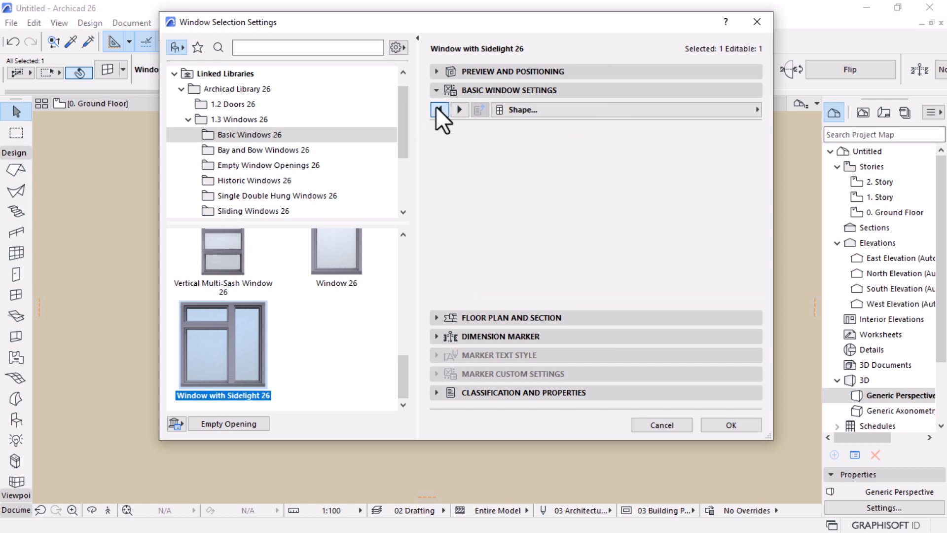
click(437, 106)
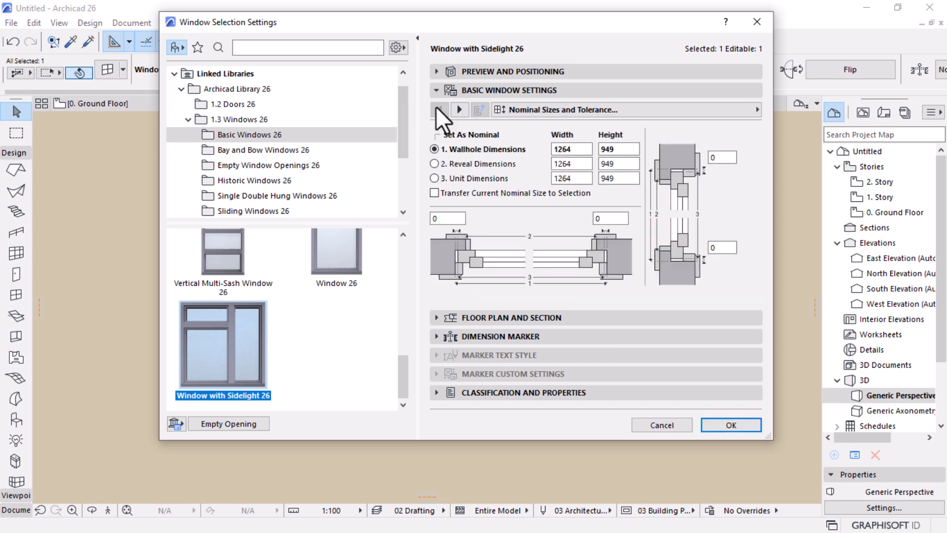
click(437, 90)
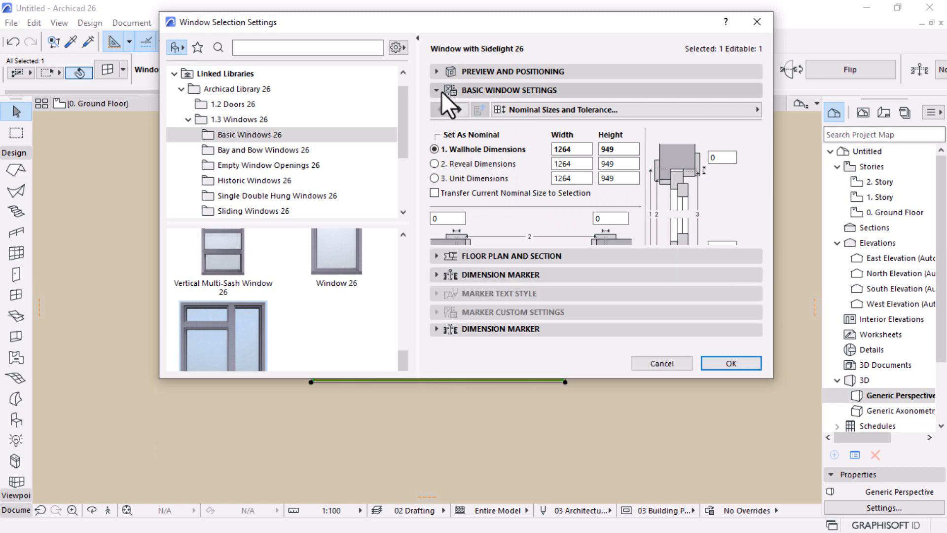
click(436, 91)
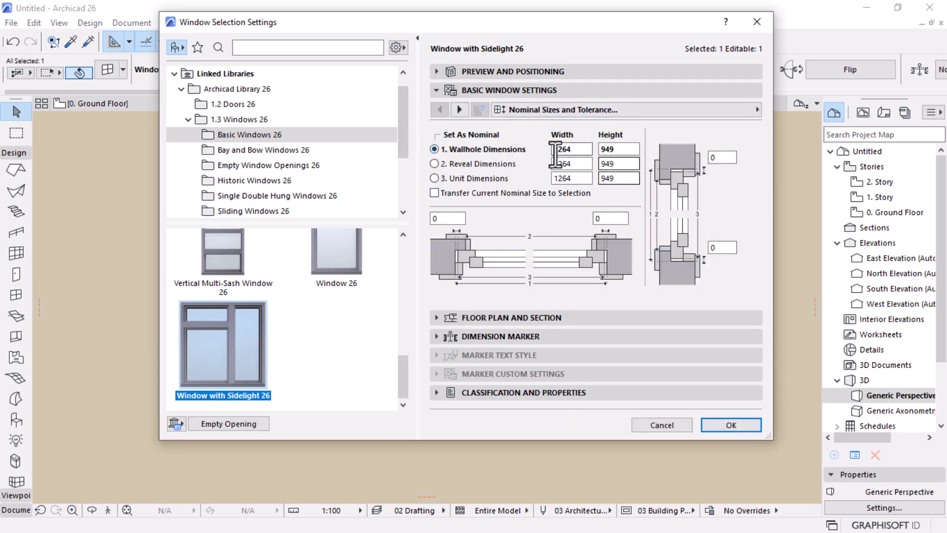
click(459, 110)
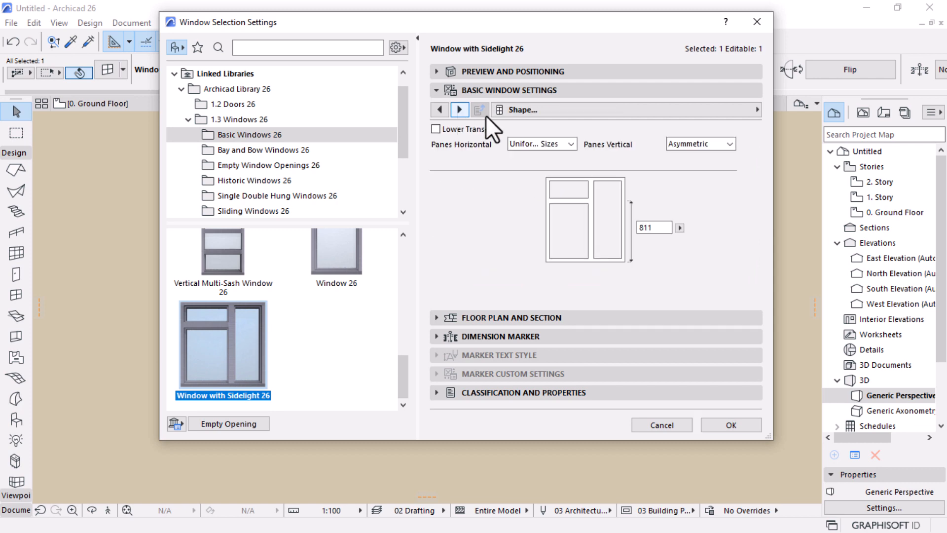
Step: Set the transom height above the window's bottom edge to 650 and preview the window in elevation
drag(645, 28, 628, 108)
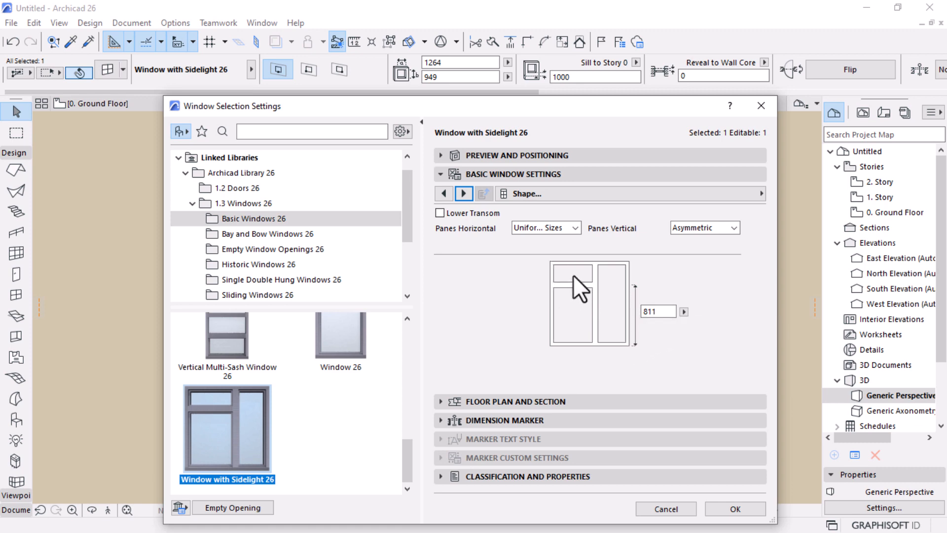
click(658, 311)
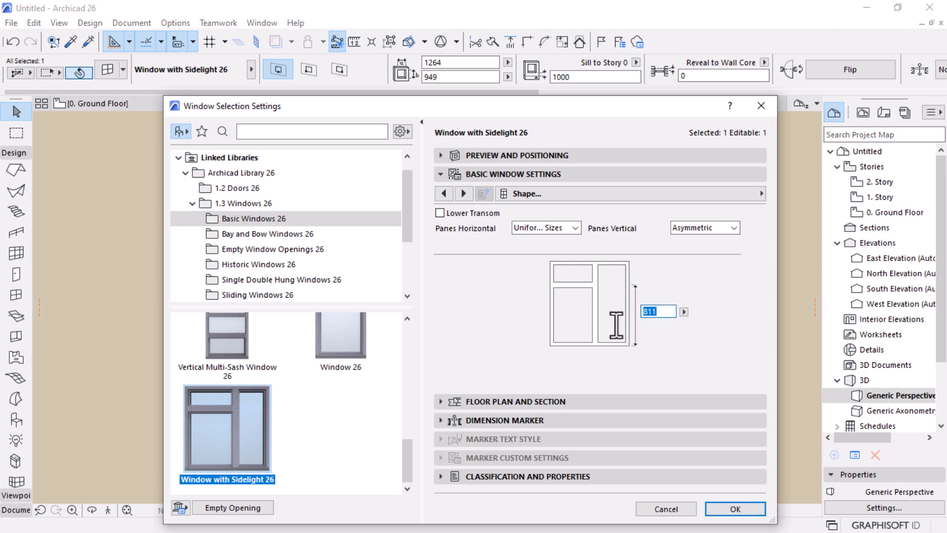
text(650)
click(498, 300)
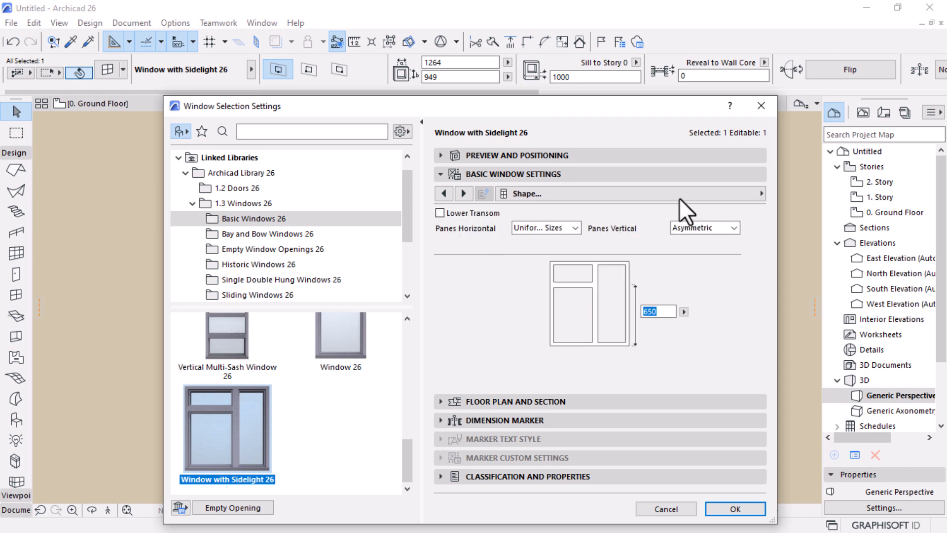
click(510, 156)
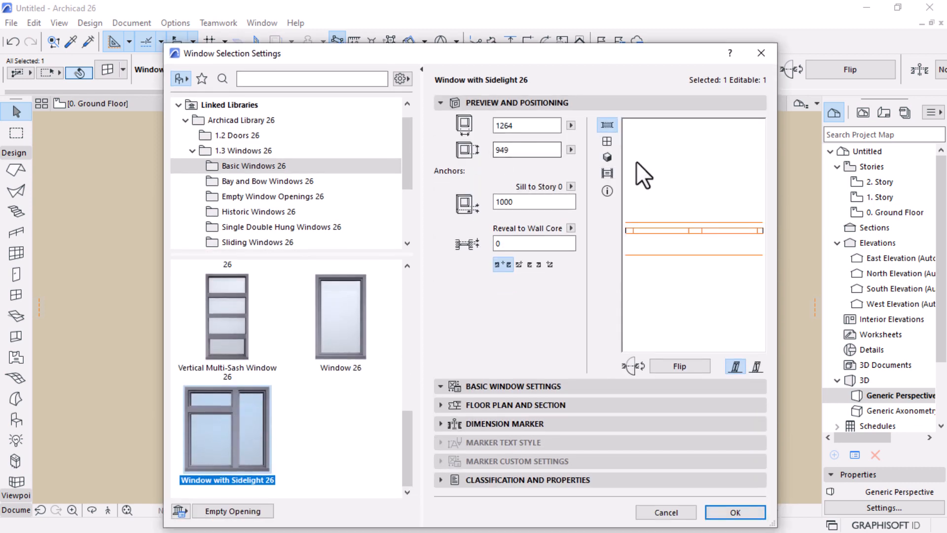
click(607, 141)
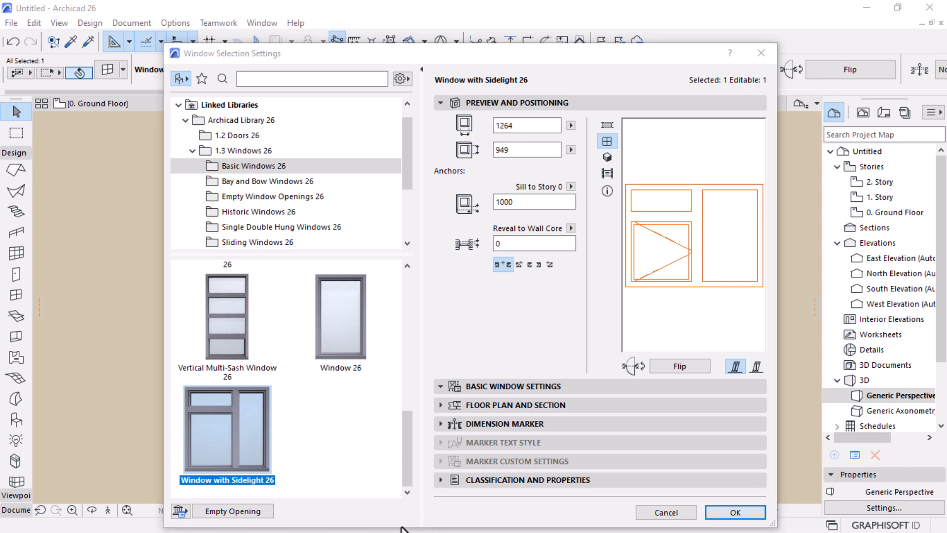
Step: Switch to the catalogue in the browser to compare the pane proportions of the ZNC2F window, and return to Archicad
key(super)
click(419, 524)
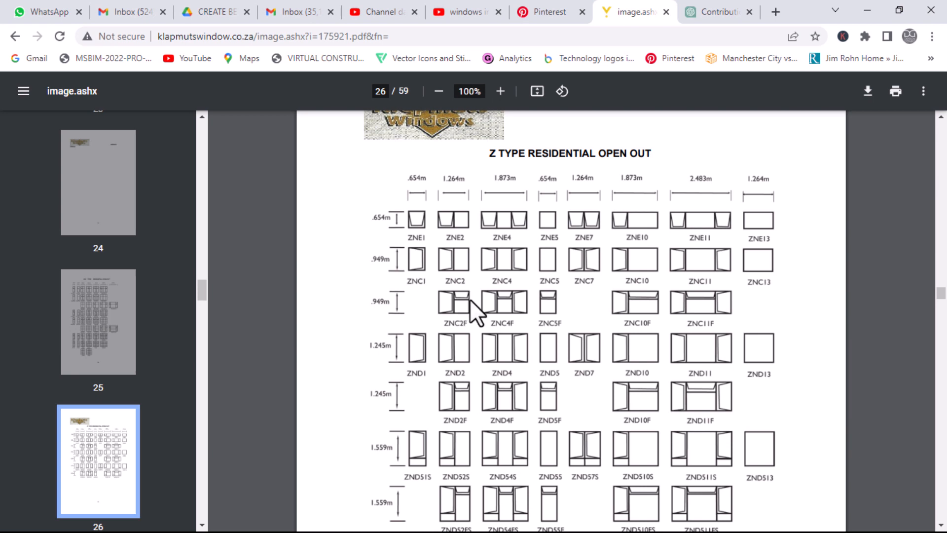
key(super)
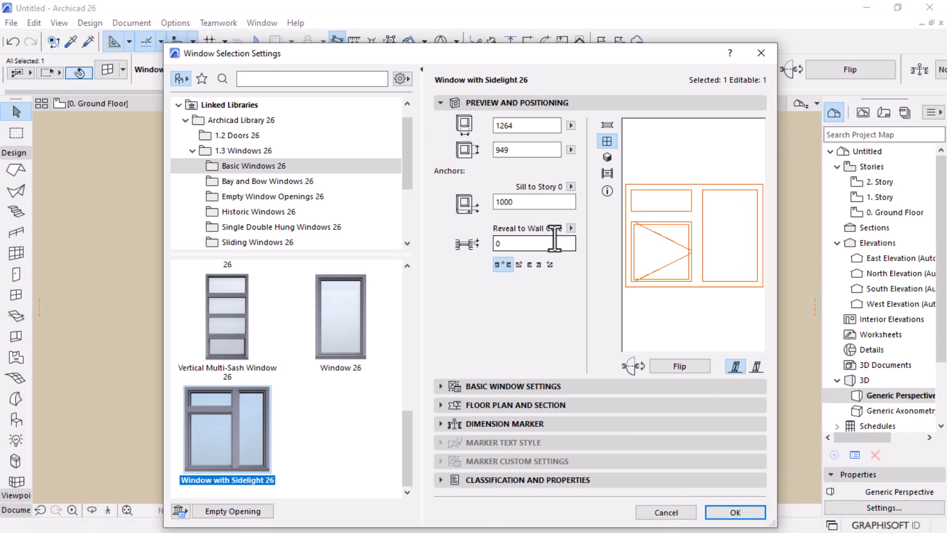
Step: Set the transom height in the Shape settings to 500 and check the elevation preview
click(440, 386)
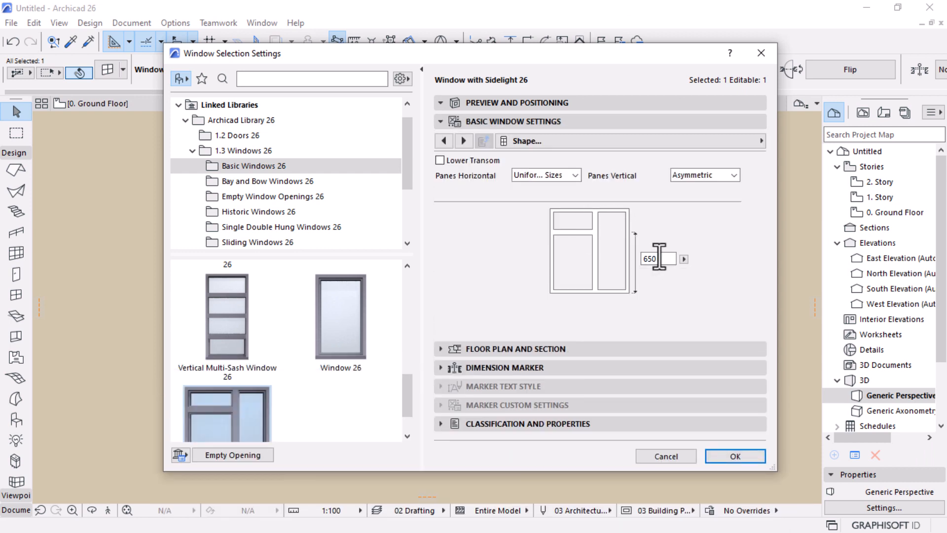
click(658, 259)
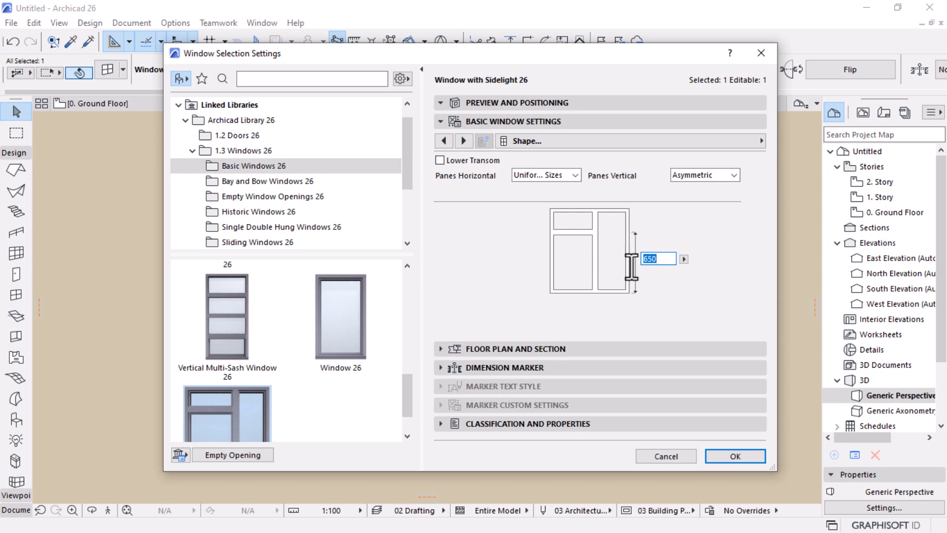
text(500)
key(Return)
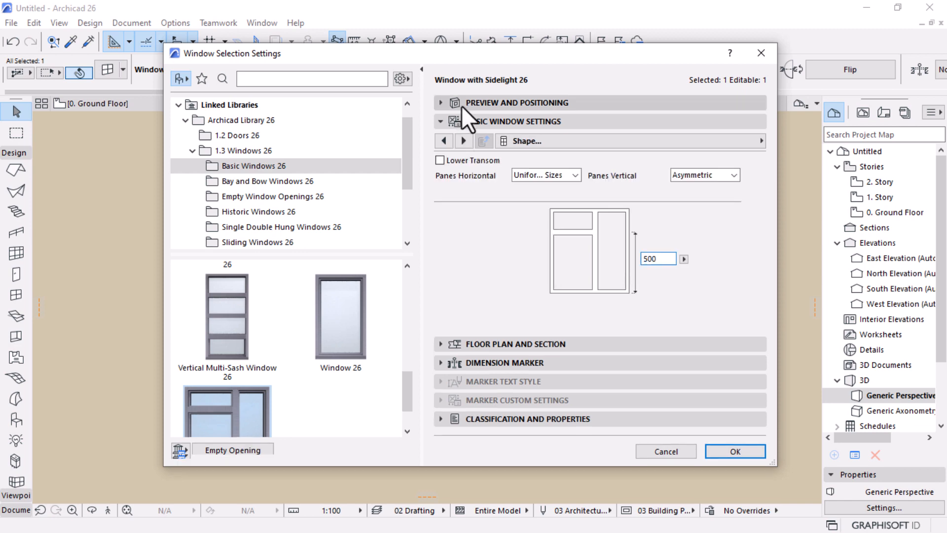
click(461, 104)
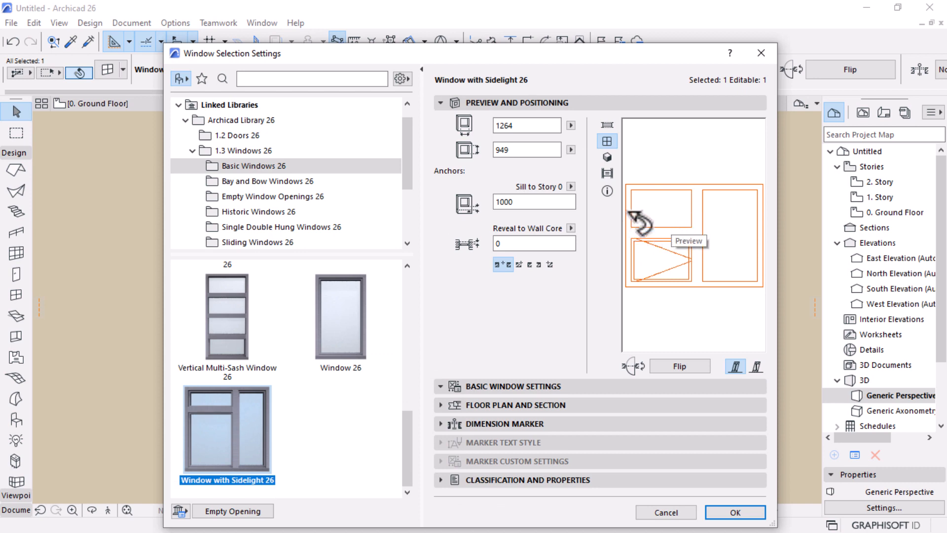
Step: Set the transom height in the Shape settings to 550 and check the elevation preview
click(437, 385)
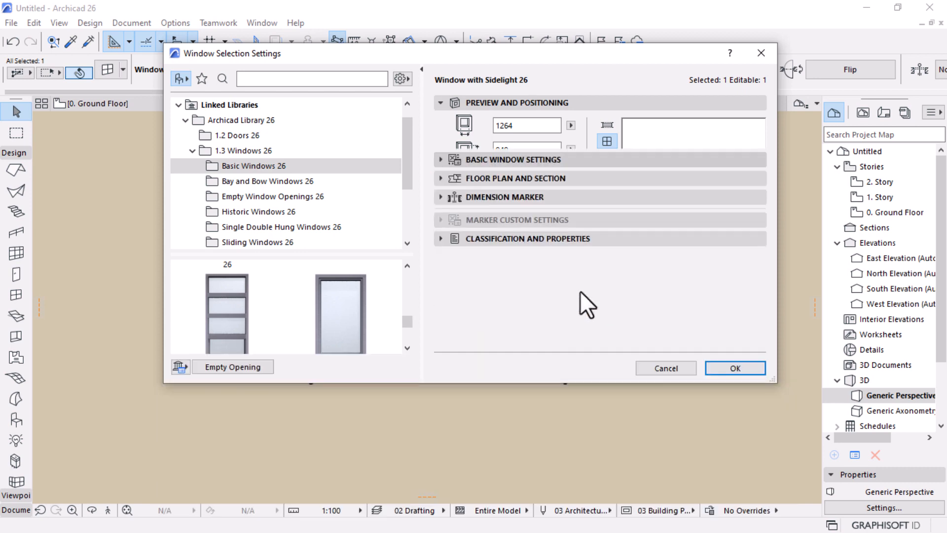
text(550)
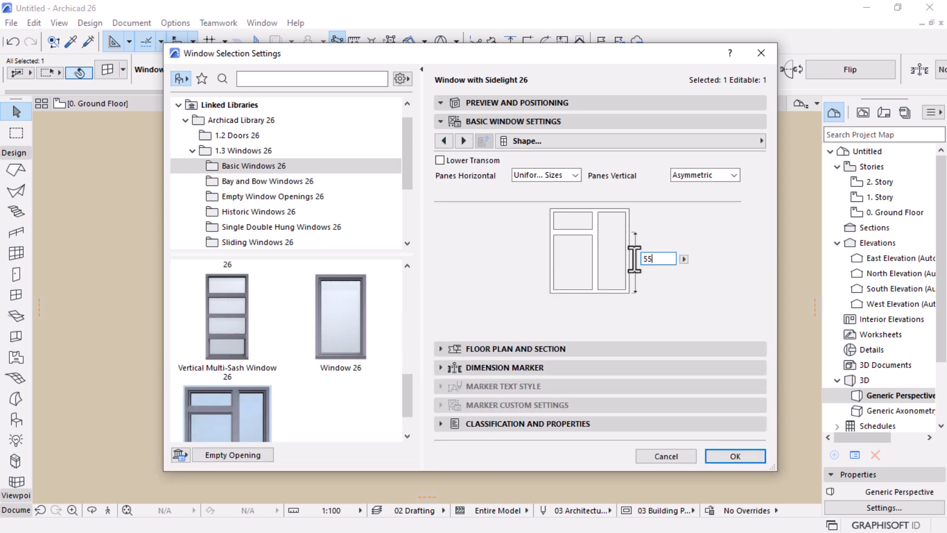
click(531, 102)
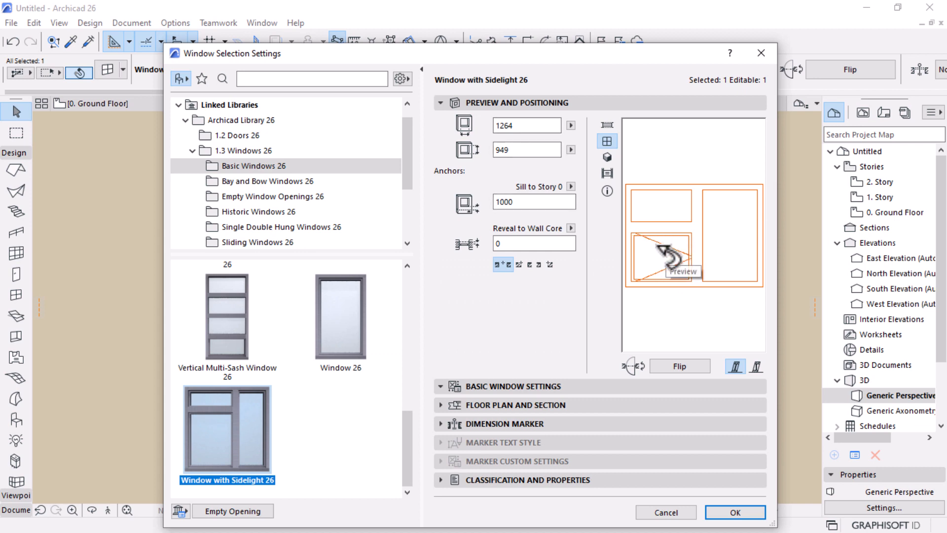
Step: Switch to the browser catalogue to check how the ZNC2F window's sashes open, and return to Archicad
key(super)
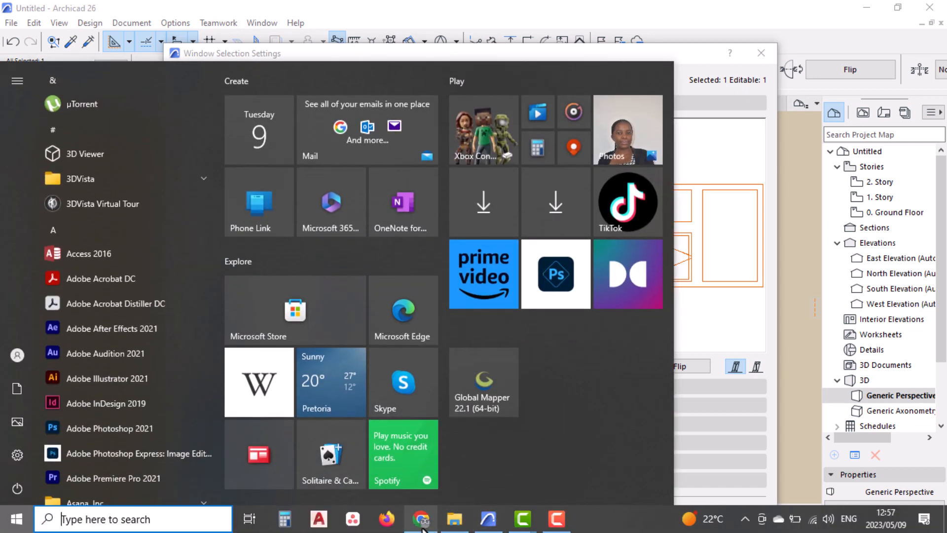
click(420, 518)
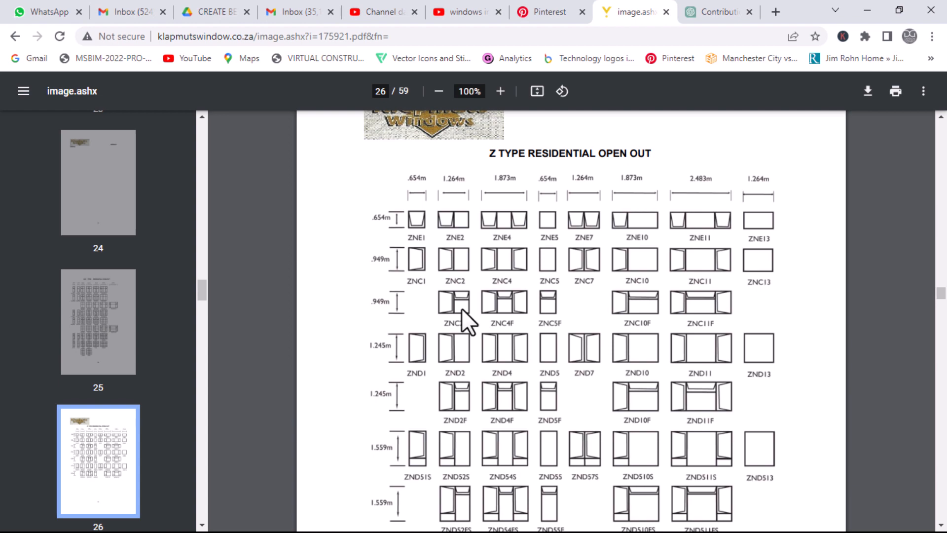
key(super)
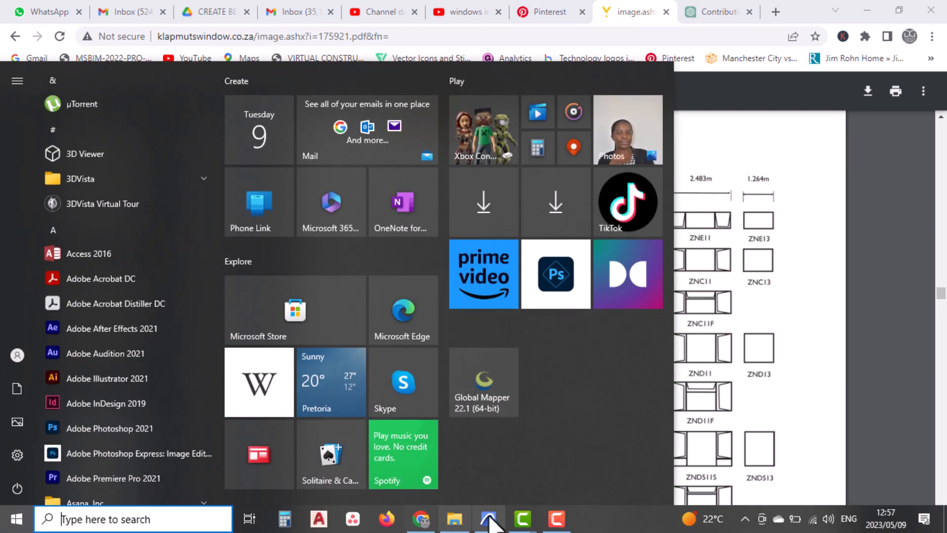
click(488, 524)
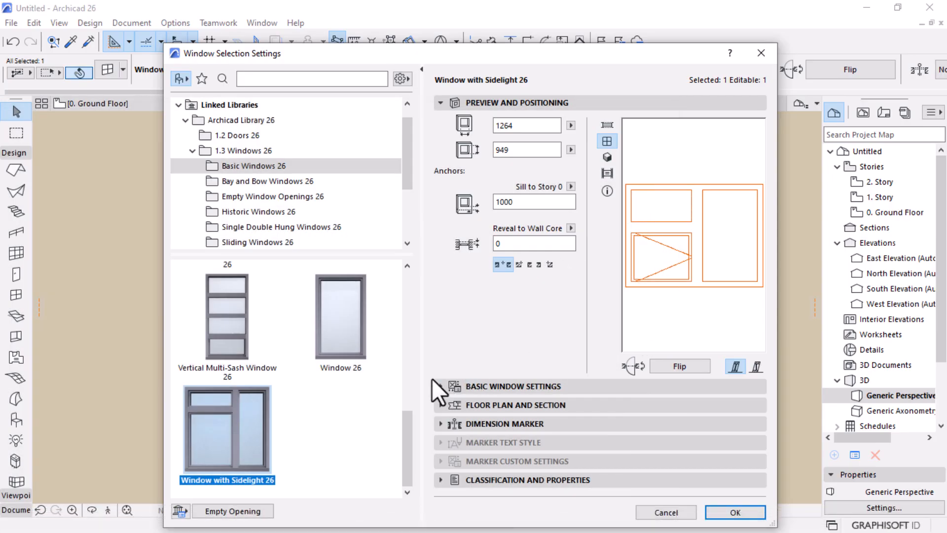
Step: Set the transom sash's opening type to Top Hung and check the elevation preview
click(441, 386)
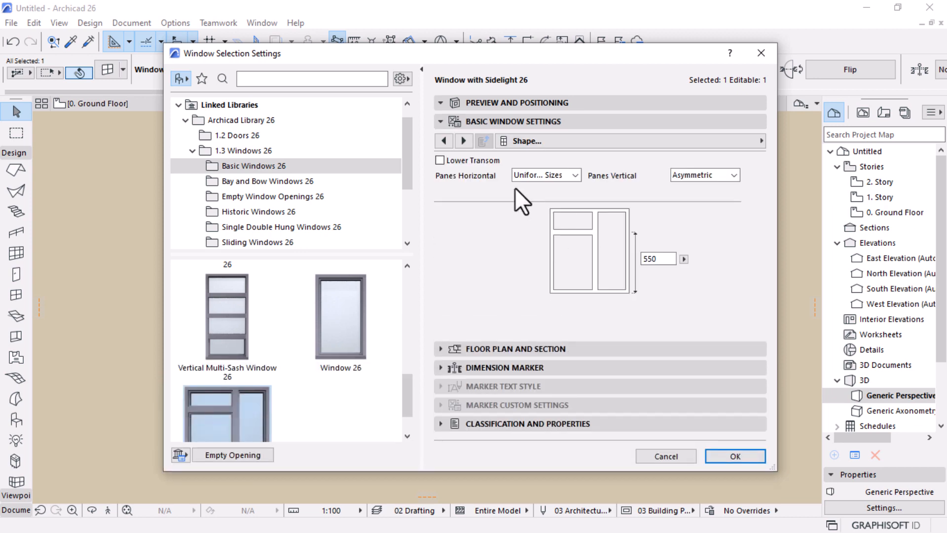
click(464, 141)
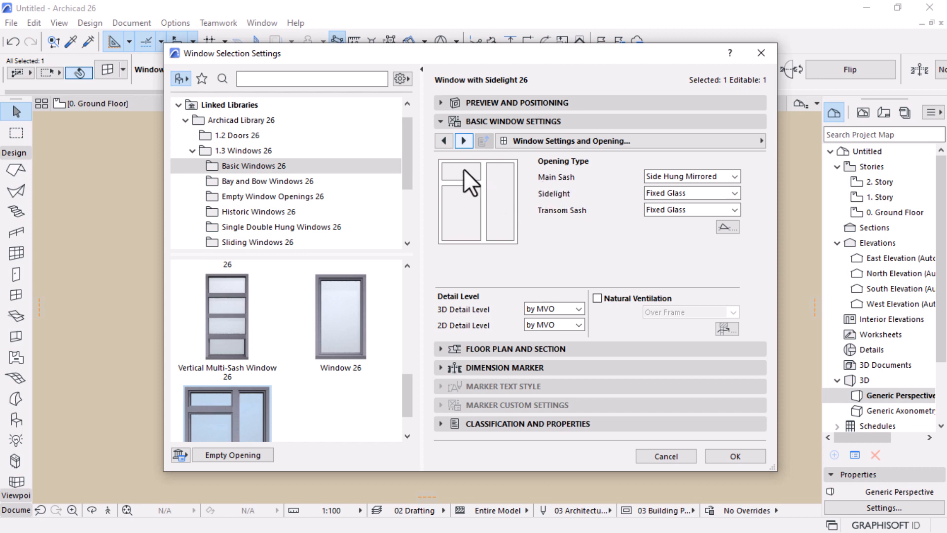
click(673, 212)
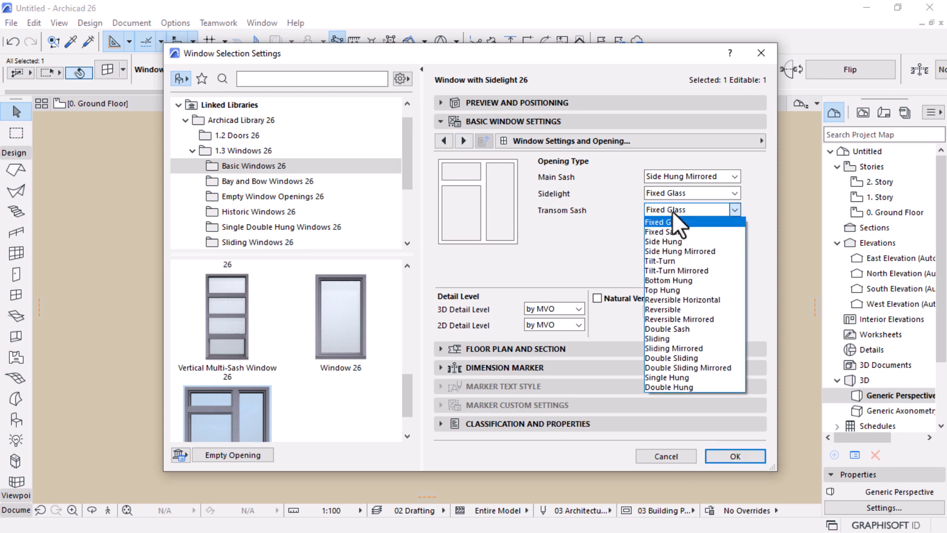
click(675, 288)
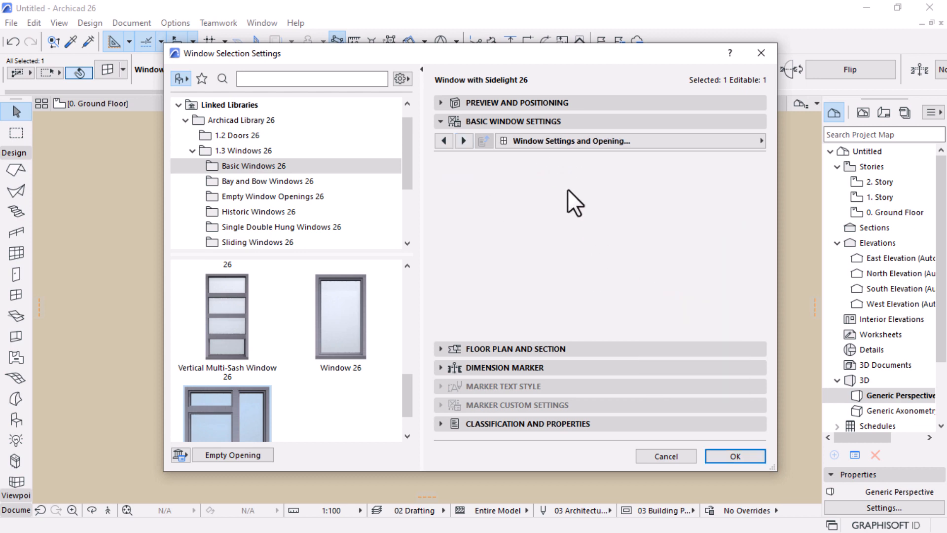
click(440, 103)
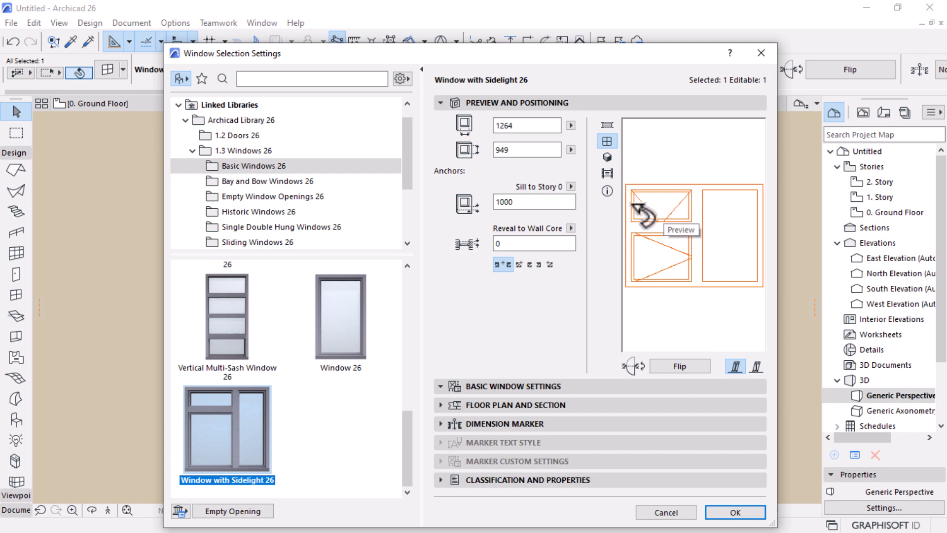
Step: Set the sidelight's opening type to Side Hung and check the elevation preview
click(452, 384)
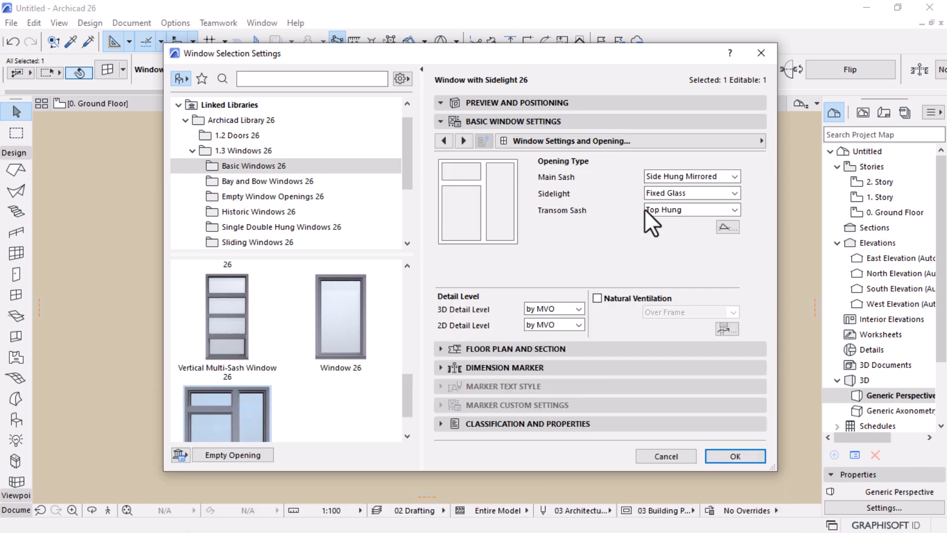
click(676, 192)
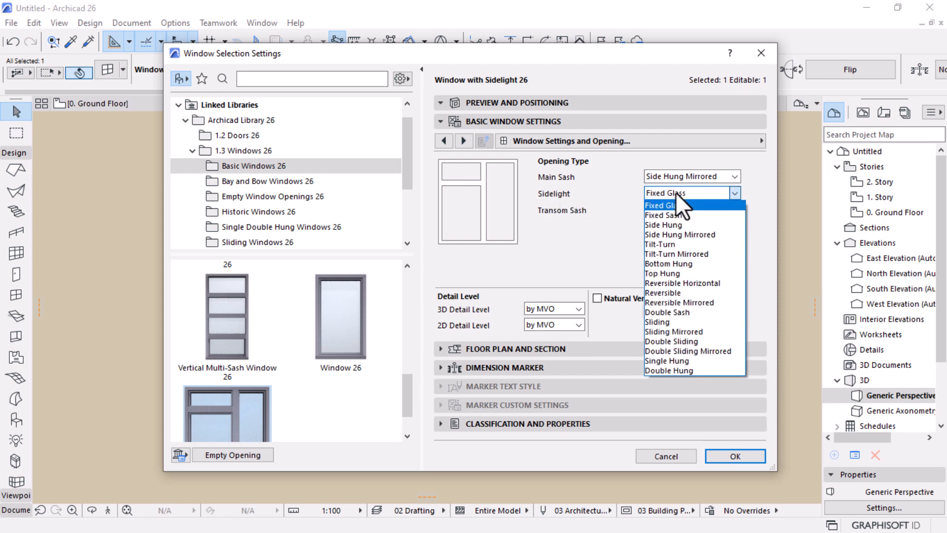
click(676, 224)
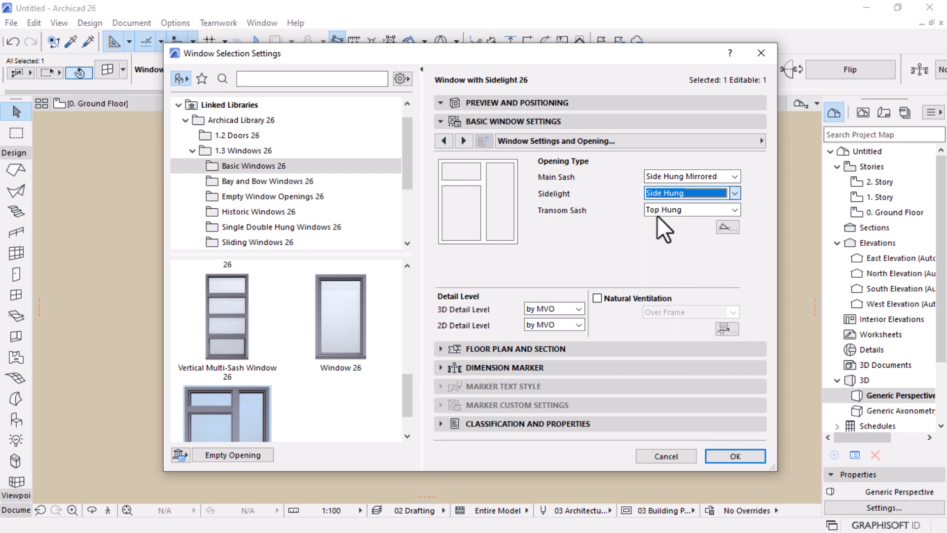
click(537, 104)
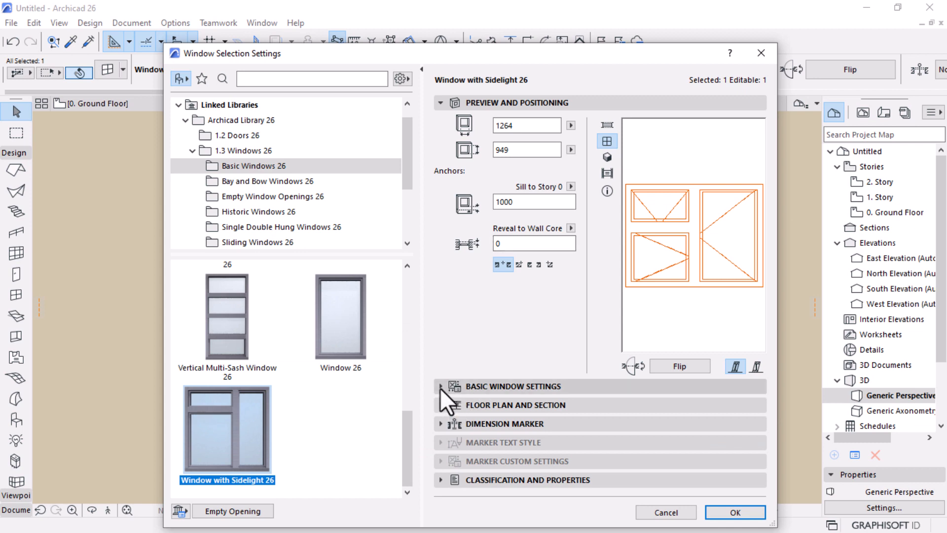
Step: Set the sidelight's opening type back to Fixed Glass and check the elevation preview
click(440, 387)
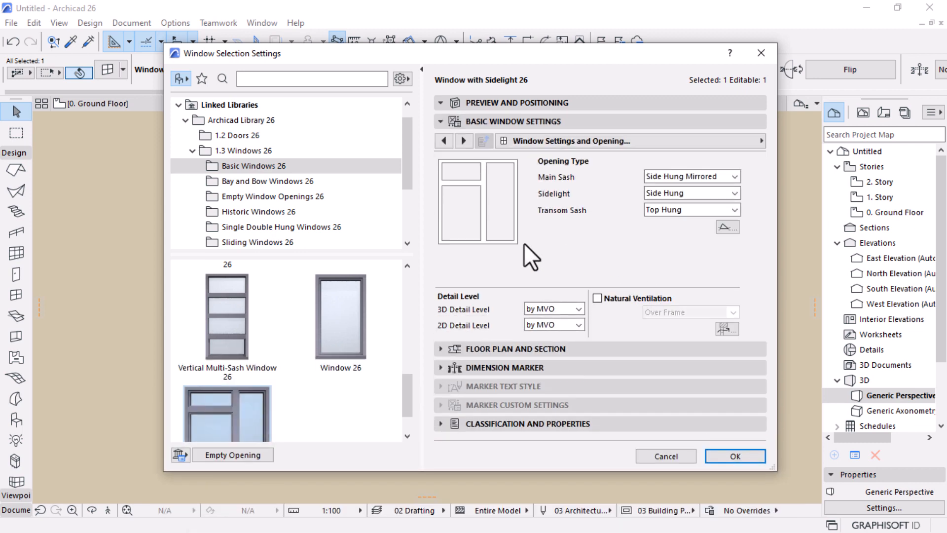
click(679, 192)
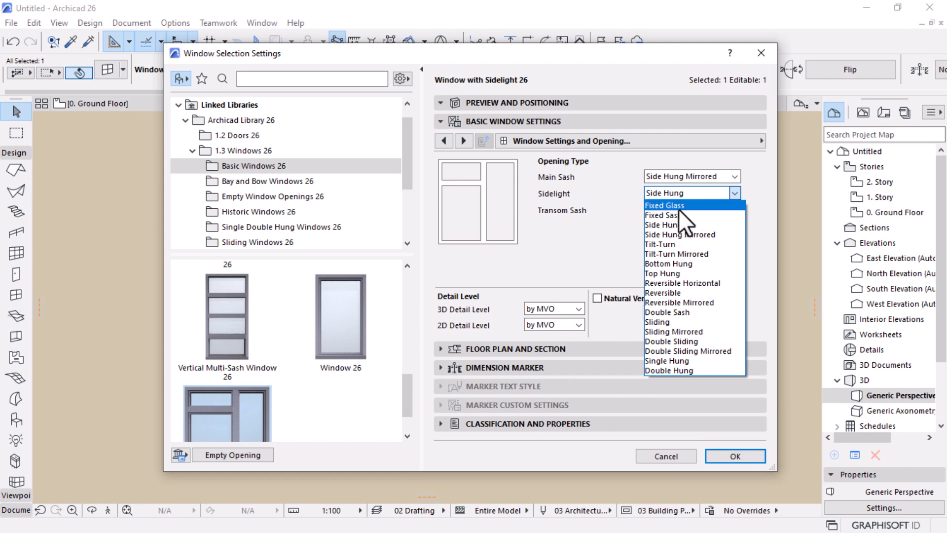
click(678, 206)
click(570, 102)
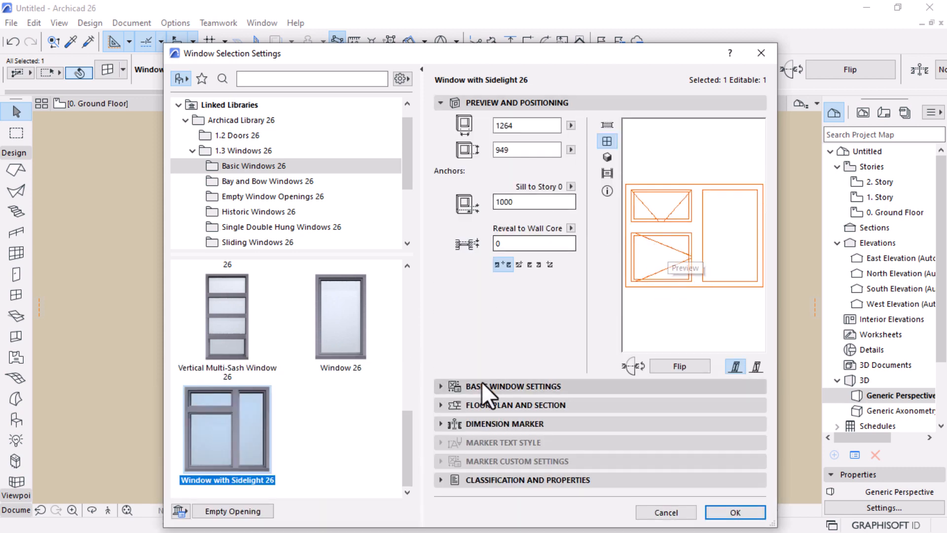
Step: Set the sidelight's opening type to Side Hung in the basic window settings
click(482, 386)
click(520, 299)
click(715, 193)
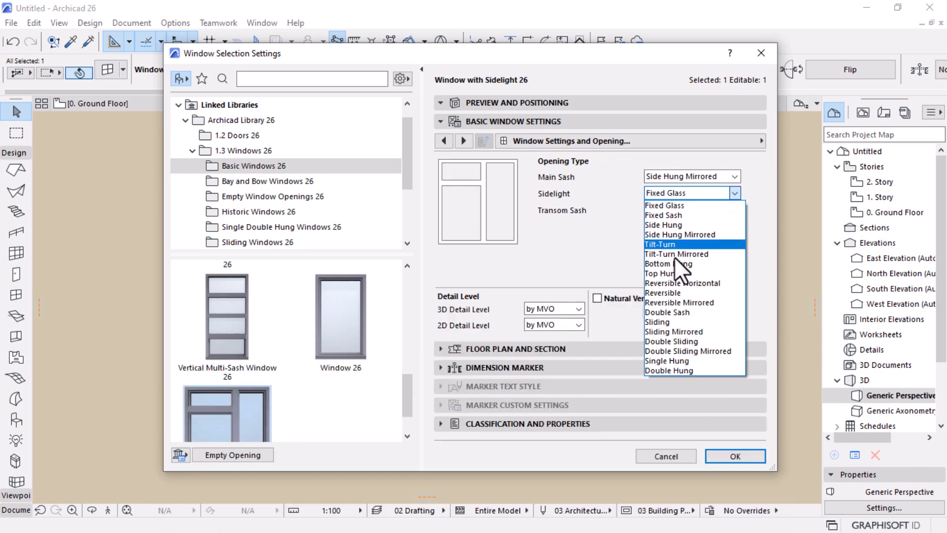
click(664, 226)
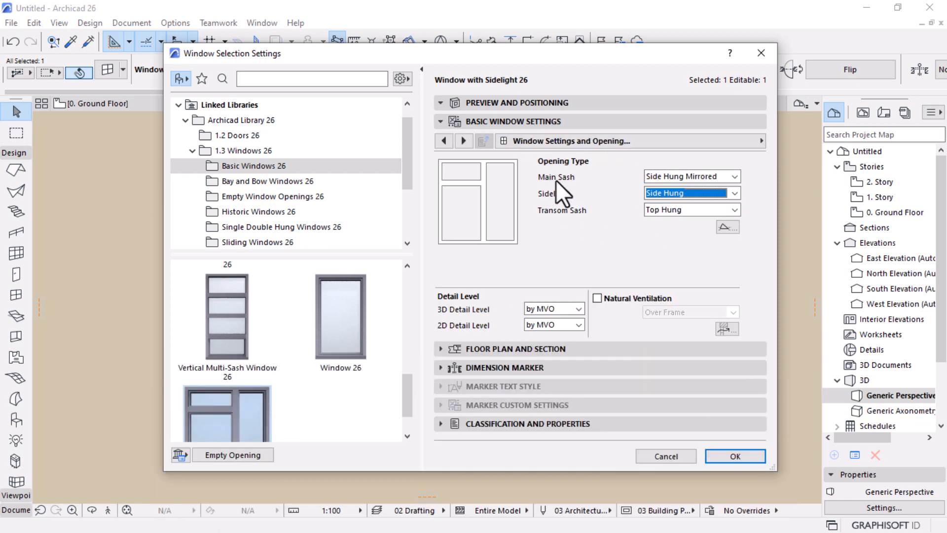
Step: Set the main sash's opening type to Fixed Sash and check the elevation preview
click(720, 176)
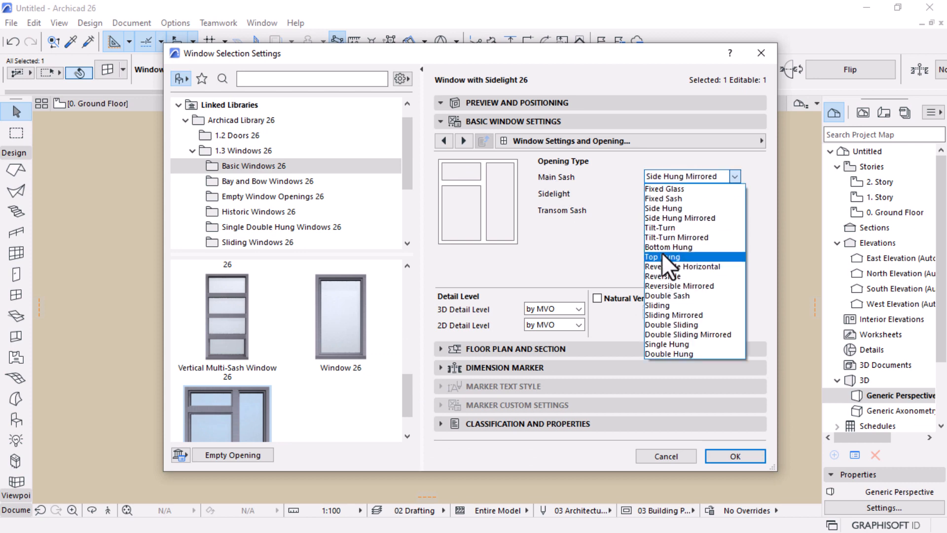
click(662, 199)
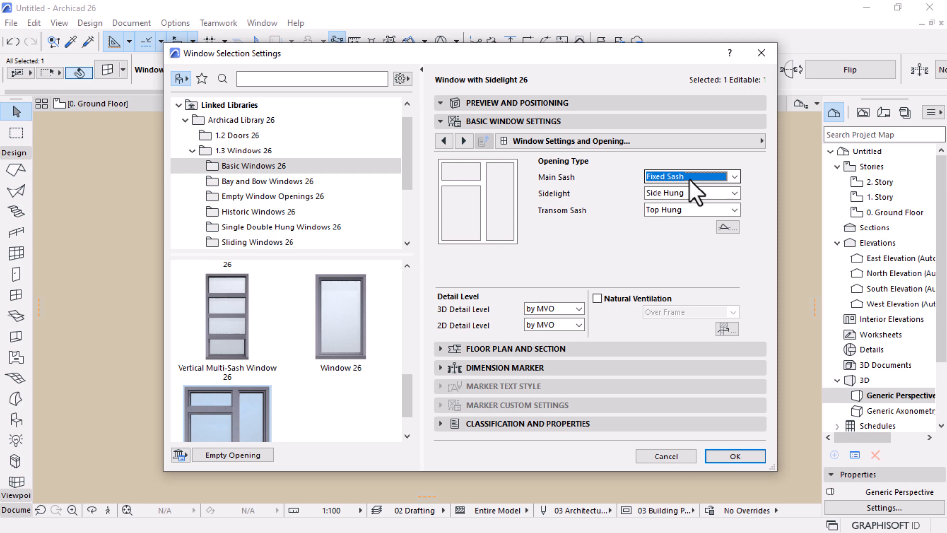
click(523, 103)
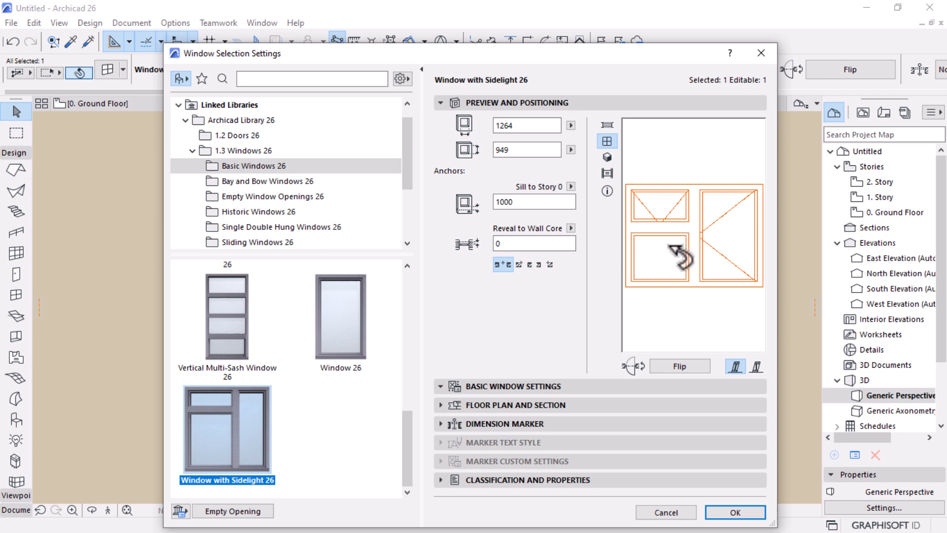
Step: Set the main sash's opening type to Fixed Glass and check the elevation preview
click(442, 387)
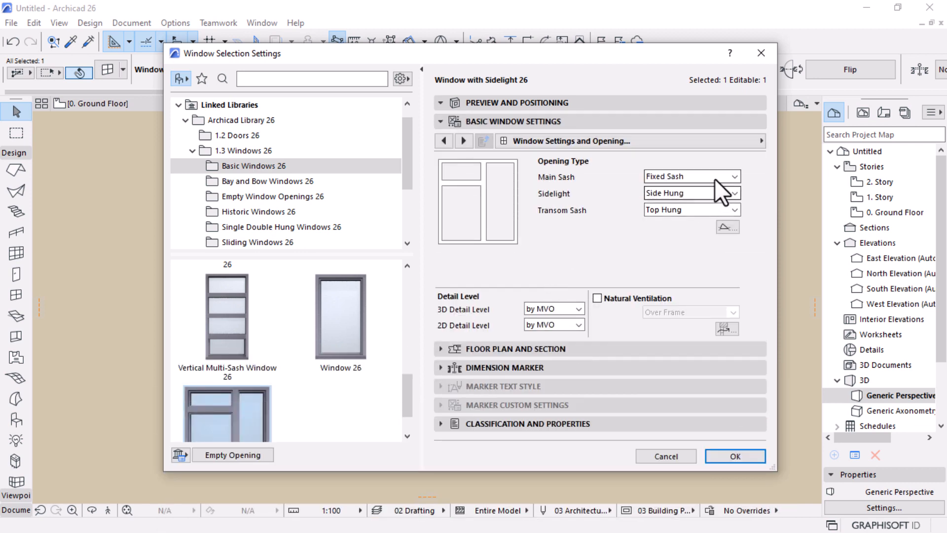
click(715, 176)
click(685, 189)
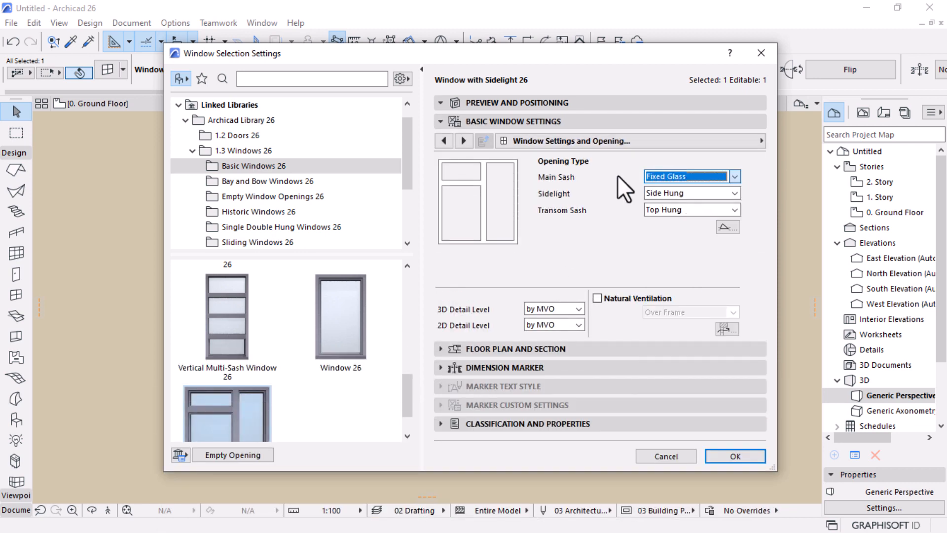
click(552, 102)
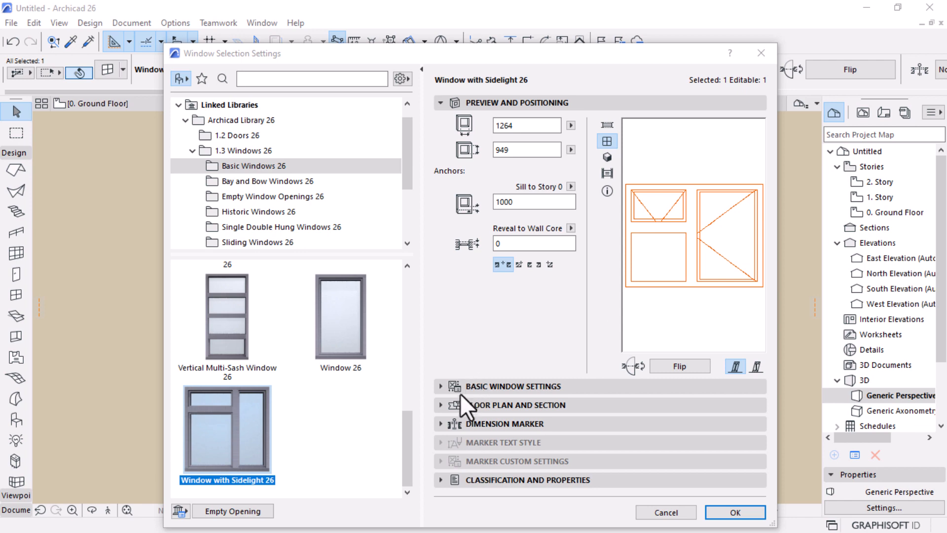
Step: Set the window's 3D detail level to Full and its 2D detail level to 1:50
click(438, 386)
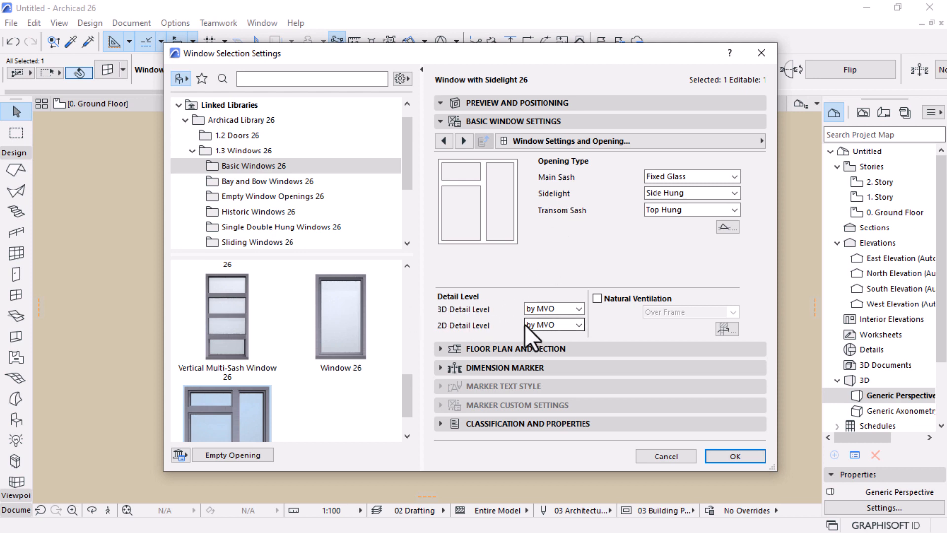
click(558, 308)
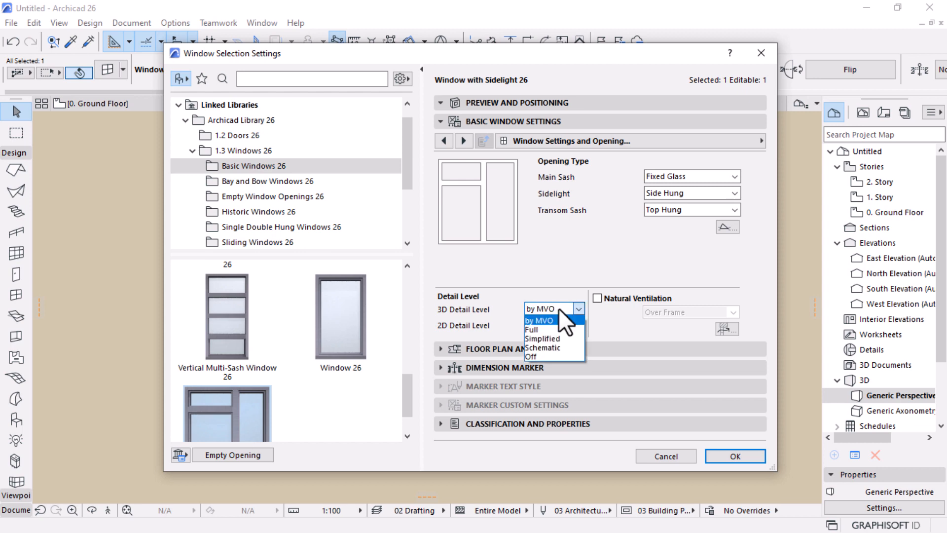
click(546, 329)
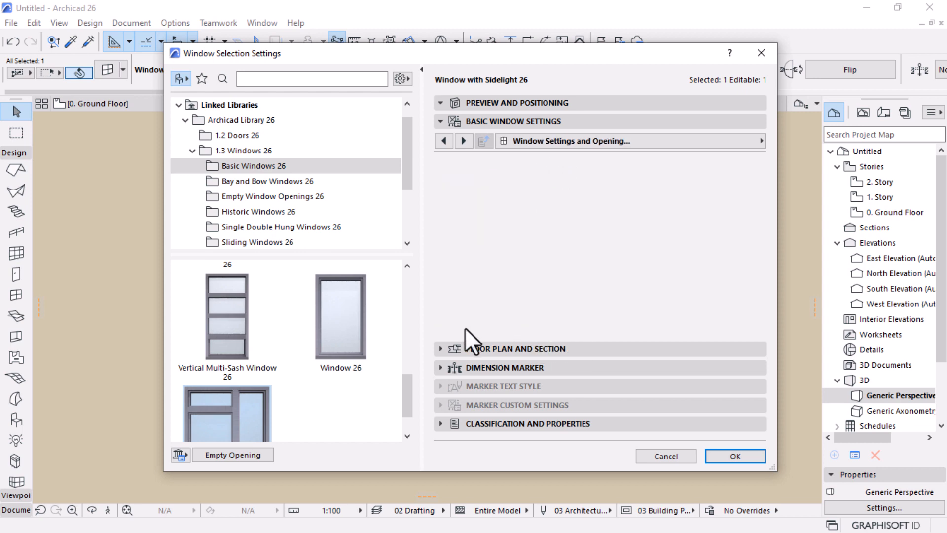
click(547, 325)
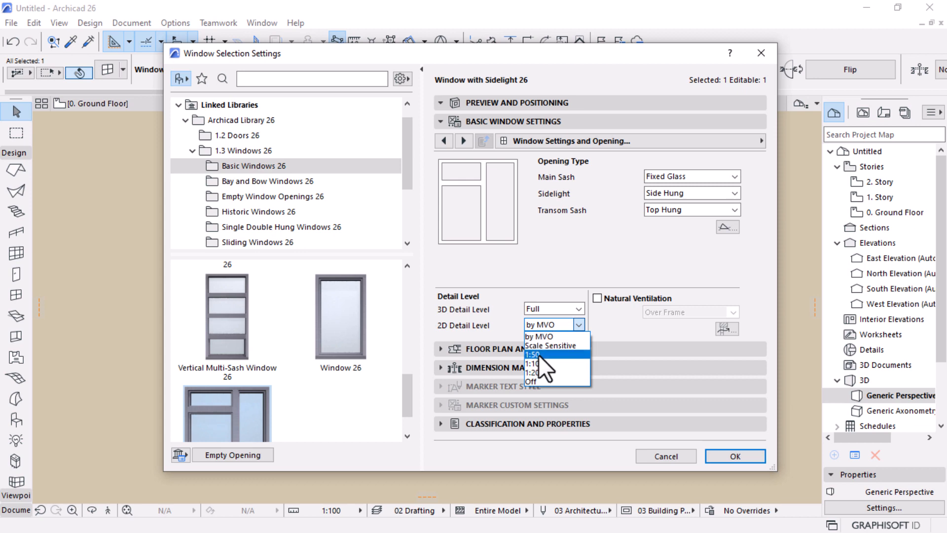
click(537, 354)
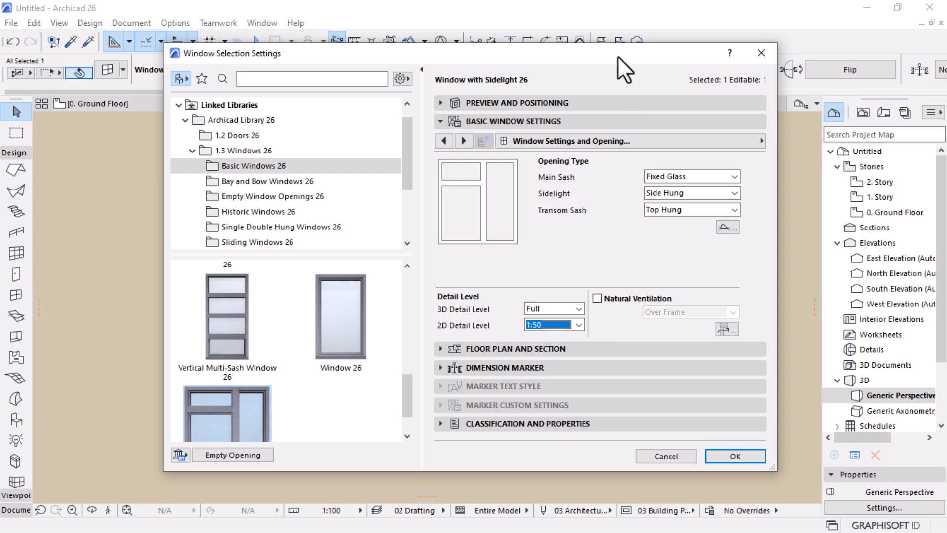
Step: Move the settings dialog aside to view the window in the 3D view, and bring the dialog back
drag(617, 55, 605, 440)
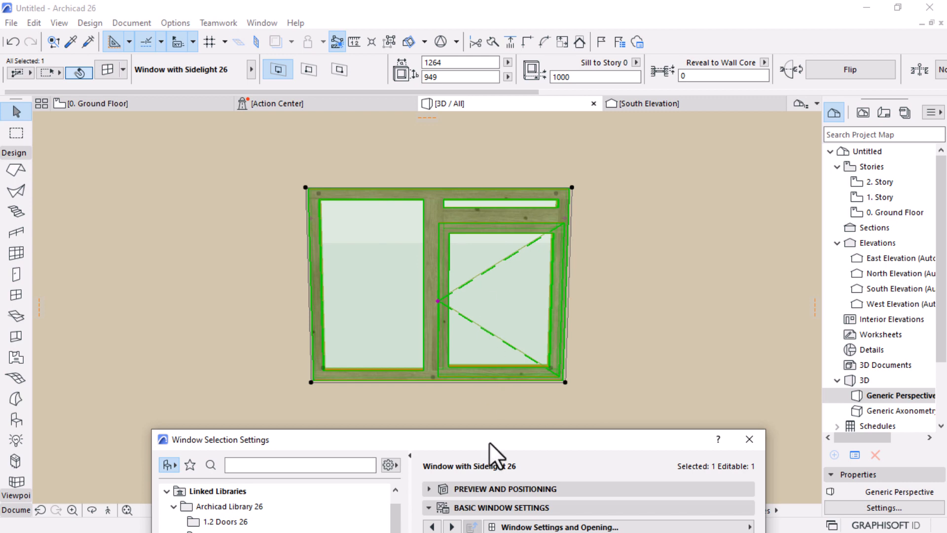
drag(489, 441, 530, 37)
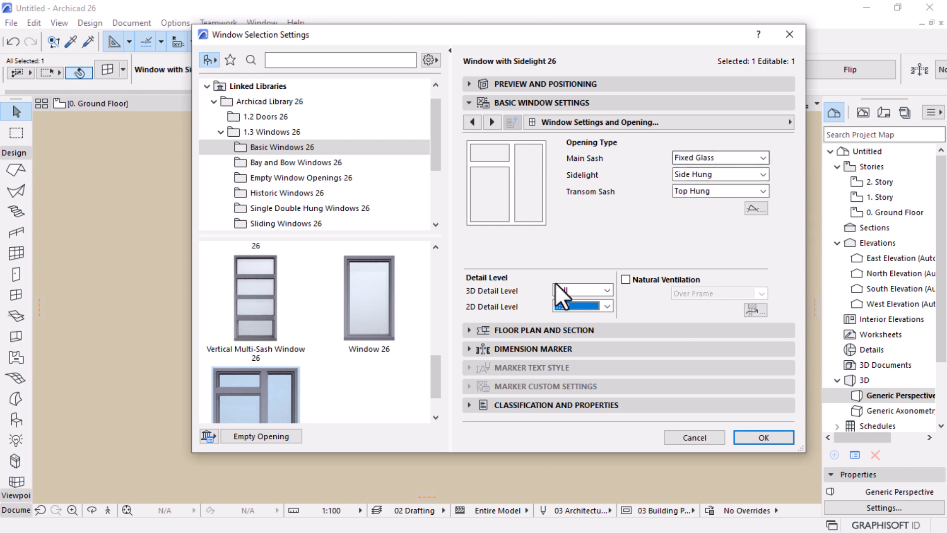
click(570, 308)
click(576, 260)
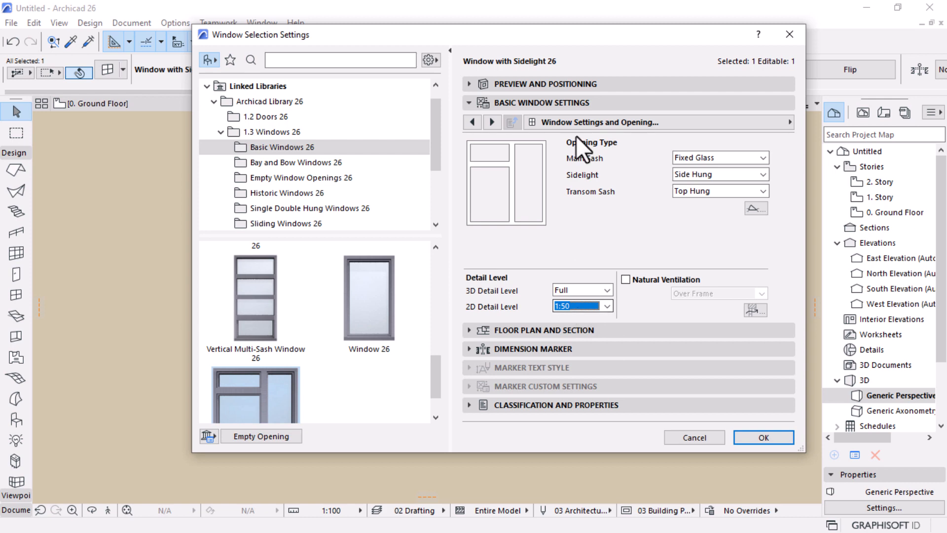
Step: Look through the window's Floor Plan and Section and Model Attributes settings, and return to Window Settings and Opening
click(788, 122)
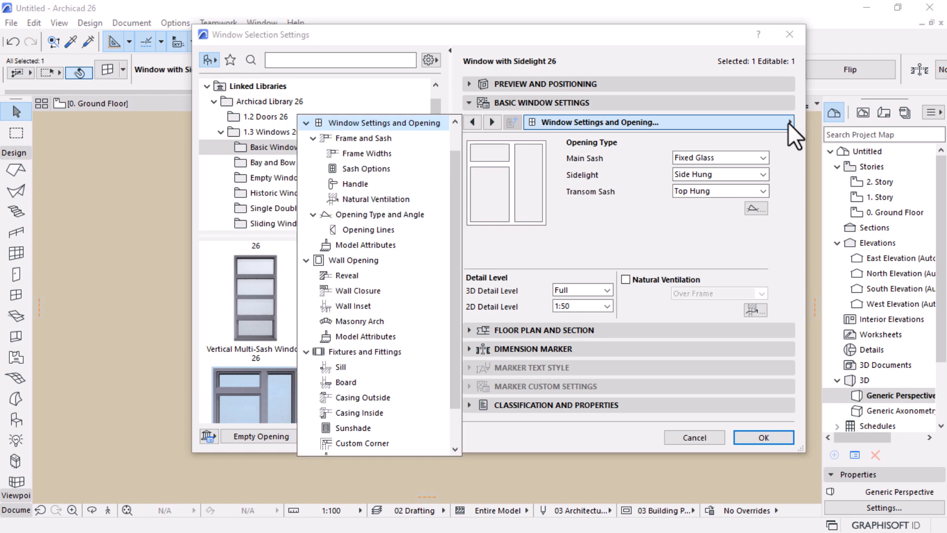
drag(453, 234, 456, 214)
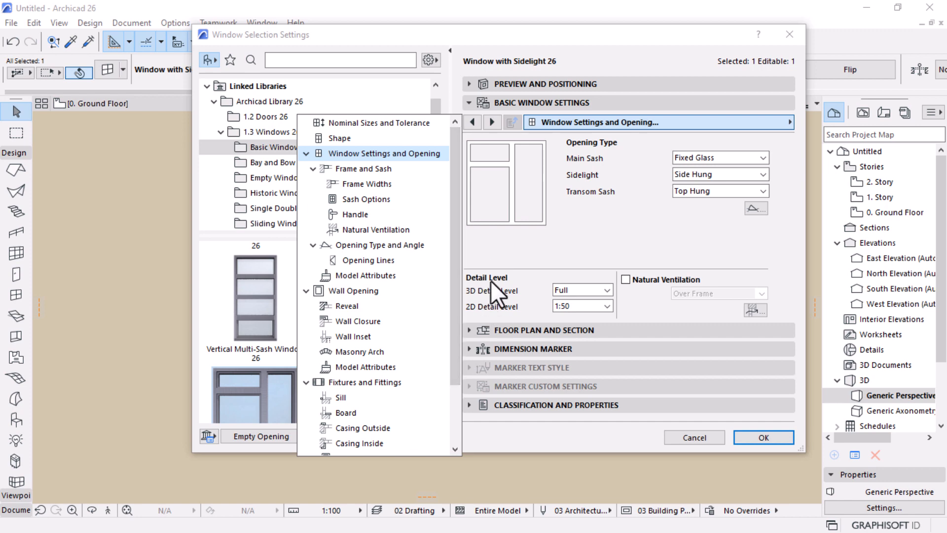
scroll(374, 387, down, 3)
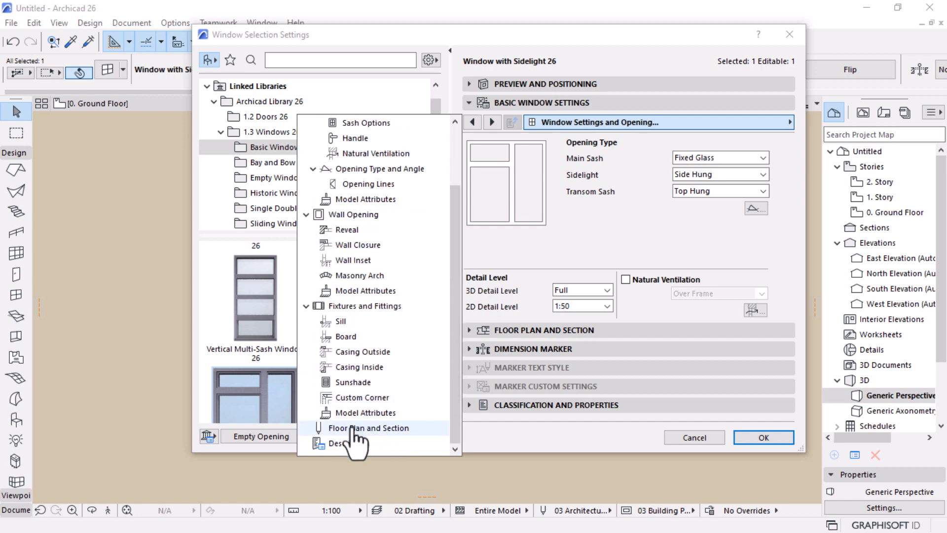
click(352, 427)
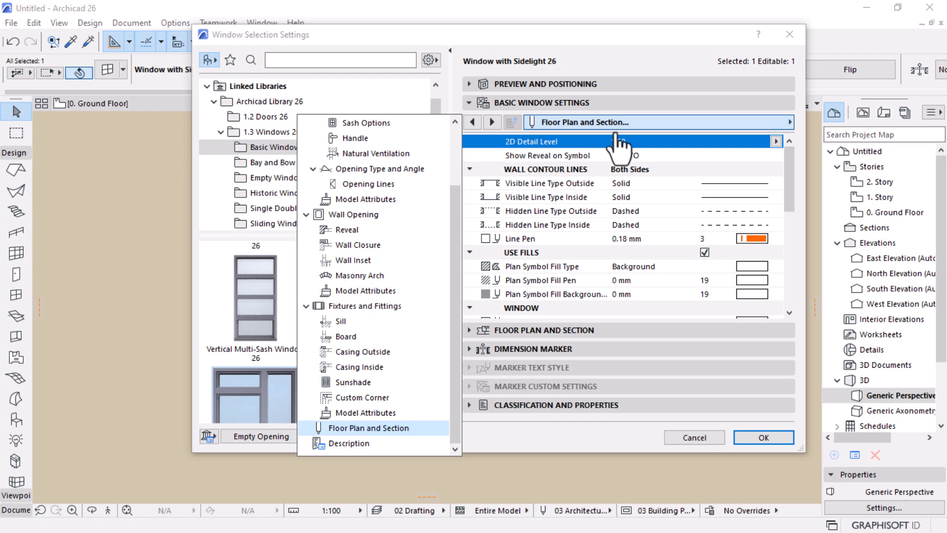
scroll(375, 217, up, 1)
click(390, 245)
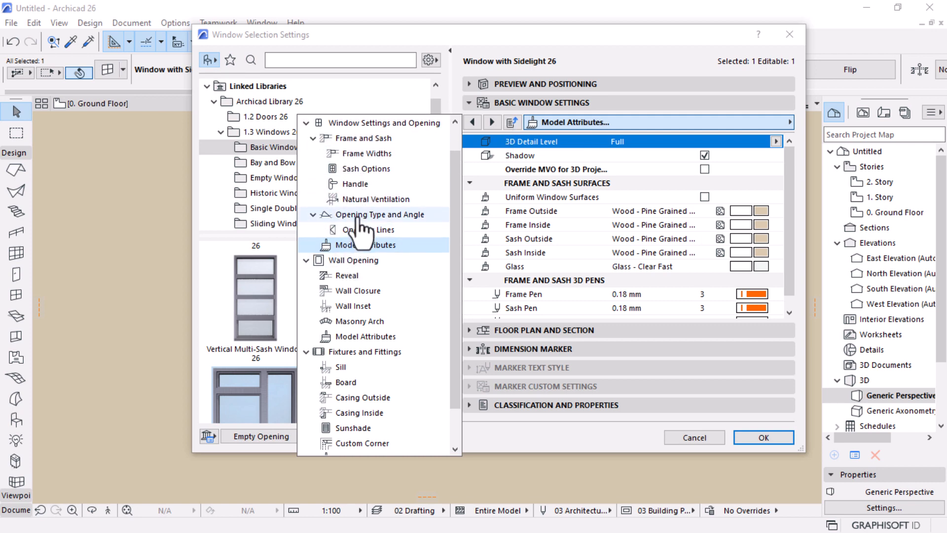
click(369, 125)
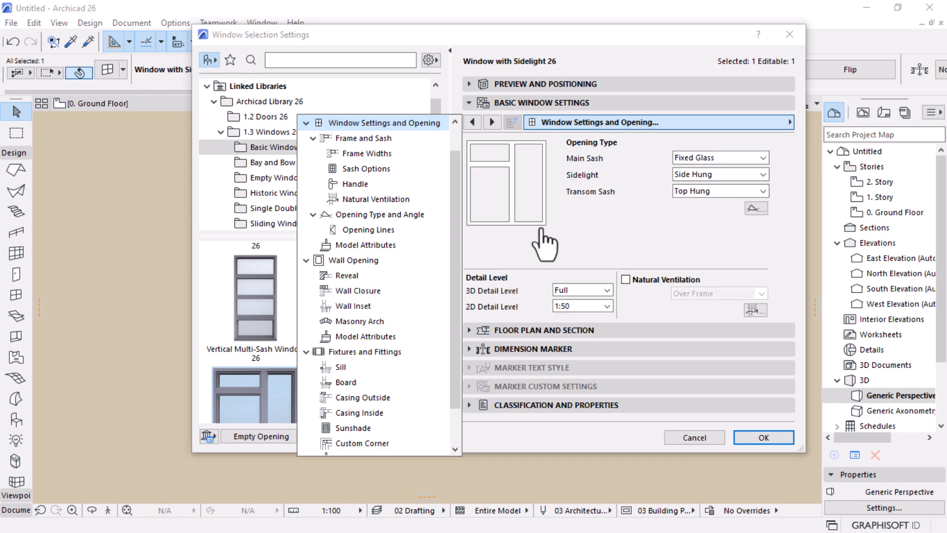
Step: Enable Uniform Window Surfaces in the window's Model Attributes and set the outside frame surface to Metal - Aluminium
drag(458, 253, 464, 202)
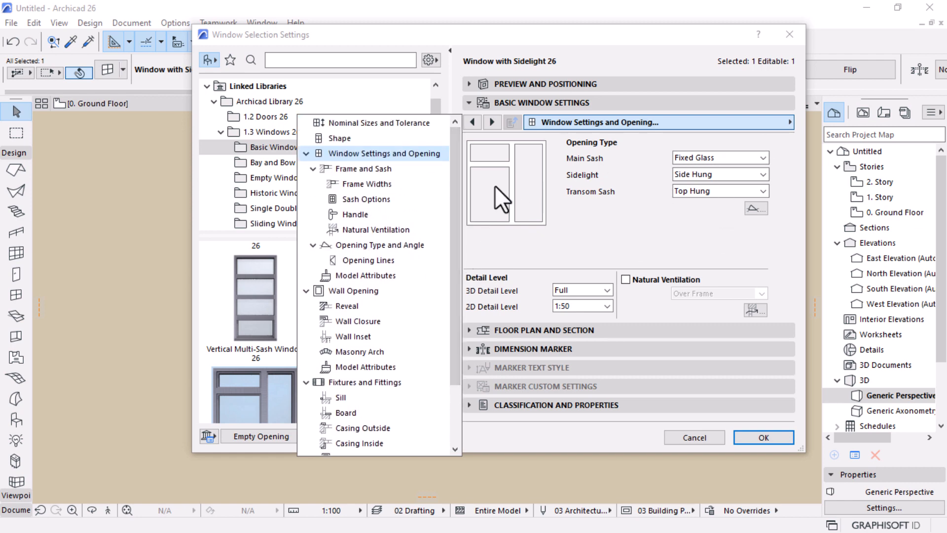
click(366, 275)
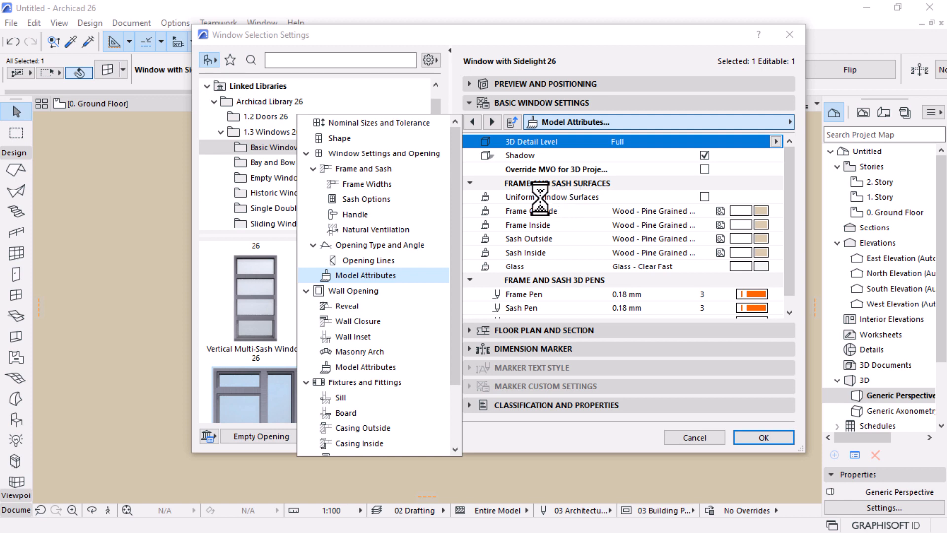
click(514, 200)
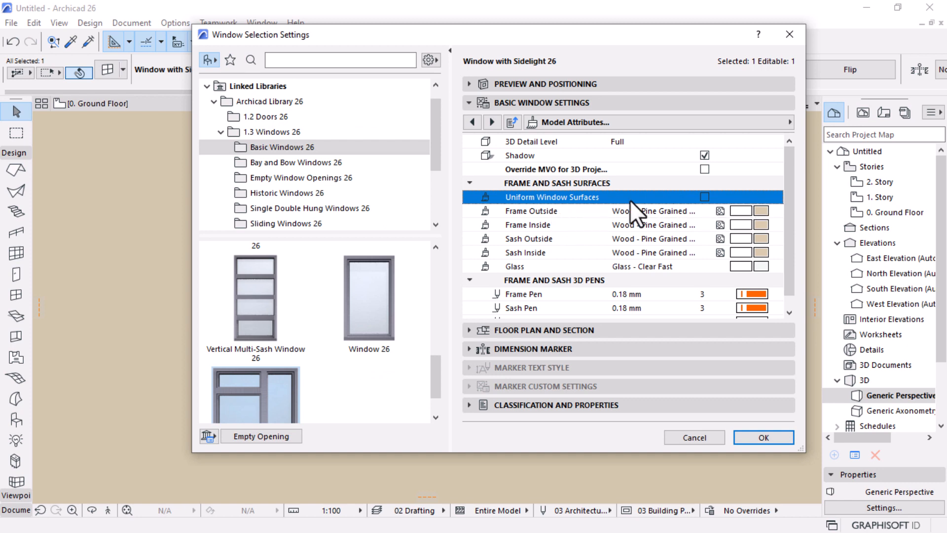
click(703, 197)
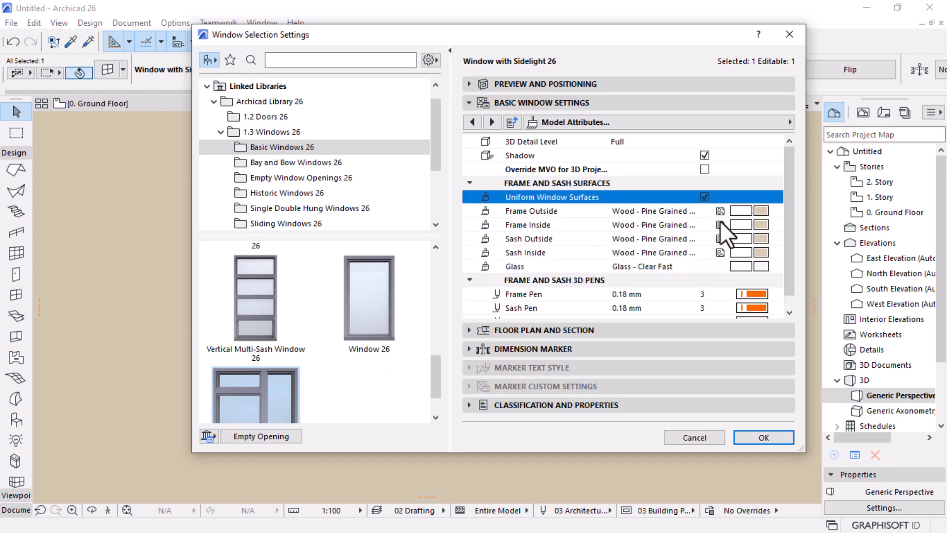
click(758, 214)
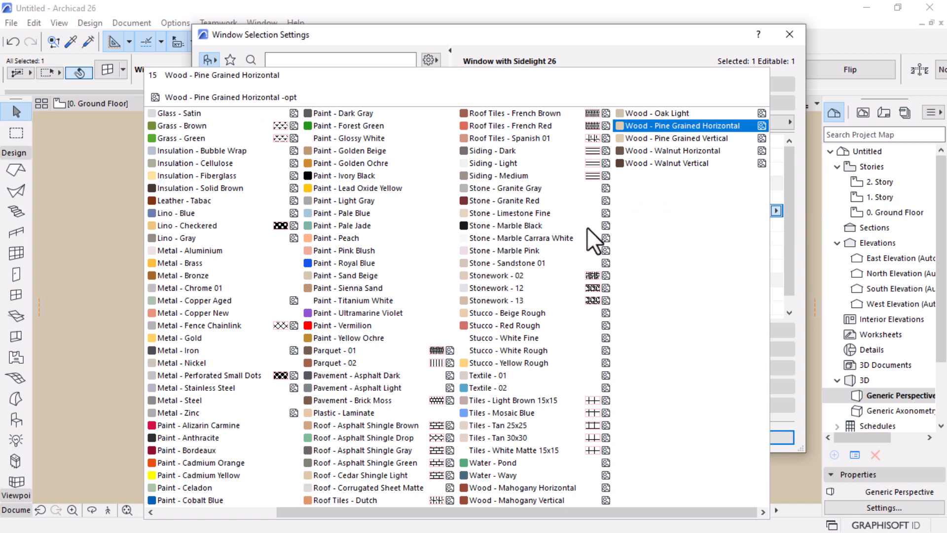
click(189, 253)
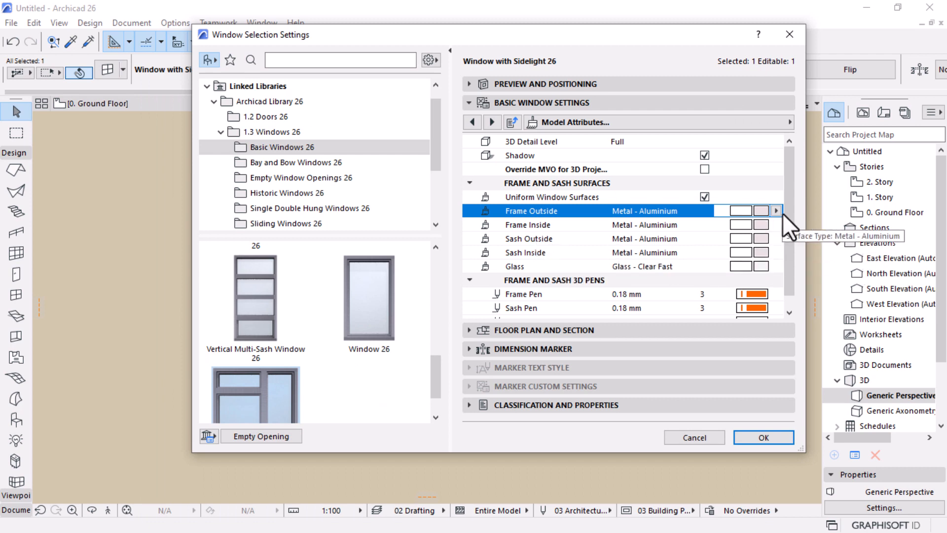
Step: Set the window's frame, sash and glass 3D pens to pen 1 in Model Attributes
scroll(789, 197, down, 1)
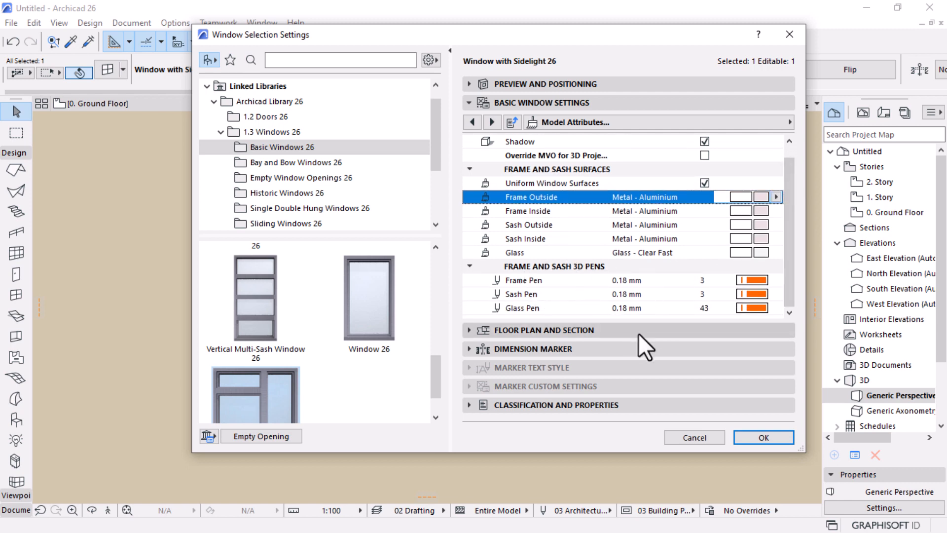
click(749, 281)
click(747, 280)
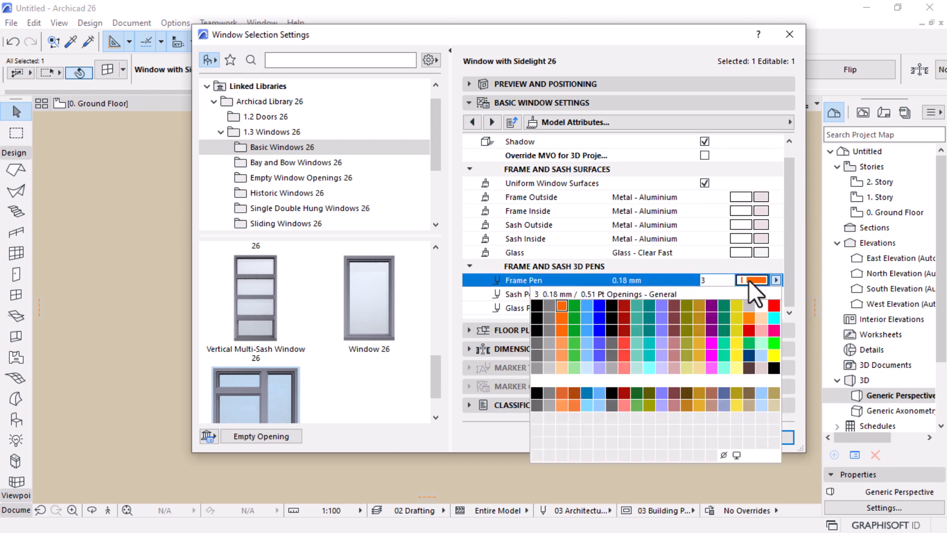
click(539, 306)
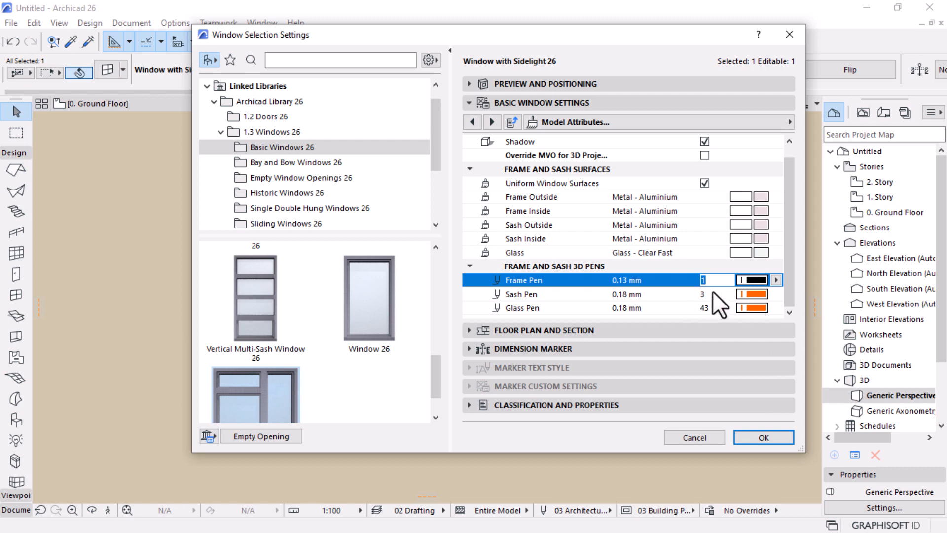
click(713, 292)
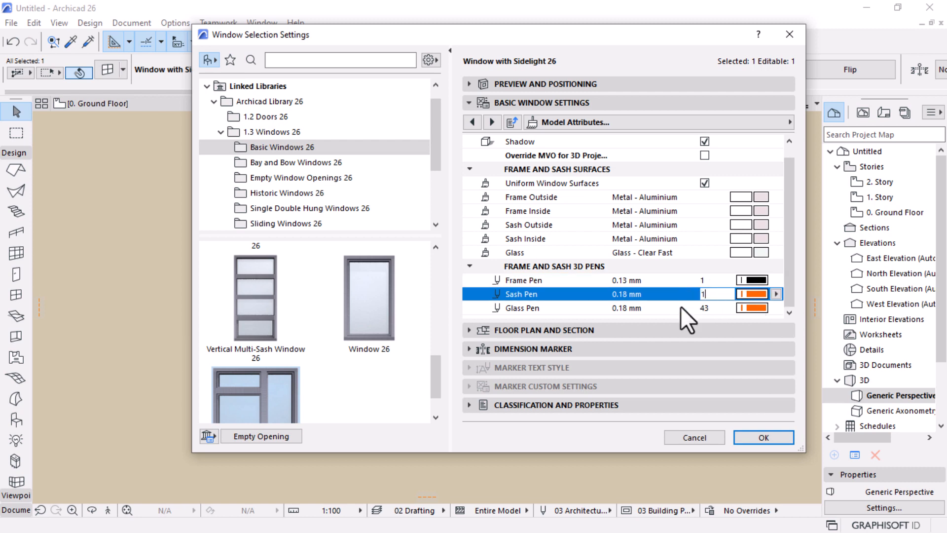
key(Return)
click(716, 308)
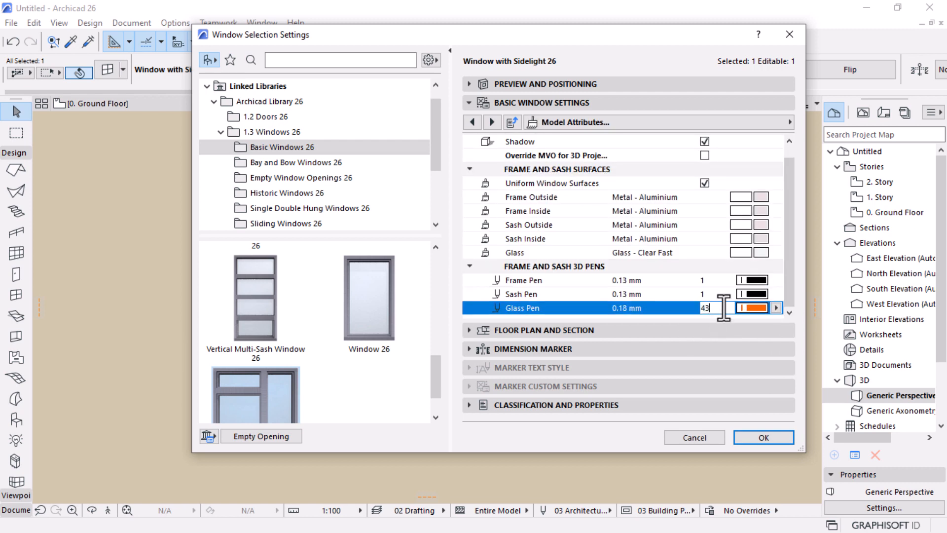
text(1)
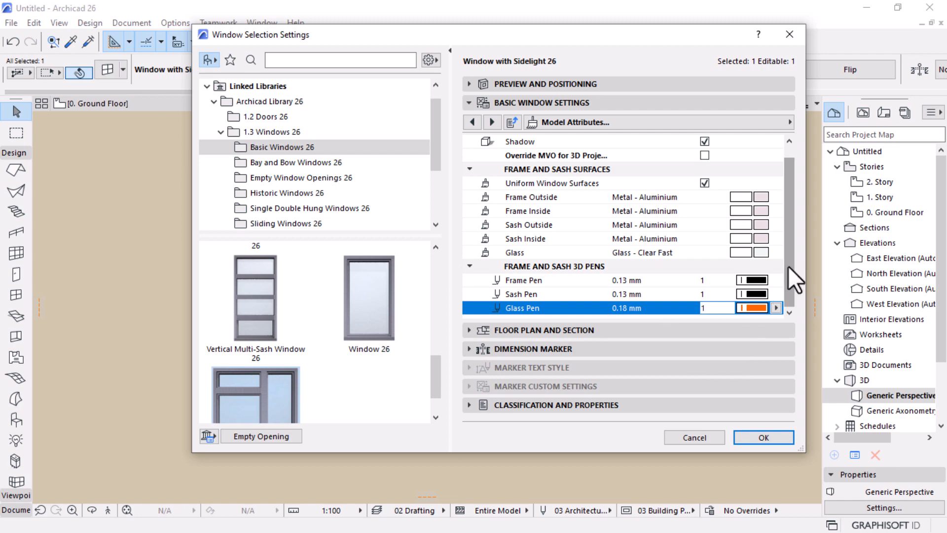
key(Return)
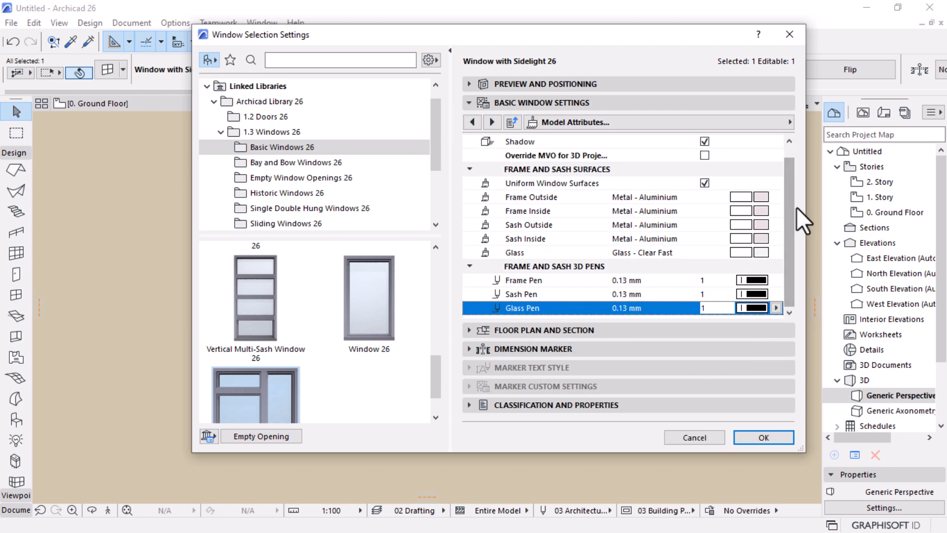
Step: In the window's Floor Plan and Section settings, disable Use Fills and set Show Reveal on Symbol to Always
drag(791, 207, 794, 148)
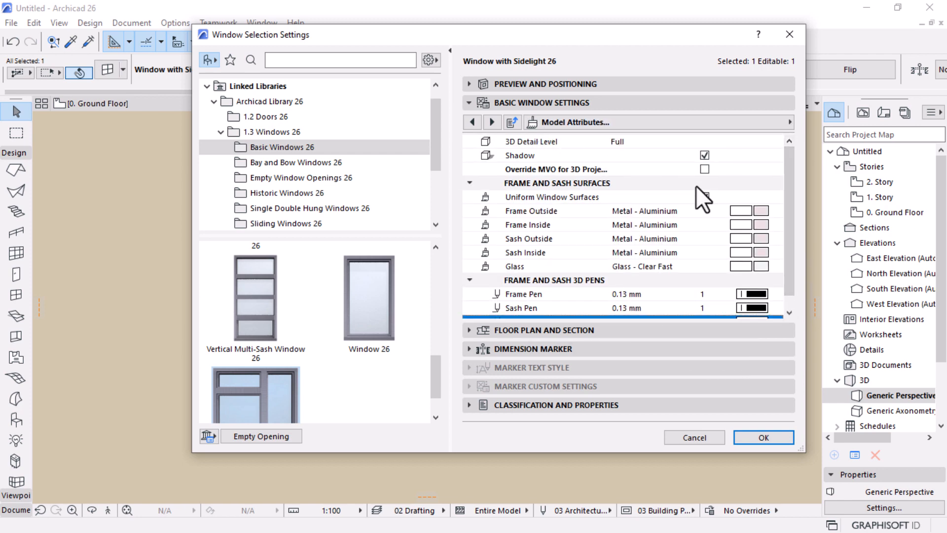
click(758, 126)
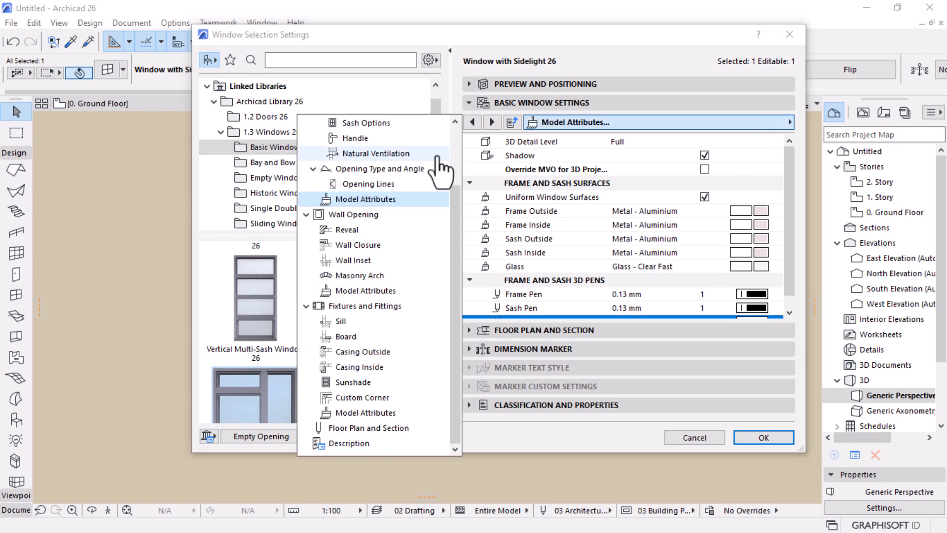
click(359, 428)
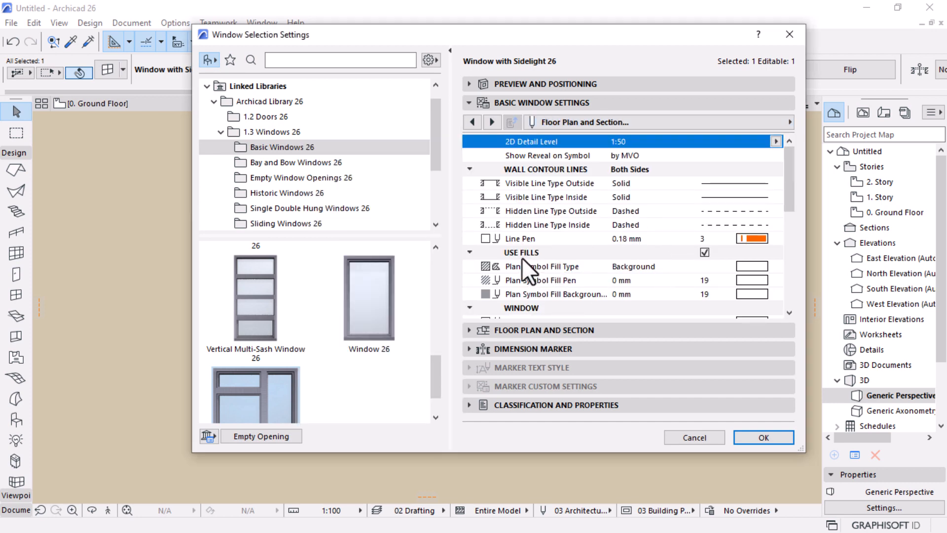
click(704, 252)
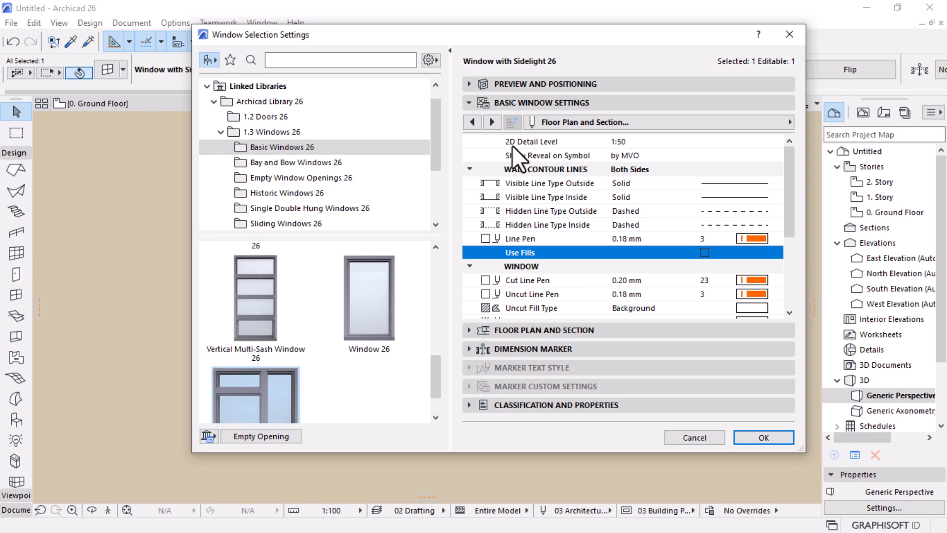
click(626, 143)
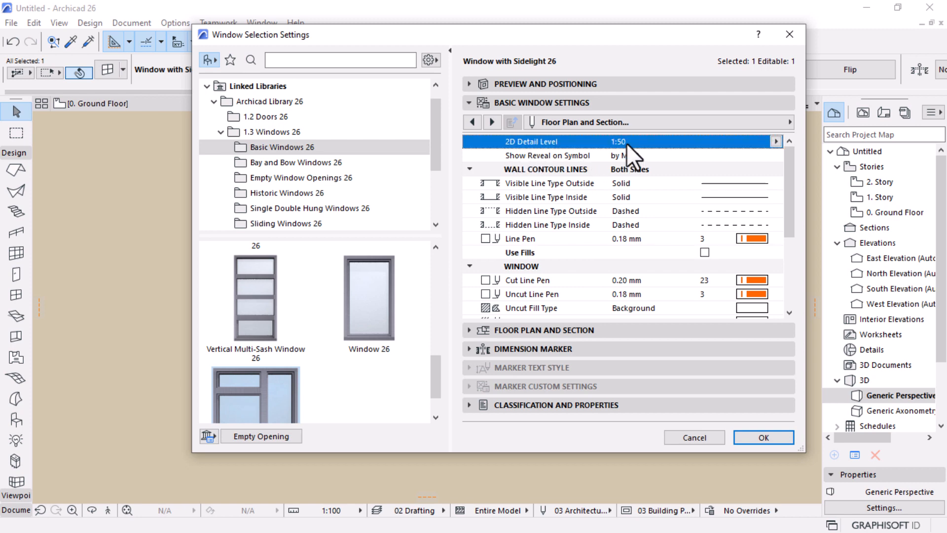
click(519, 159)
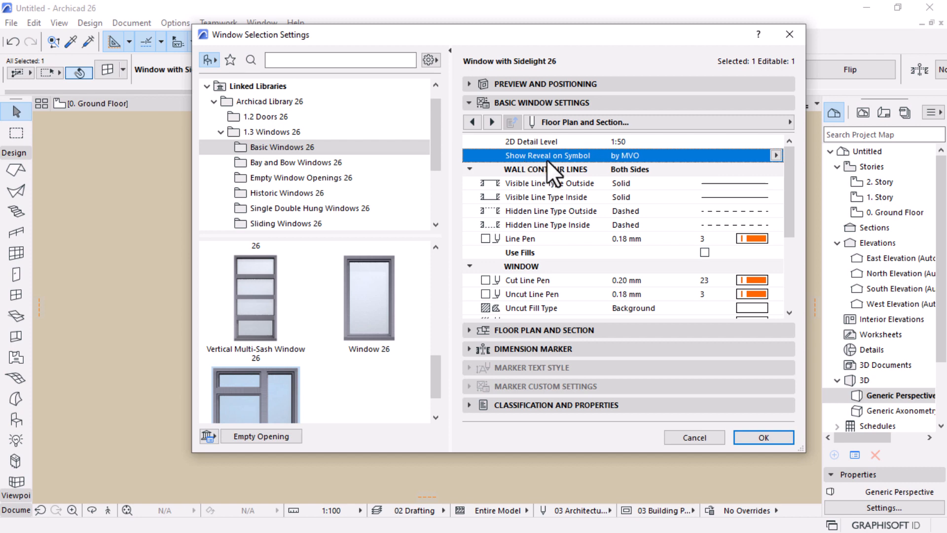
click(774, 155)
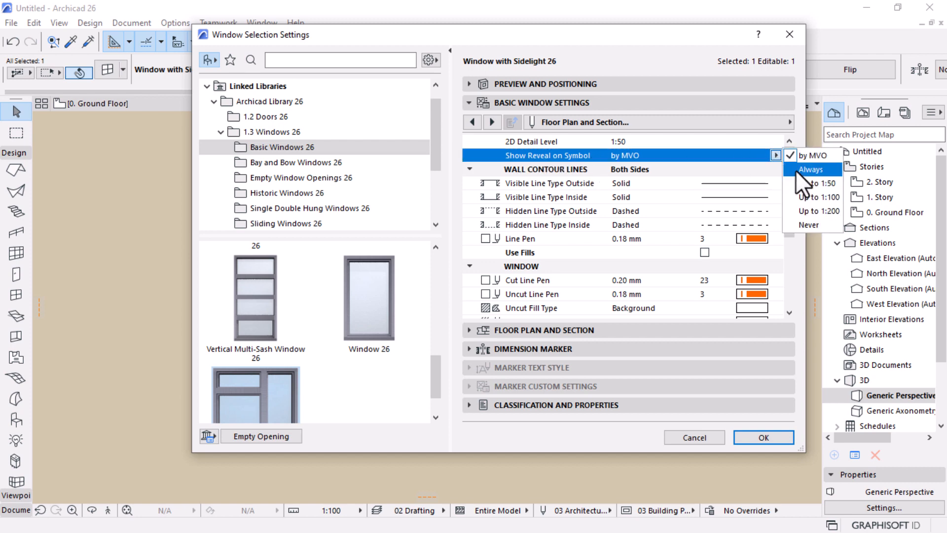
click(809, 170)
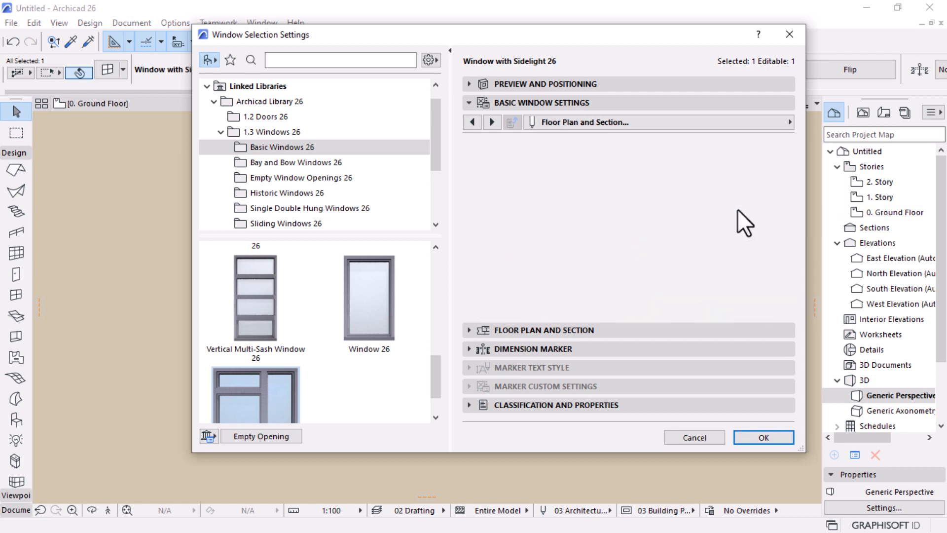
Step: Set the wall contour Line Pen and the window's Cut Line, Uncut Line and Uncut Fill pens to pen 2
mouse_move(787, 167)
mouse_down()
mouse_move(788, 197)
mouse_move(790, 184)
mouse_up()
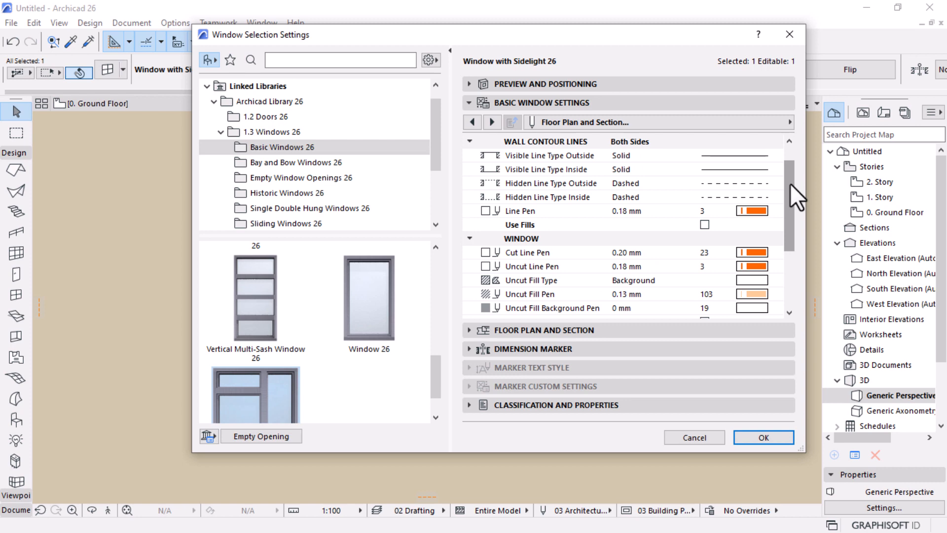
click(752, 210)
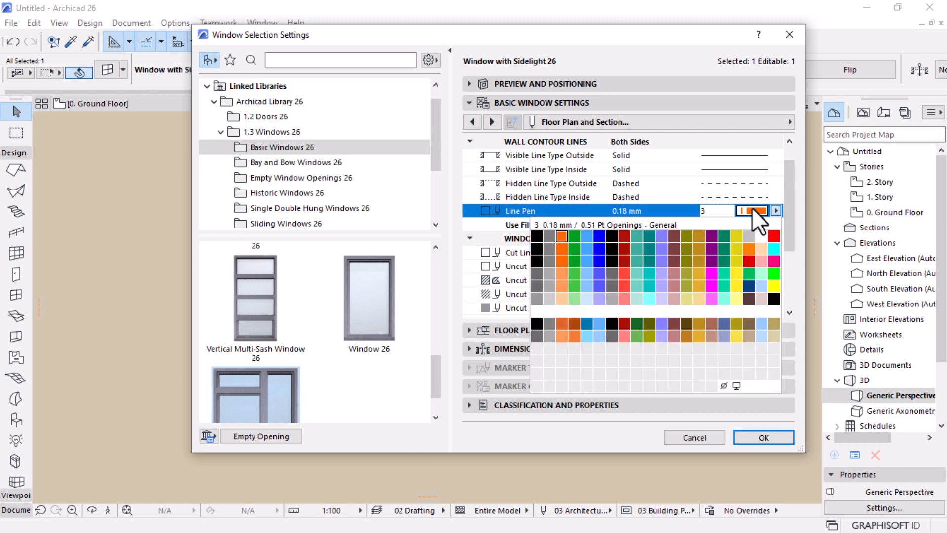
click(551, 232)
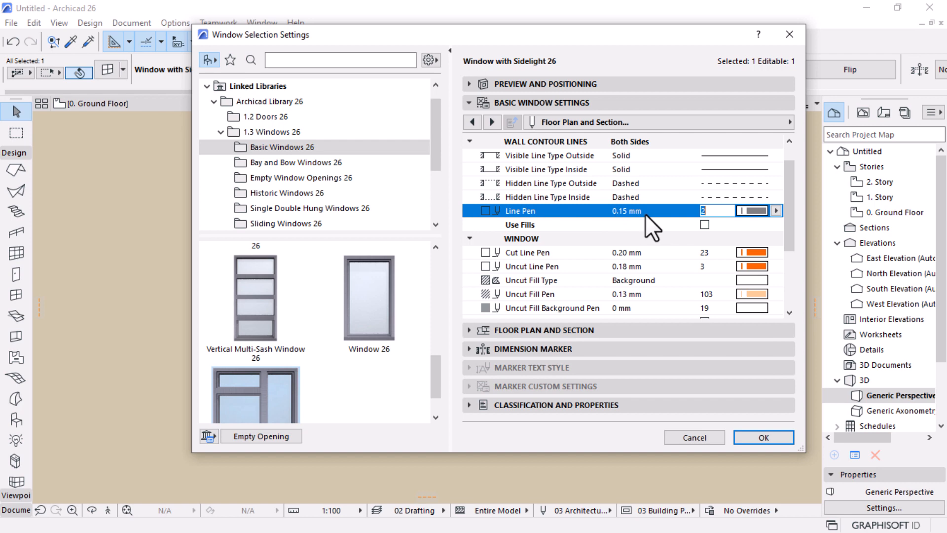
click(757, 253)
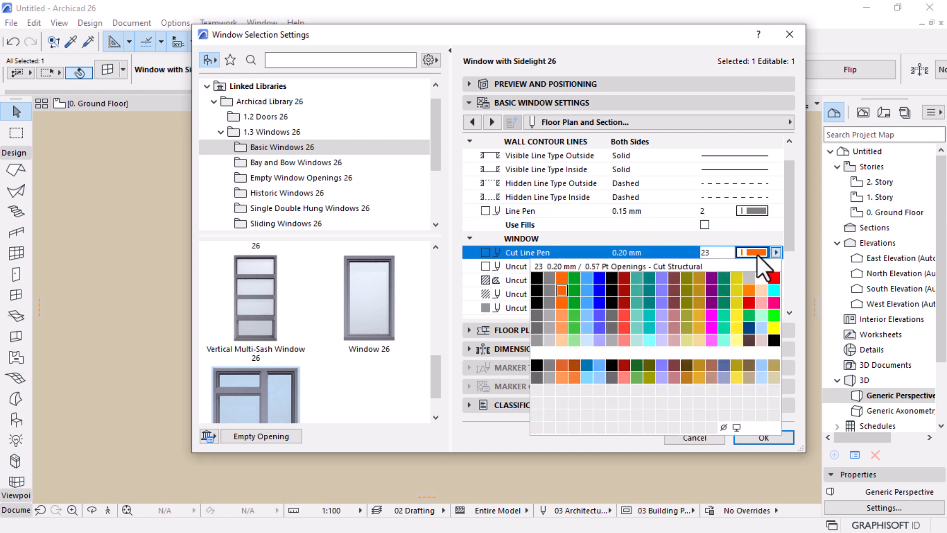
click(555, 279)
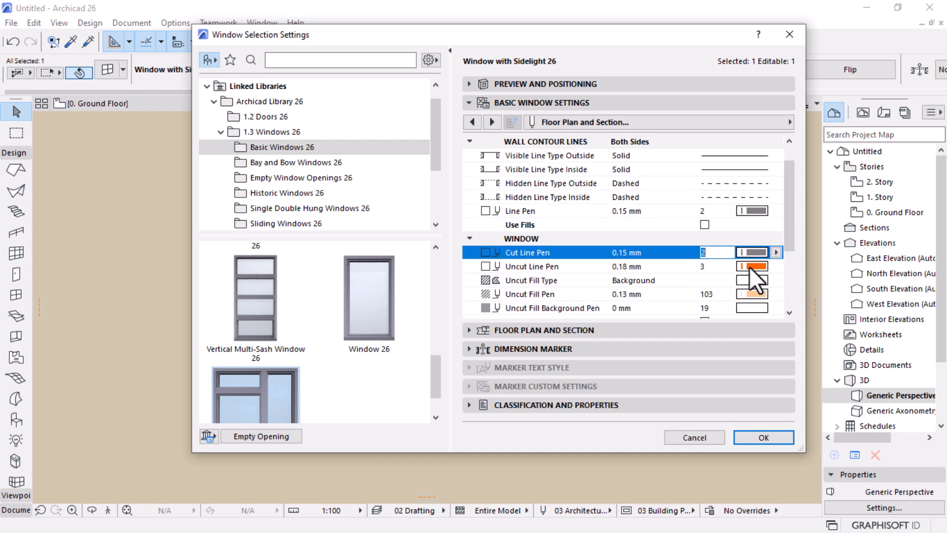
click(754, 268)
click(552, 293)
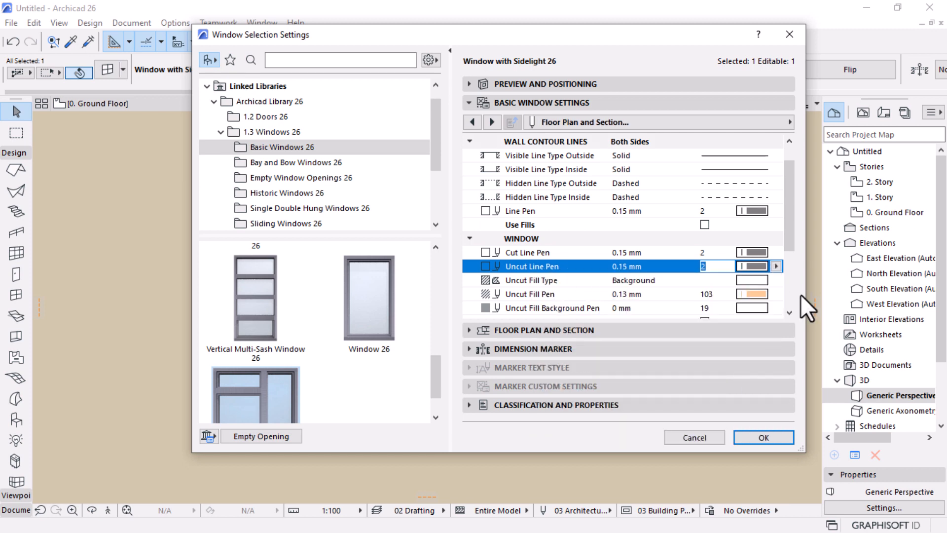
click(752, 294)
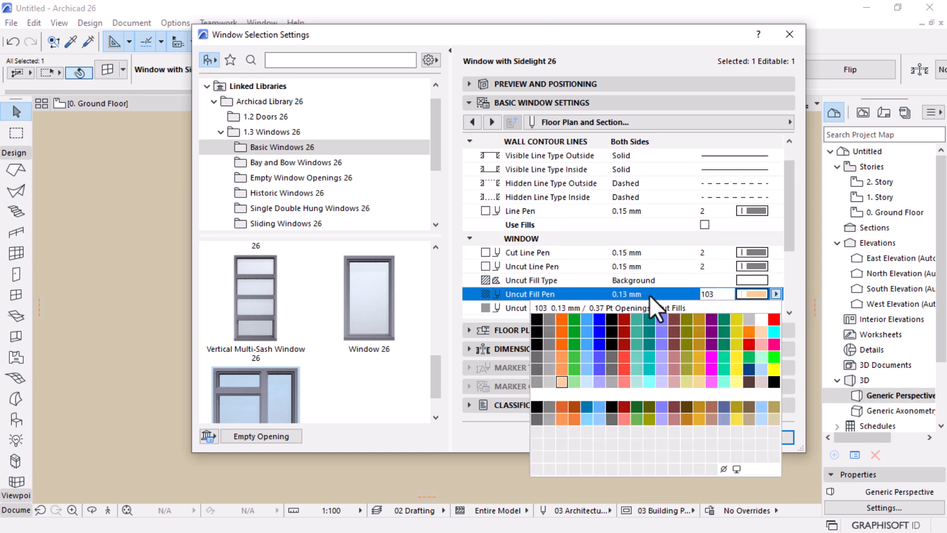
click(549, 319)
scroll(791, 248, down, 3)
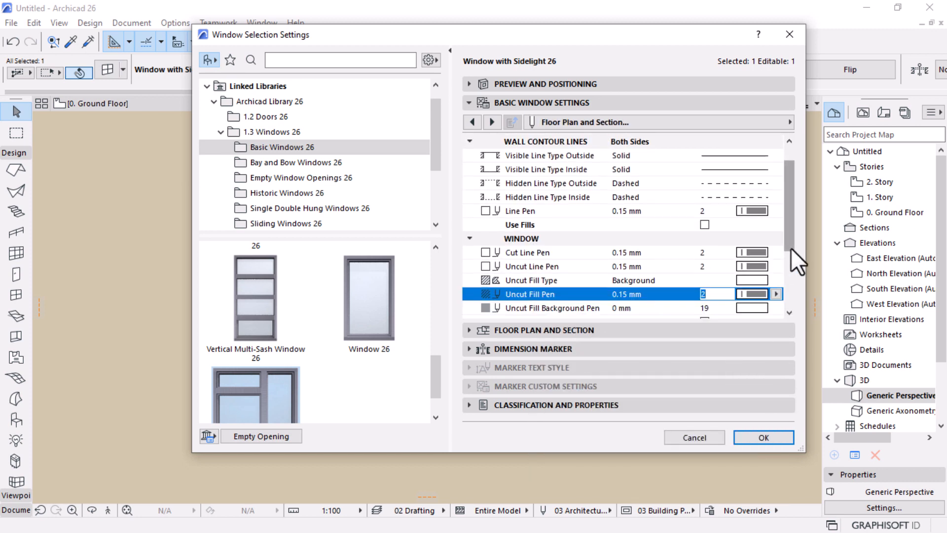
Step: Check the window's elevation preview and bring up its Opening Lines settings
click(548, 85)
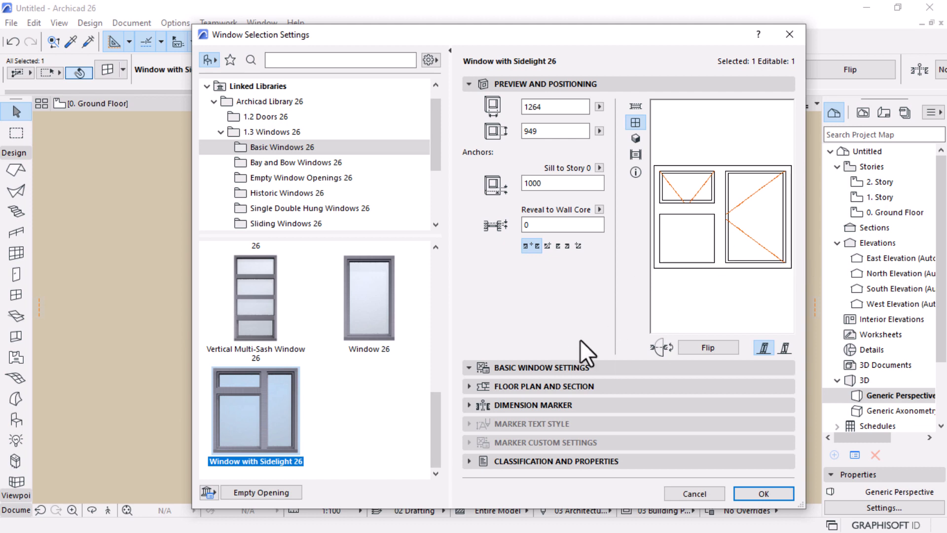
click(524, 367)
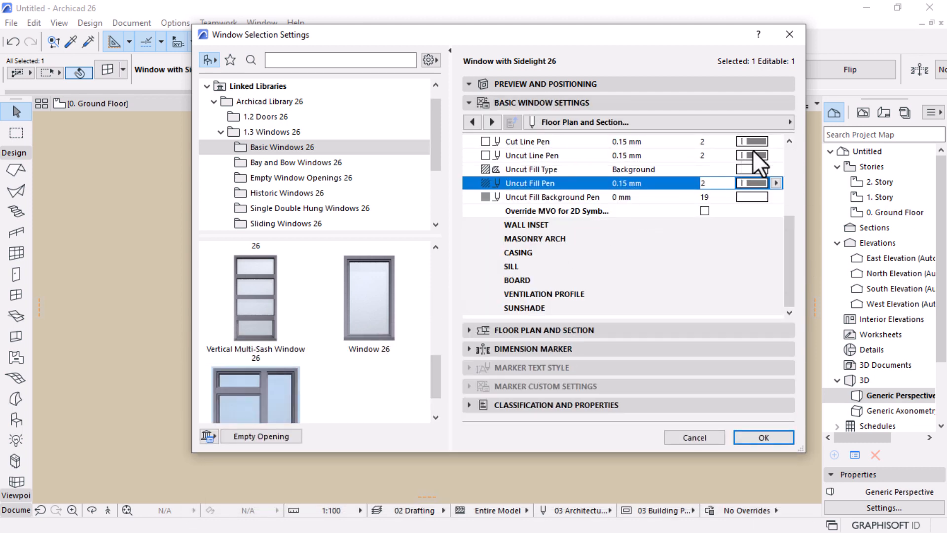
click(786, 122)
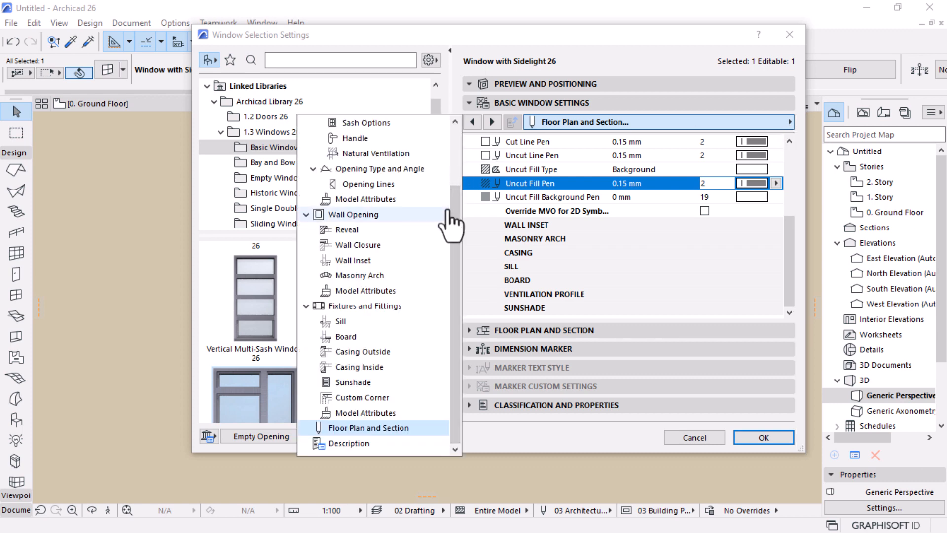
scroll(451, 220, up, 1)
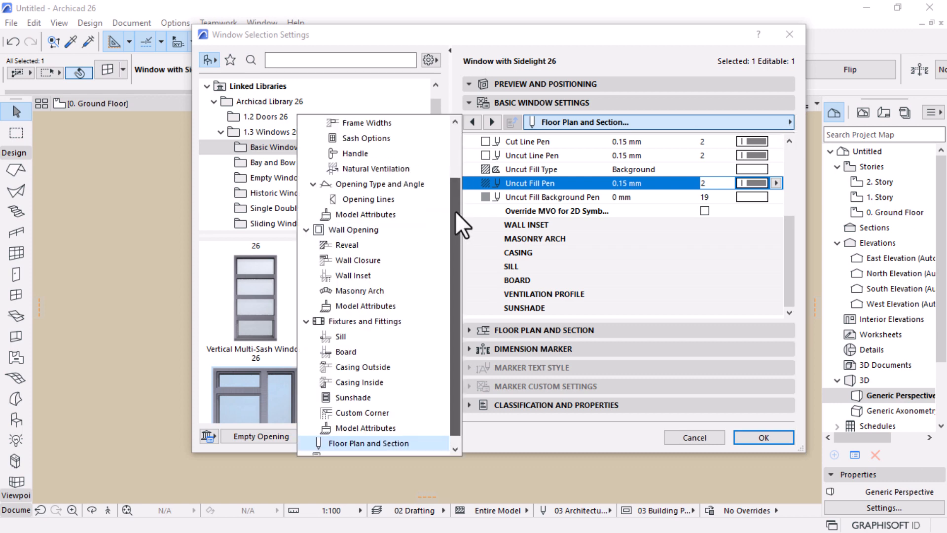
click(362, 199)
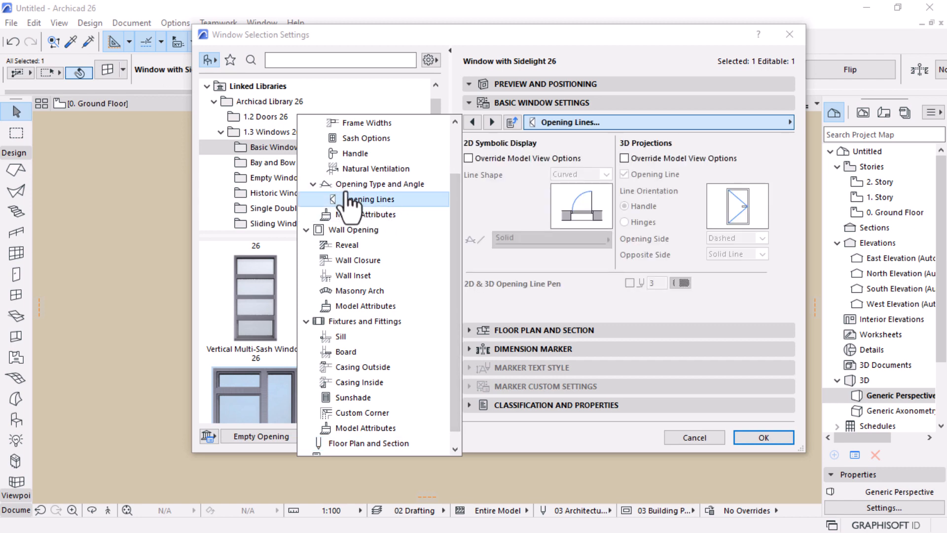
click(489, 210)
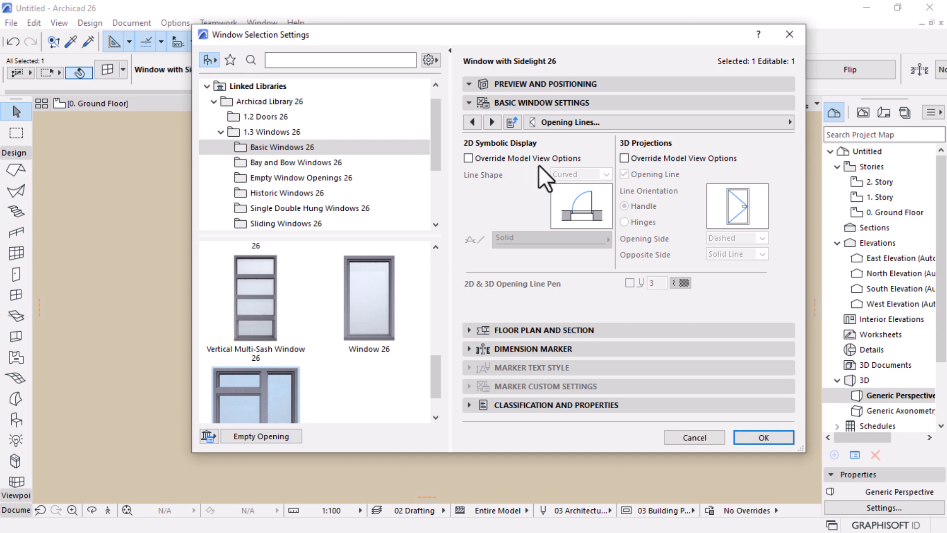
click(572, 84)
drag(634, 40, 634, 86)
Step: Override Model View Options for the 3D opening lines, keeping Handle orientation and setting Opposite Side to Dashed
click(626, 189)
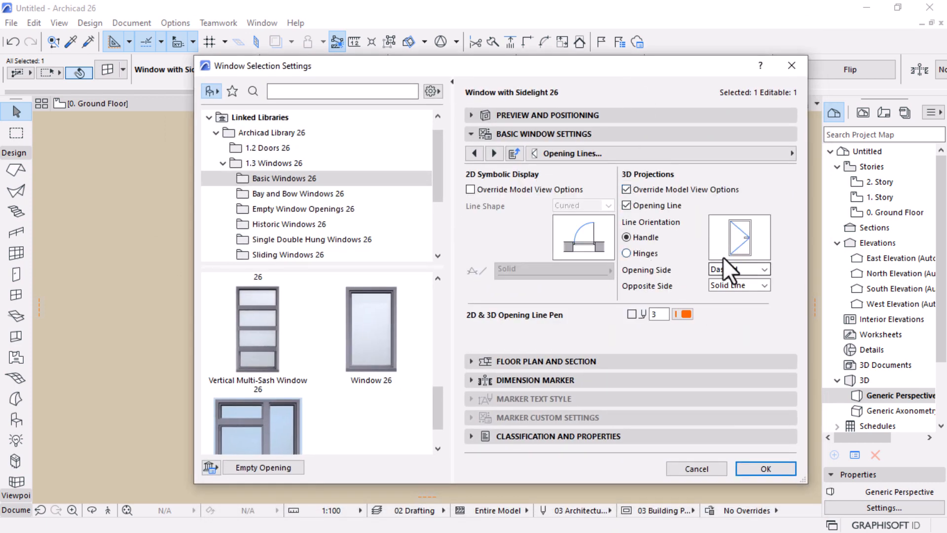
click(625, 189)
click(627, 253)
click(635, 238)
click(754, 285)
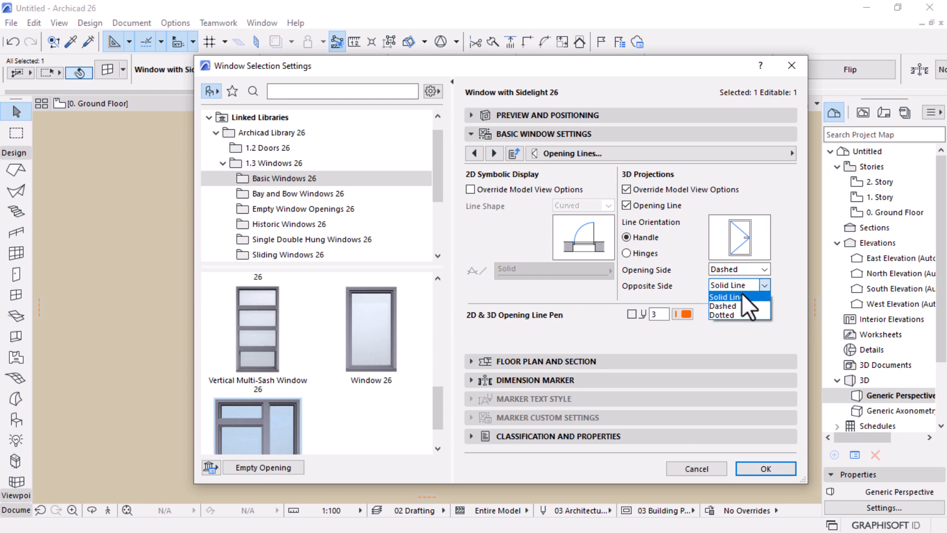
click(731, 304)
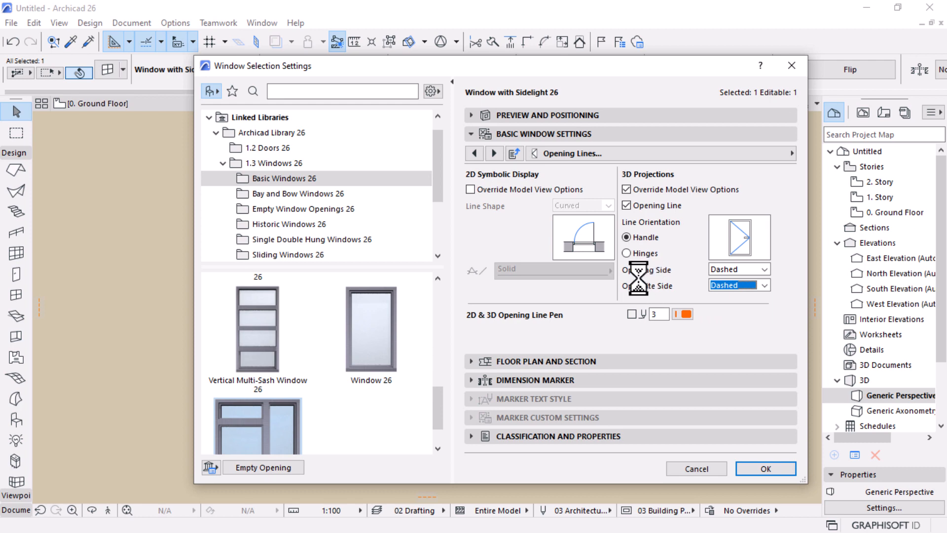
Step: Set the 2D & 3D Opening Line Pen to 2, apply the window settings, and clear the selection in the 3D view
click(685, 314)
click(461, 340)
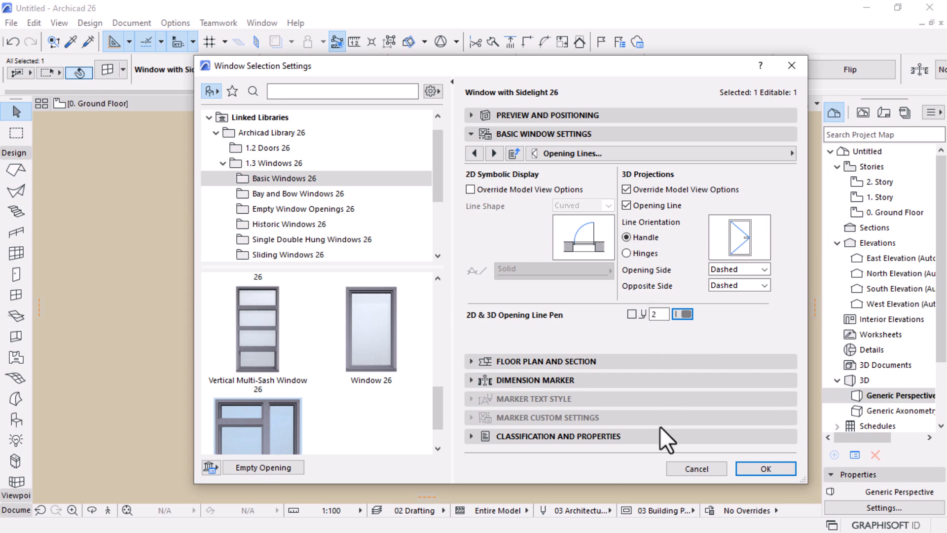
click(760, 469)
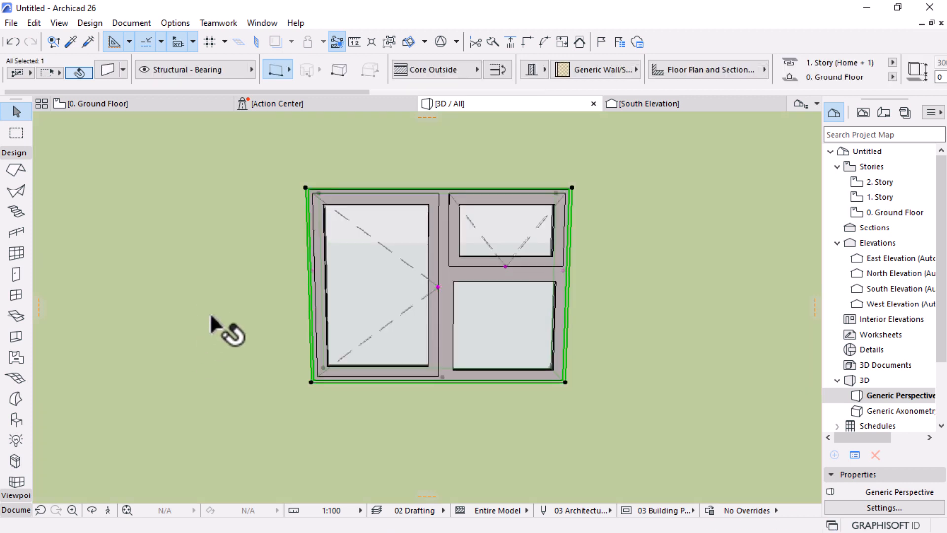
scroll(252, 293, up, 2)
key(Escape)
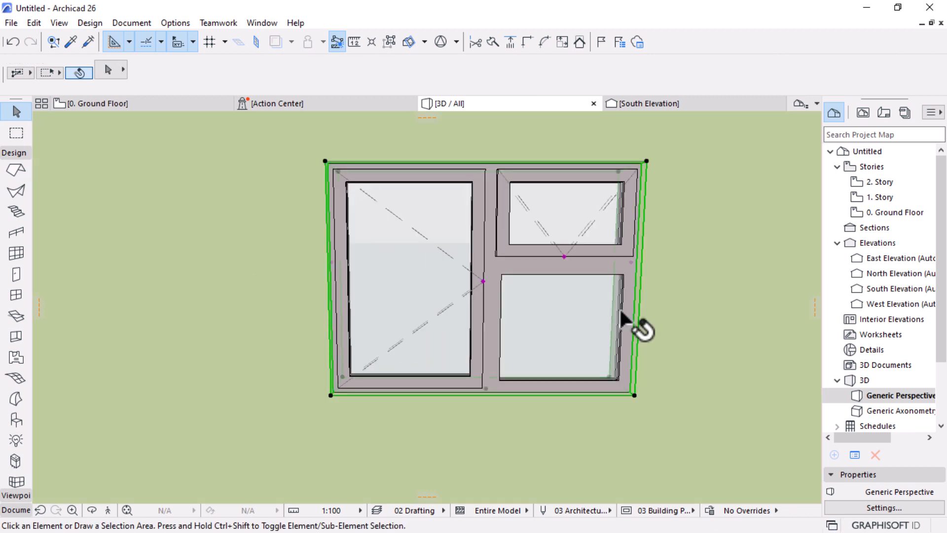
Step: Enable the Window Handle option in the sidelight window's Handle settings
shift+middle_drag(619, 354, 457, 339)
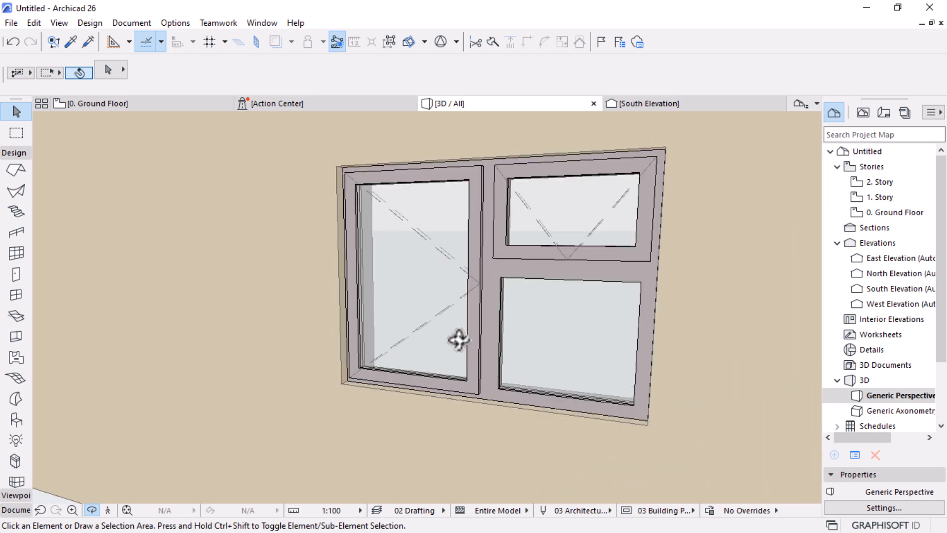
click(490, 272)
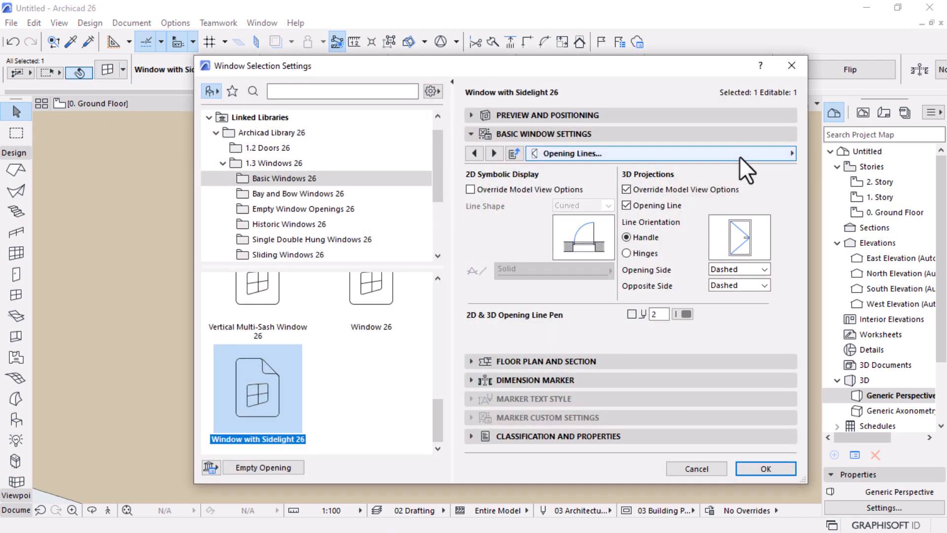
click(767, 157)
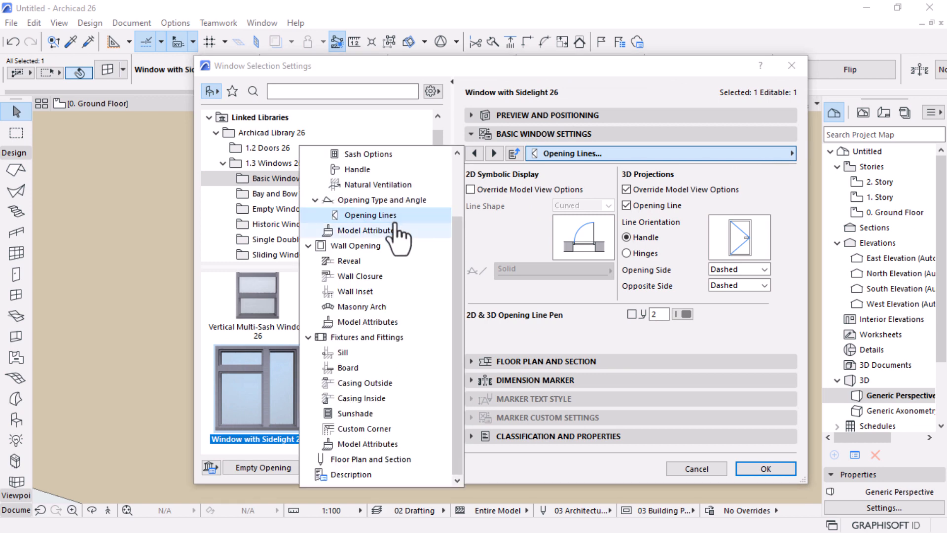
scroll(384, 217, up, 2)
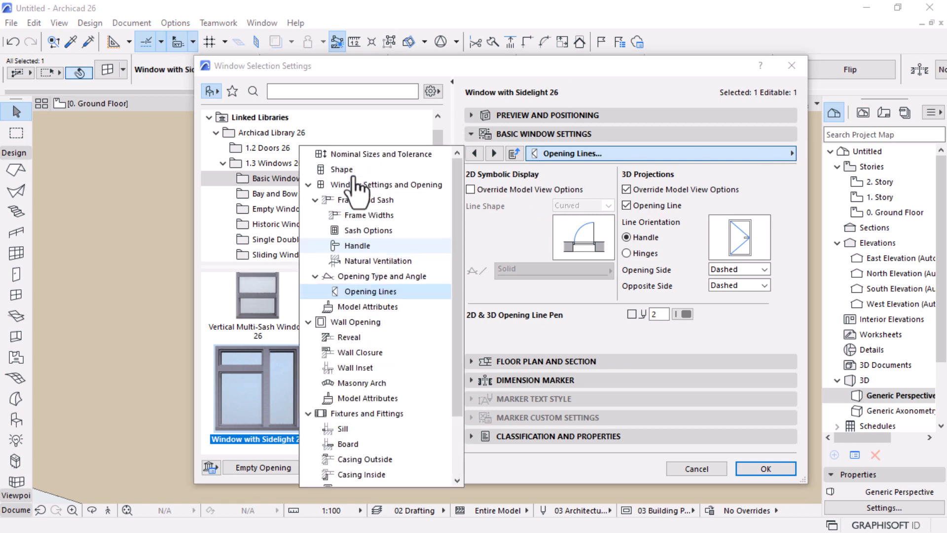
click(351, 245)
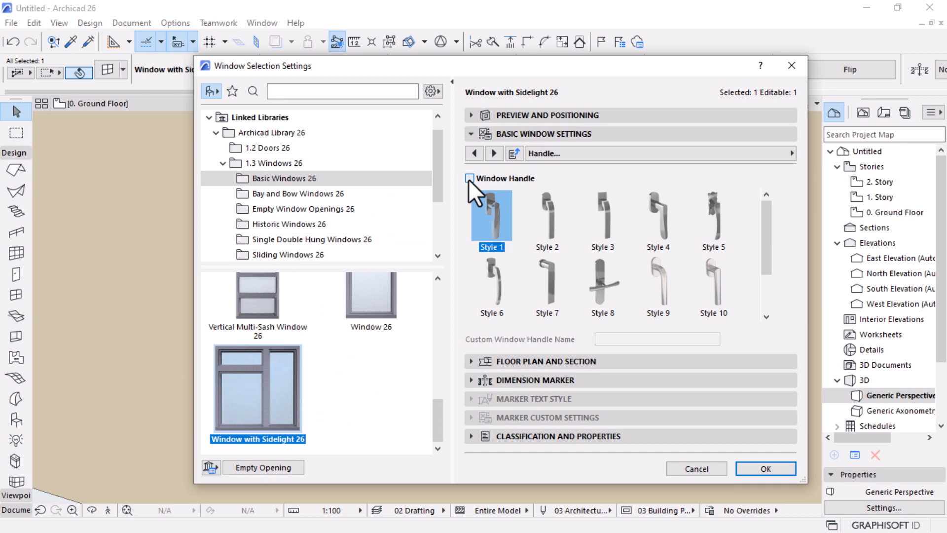
click(469, 178)
Step: Browse the available handle styles, choose Style 7 for the window, and apply the settings
scroll(638, 238, down, 1)
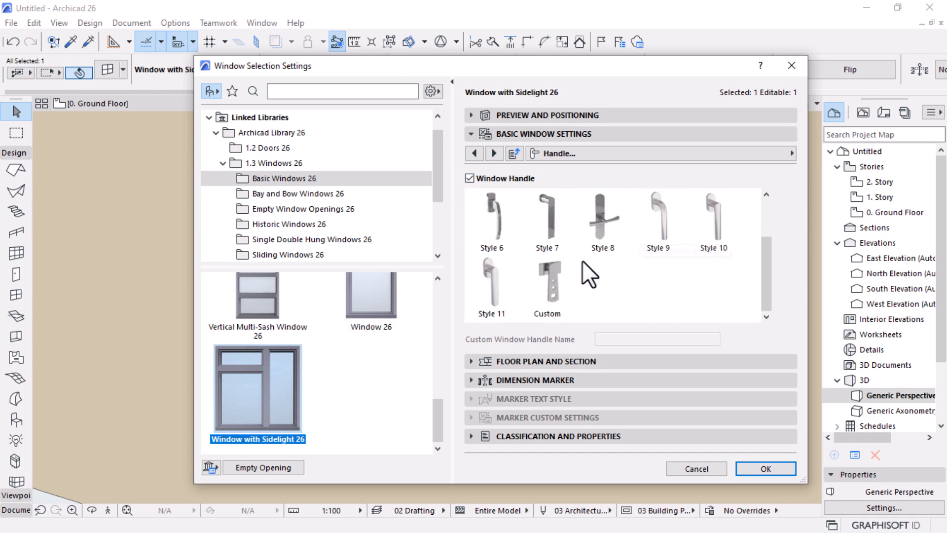
scroll(580, 263, up, 1)
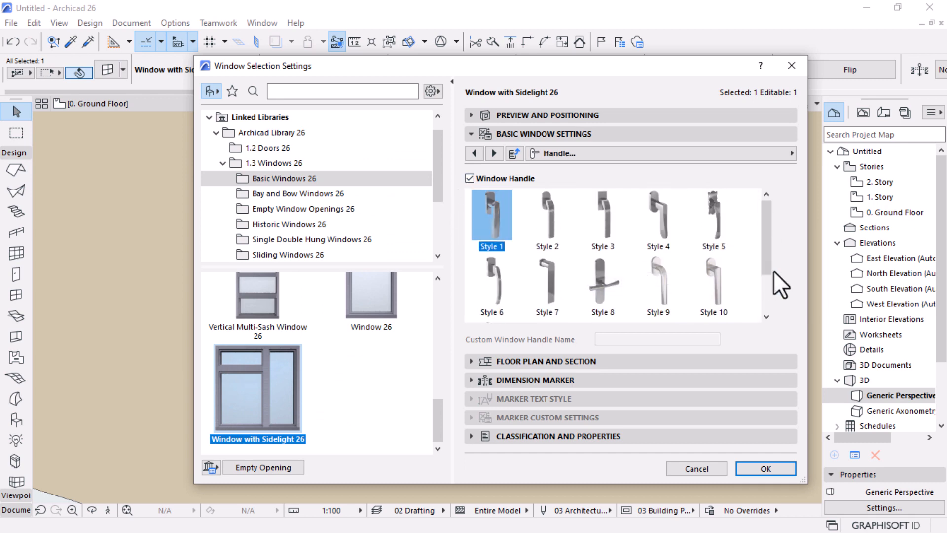
drag(765, 239, 765, 275)
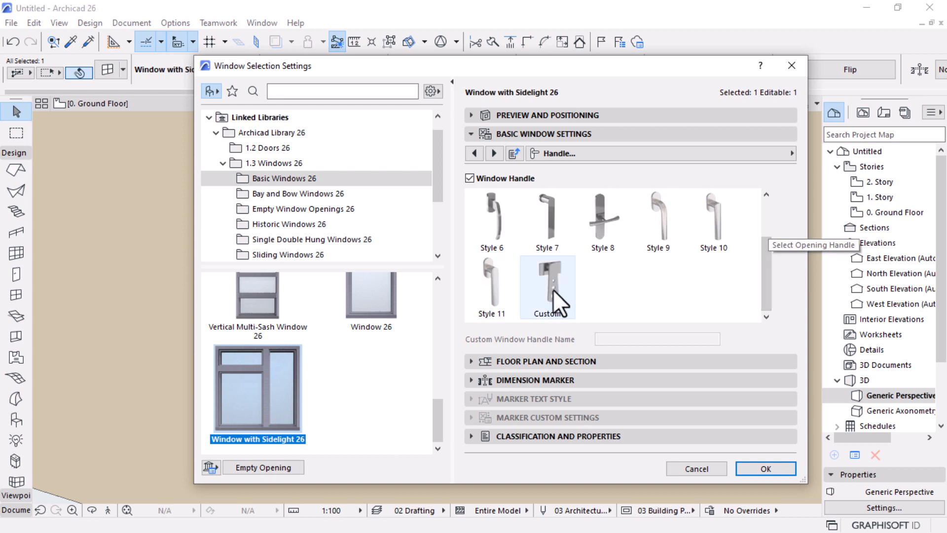
scroll(631, 285, up, 1)
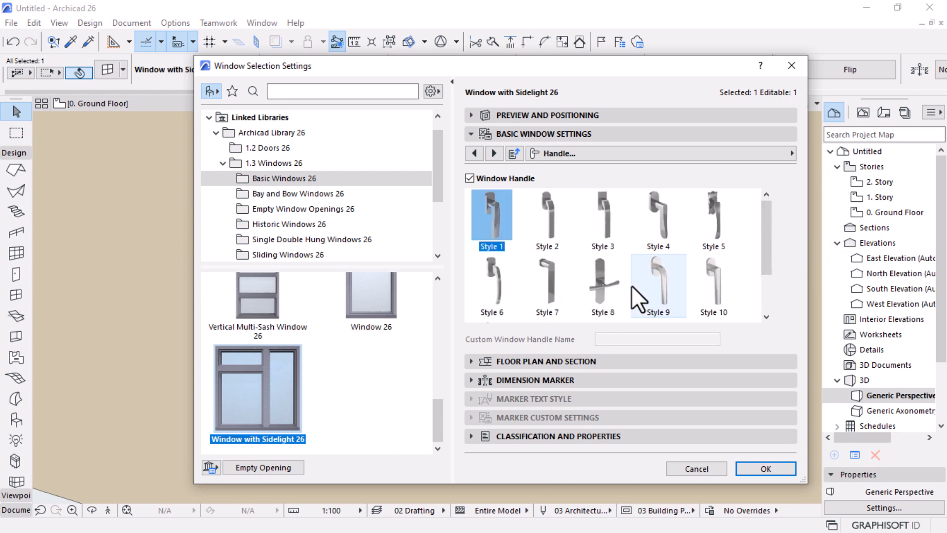
scroll(546, 254, down, 1)
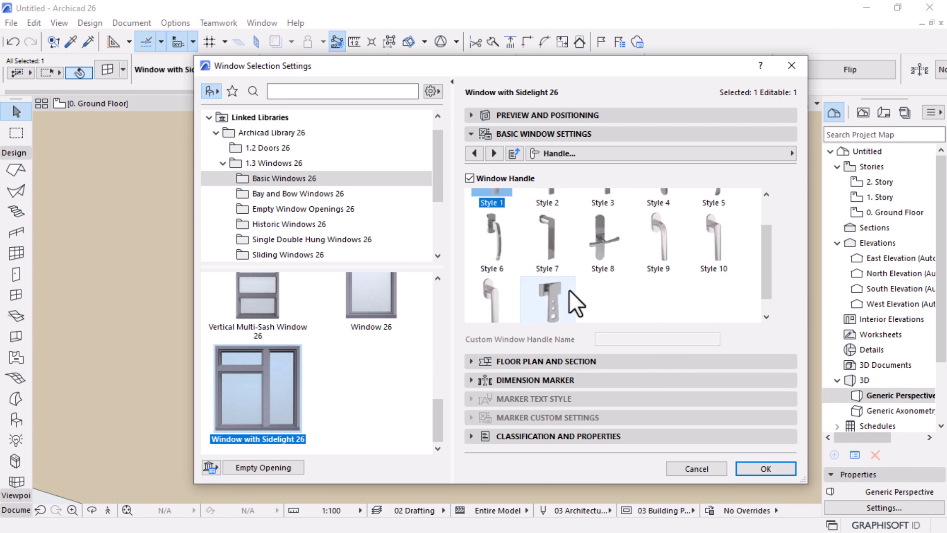
scroll(569, 289, up, 1)
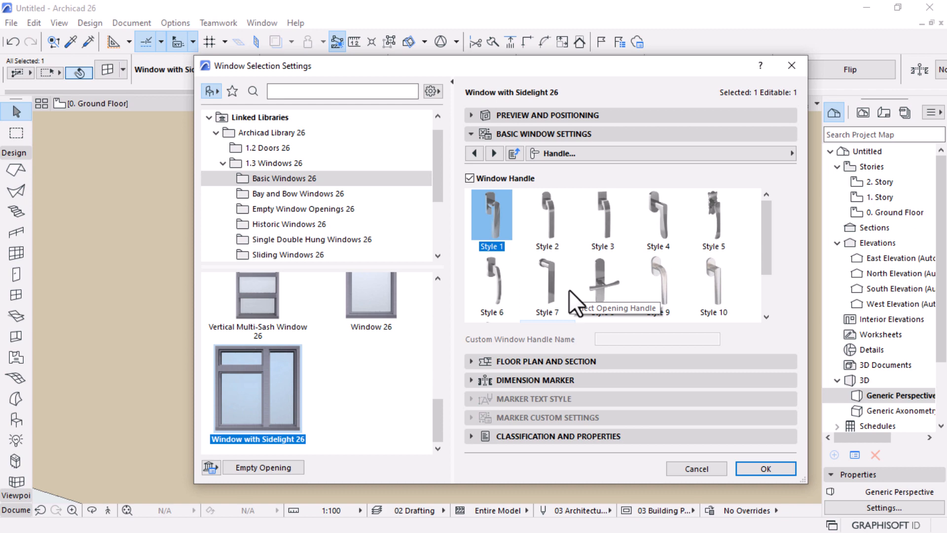
scroll(569, 289, down, 1)
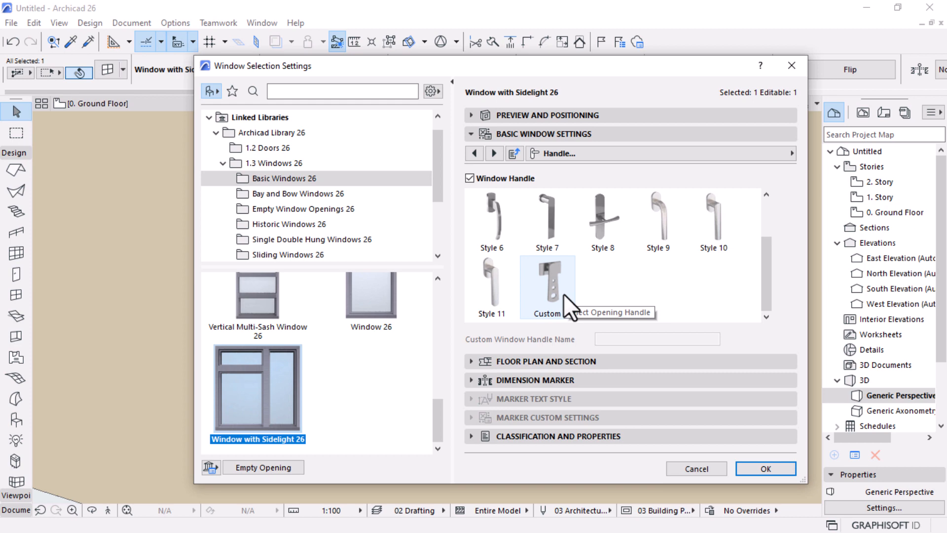
click(543, 226)
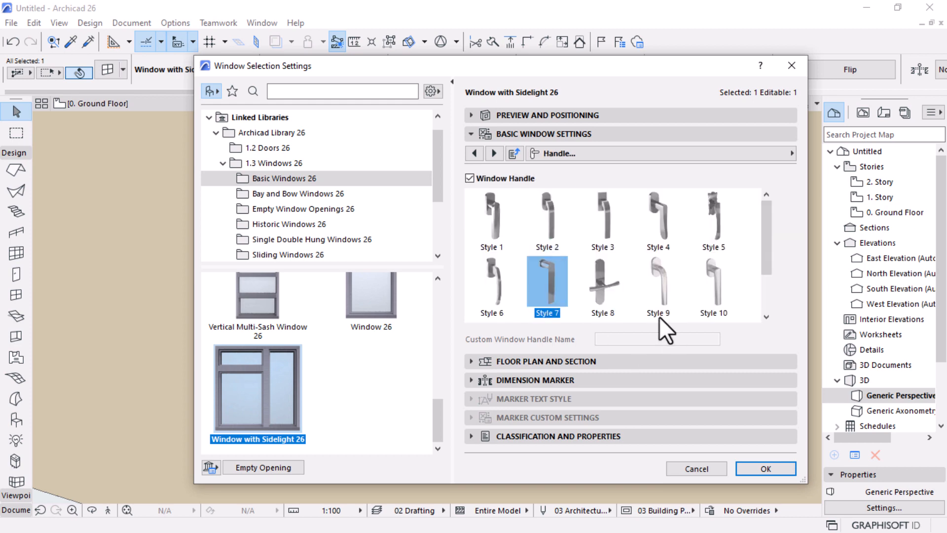
click(756, 469)
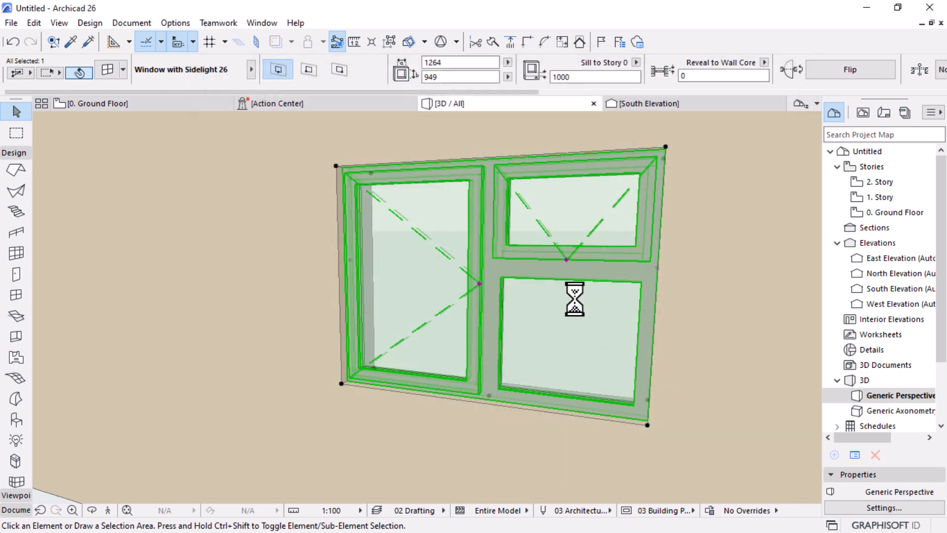
Step: Swing the sidelight sash open in 3D with an Opening Angle of Sidelight of 60°
shift+middle_drag(639, 285, 392, 302)
drag(321, 315, 488, 292)
scroll(511, 289, up, 5)
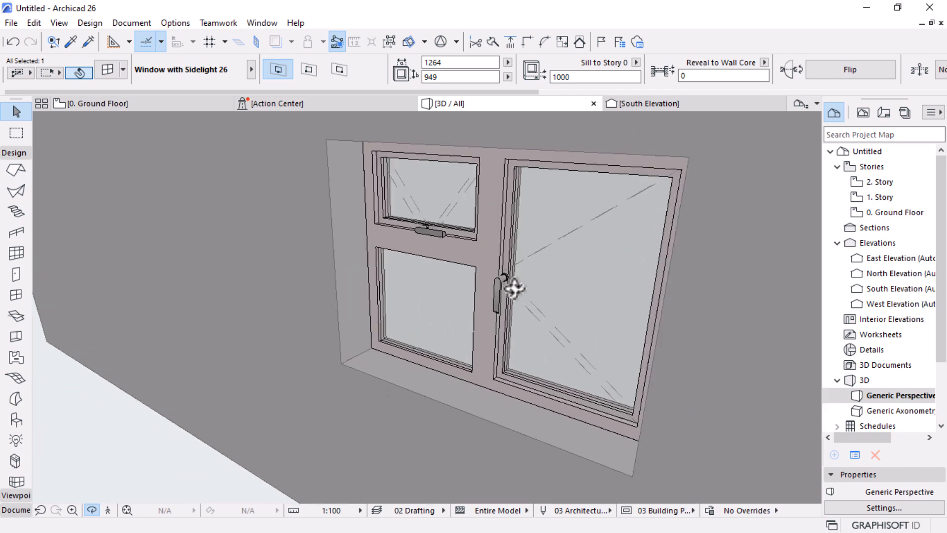
click(552, 281)
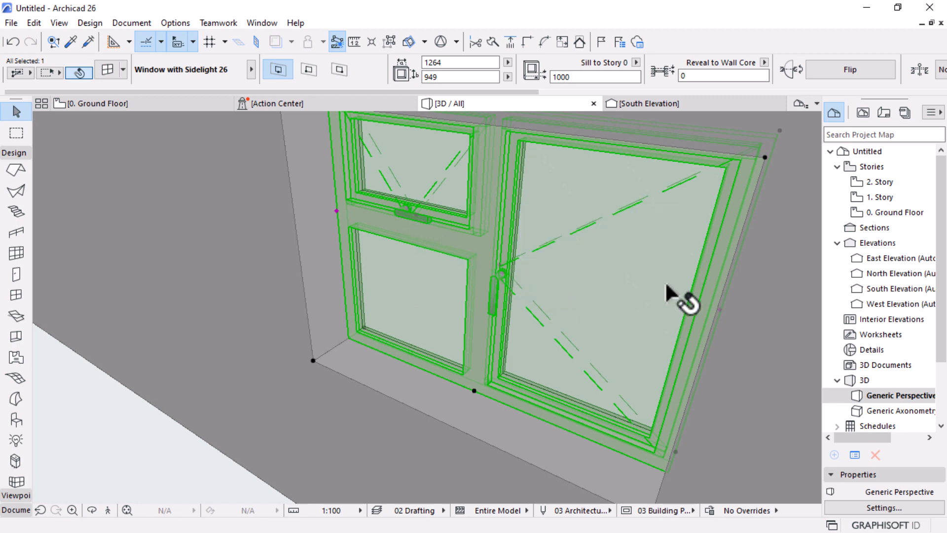
shift+middle_drag(664, 284, 469, 317)
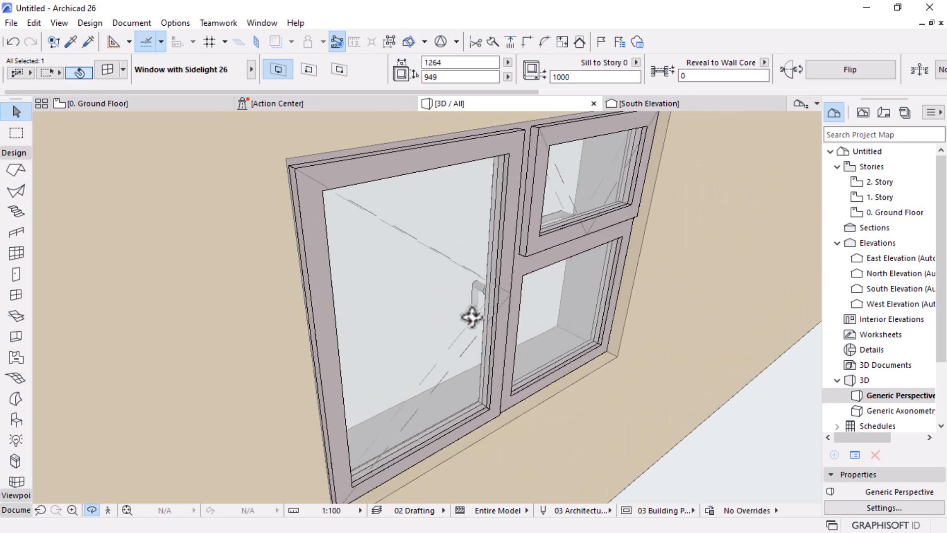
click(507, 288)
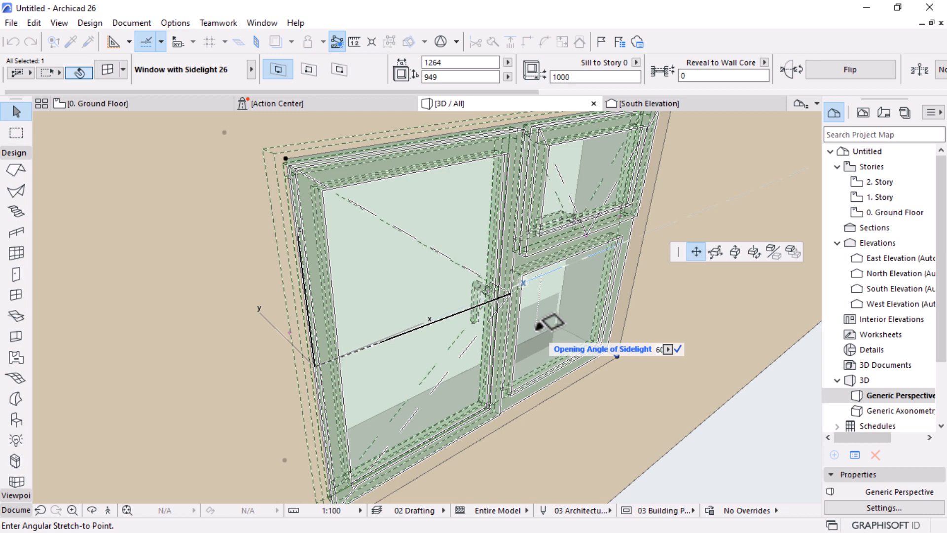
click(538, 324)
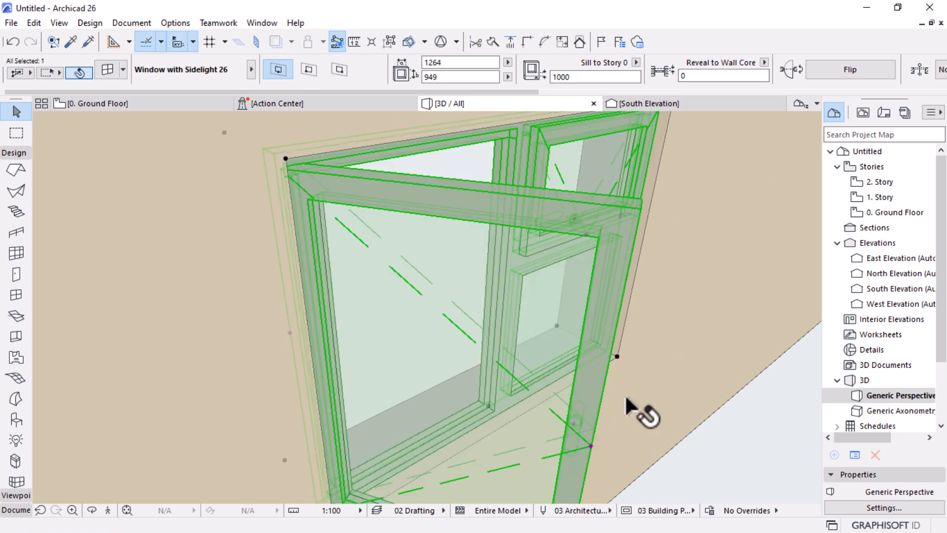
Step: Tilt the transom sash open in 3D with an Opening Angle of Transom Sash of 30°
shift+middle_drag(644, 419, 557, 393)
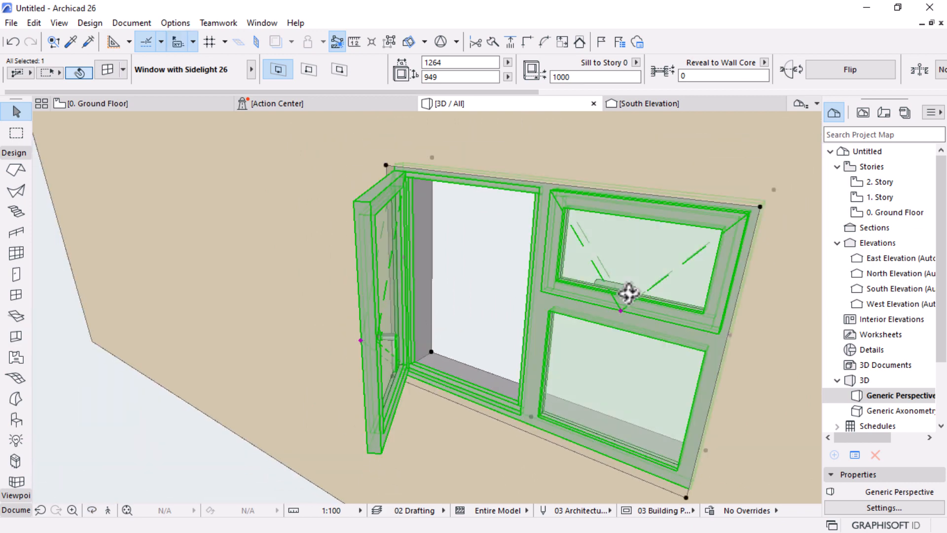
click(621, 311)
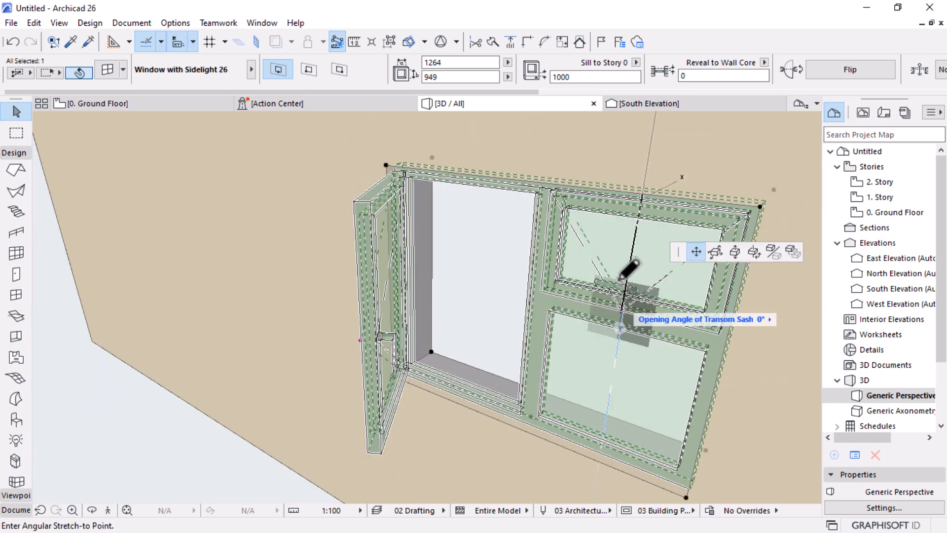
text(3)
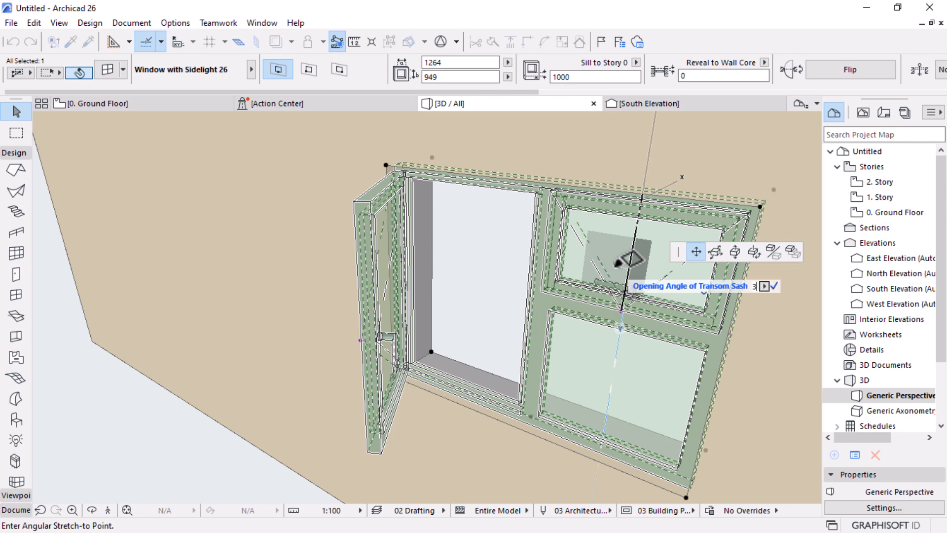
text(0)
key(Return)
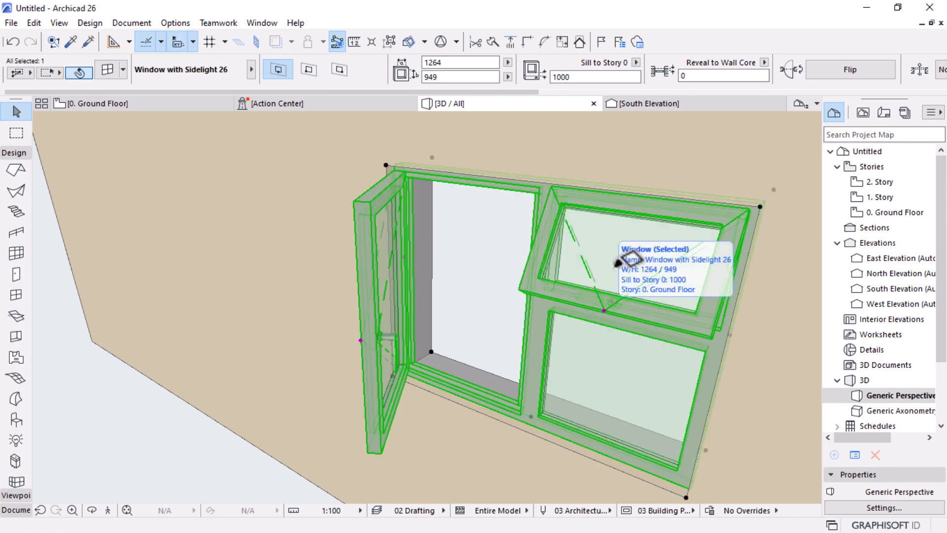
Step: Inspect the opened sashes in 3D from several angles and bring up the window's Frame Widths settings
scroll(512, 266, down, 4)
shift+middle_drag(512, 266, 617, 264)
shift+middle_drag(474, 281, 588, 298)
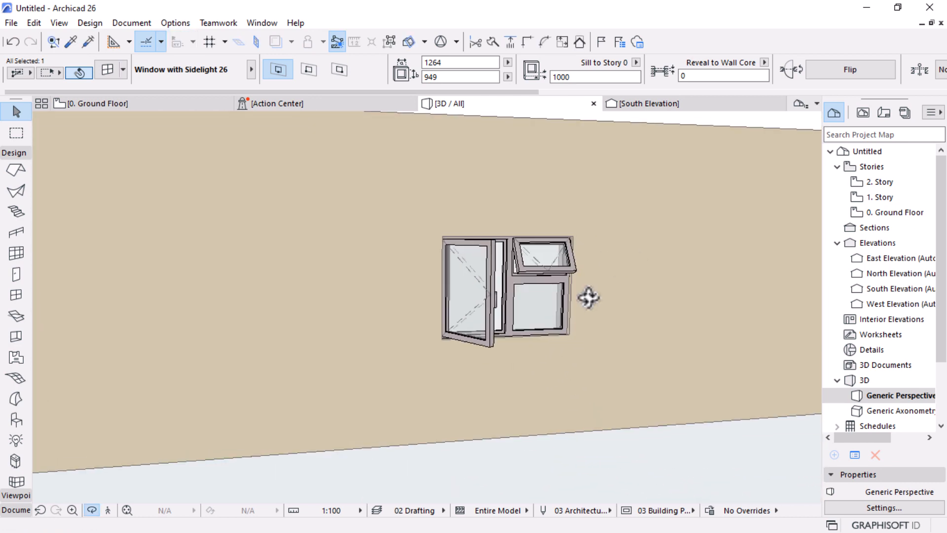
scroll(518, 275, up, 6)
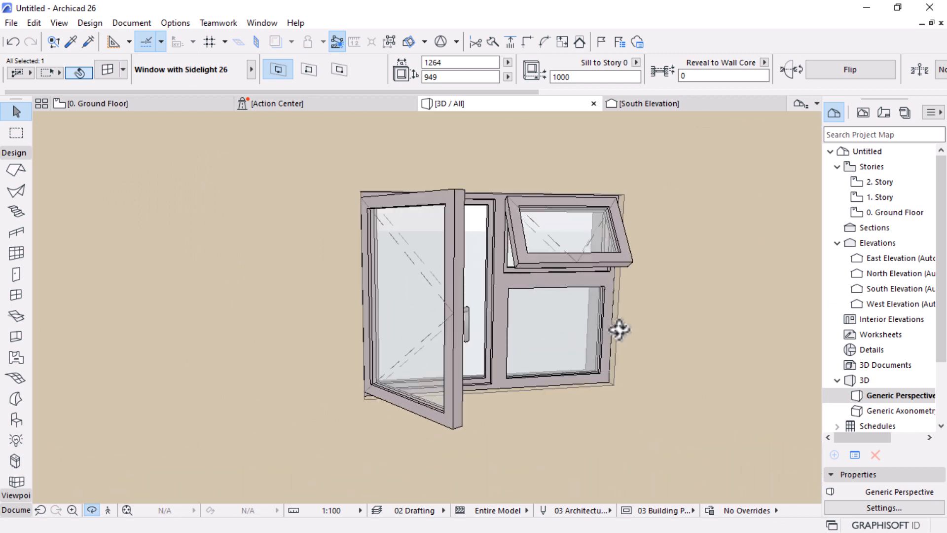
shift+middle_drag(619, 330, 424, 290)
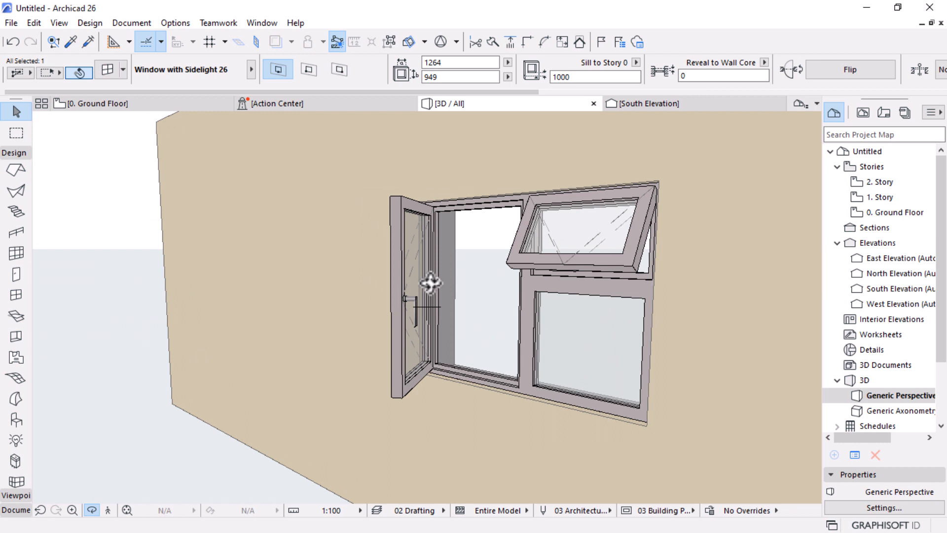
key(Escape)
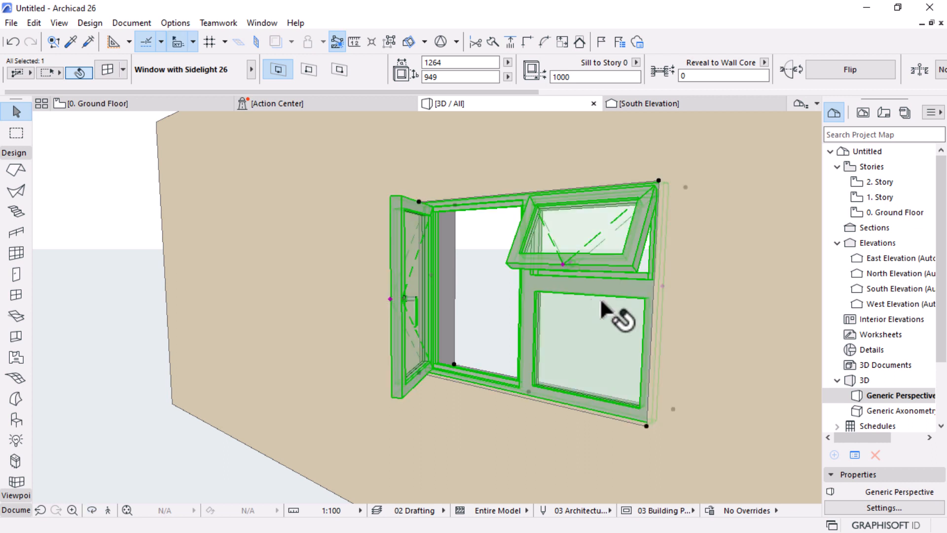
click(101, 69)
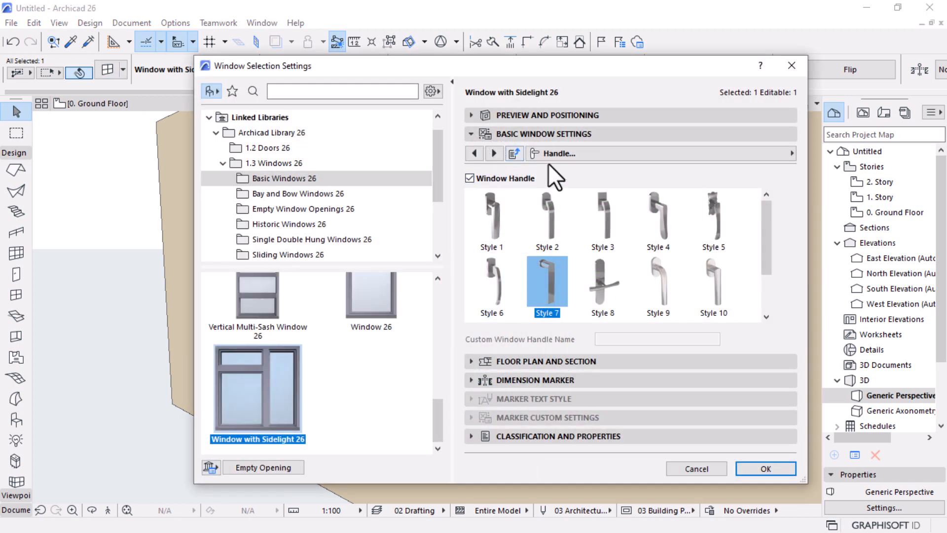
click(780, 152)
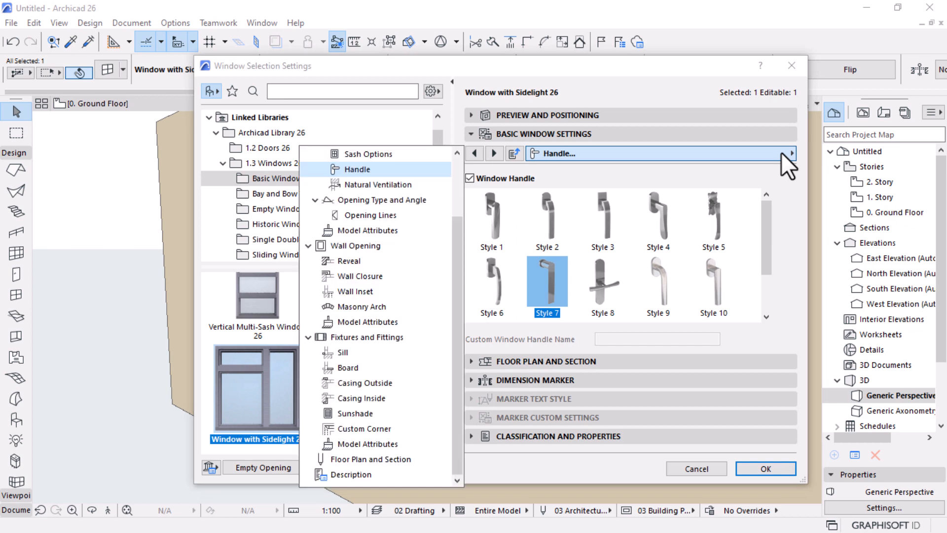
drag(455, 257, 460, 176)
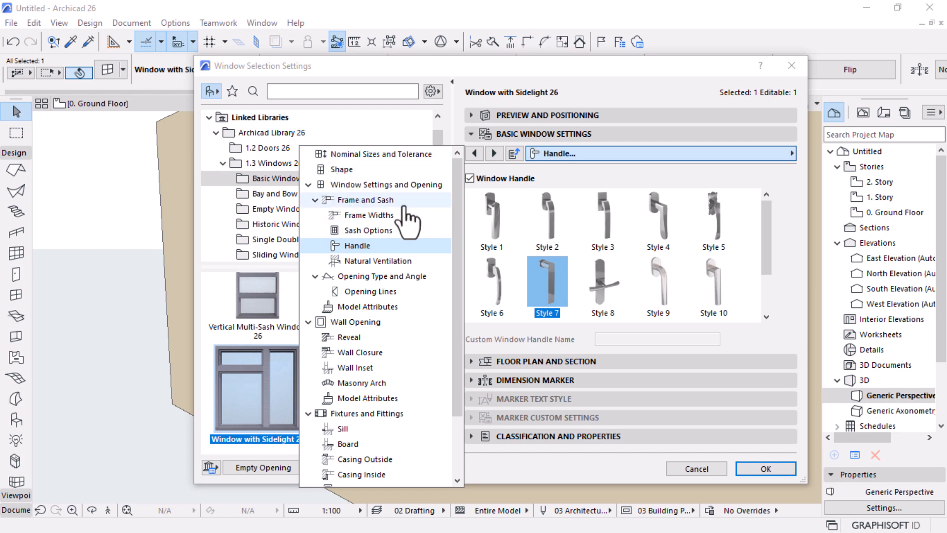
click(353, 215)
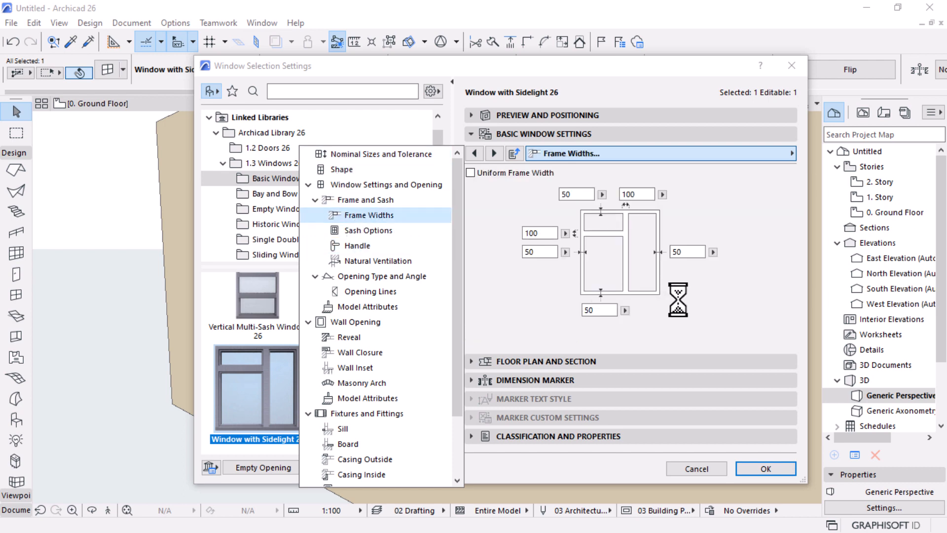
Step: Enable Uniform Frame Width for the sidelight window, set the frame width to 45, and apply the settings
click(730, 290)
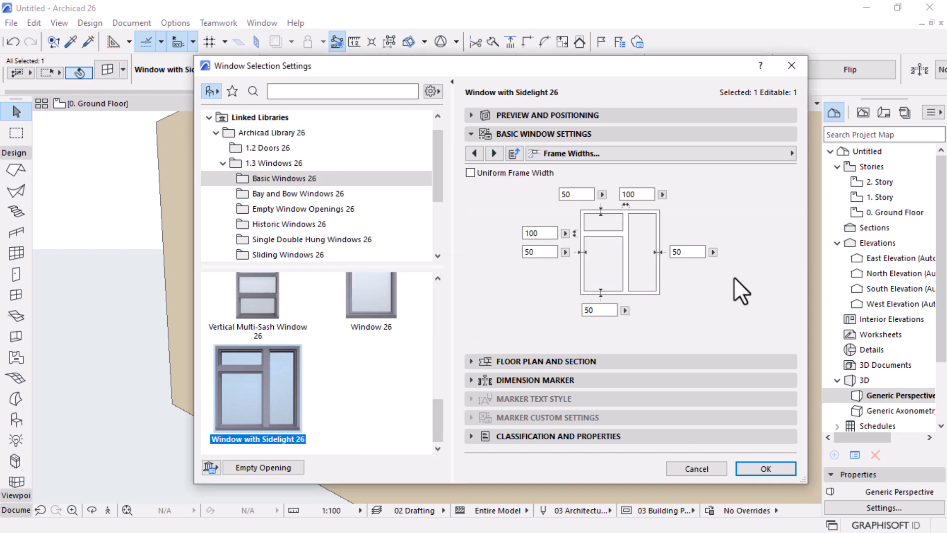
click(471, 173)
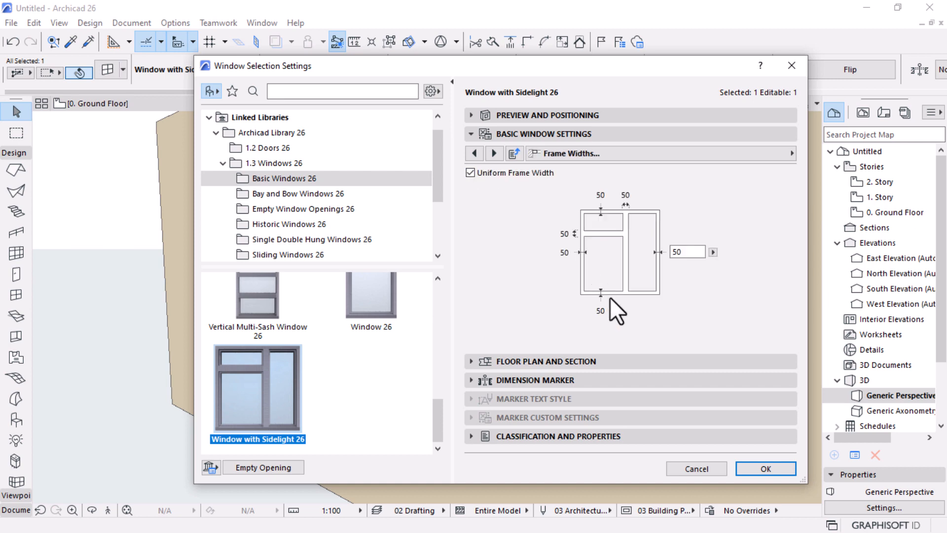
click(470, 173)
click(471, 173)
click(470, 173)
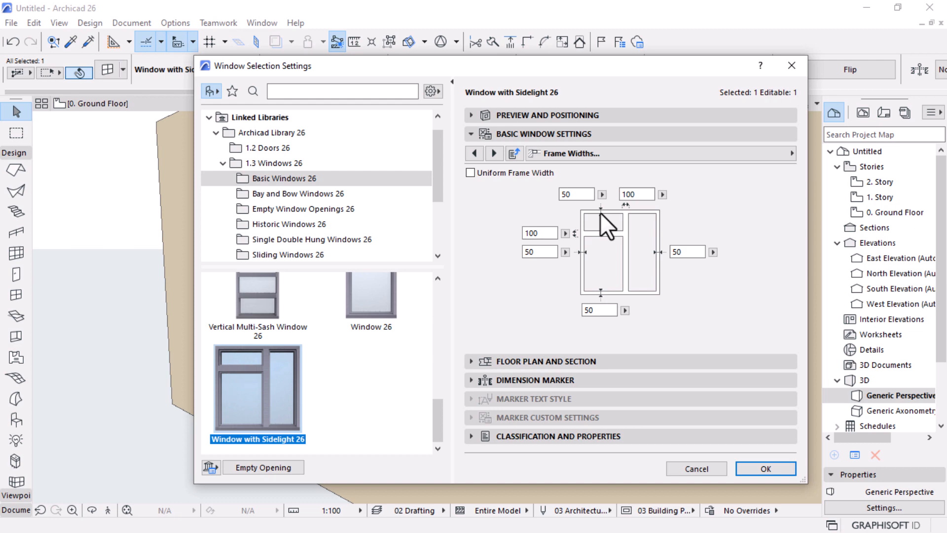
click(470, 173)
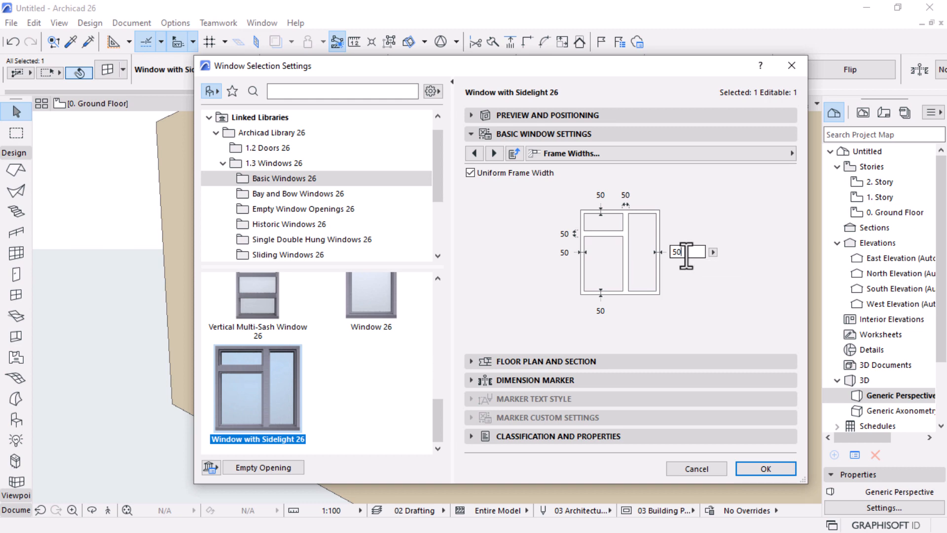
drag(686, 255, 655, 255)
text(45)
key(Tab)
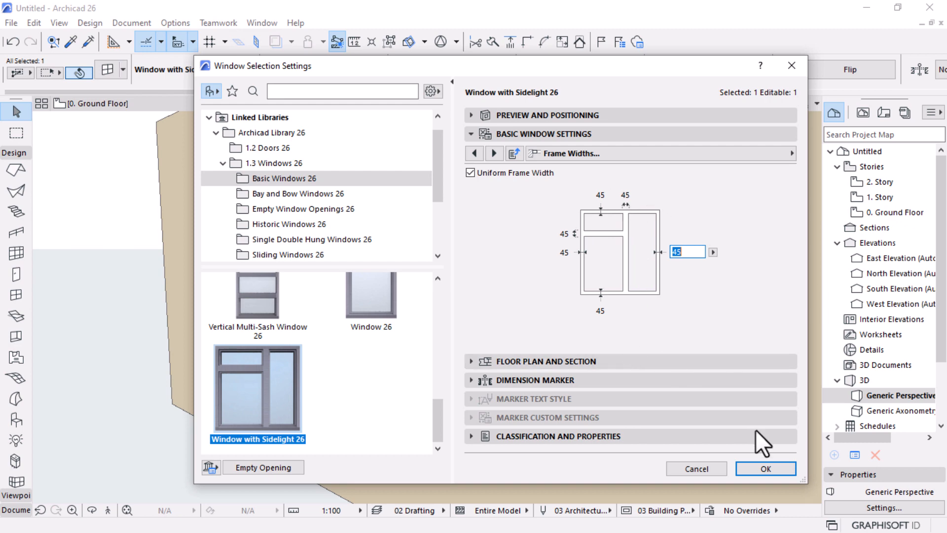
click(762, 465)
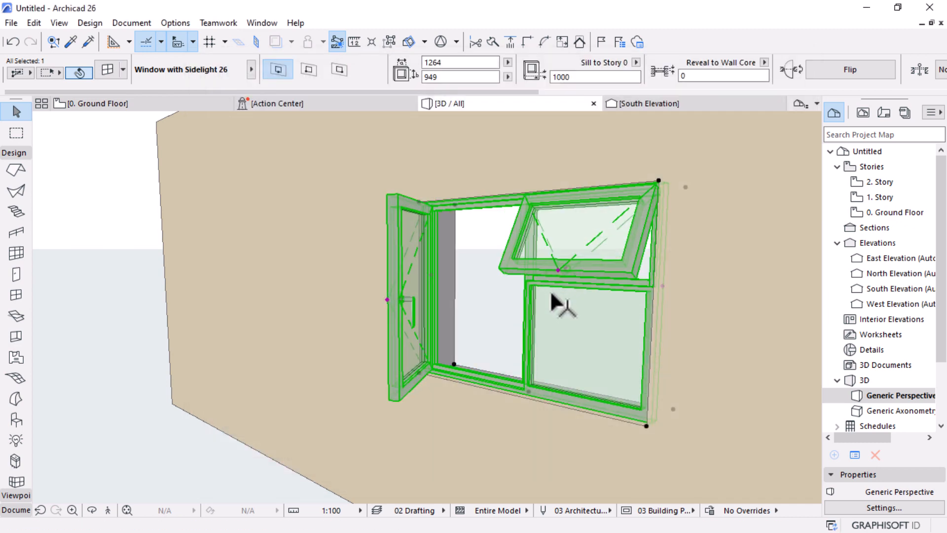
Step: Examine the window's frame and its dividing members up close from several angles in 3D
shift+middle_drag(551, 301, 515, 390)
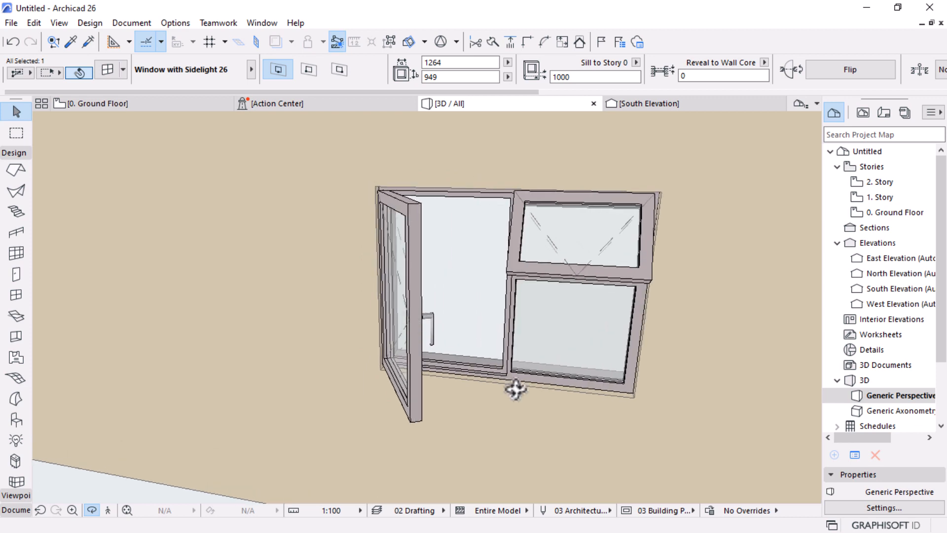
scroll(516, 379, up, 5)
scroll(510, 332, down, 3)
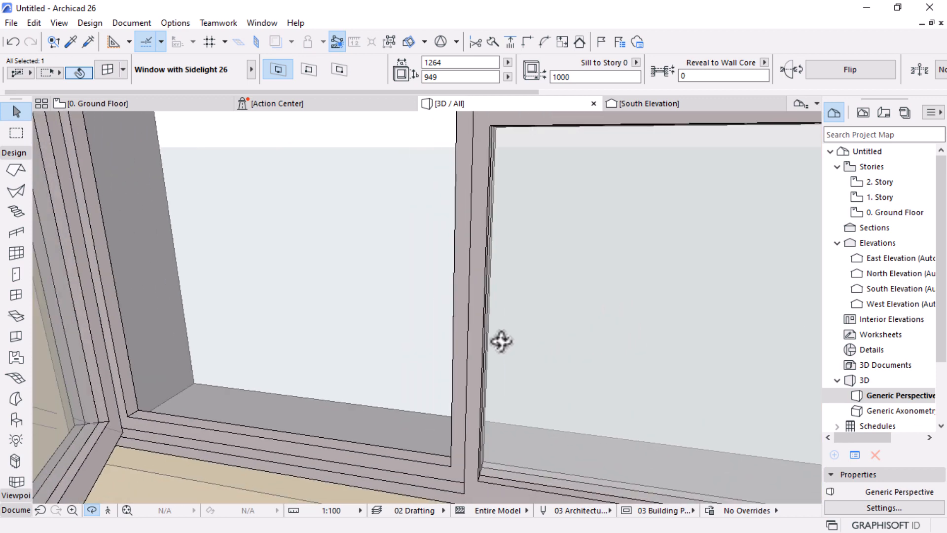
scroll(496, 345, down, 4)
shift+middle_drag(486, 360, 558, 372)
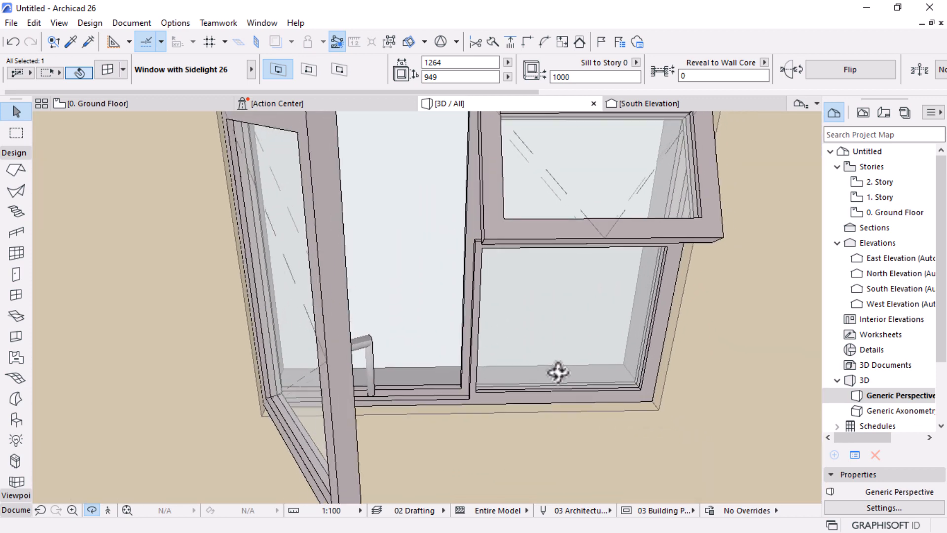
click(473, 249)
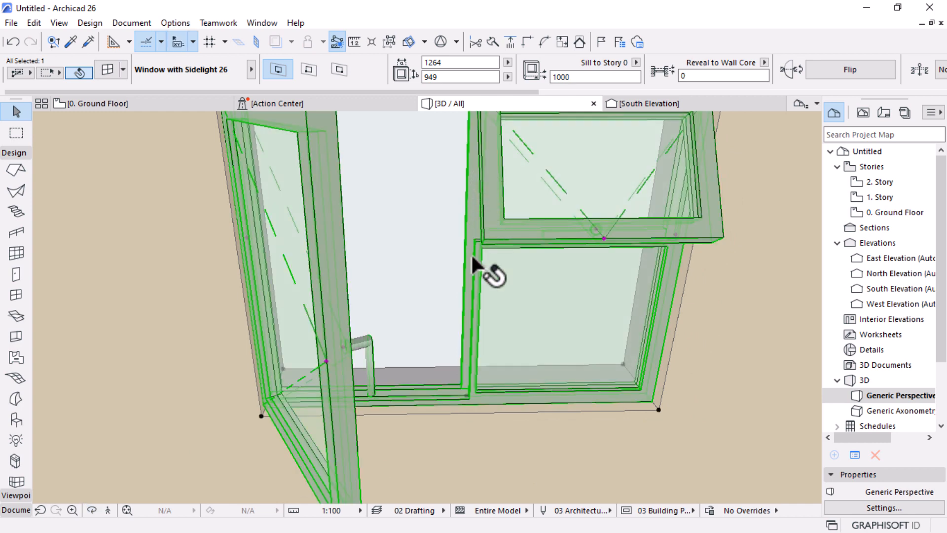
shift+middle_drag(487, 382, 442, 321)
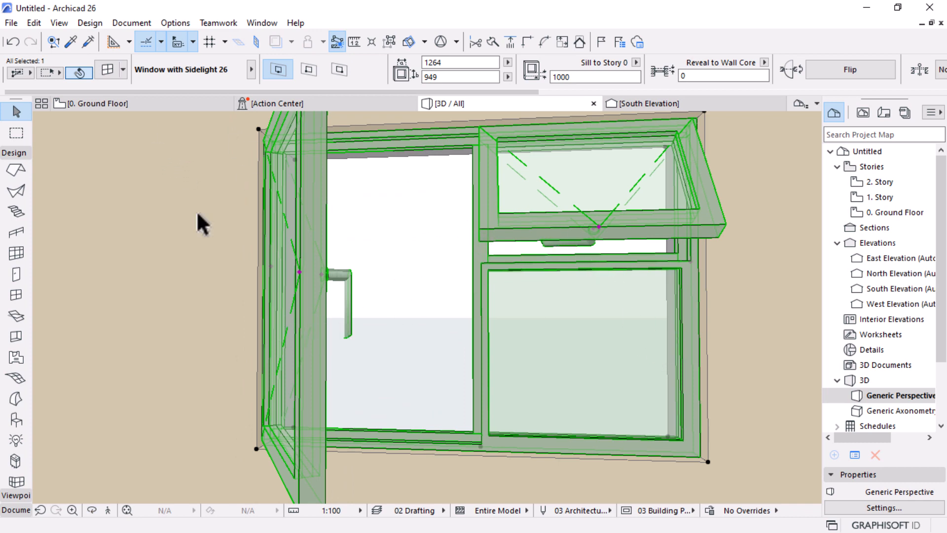
Step: Disable Uniform Frame Width and set both the vertical and horizontal divider widths to 90 for the selected window
double_click(634, 209)
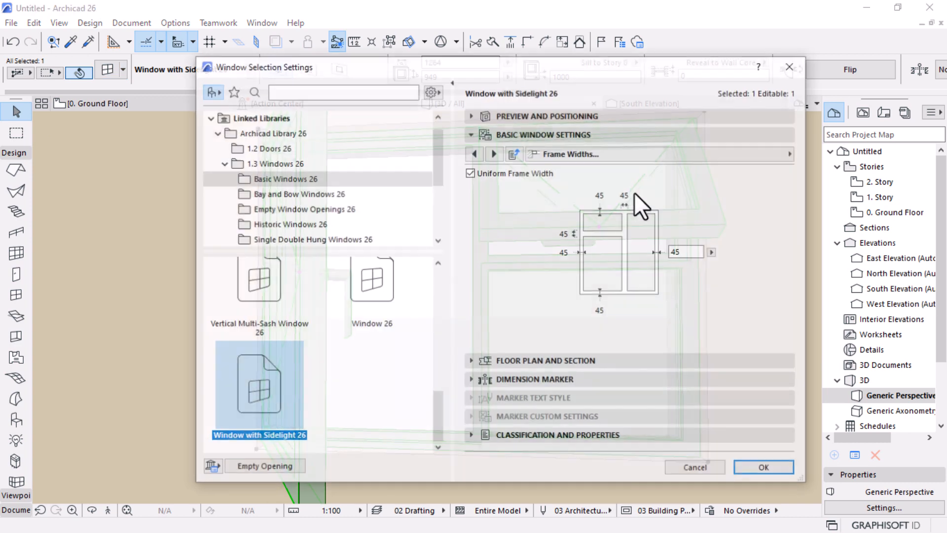
click(469, 173)
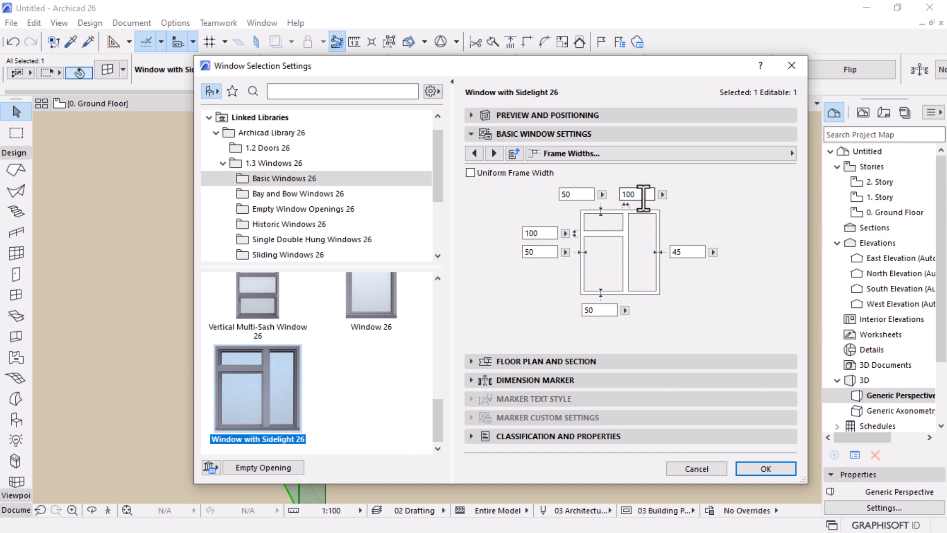
double_click(622, 195)
click(533, 233)
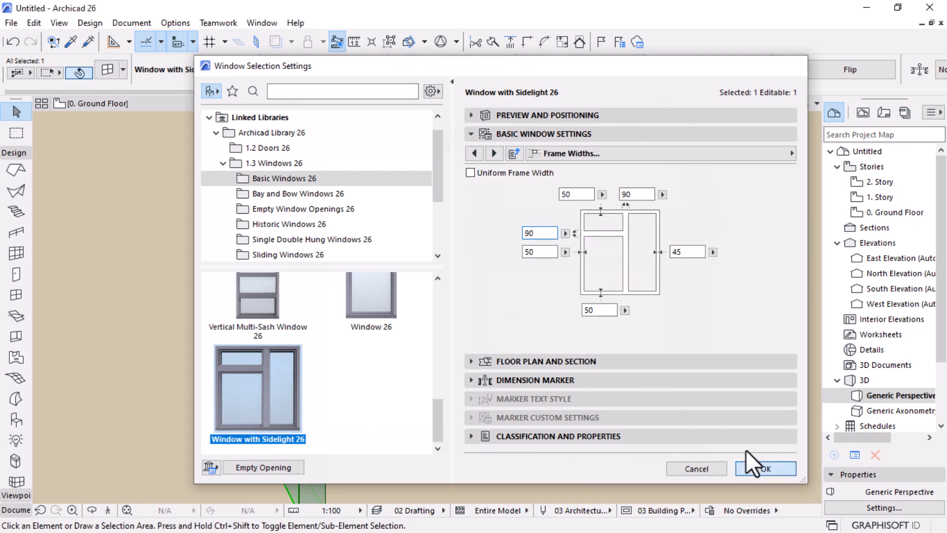
click(755, 466)
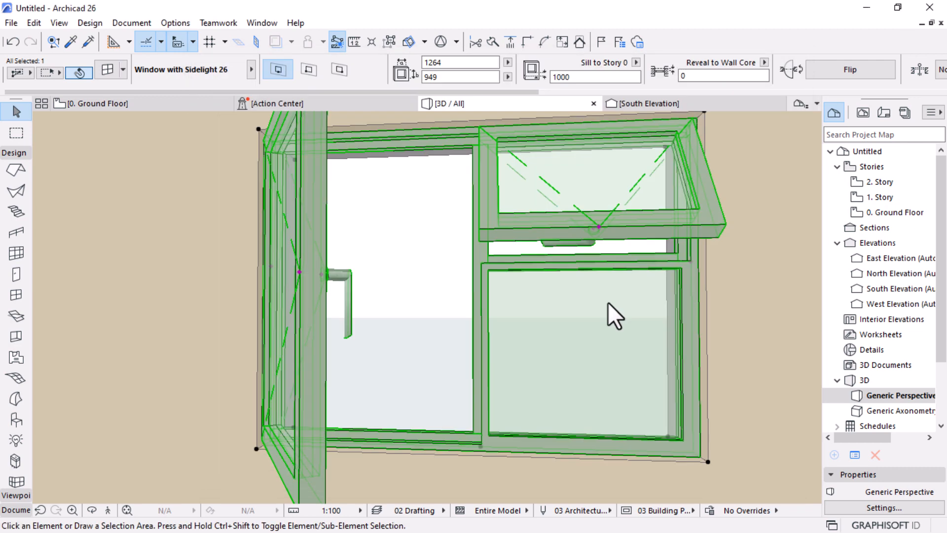
Step: Inspect the window's wider dividers and the junction beside the transom sash from different angles
key(o)
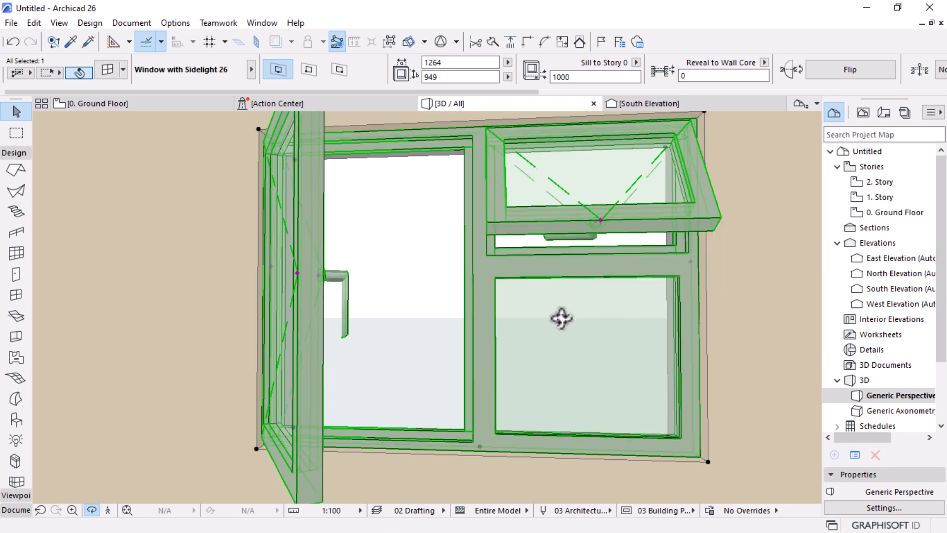
drag(562, 318, 590, 362)
scroll(469, 348, down, 3)
drag(541, 391, 517, 332)
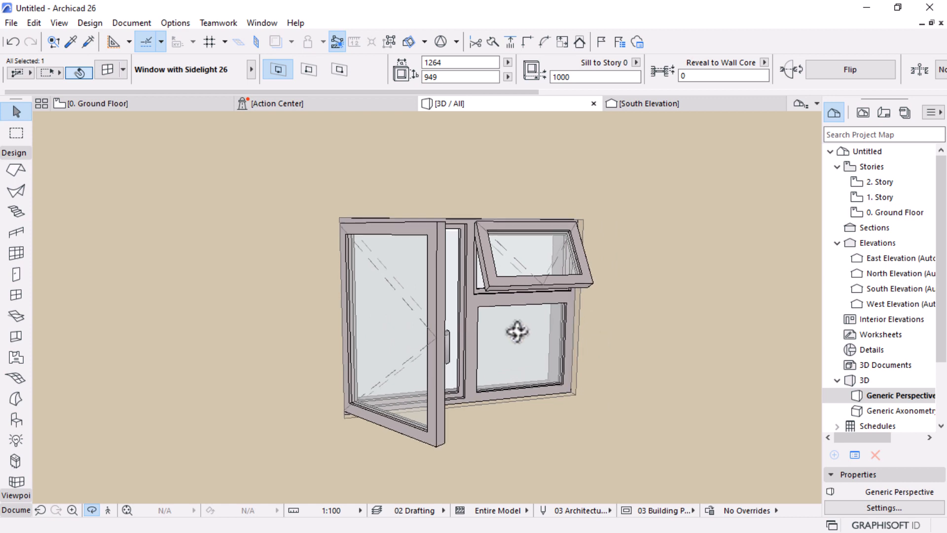
scroll(517, 331, up, 6)
scroll(488, 303, down, 3)
drag(441, 301, 486, 326)
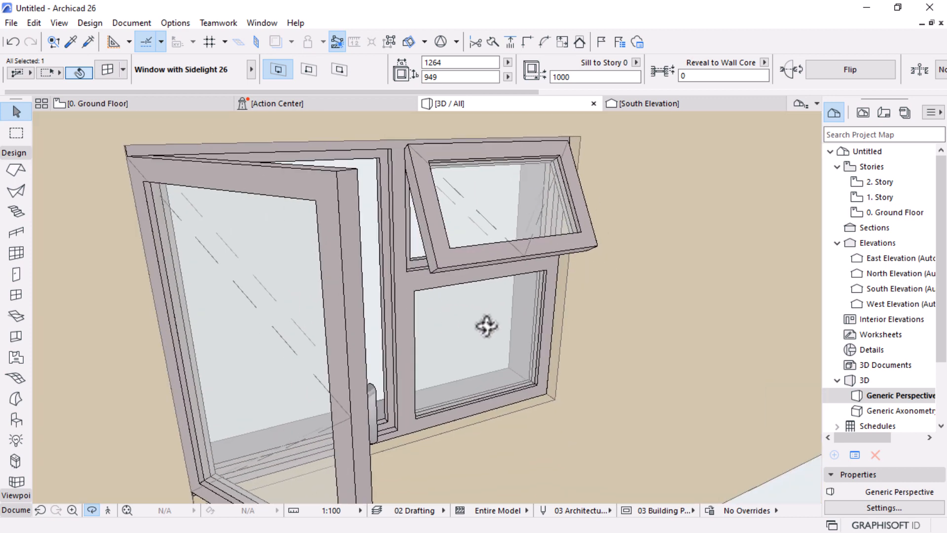
scroll(412, 250, up, 4)
key(Escape)
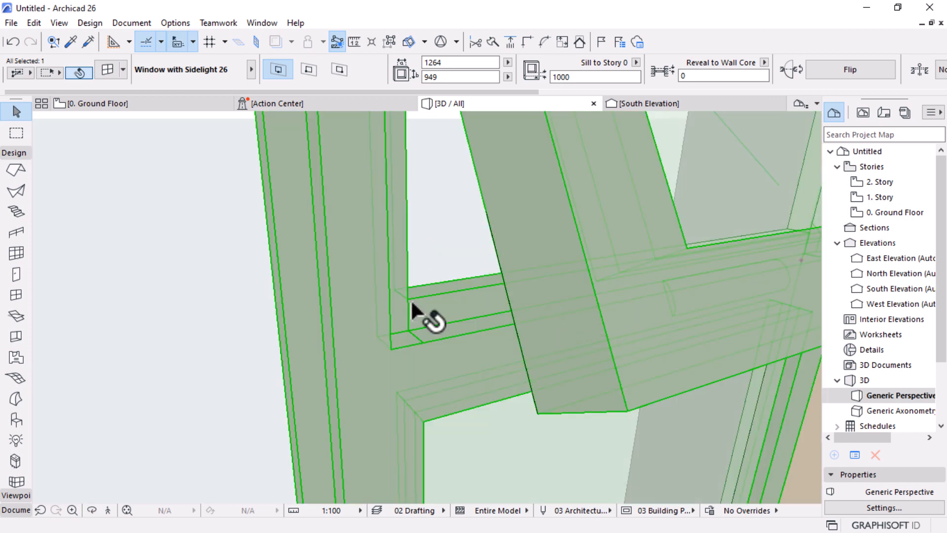
Step: Stretch the window's upper horizontal division to a height of 570
mouse_move(413, 304)
mouse_down()
mouse_move(591, 321)
mouse_move(795, 268)
mouse_up()
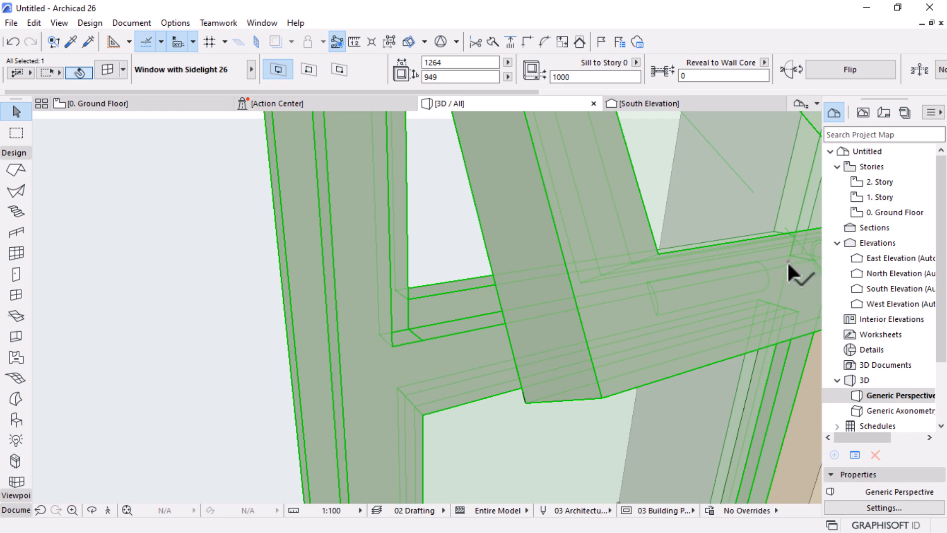
click(786, 262)
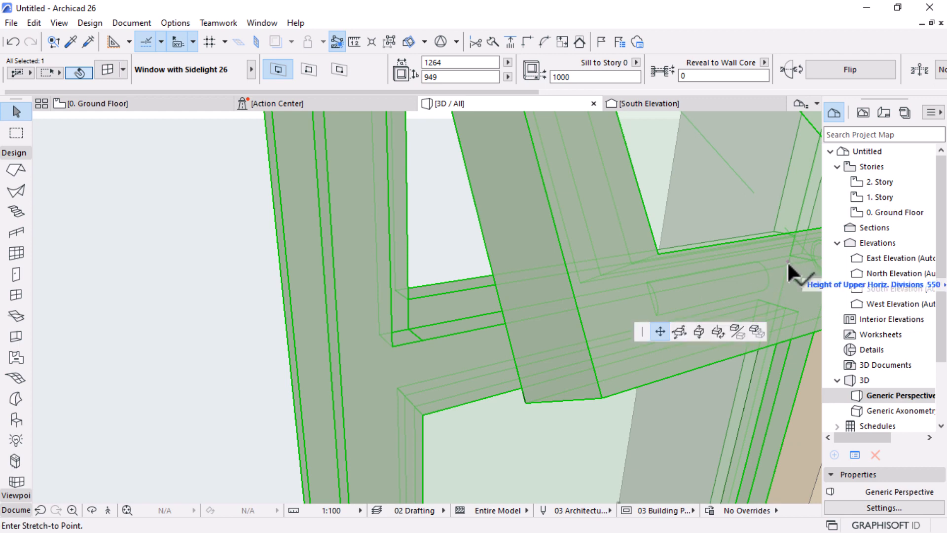
click(401, 339)
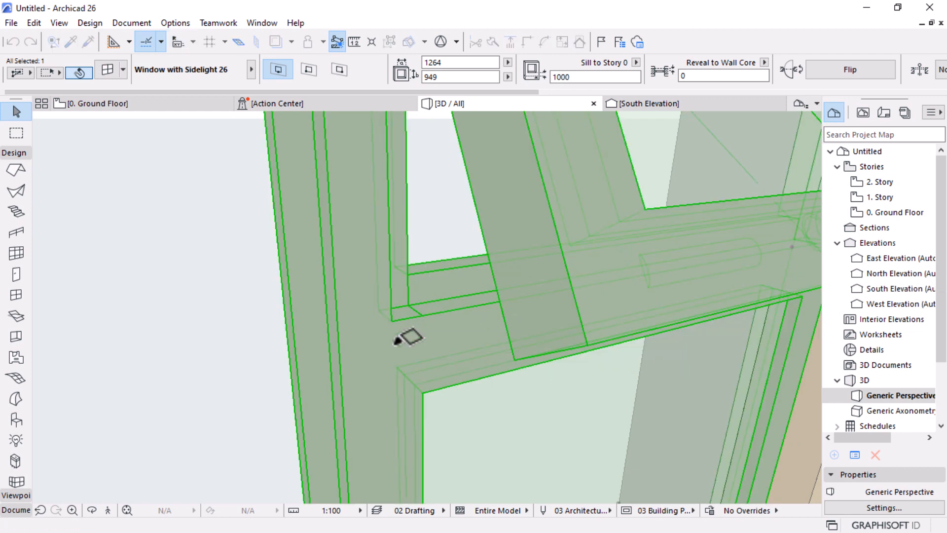
Step: Try a much lower height for the upper horizontal division, and undo that change
click(792, 245)
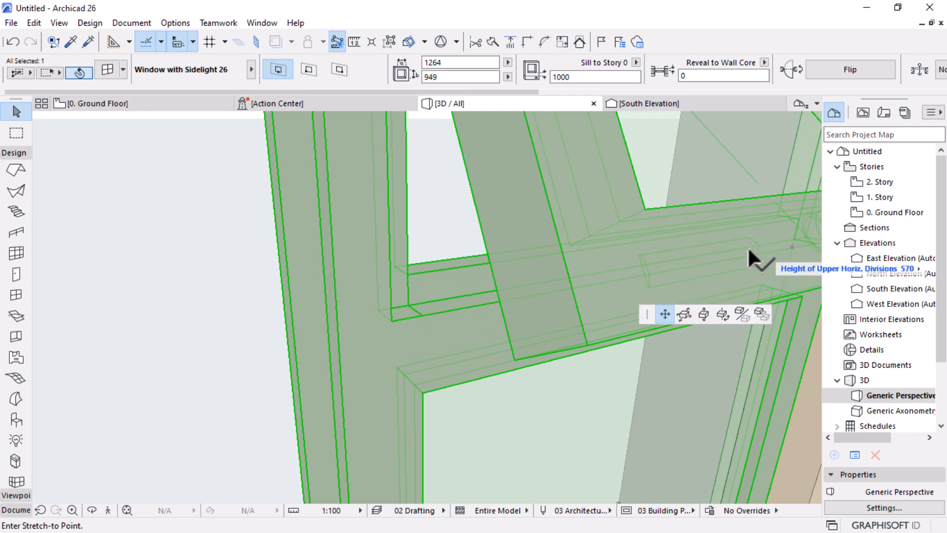
text(370)
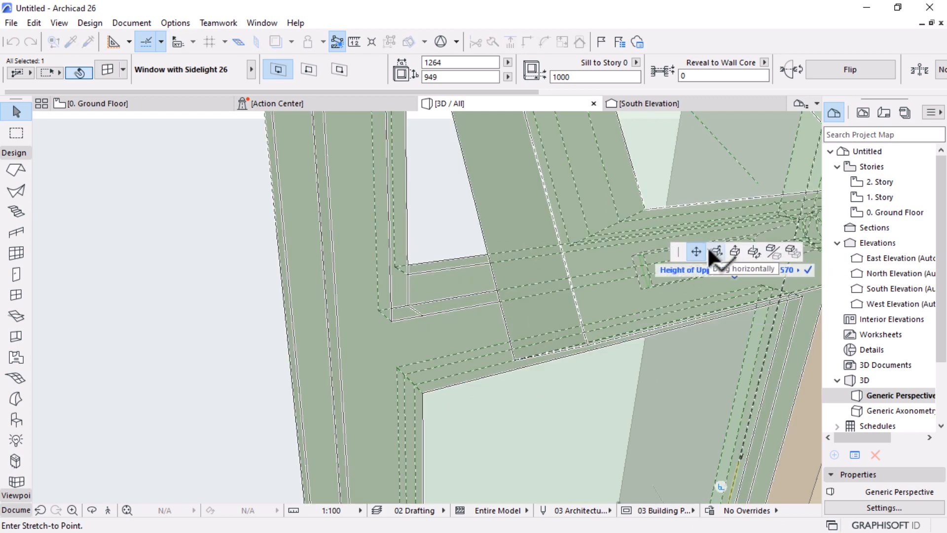
key(Return)
scroll(470, 295, down, 5)
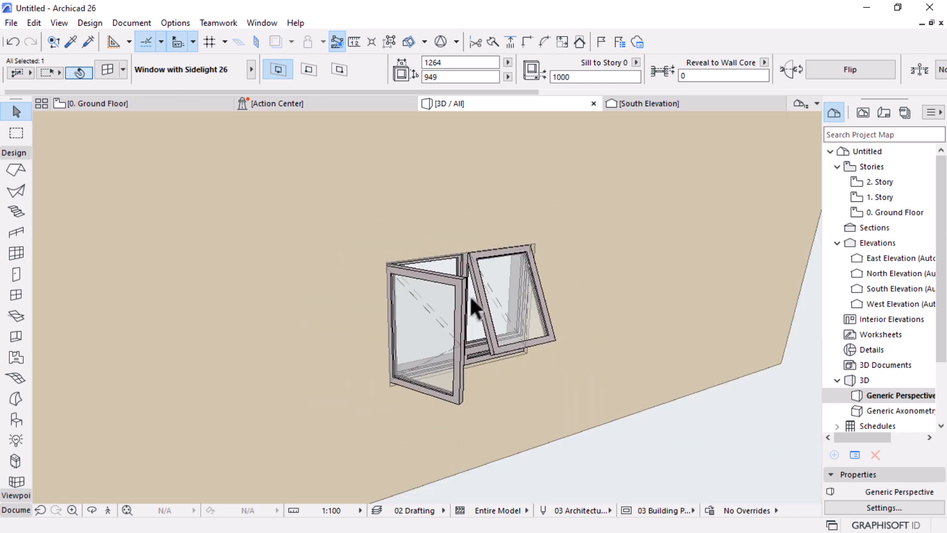
scroll(484, 331, up, 3)
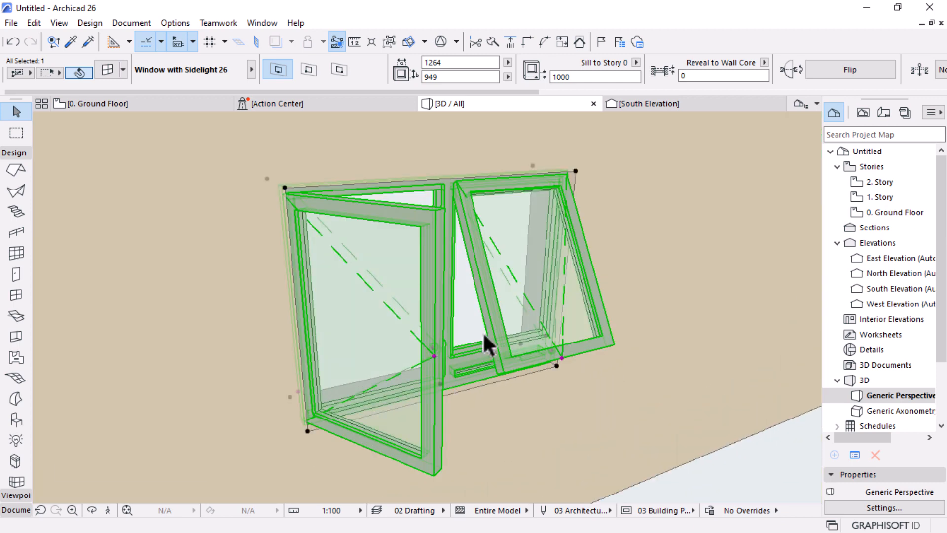
key(ctrl+z)
Step: Close the window's transom sash by setting its opening angle to 0°
shift+middle_drag(556, 329, 586, 221)
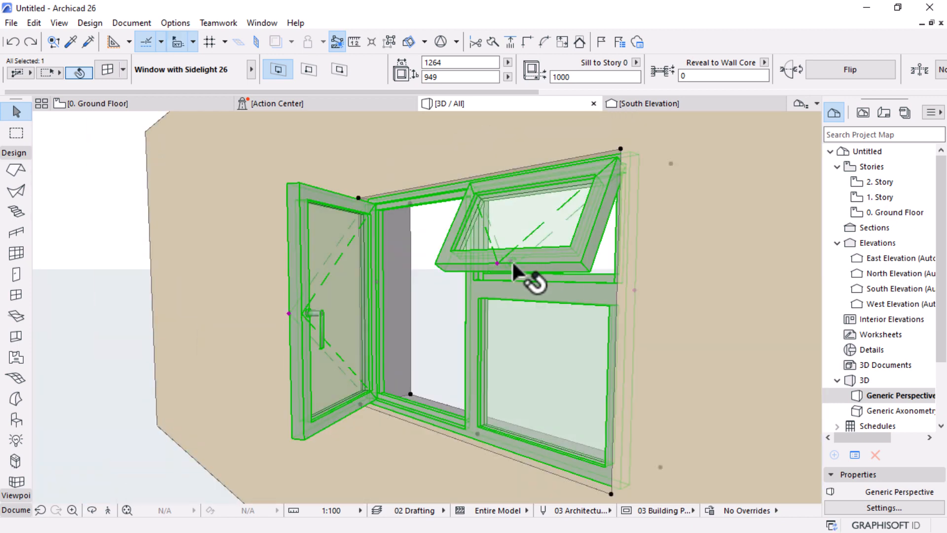
click(494, 262)
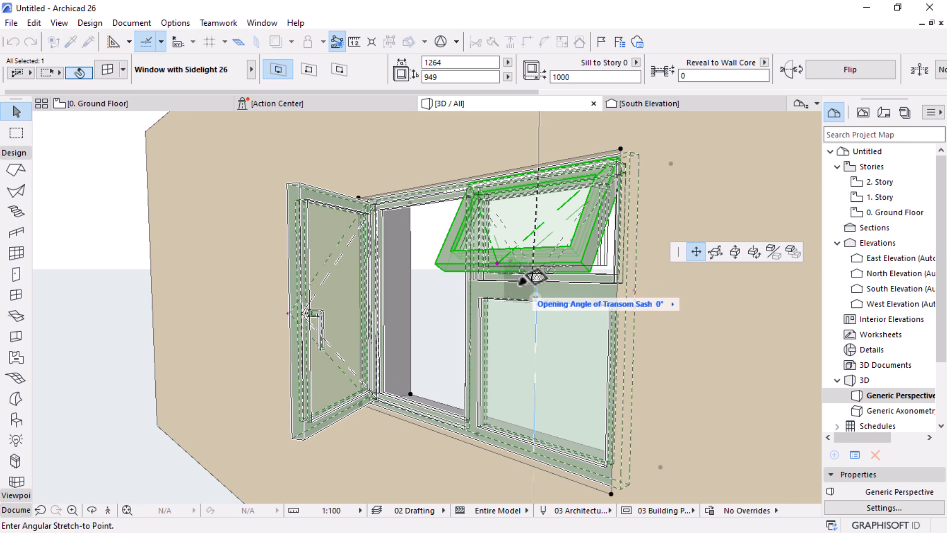
text(0)
key(Return)
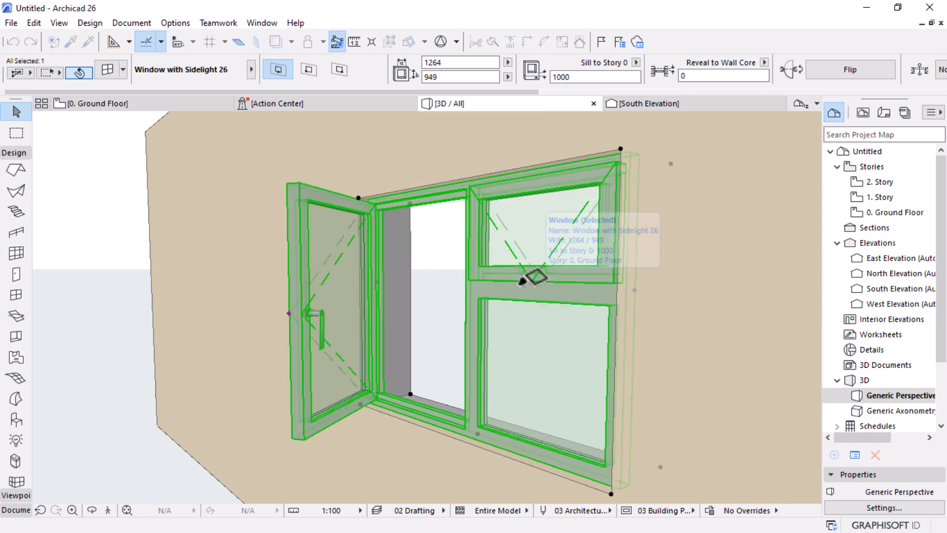
key(Escape)
Step: Open the Ground Floor plan and select the window with sidelight in the wall
shift+middle_drag(542, 322, 336, 347)
drag(453, 399, 613, 298)
drag(371, 264, 281, 201)
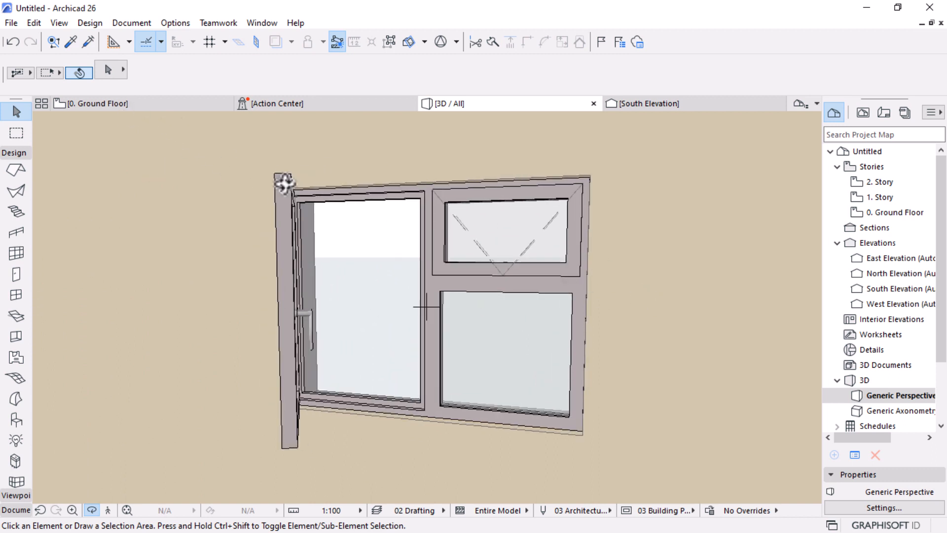
click(123, 103)
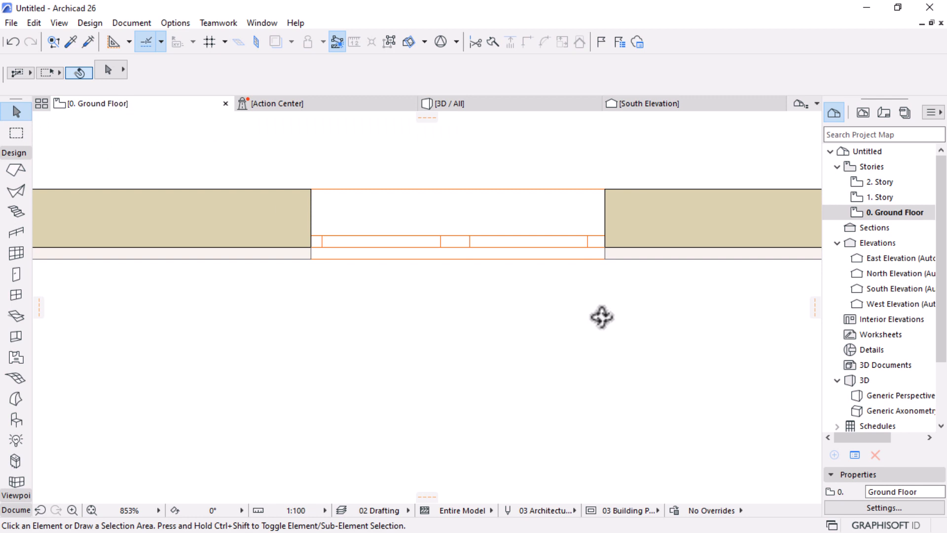
scroll(534, 163, up, 2)
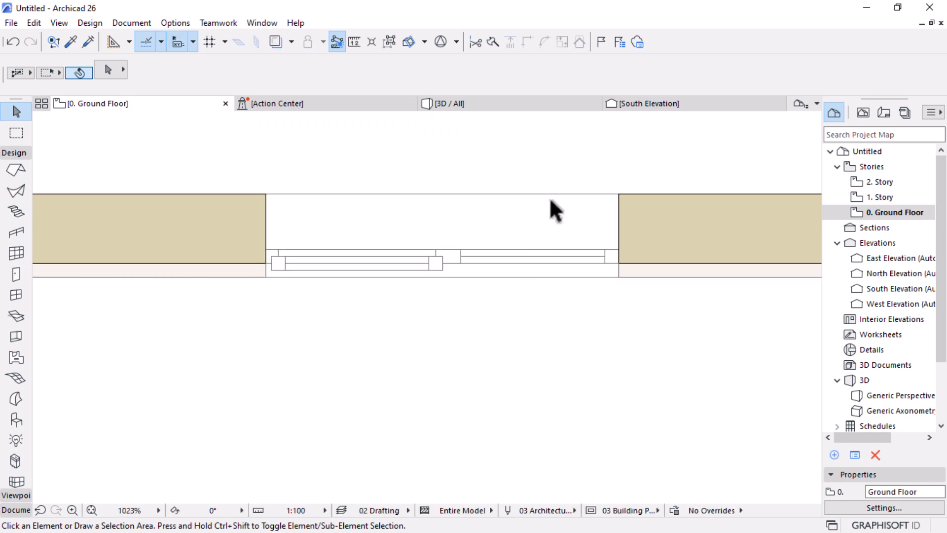
scroll(513, 178, up, 1)
scroll(381, 331, down, 2)
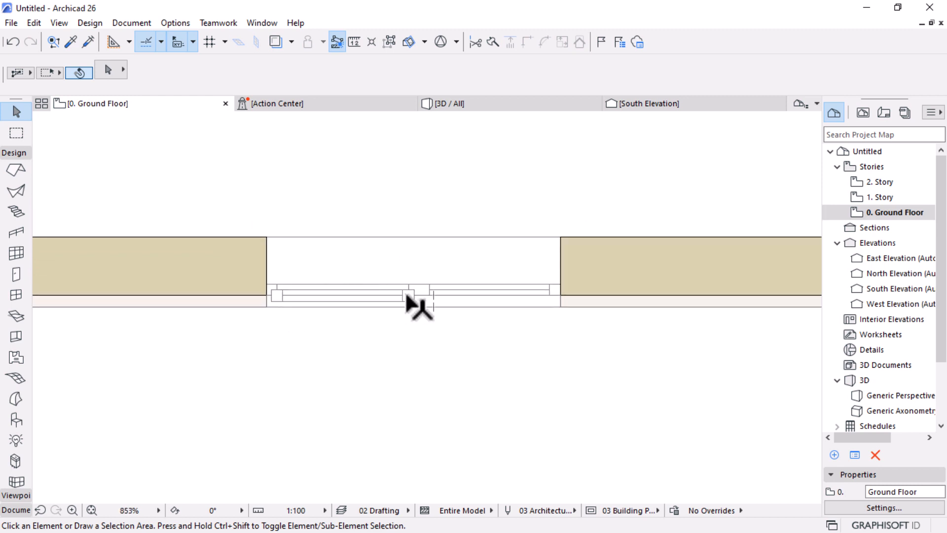
click(266, 306)
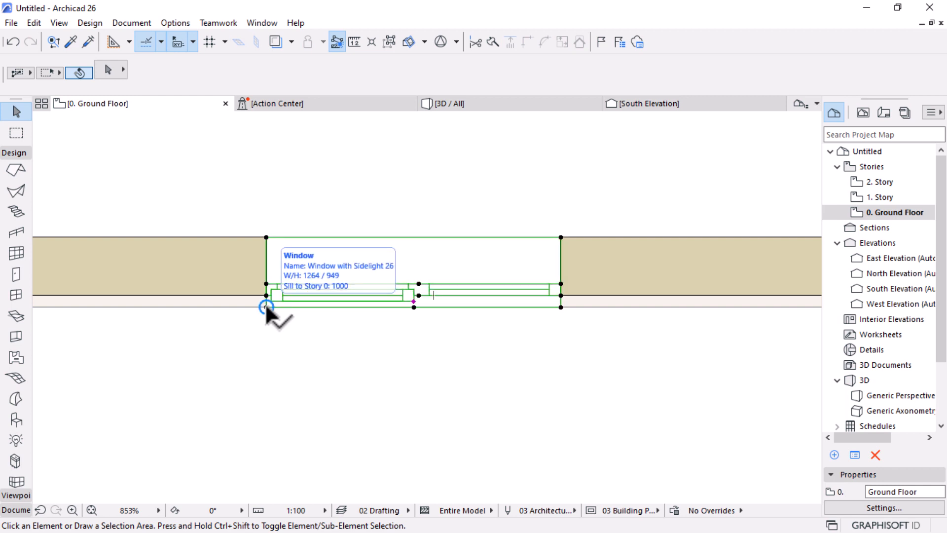
scroll(412, 299, up, 4)
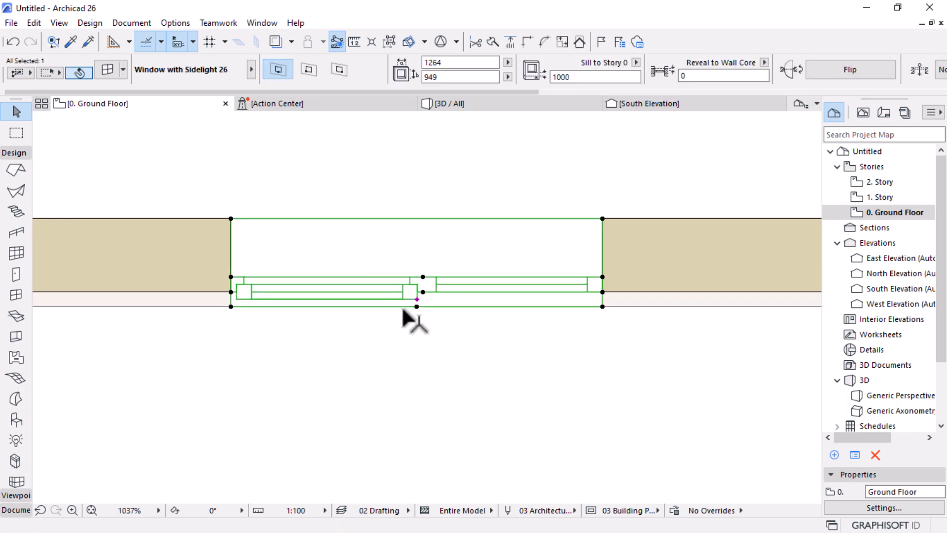
Step: Open the left sash of the window to a 2D opening angle of 30° on the floor plan
click(426, 294)
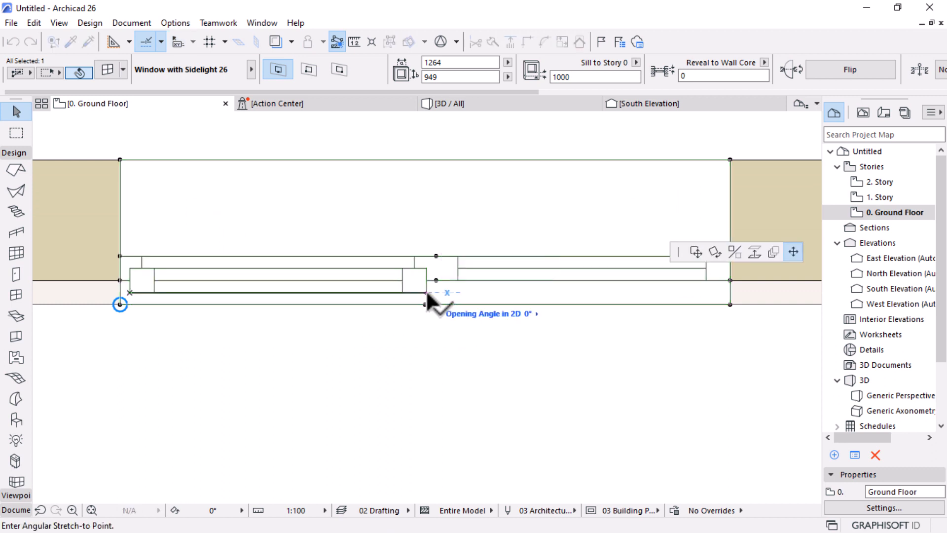
scroll(448, 258, down, 2)
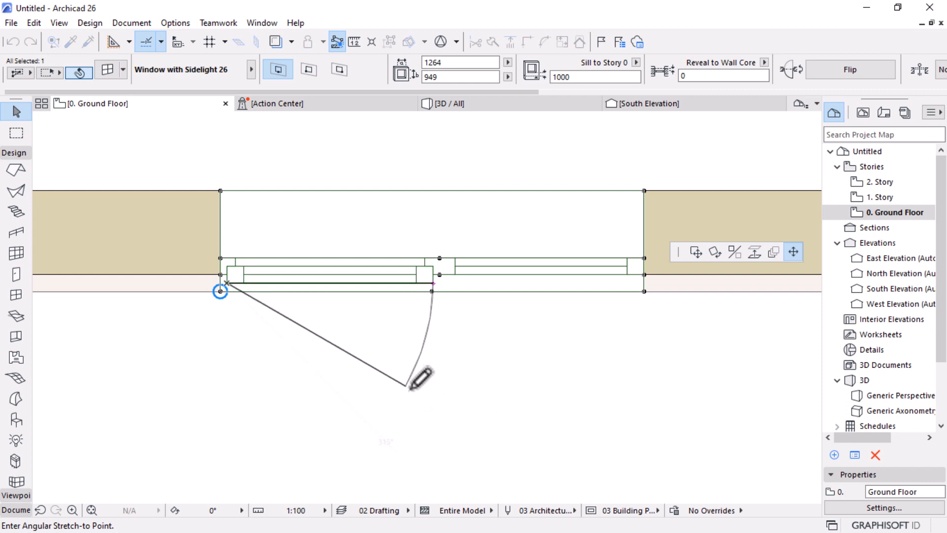
click(405, 385)
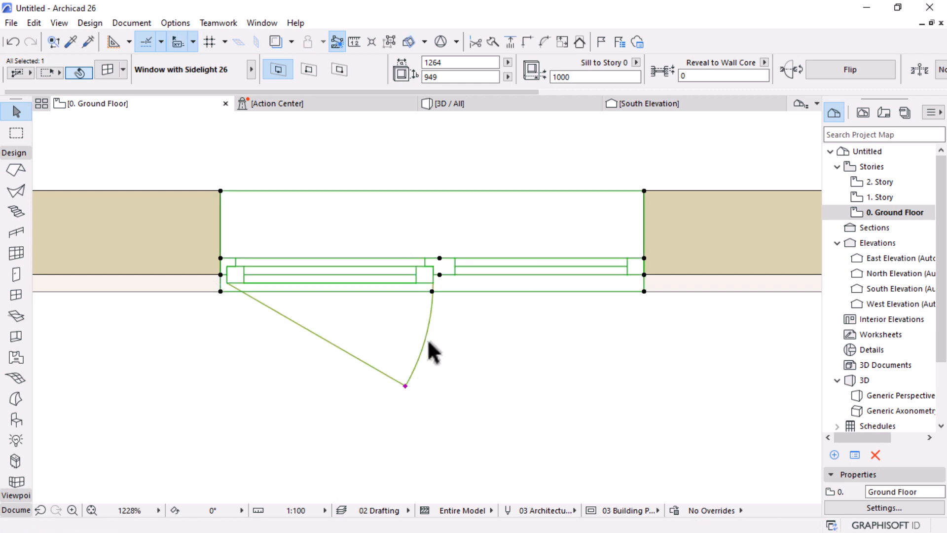
click(491, 383)
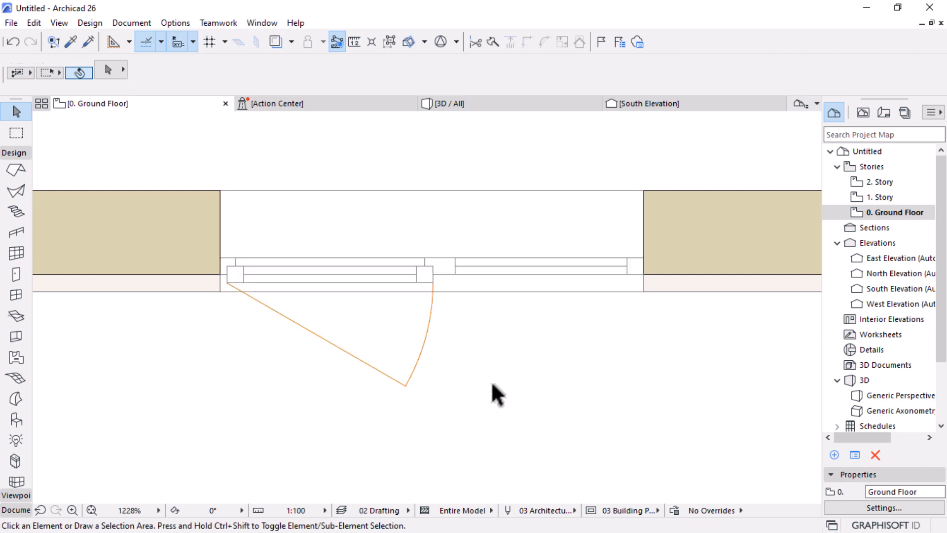
Step: Reselect the window with sidelight and bring up the Opening Lines page of its selection settings
click(405, 389)
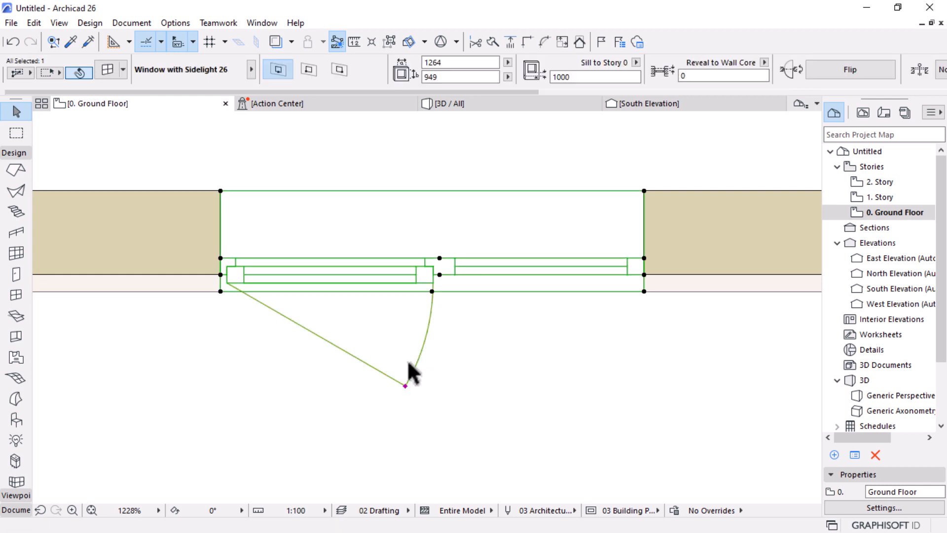
click(407, 392)
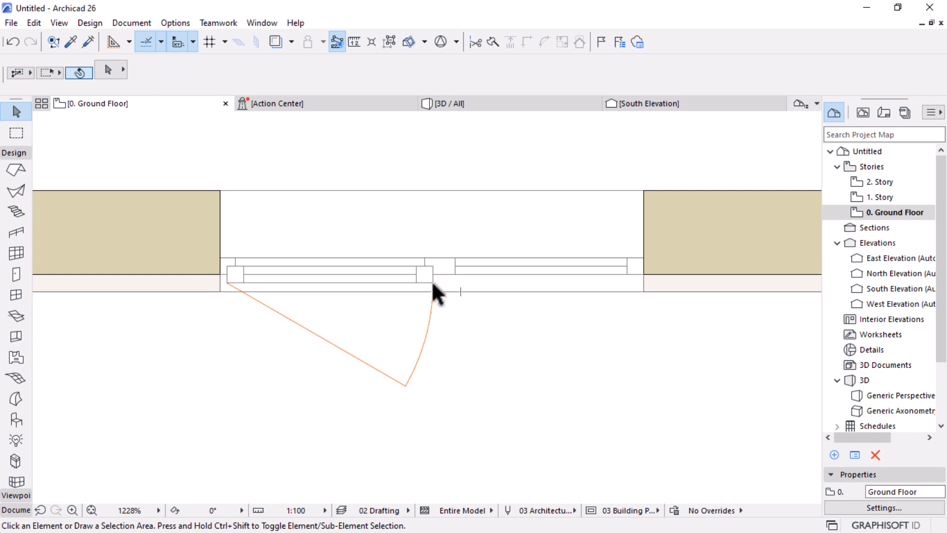
click(406, 384)
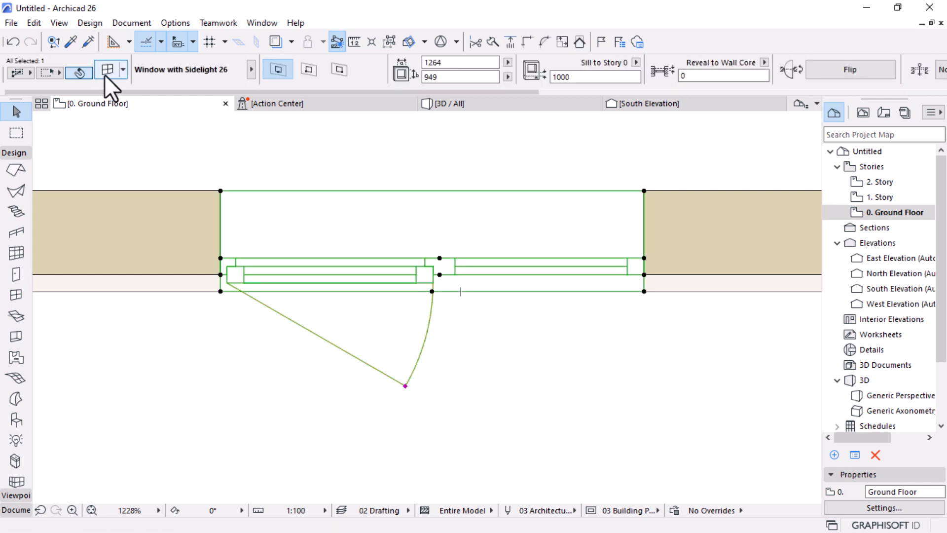
double_click(554, 186)
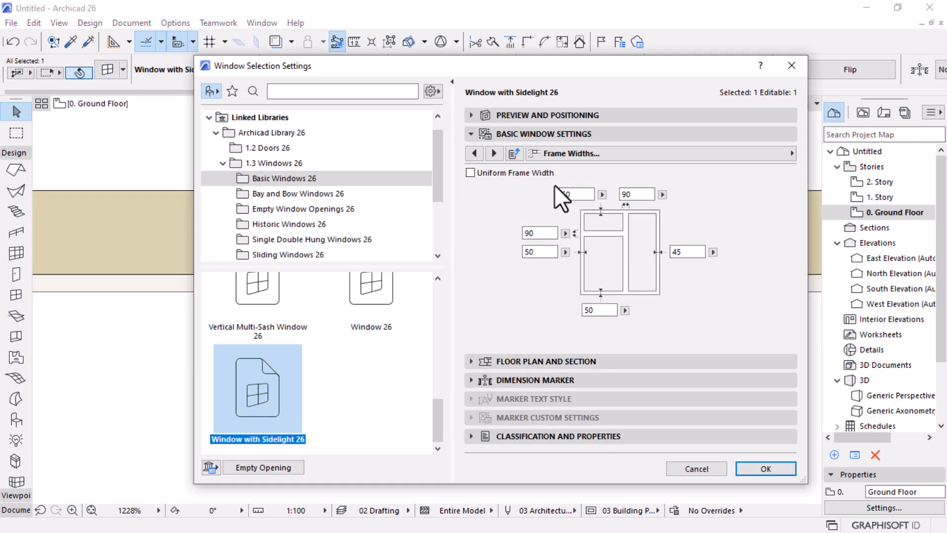
click(769, 155)
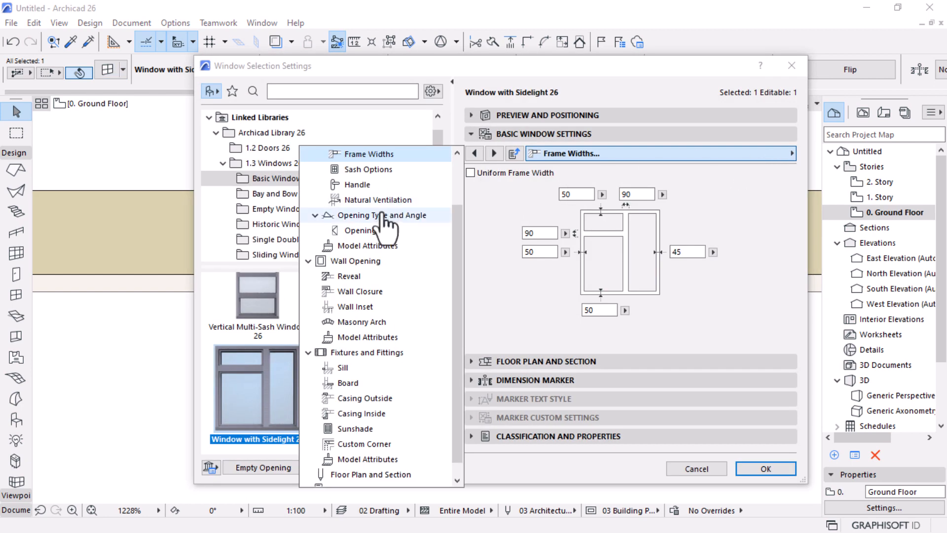
click(359, 231)
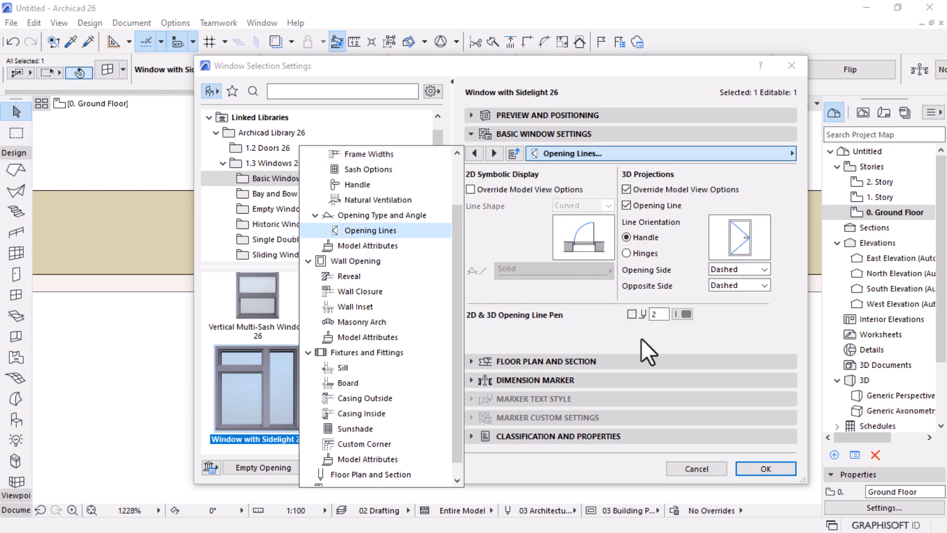
click(735, 333)
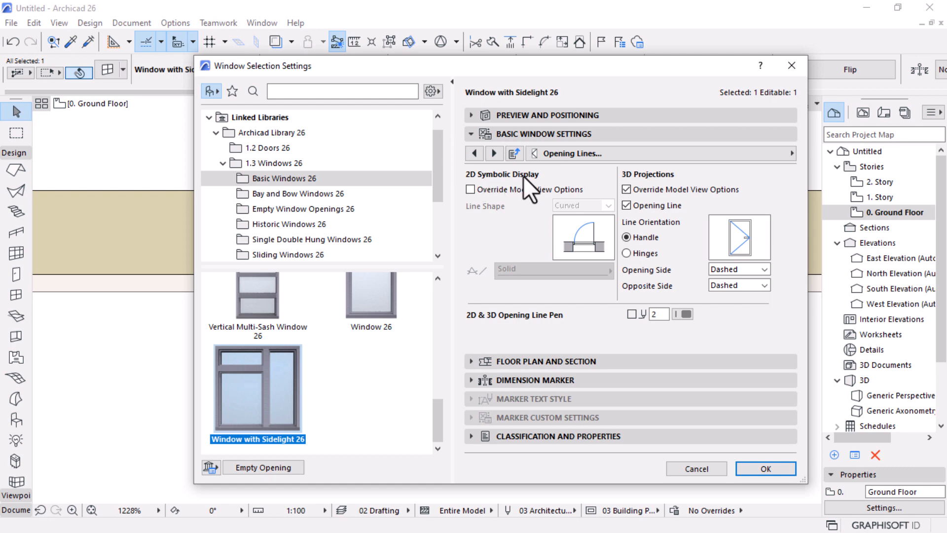
Step: Override the model view options for the 2D symbolic display, try the Straight line shape, and set it to Curved
click(470, 189)
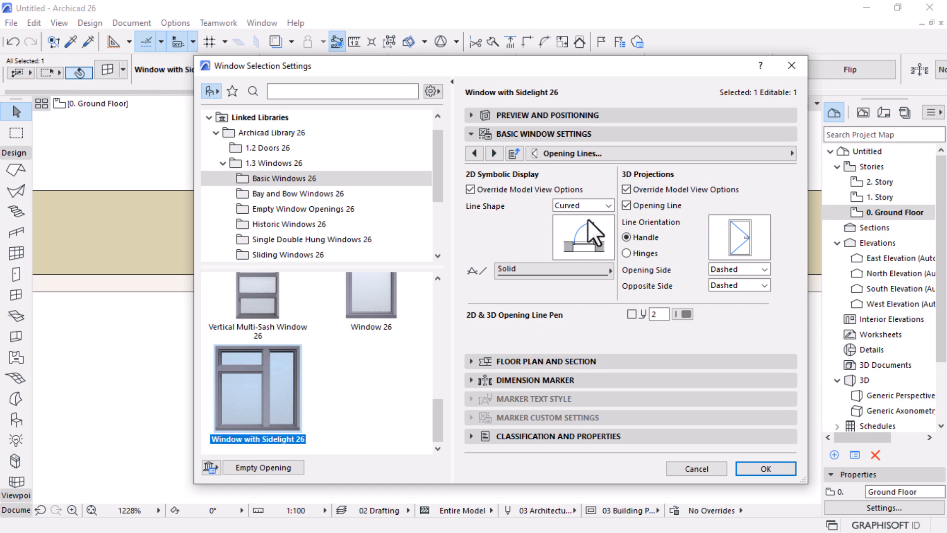
click(598, 205)
click(568, 224)
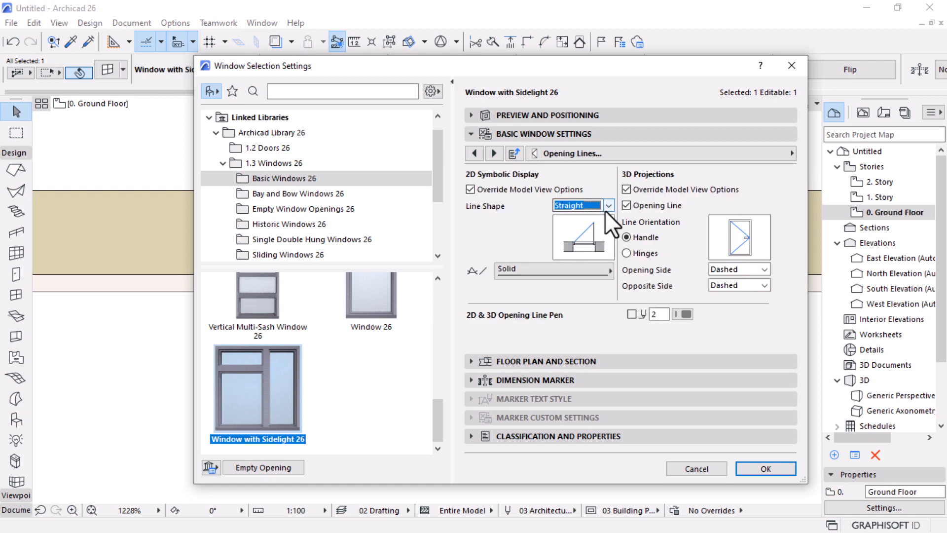
click(607, 206)
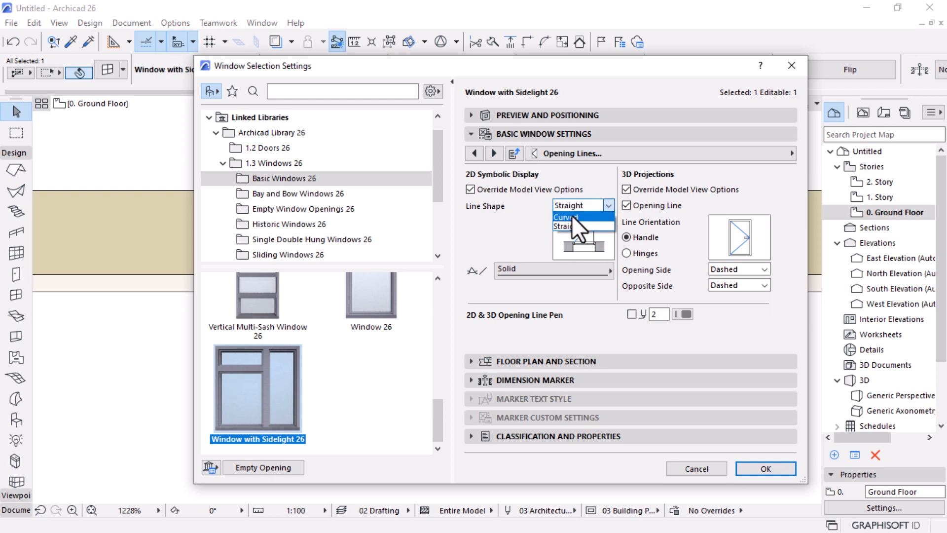
click(569, 218)
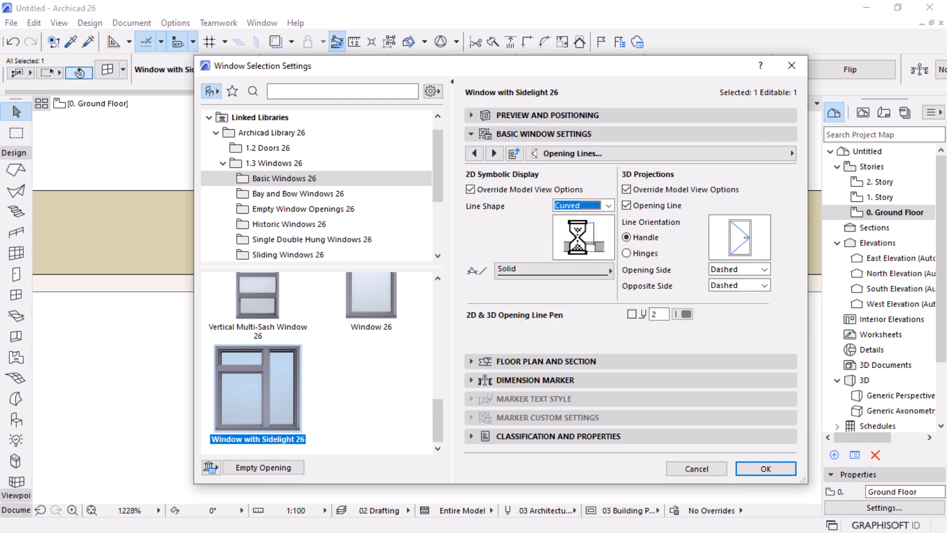
Step: Set the 2D opening line type to Dashed and apply the window settings
click(508, 274)
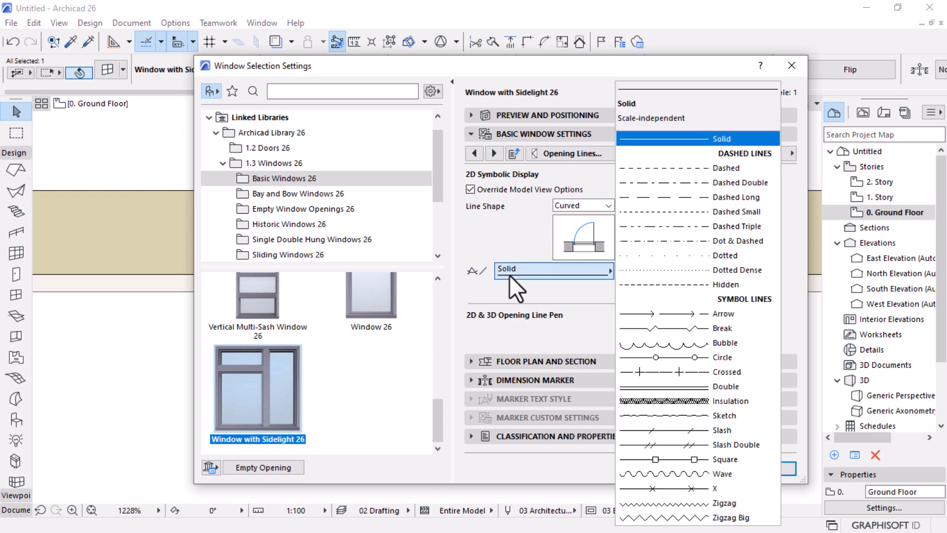
click(677, 169)
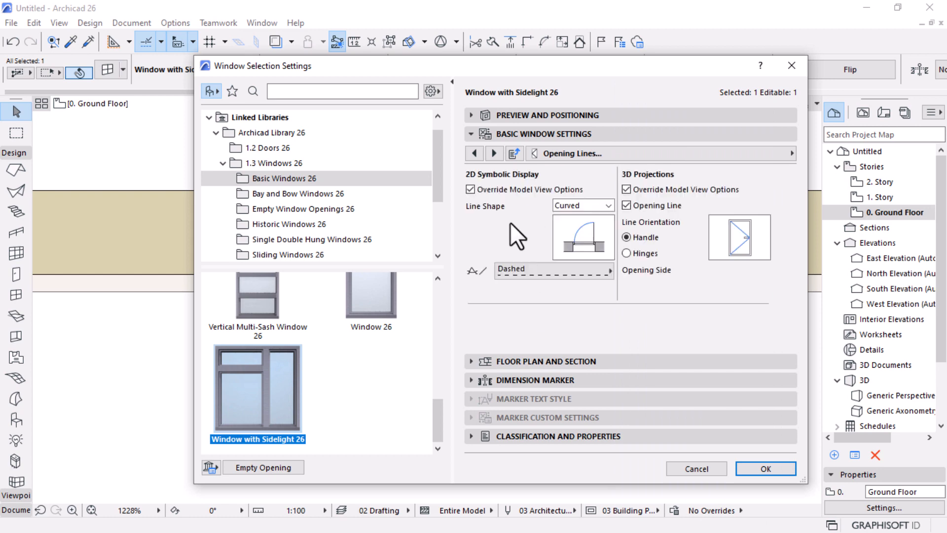
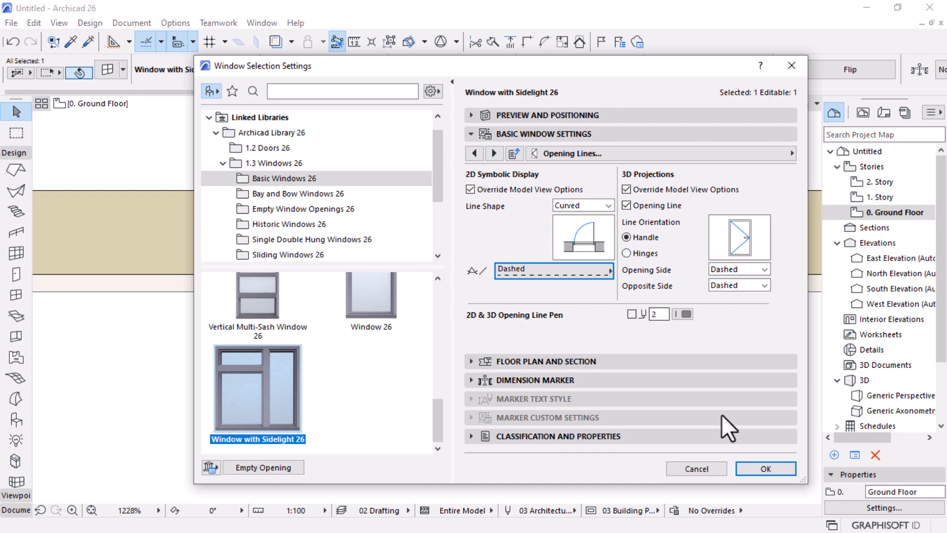
click(747, 469)
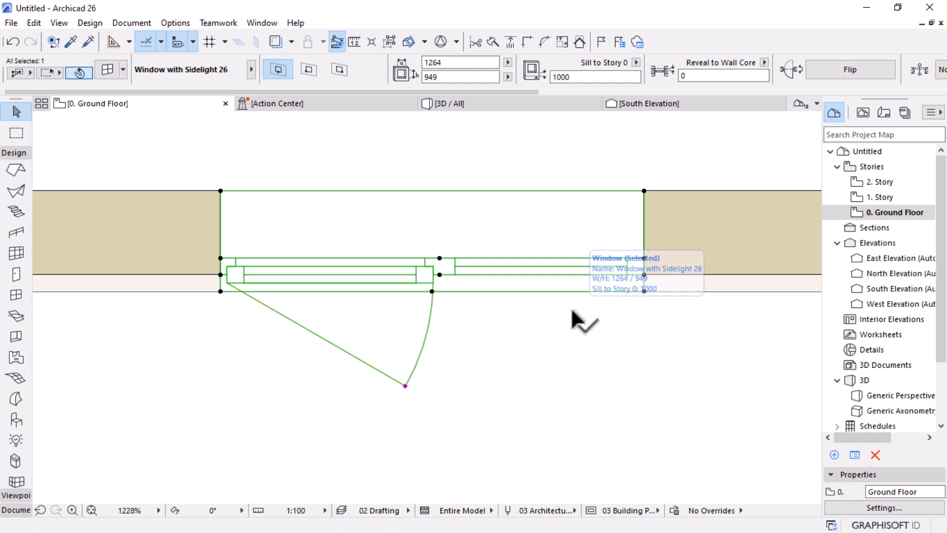
Step: Deselect the window and change the floor plan scale to 1:50
click(553, 282)
scroll(554, 282, down, 2)
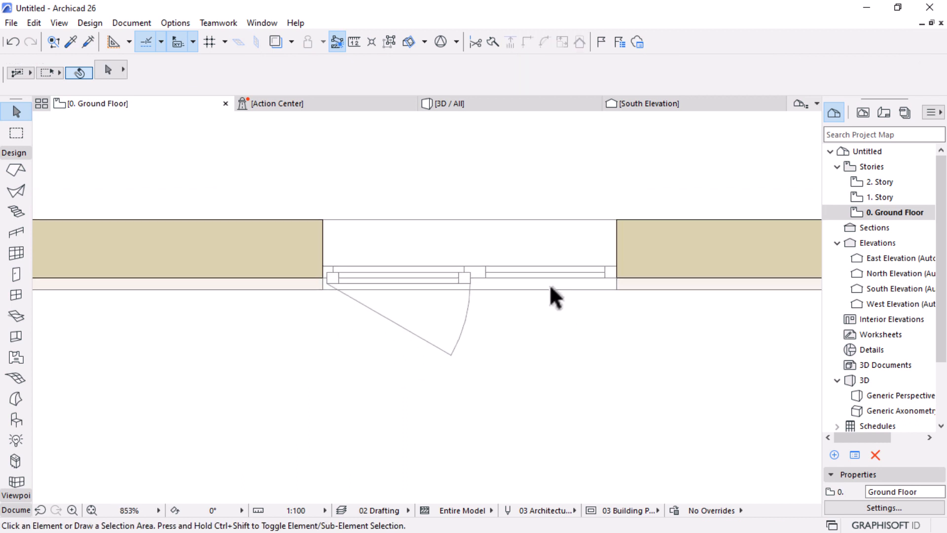
click(315, 510)
click(359, 415)
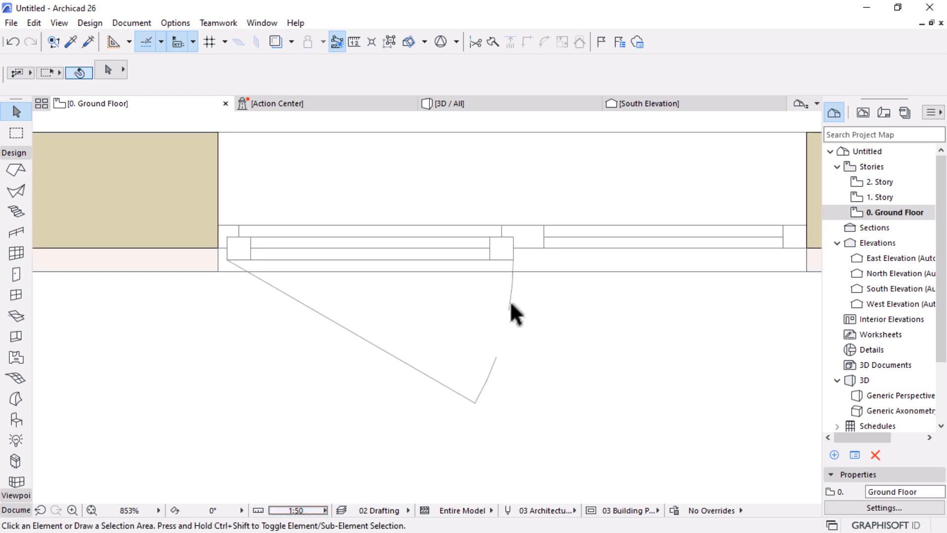
Step: Change the selected window's 2D opening line type to Hidden and apply the settings
click(476, 400)
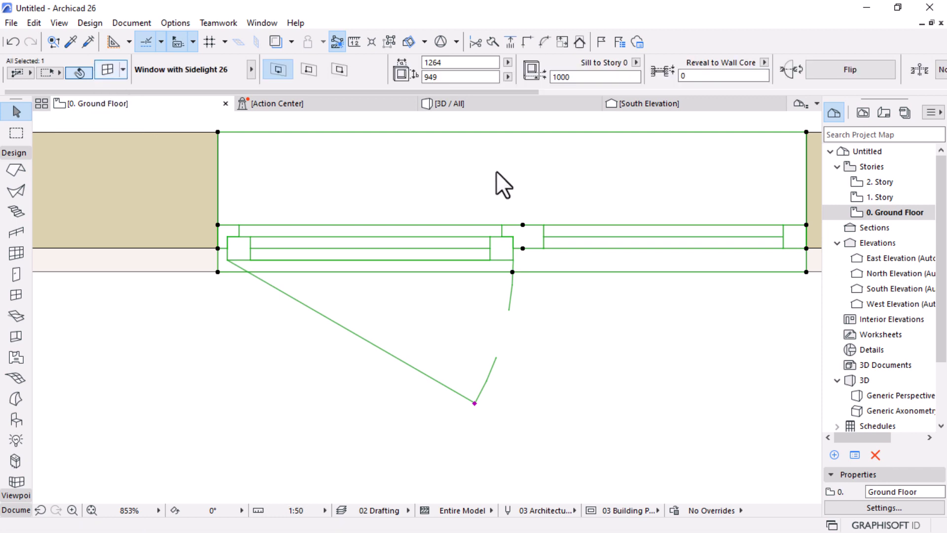
key(ctrl+t)
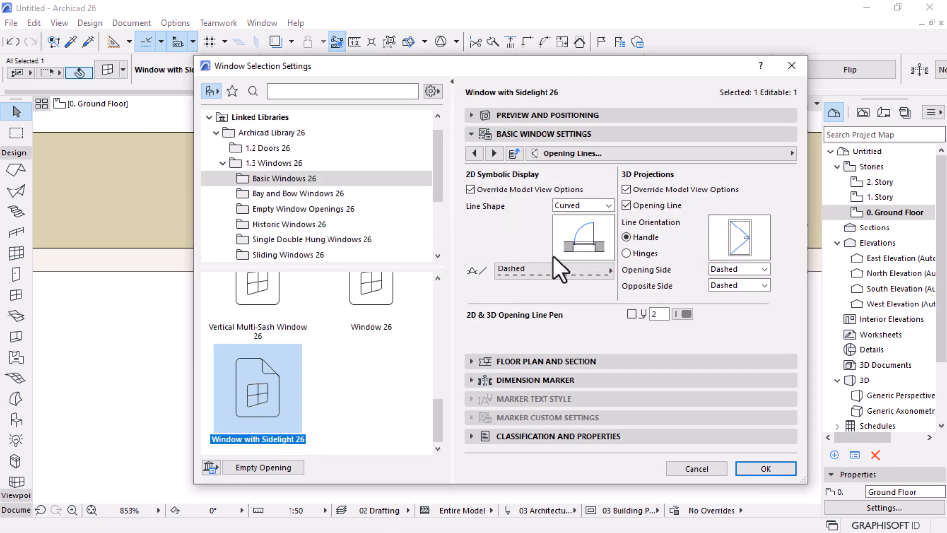
click(540, 270)
click(641, 285)
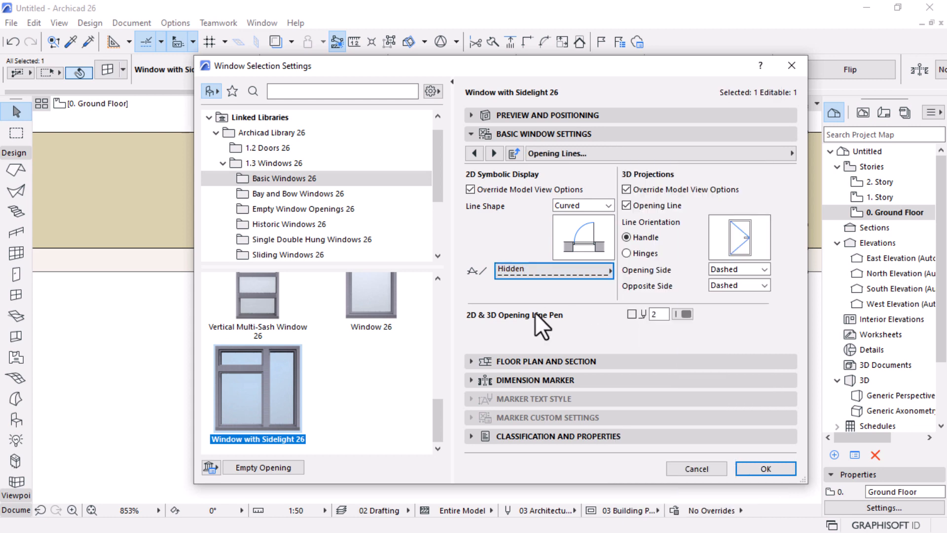
click(762, 466)
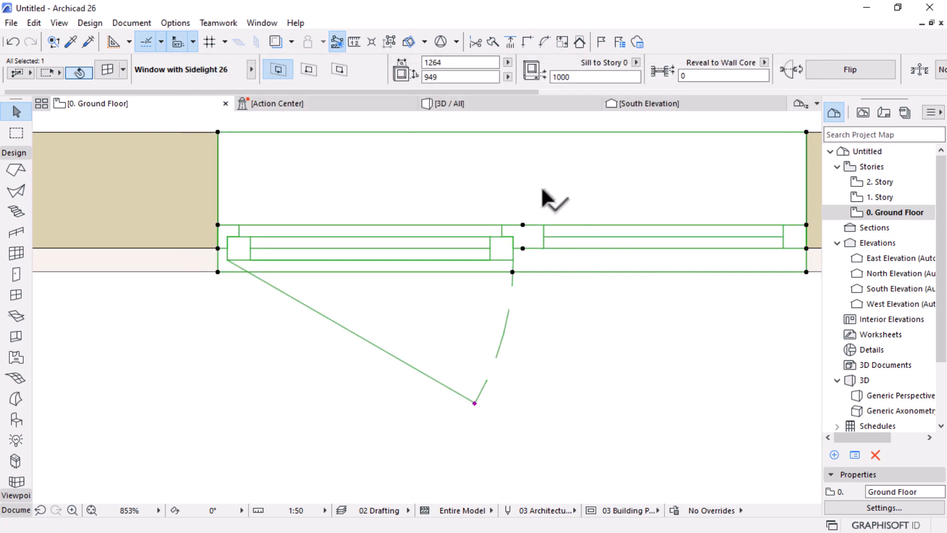
Step: Swing the left sash's 2D opening line to a wider opening angle and deselect the window
scroll(540, 185, down, 3)
click(502, 314)
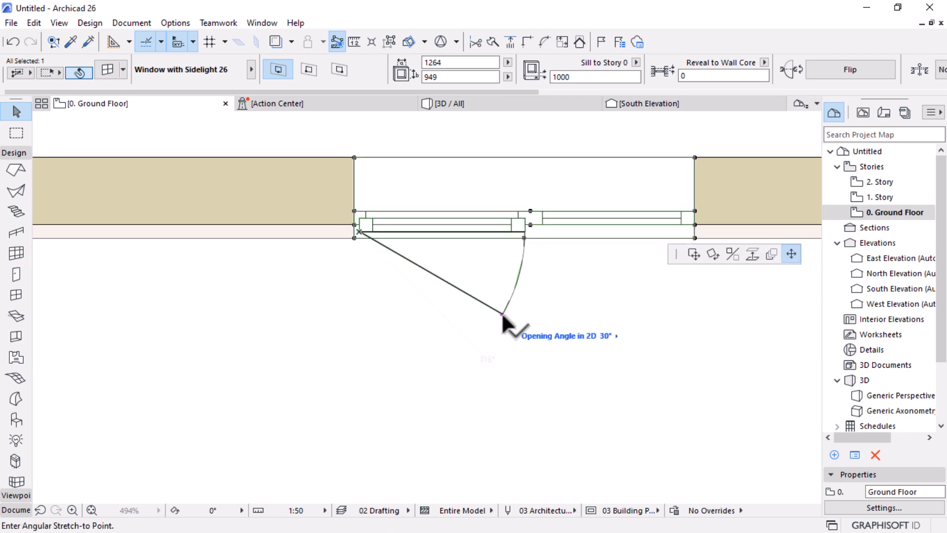
click(430, 381)
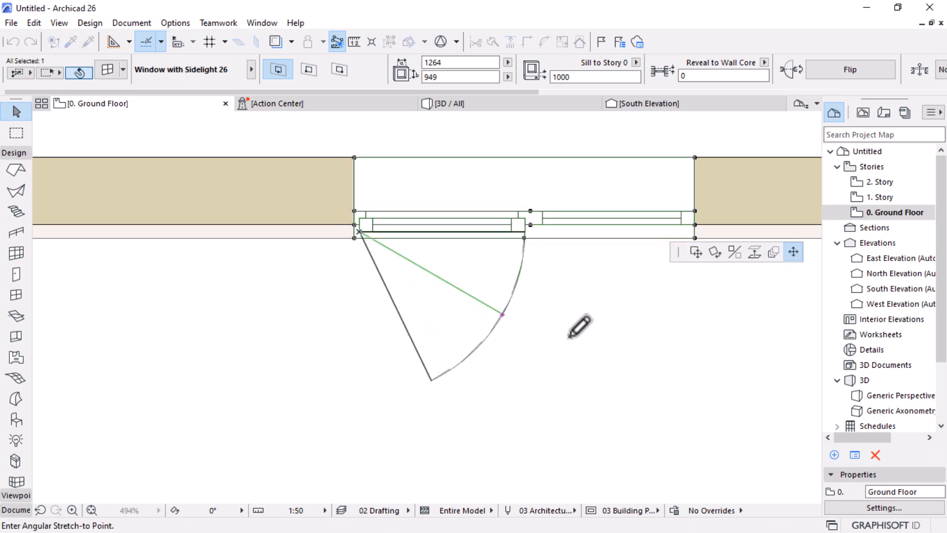
click(496, 351)
scroll(488, 351, down, 3)
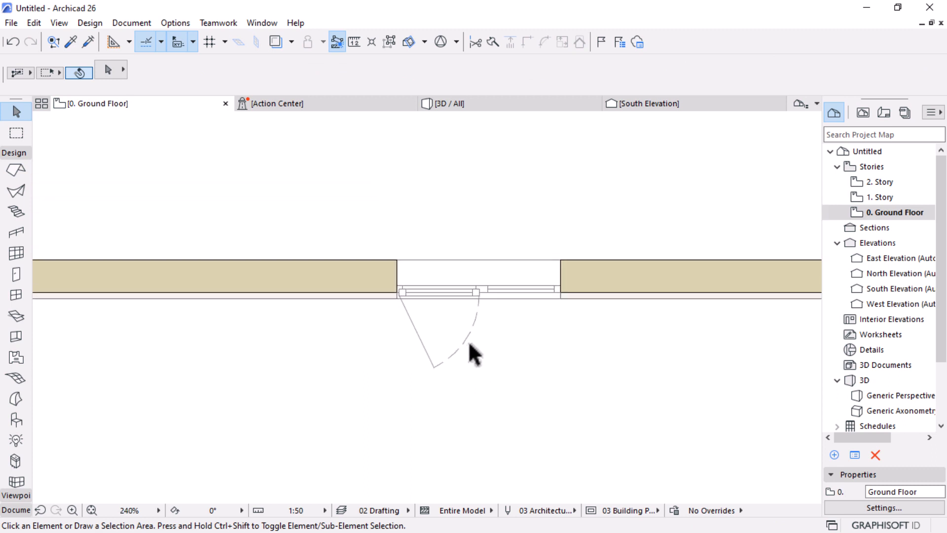
Step: Examine the window's opening symbol on the floor plan and view the window within the whole wall in 3D
scroll(535, 314, up, 2)
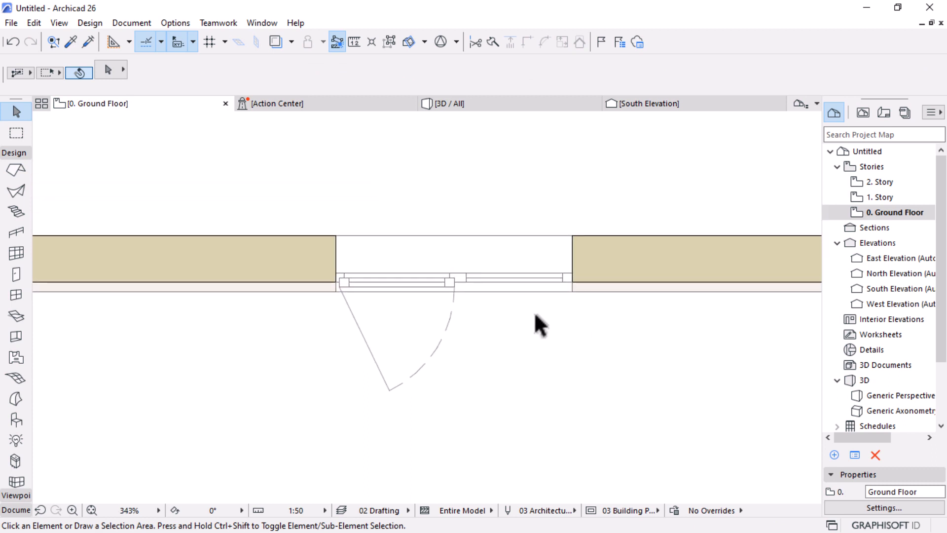
scroll(534, 314, up, 1)
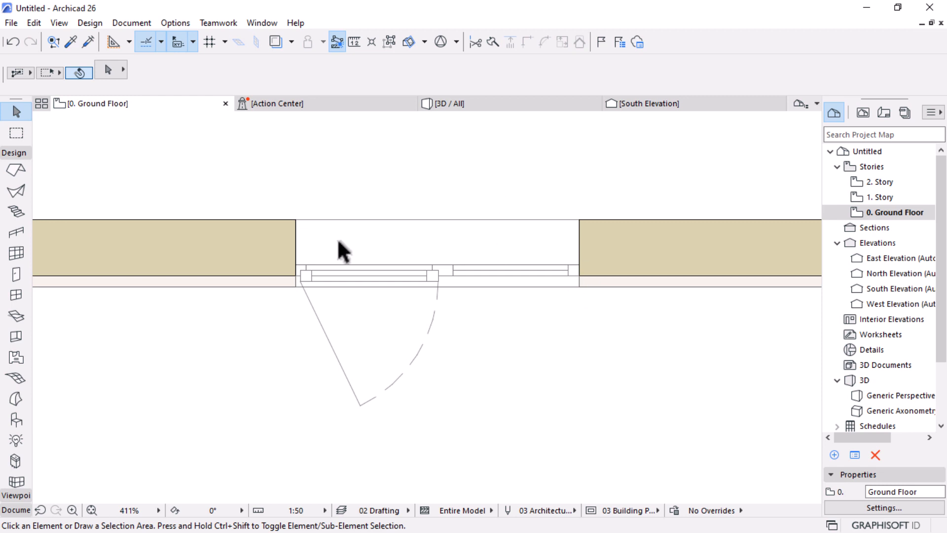
scroll(340, 247, up, 1)
scroll(434, 229, down, 3)
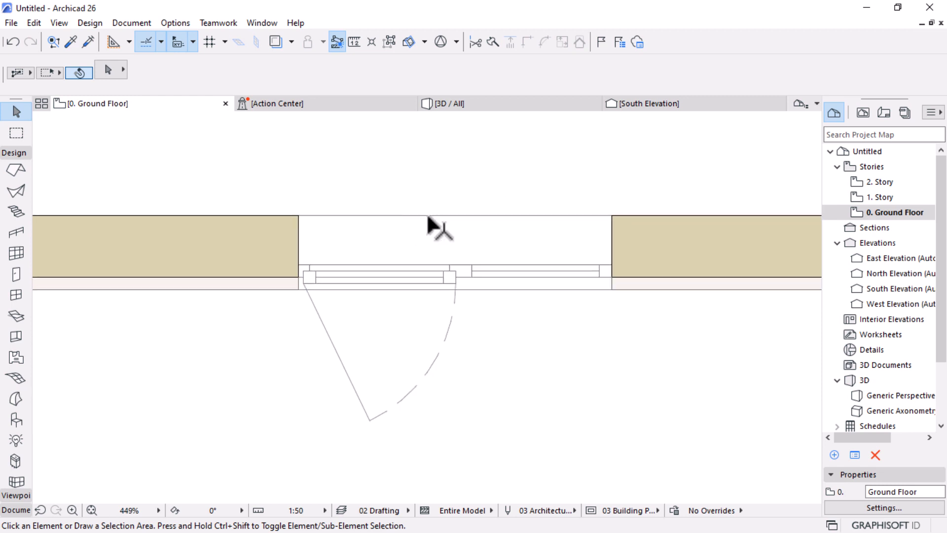
click(472, 104)
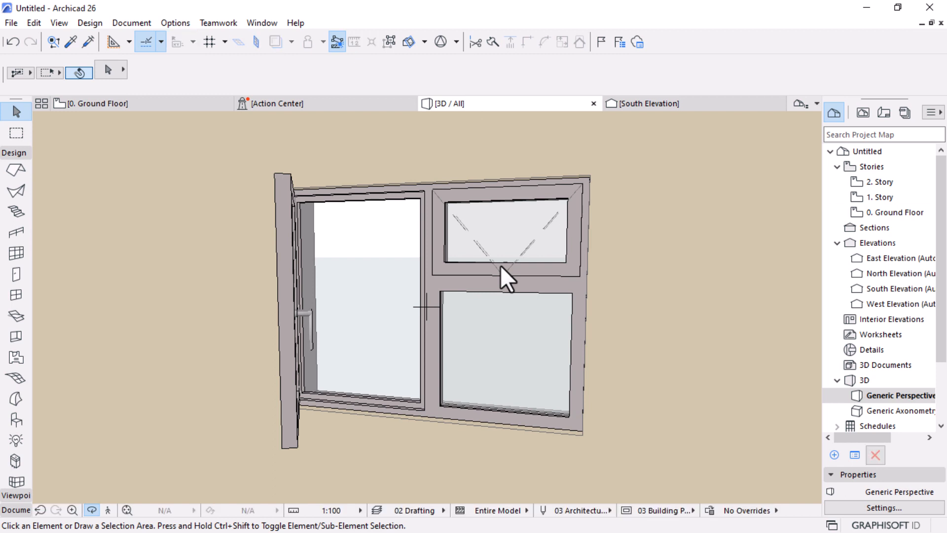
scroll(500, 265, down, 2)
shift+middle_drag(500, 265, 446, 352)
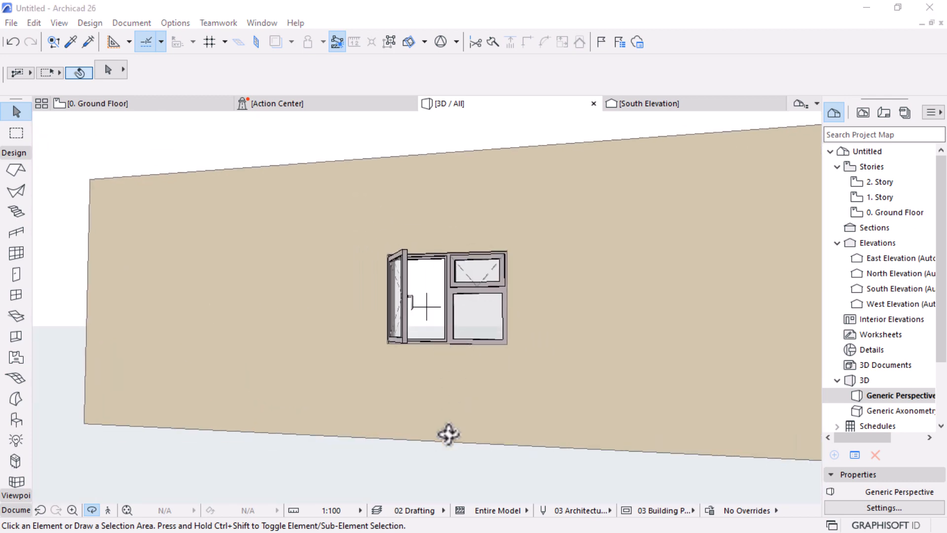
Step: Switch to Chrome to view the Z Type Residential Open Out page of the window catalogue PDF
key(super)
mouse_move(458, 521)
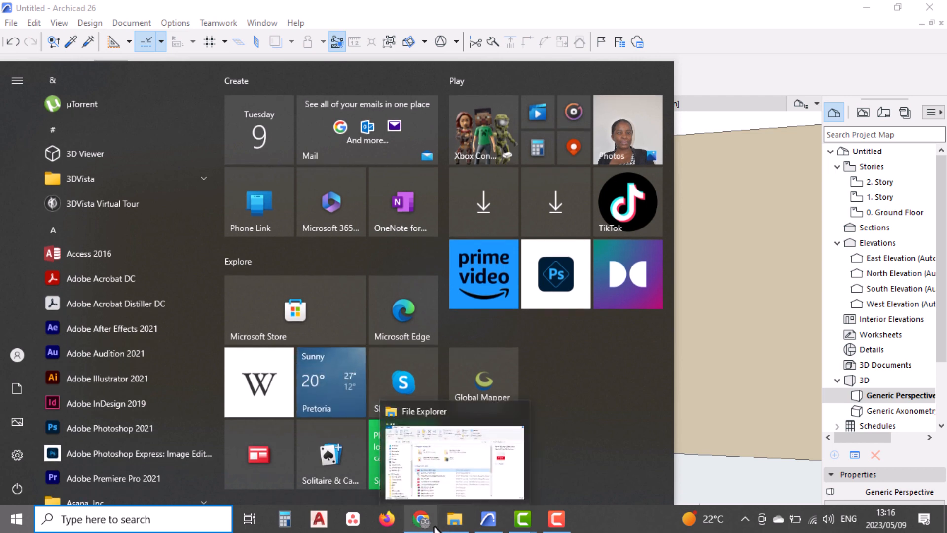
click(421, 518)
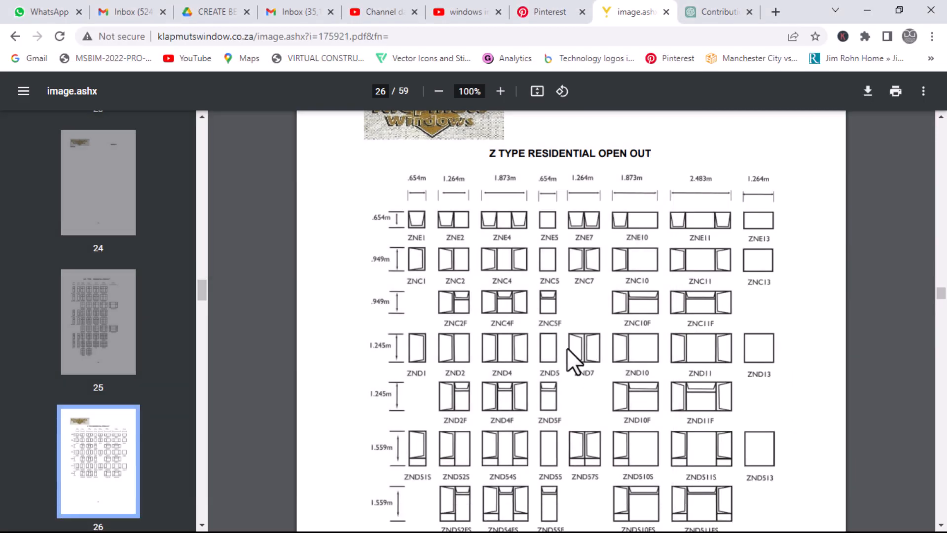
Step: Look through the window catalogue from the Z Type Residential Open Out page past the "TD" Awning Type steel windows page
scroll(567, 347, down, 1)
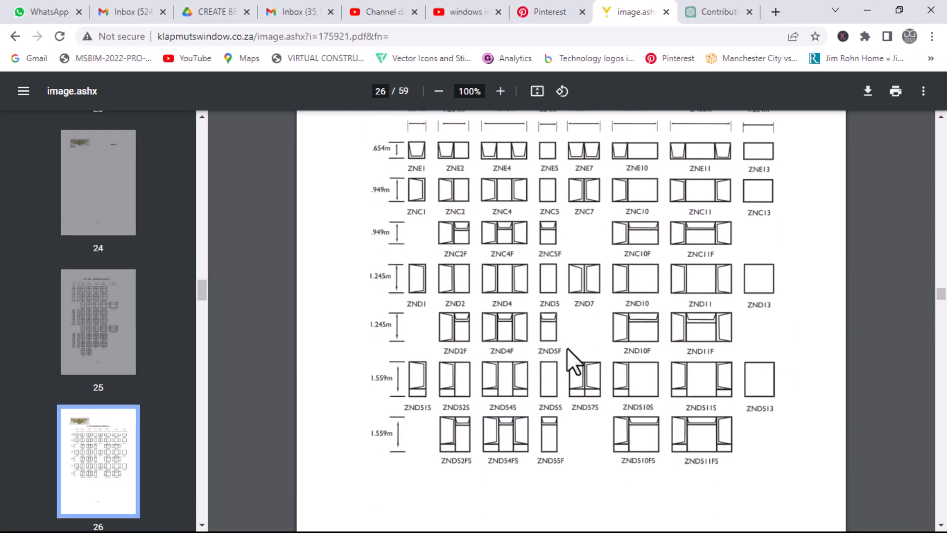
scroll(566, 347, down, 7)
scroll(567, 348, down, 6)
scroll(566, 348, down, 2)
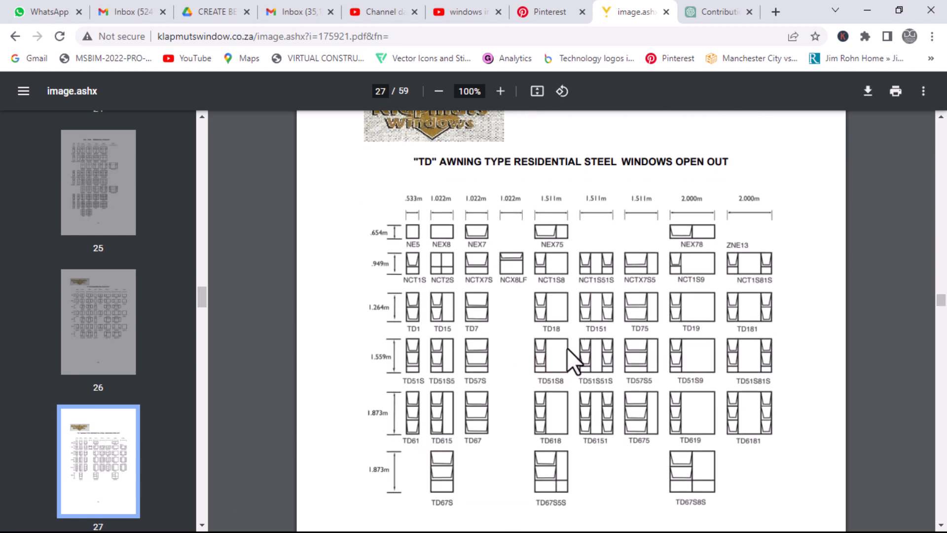
scroll(566, 347, down, 4)
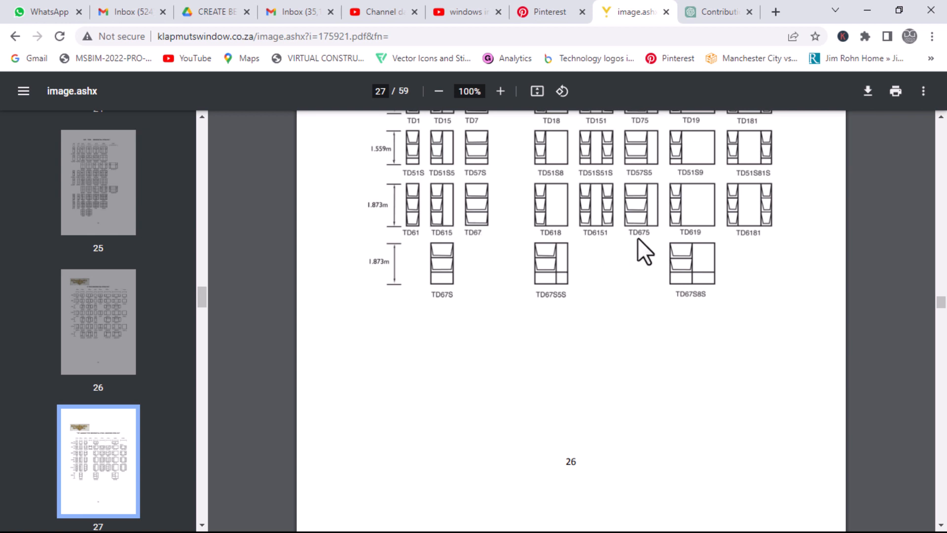
scroll(640, 236, down, 10)
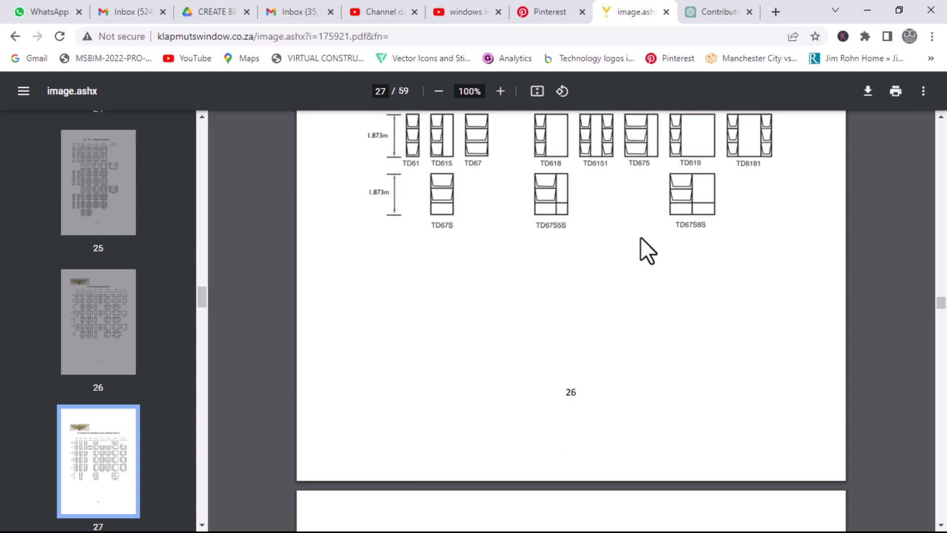
scroll(640, 238, down, 12)
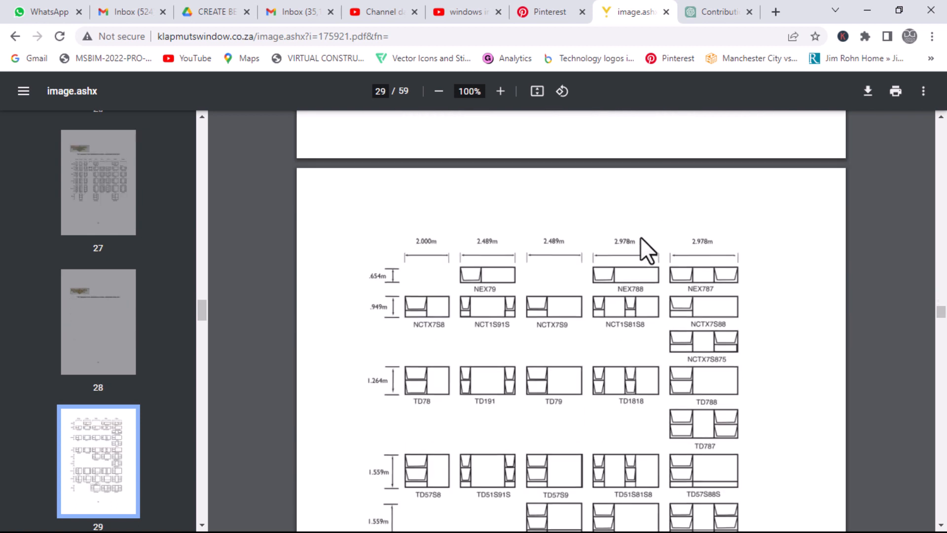
Step: Examine the awning window layouts and sizes on page 29 of the catalogue, enlarging the PDF to 110%
scroll(640, 236, down, 2)
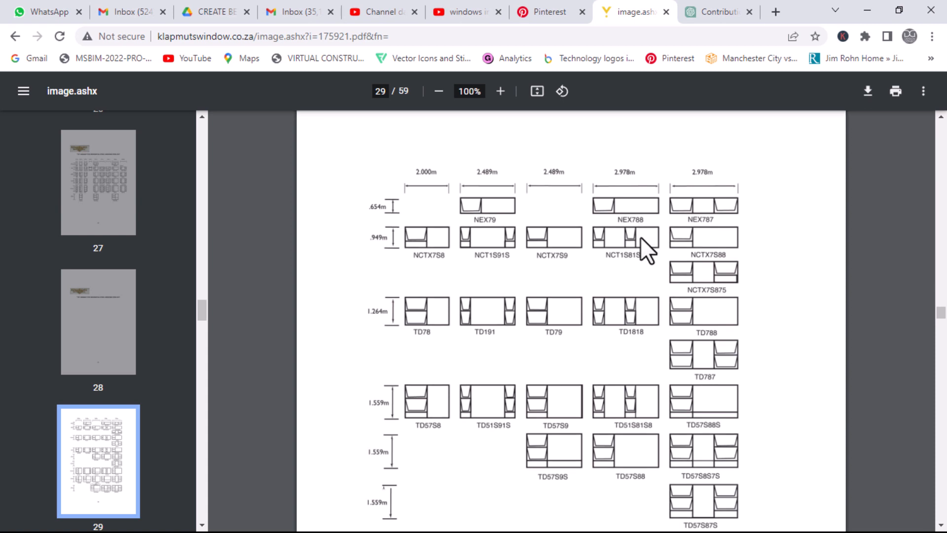
scroll(640, 237, down, 3)
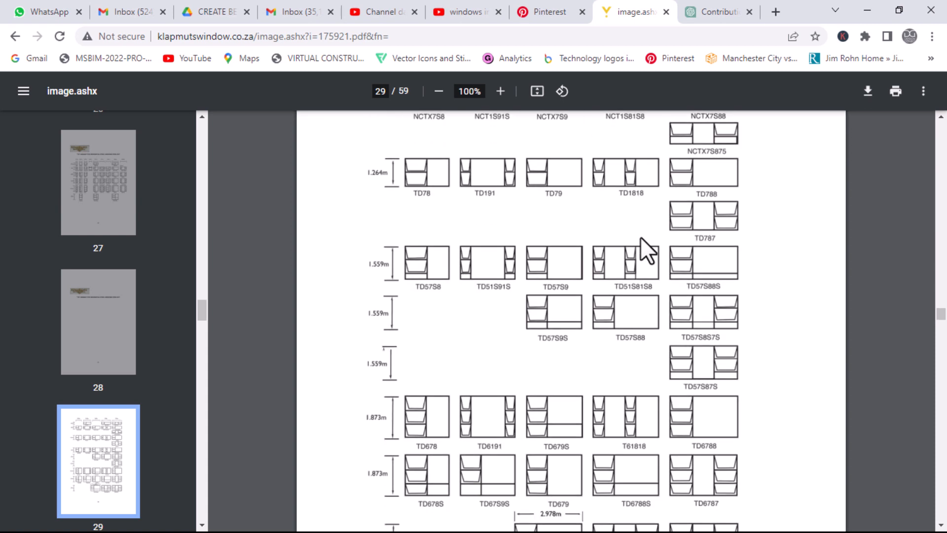
scroll(640, 237, down, 2)
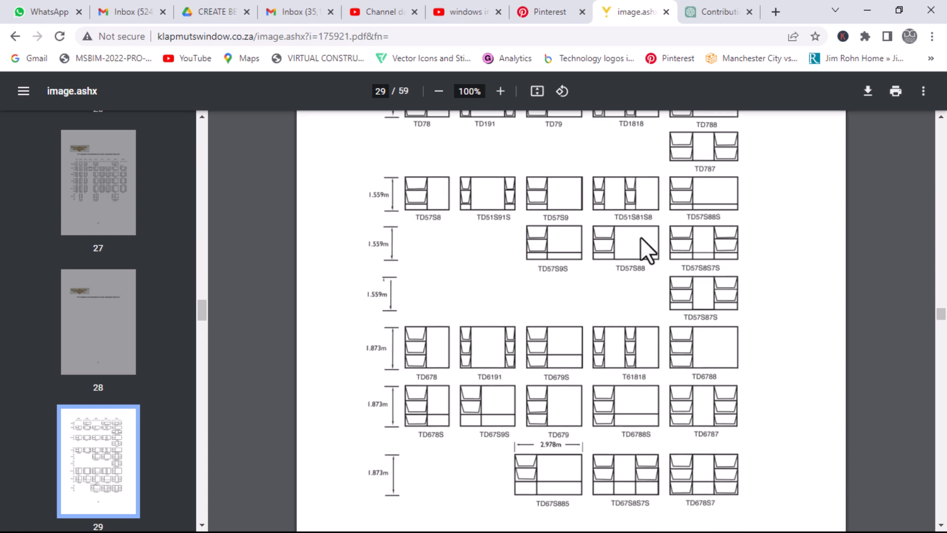
scroll(640, 237, down, 3)
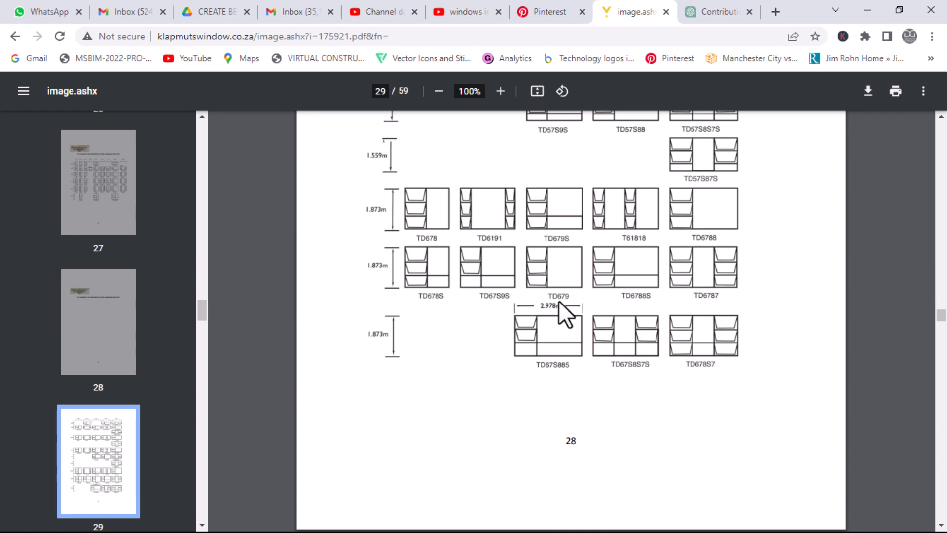
scroll(553, 295, up, 2)
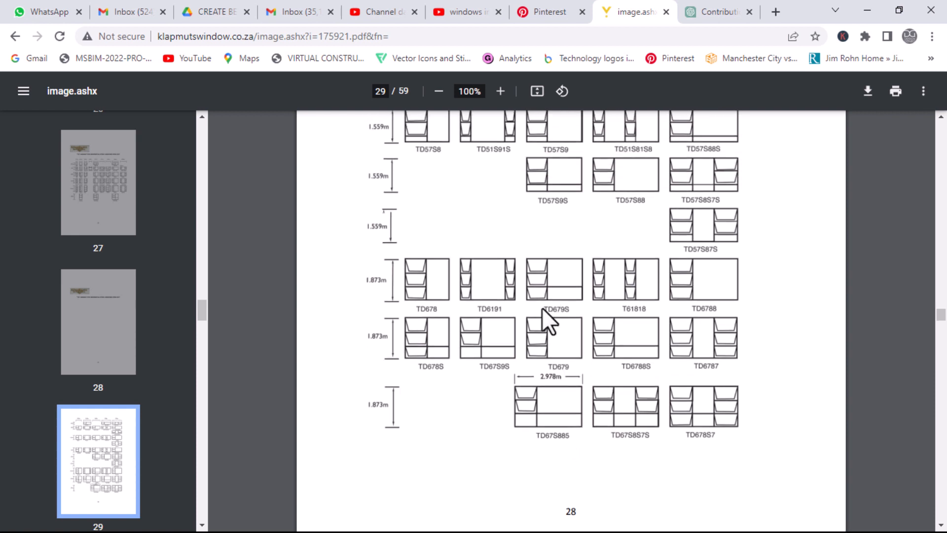
scroll(542, 308, up, 6)
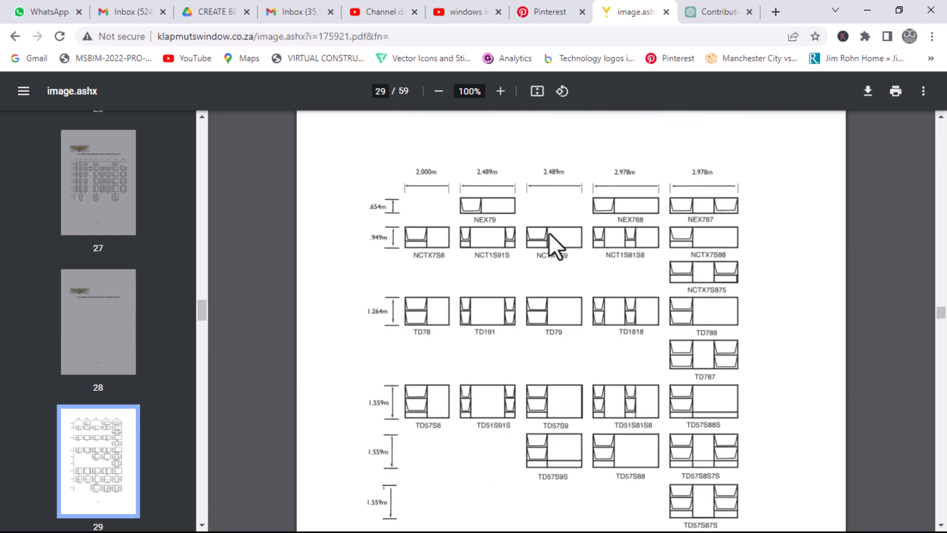
scroll(549, 233, down, 4)
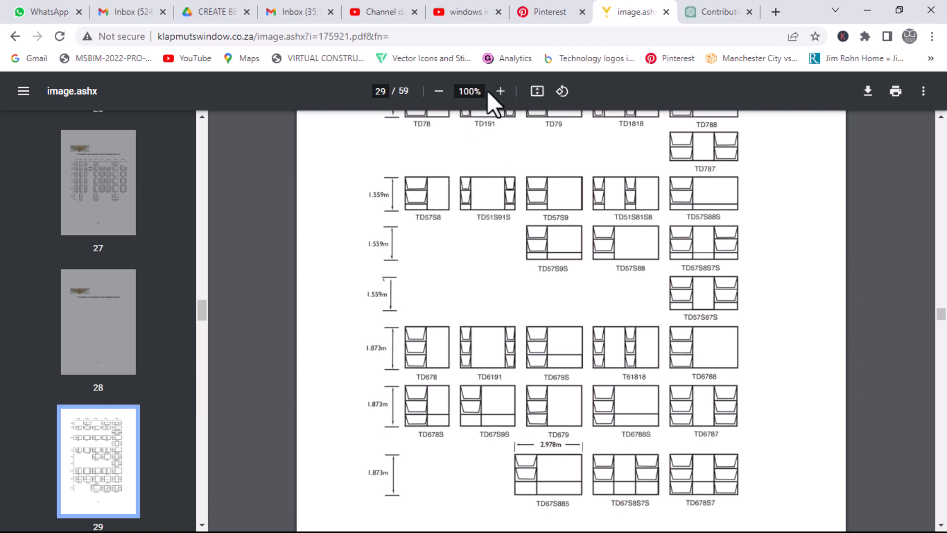
click(500, 90)
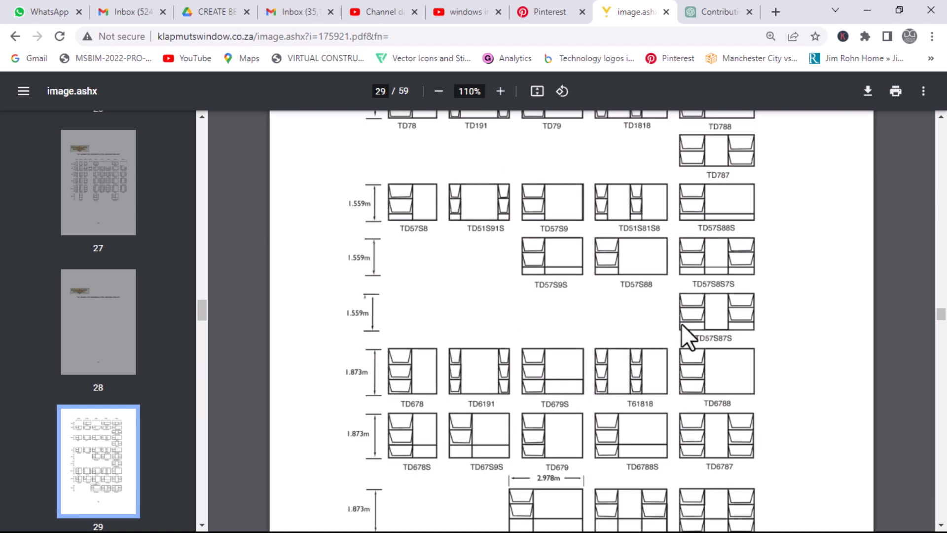
scroll(685, 330, down, 1)
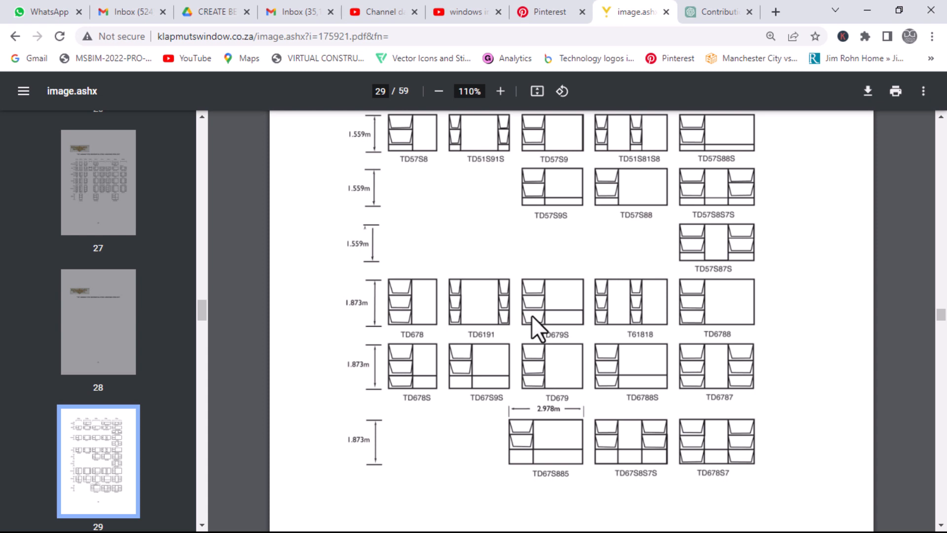
scroll(534, 254, up, 3)
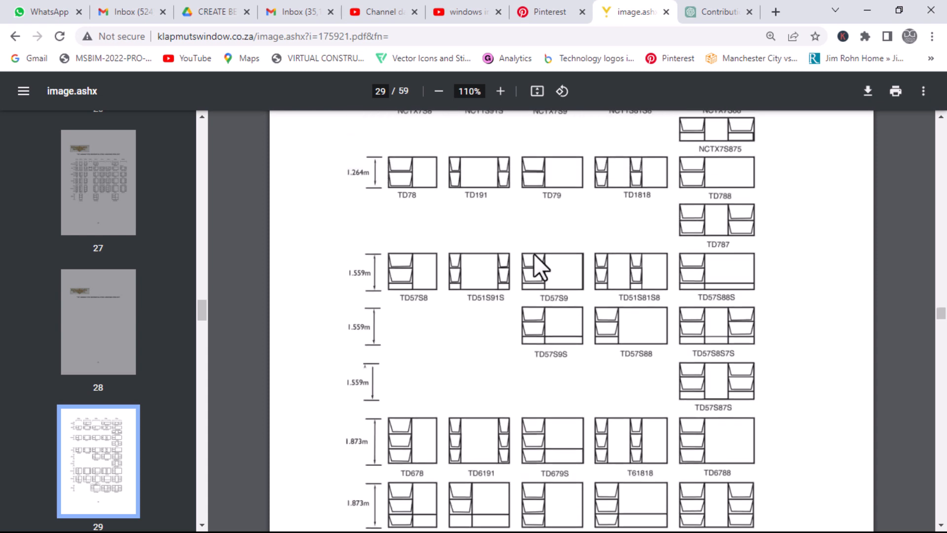
scroll(533, 254, up, 4)
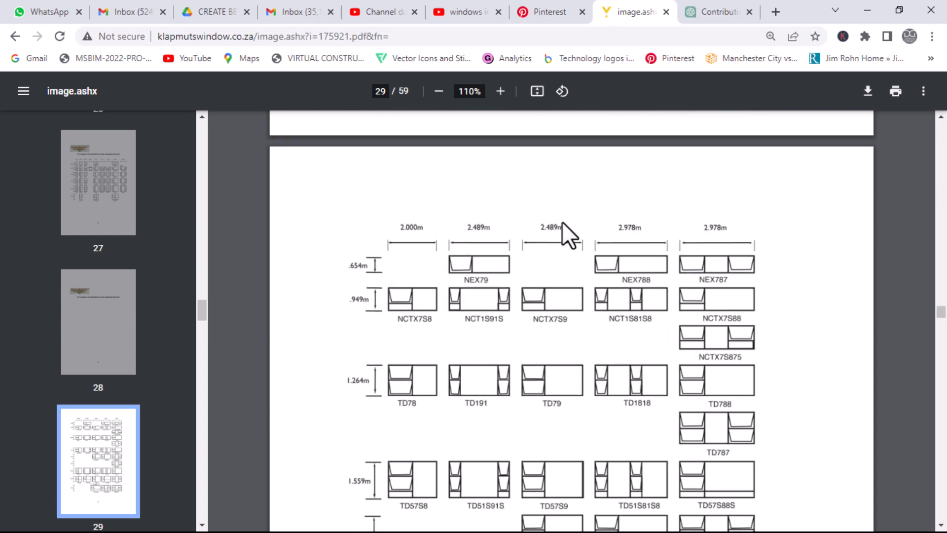
scroll(484, 505, down, 1)
Step: Switch to Archicad and view the wall with the sidelight window from the front in 3D
key(super)
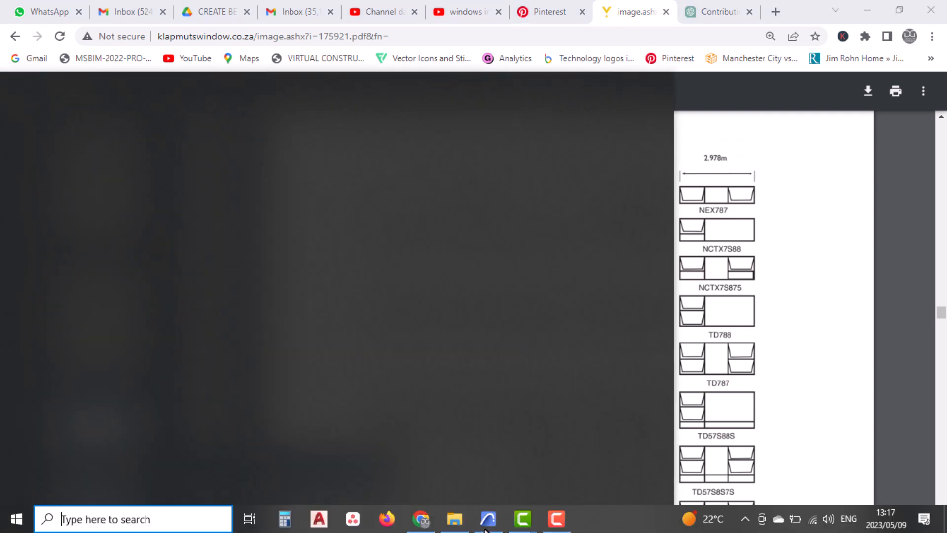
click(489, 521)
scroll(576, 296, down, 1)
drag(530, 331, 601, 371)
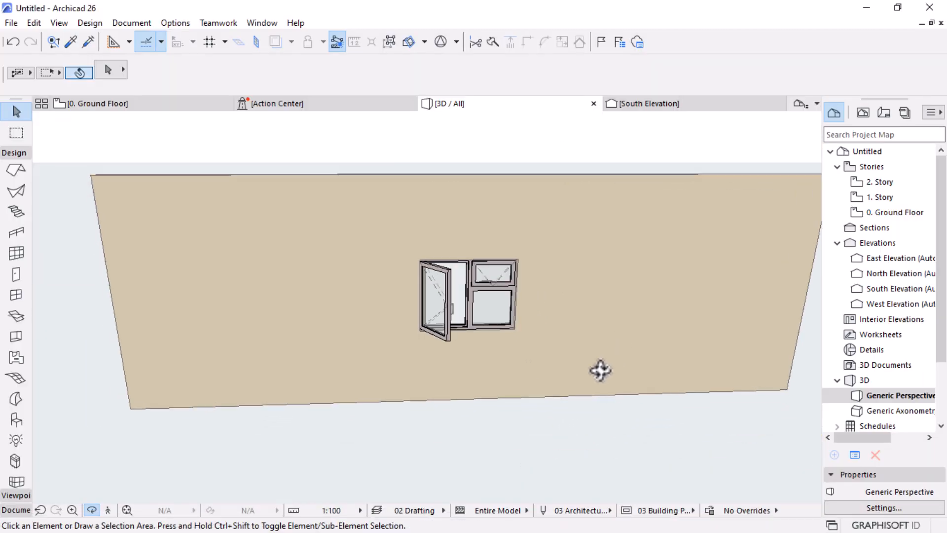
scroll(438, 284, up, 2)
key(Escape)
Step: Place a copy of the Window with Sidelight further along the same wall, to the right of the original, in 3D
click(477, 312)
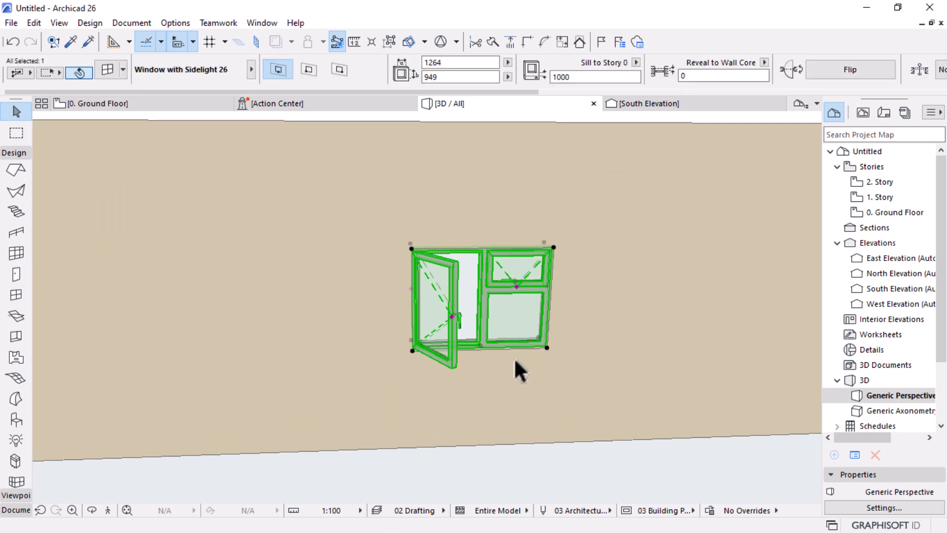
key(ctrl+d)
click(547, 348)
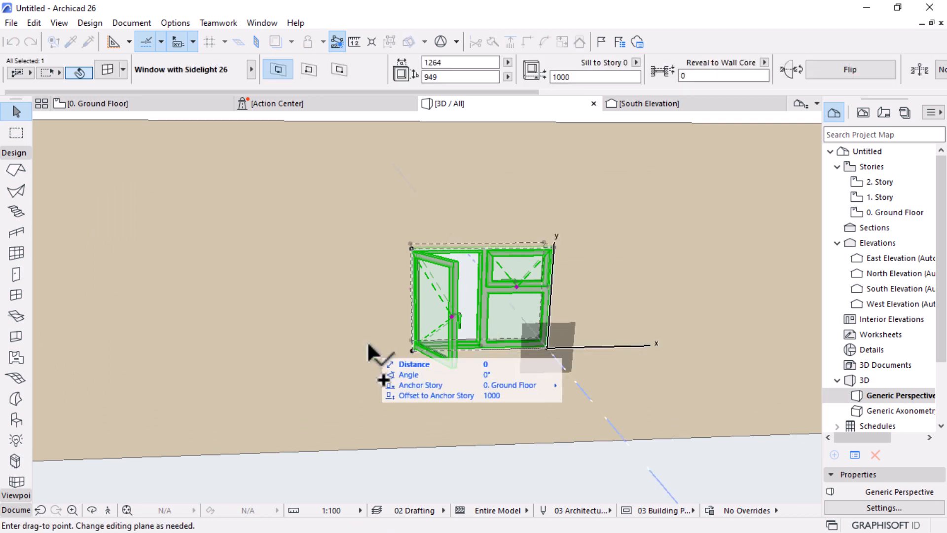
scroll(368, 344, down, 3)
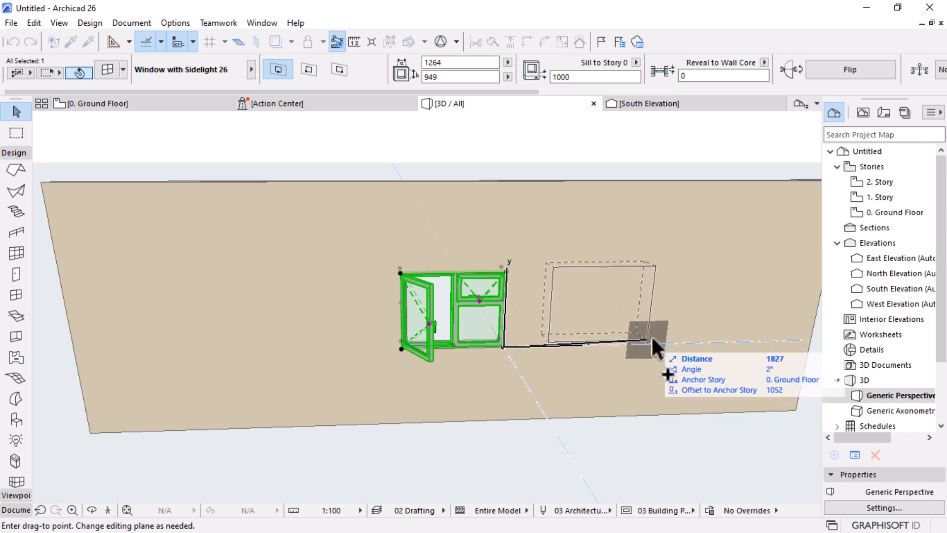
click(663, 345)
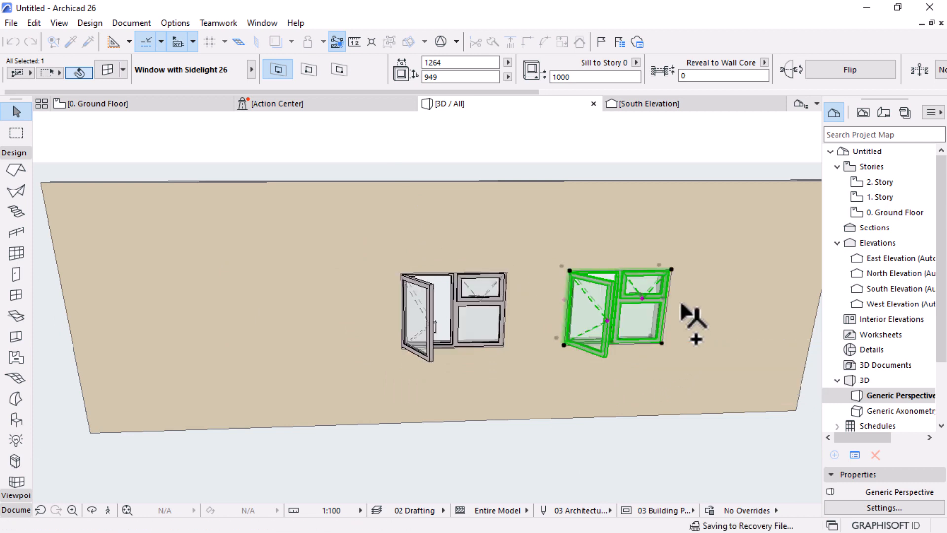
Step: Open the copied window's selection settings and look through the window types in the Basic Windows 26 library folder
scroll(688, 321, up, 5)
click(657, 277)
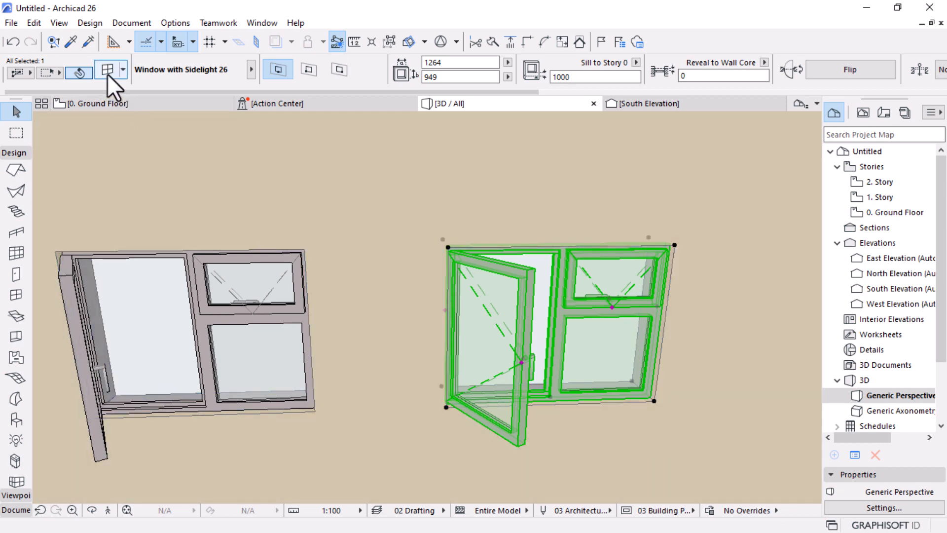
click(108, 70)
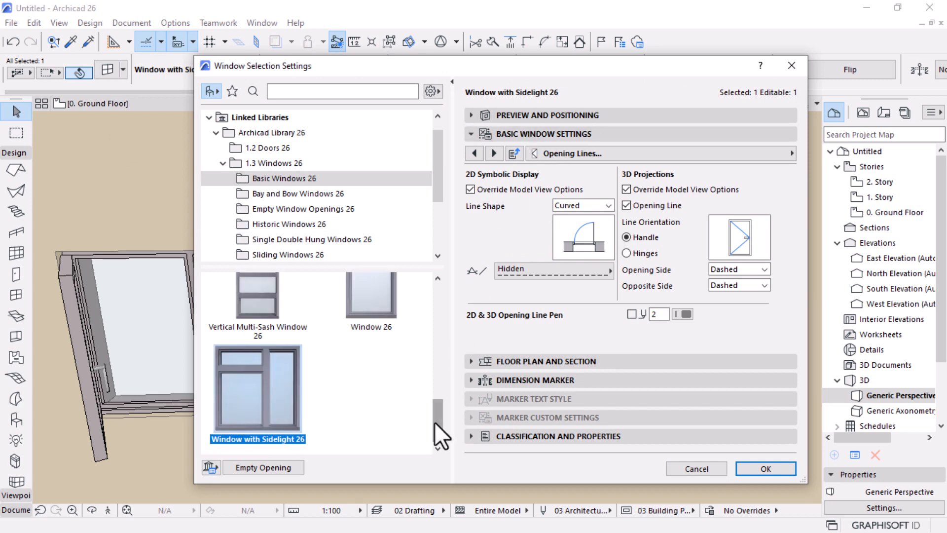
drag(434, 422, 440, 297)
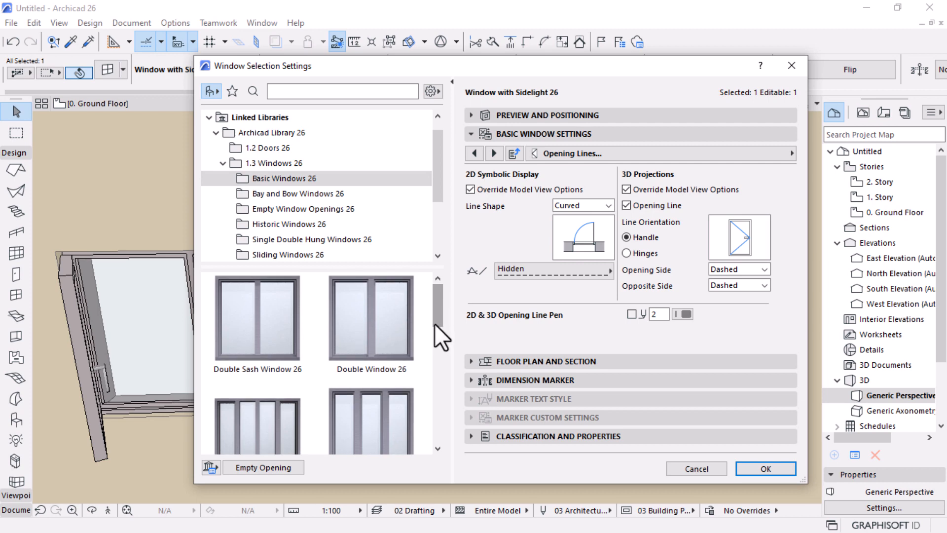
scroll(395, 385, down, 10)
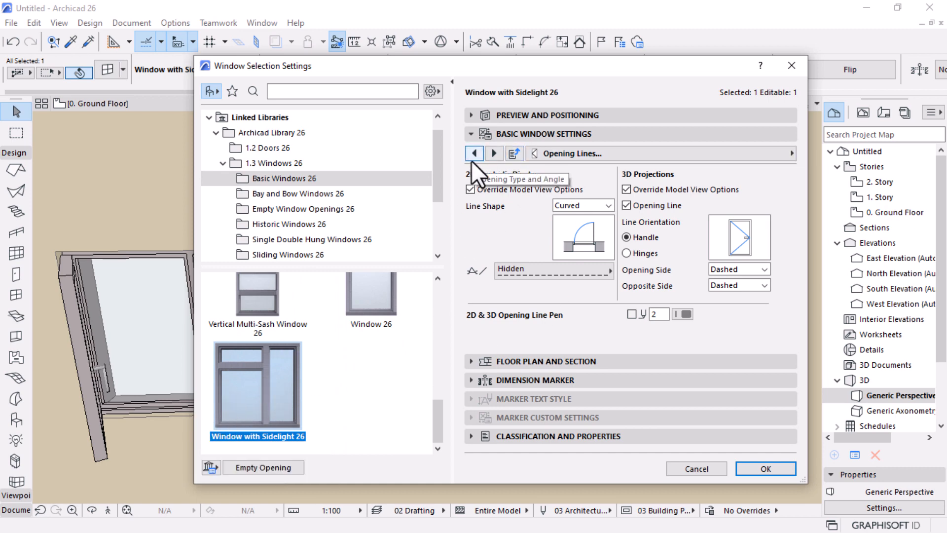
Step: Enable the Lower Transom in the copied window's Shape settings and show the window preview
click(776, 157)
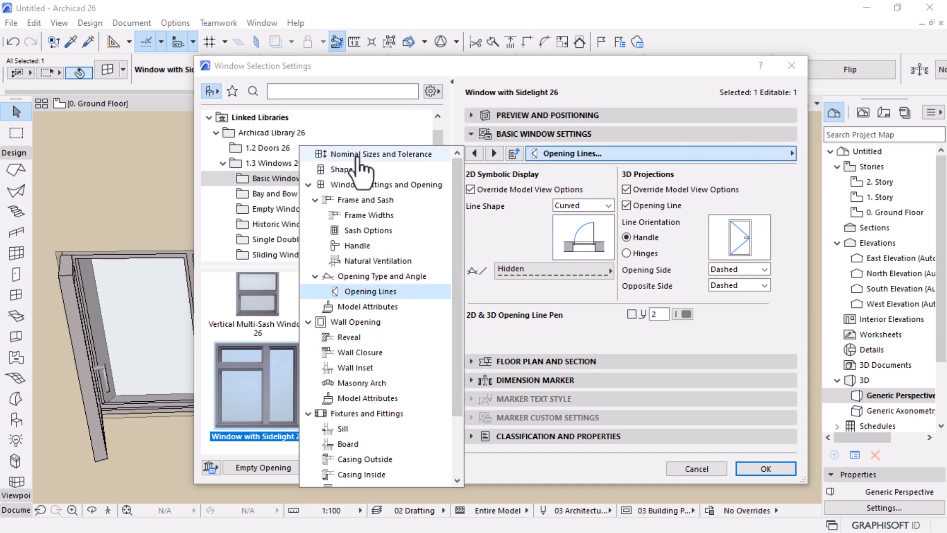
click(357, 186)
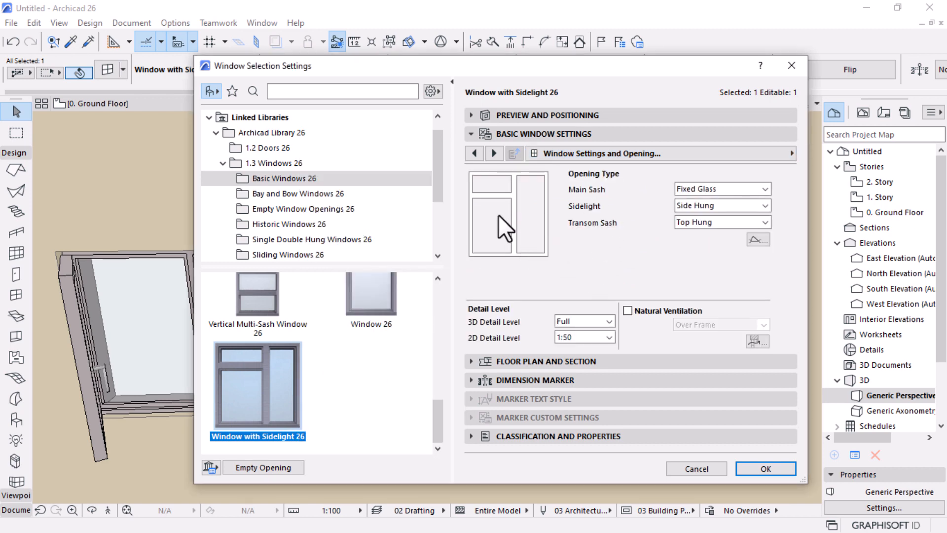
click(474, 152)
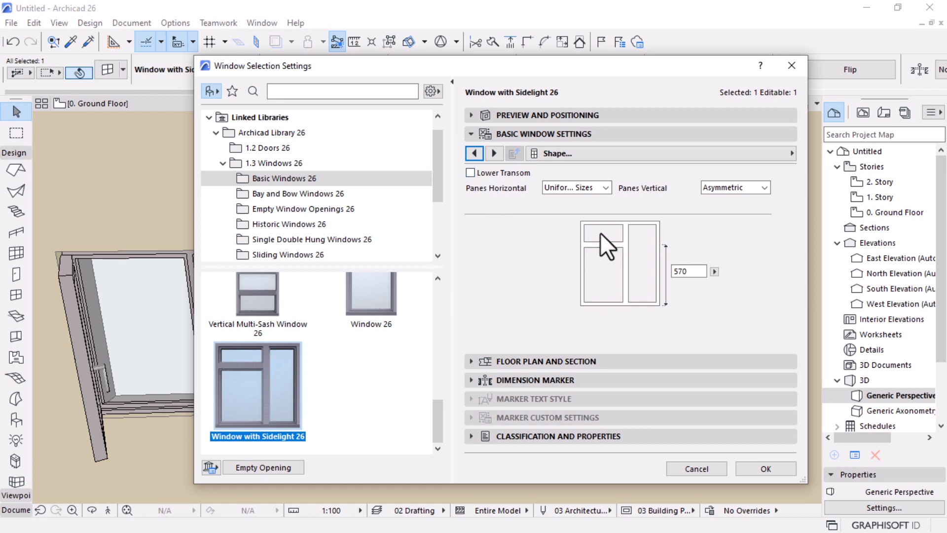
drag(612, 72, 614, 102)
click(507, 207)
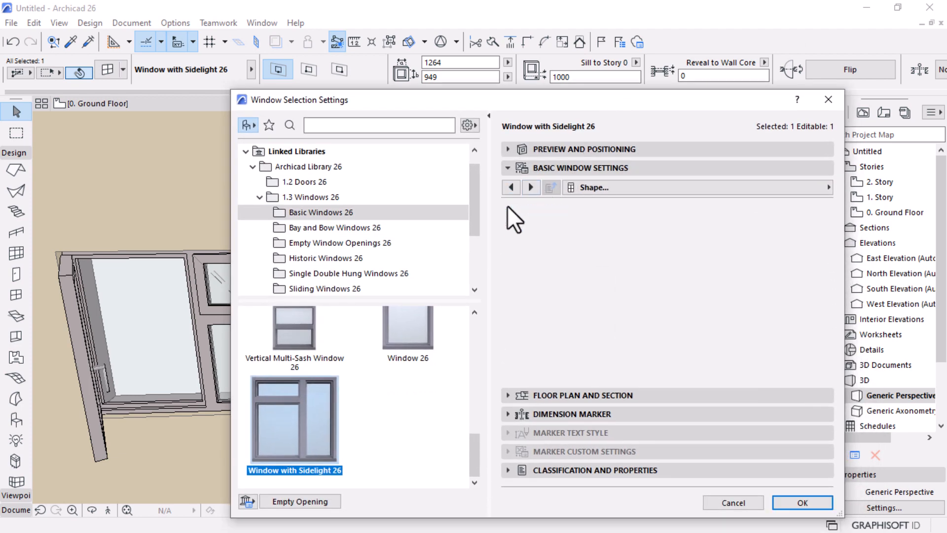
click(565, 152)
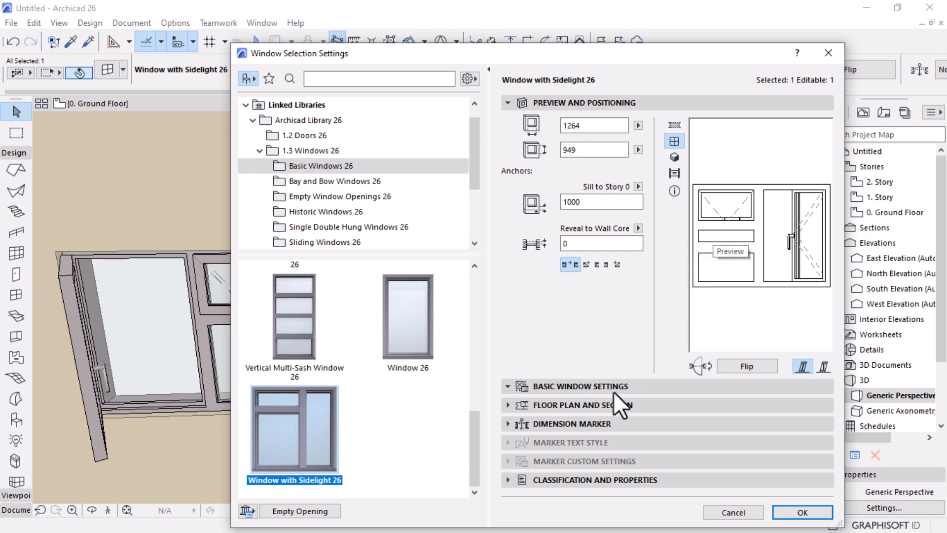
Step: Try the Asymmetric and Uniform Frame Distances options for the horizontal panes in the Shape settings and check the window preview
click(511, 389)
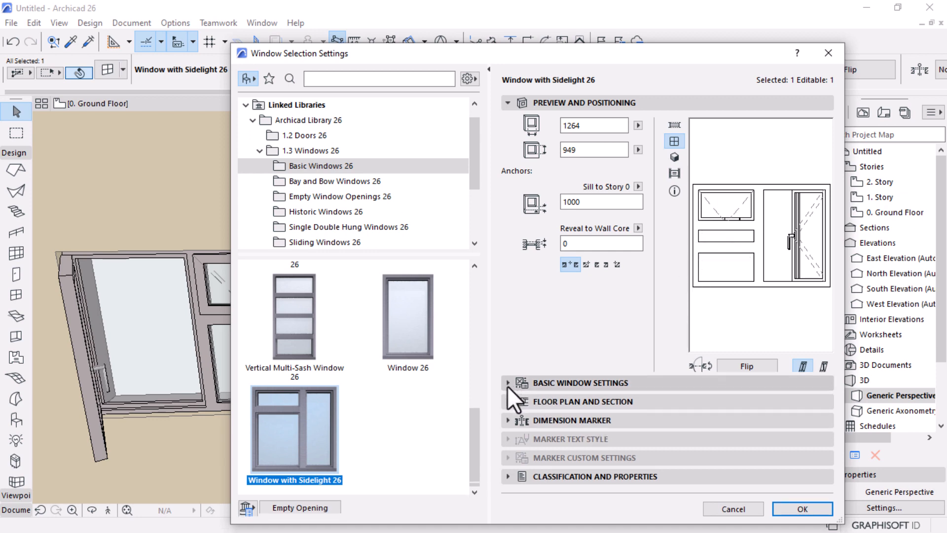
click(511, 391)
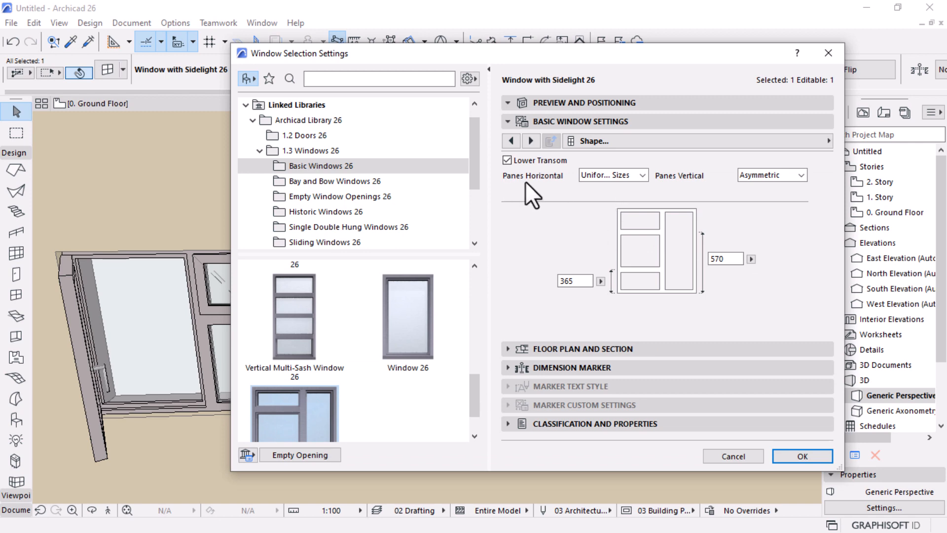
click(638, 174)
click(602, 197)
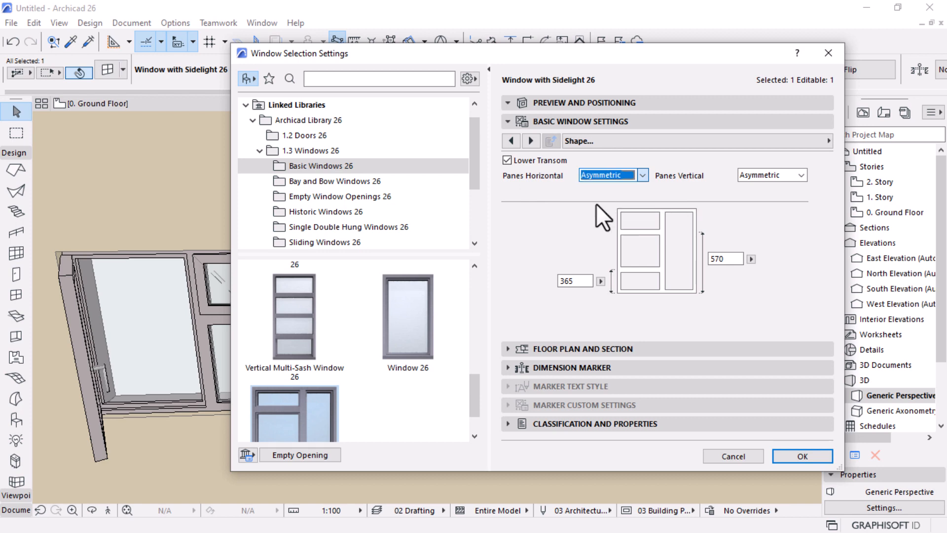
click(641, 174)
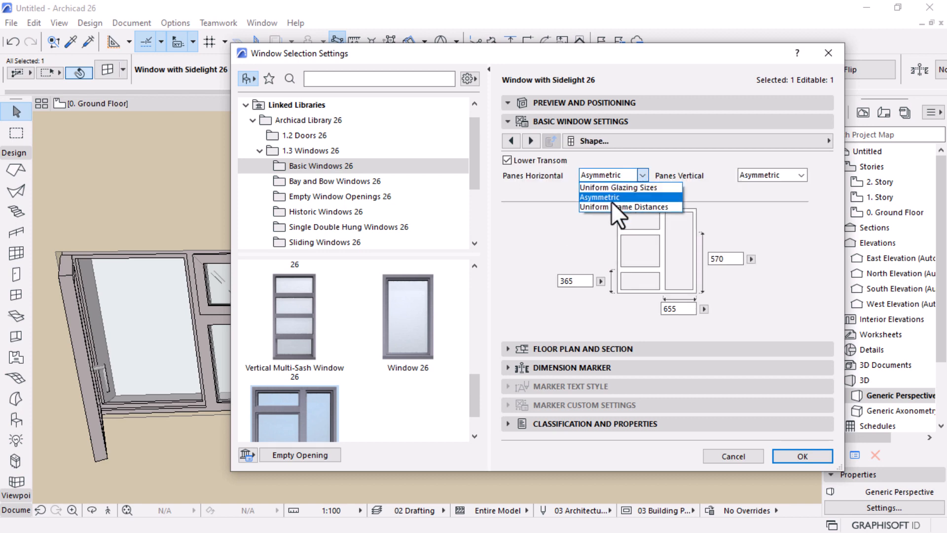
click(598, 205)
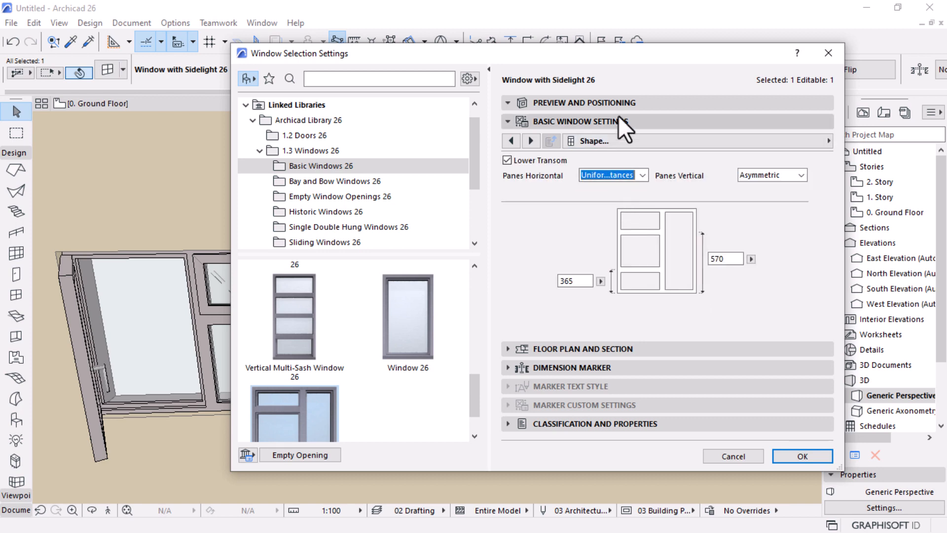
click(629, 102)
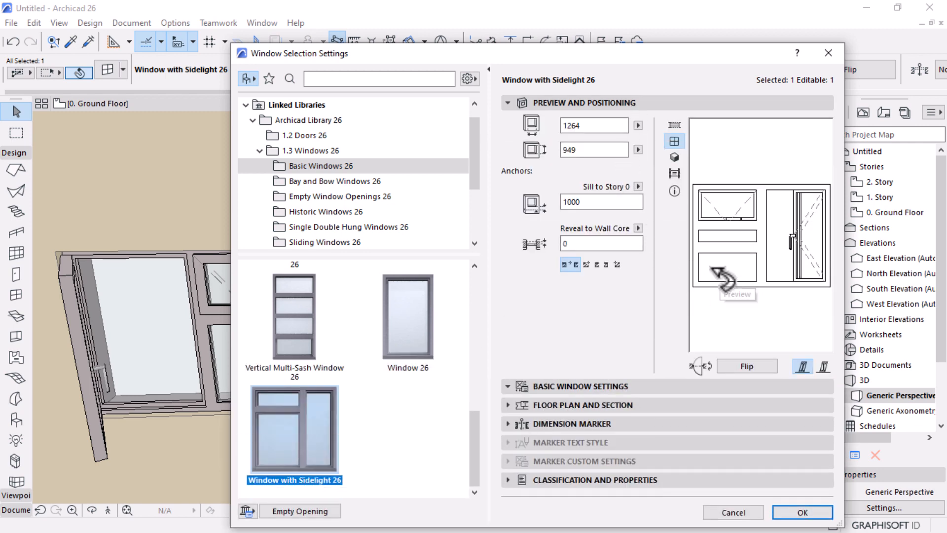
click(574, 387)
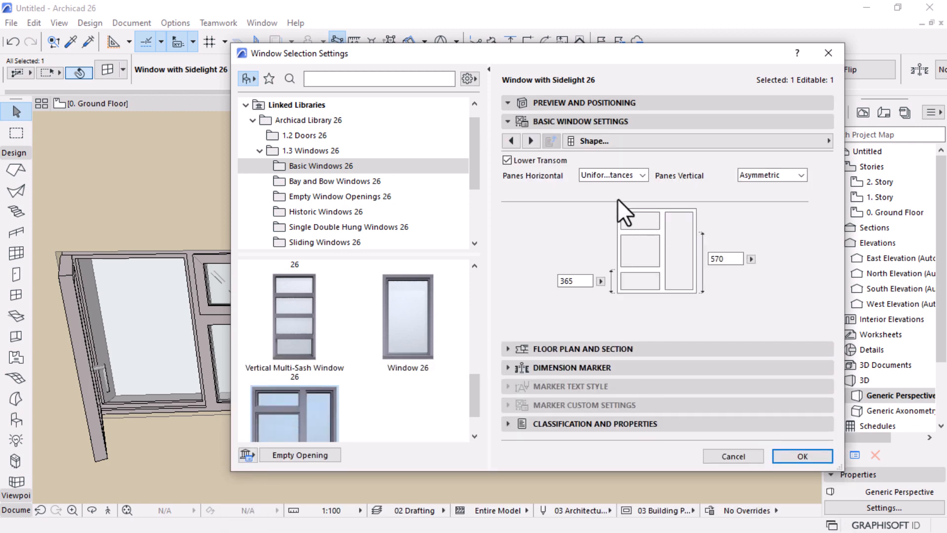
Step: Set the horizontal panes to Asymmetric and check the result in the window preview
click(622, 178)
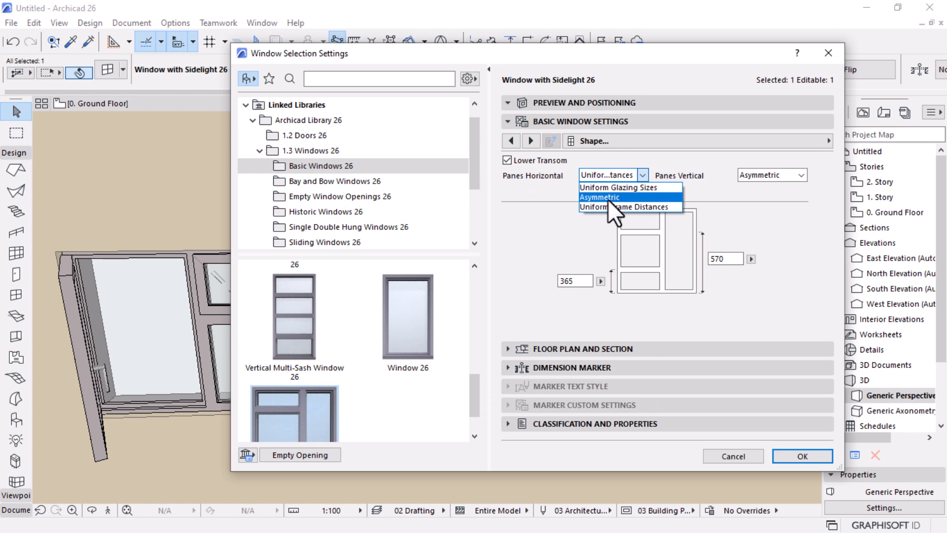
click(606, 198)
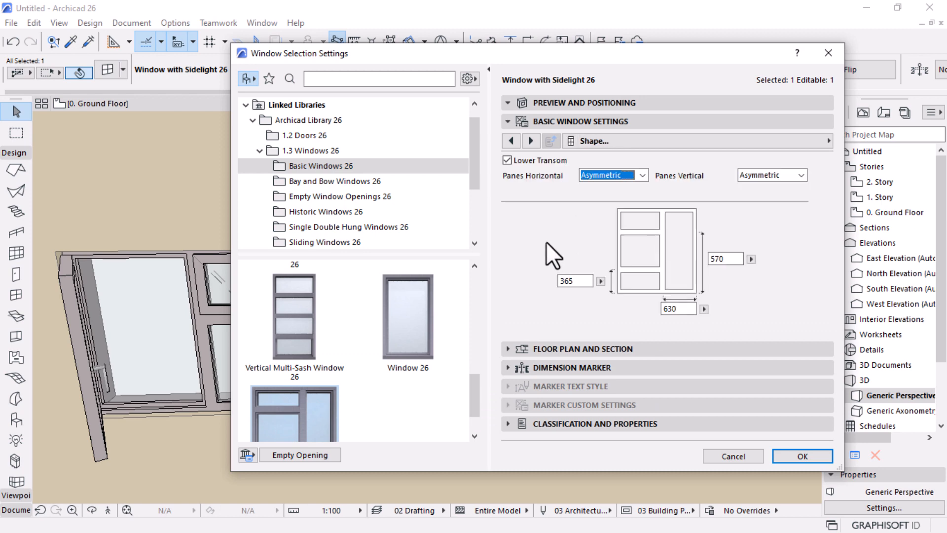
click(678, 104)
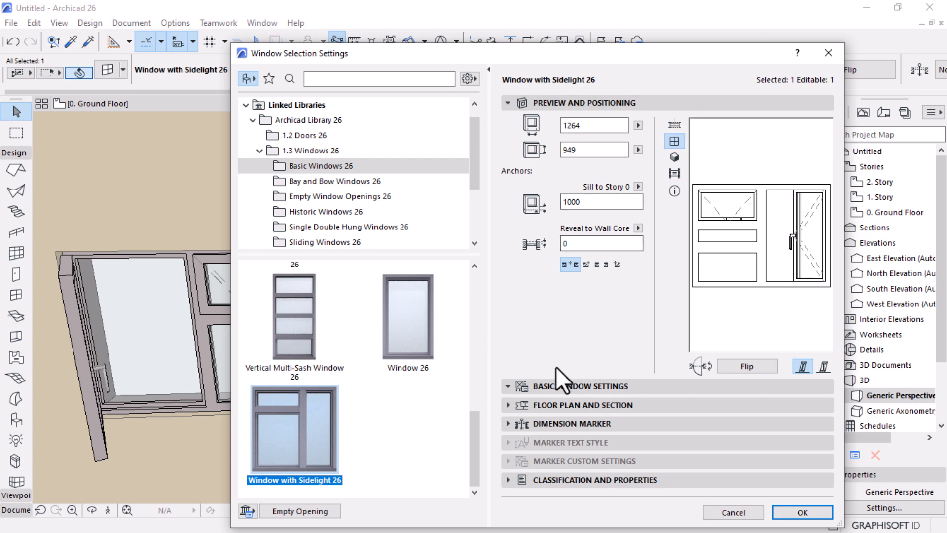
click(518, 389)
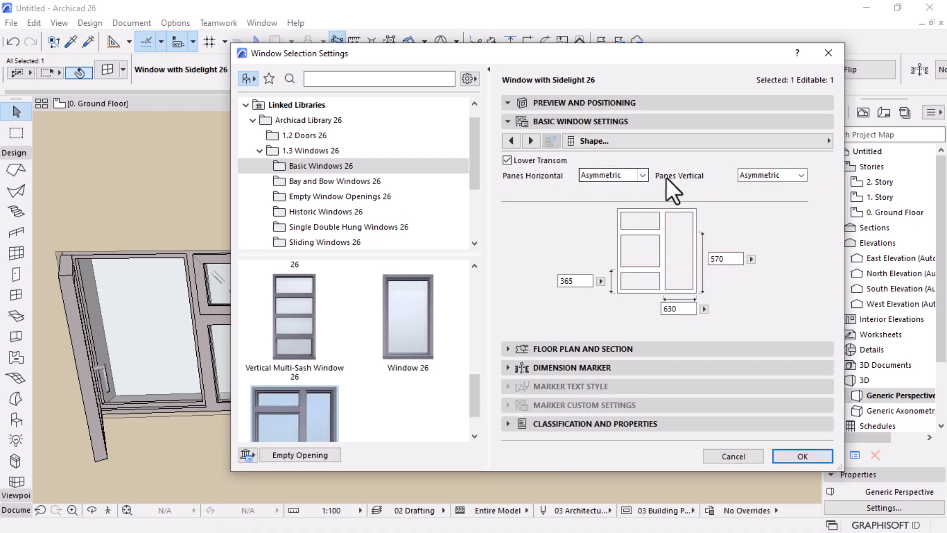
Step: Set the vertical panes to Uniform Frame Distances and check the window preview
click(780, 173)
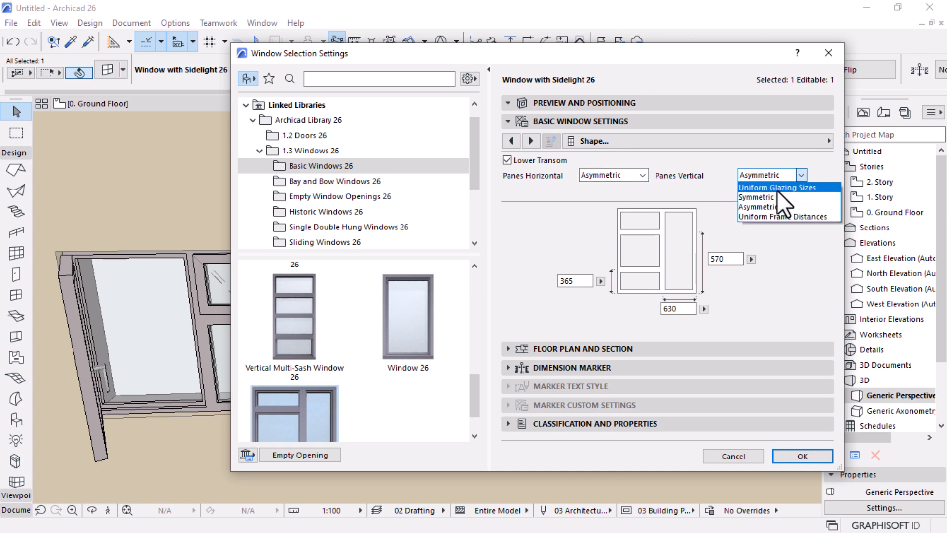
click(769, 216)
click(602, 103)
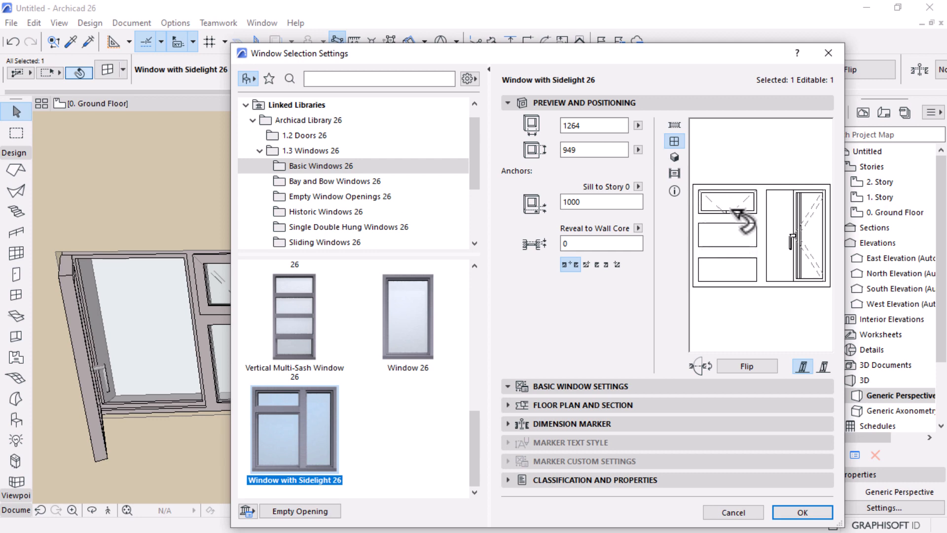
click(650, 385)
click(646, 376)
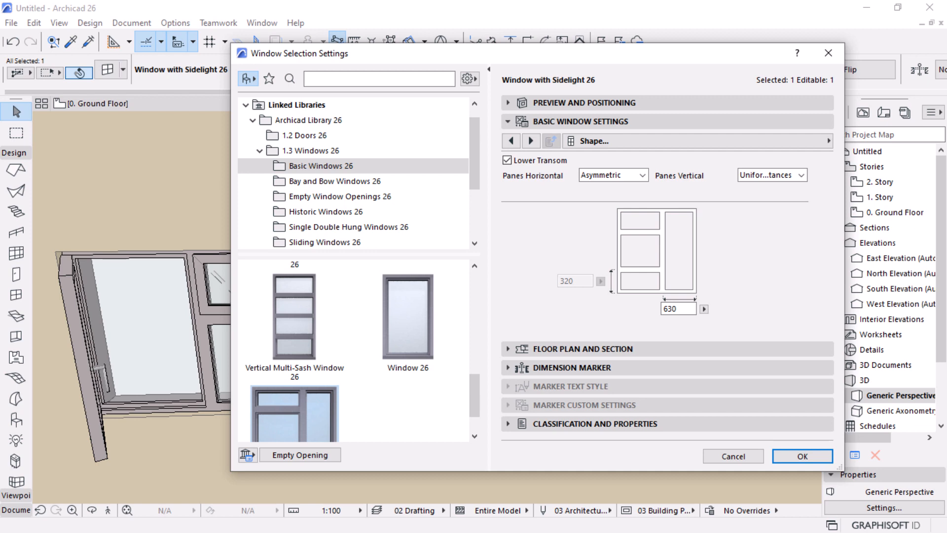
Step: Examine the taller window types on page 29 of the manufacturer's catalogue in the browser, and return to Archicad
key(super)
click(427, 518)
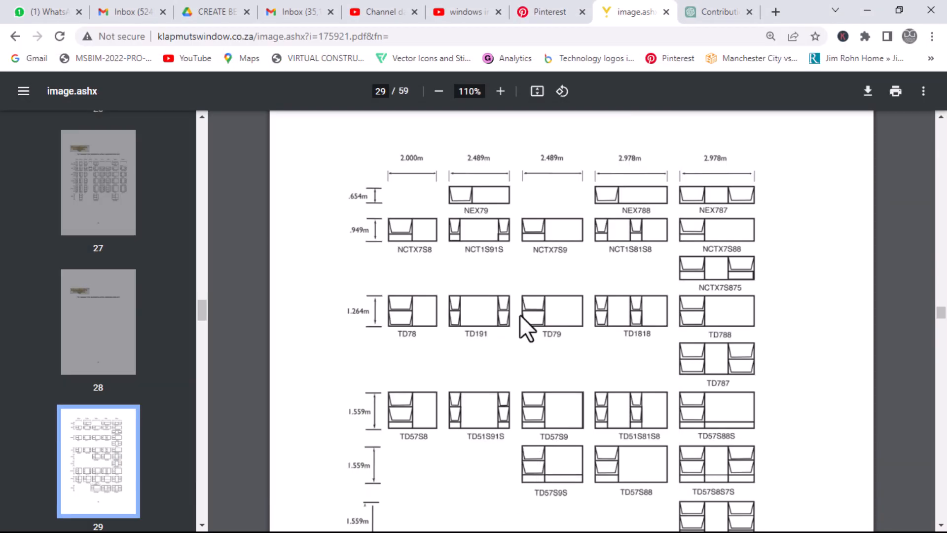
scroll(530, 315, down, 4)
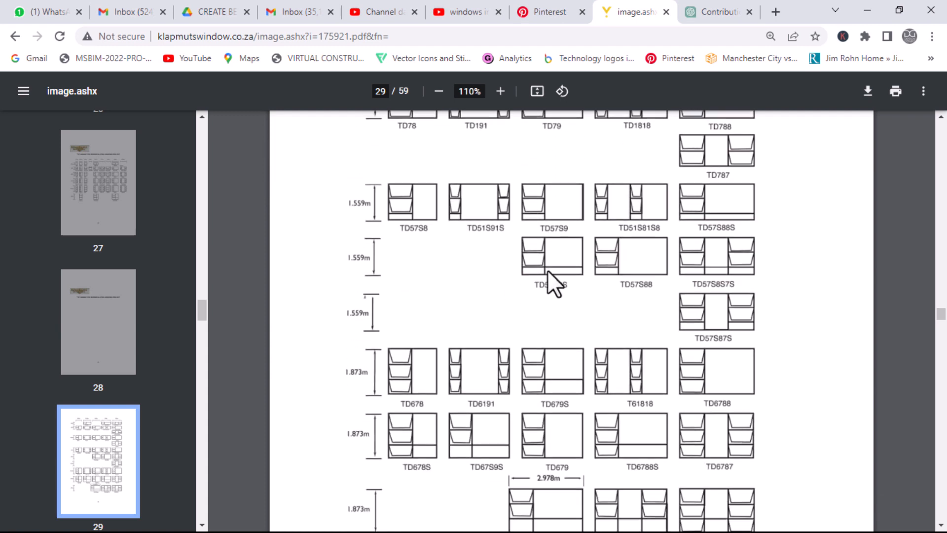
scroll(547, 383, down, 1)
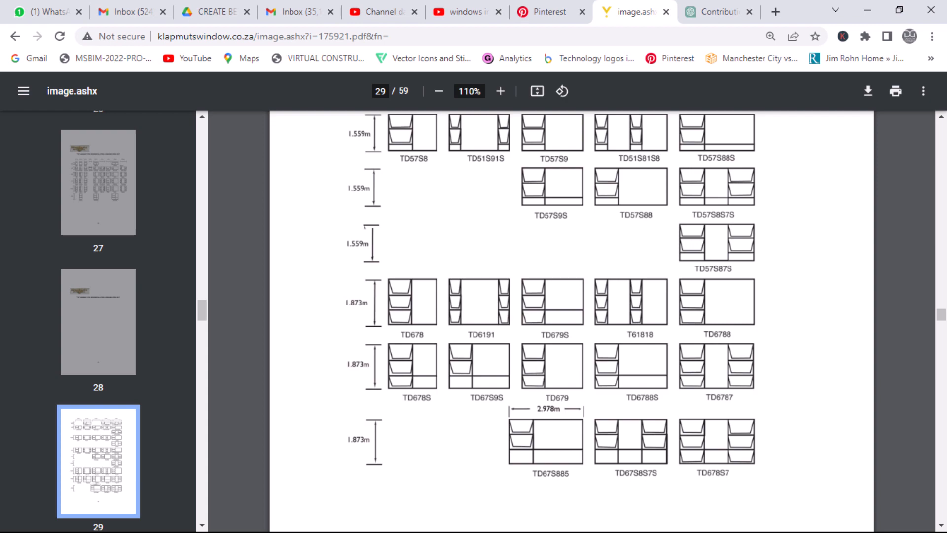
key(super)
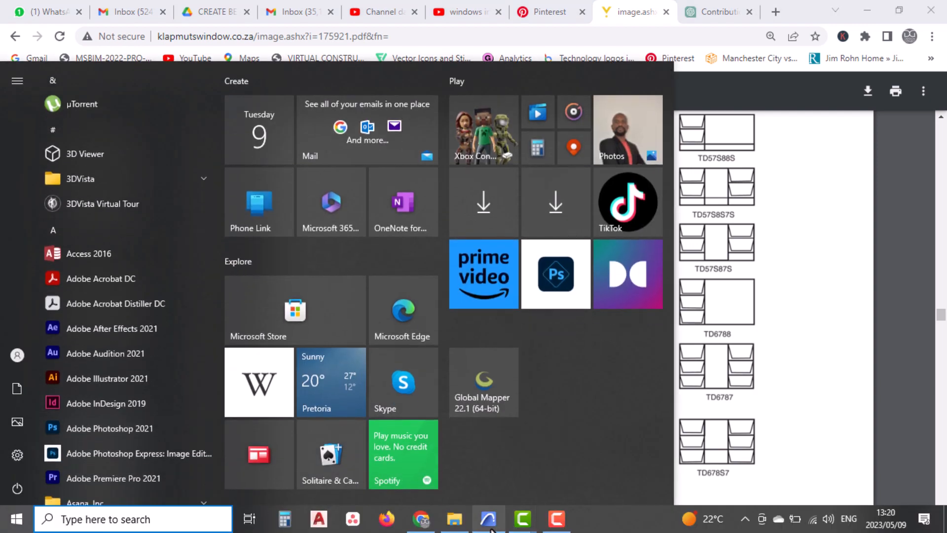
click(488, 519)
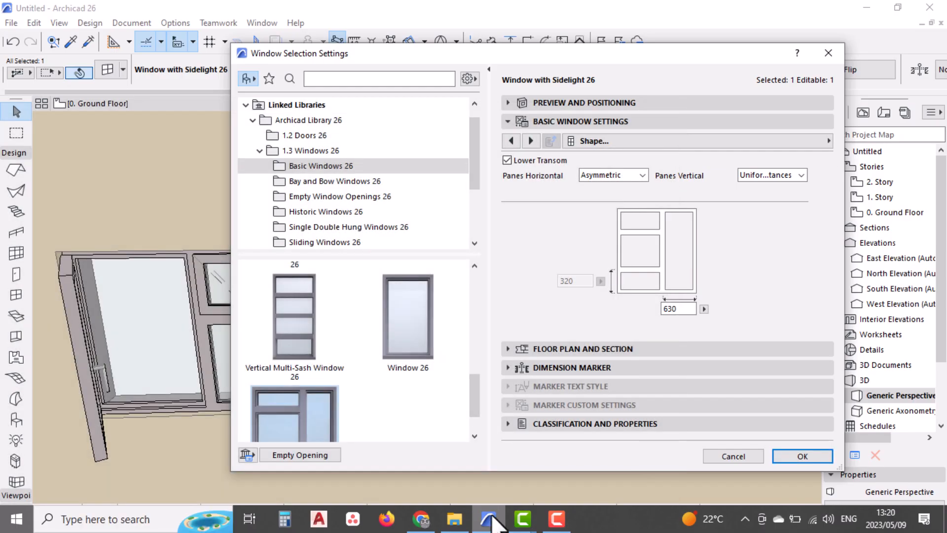
Step: Reselect Asymmetric for the horizontal panes and show the window's preview and positioning settings
click(606, 177)
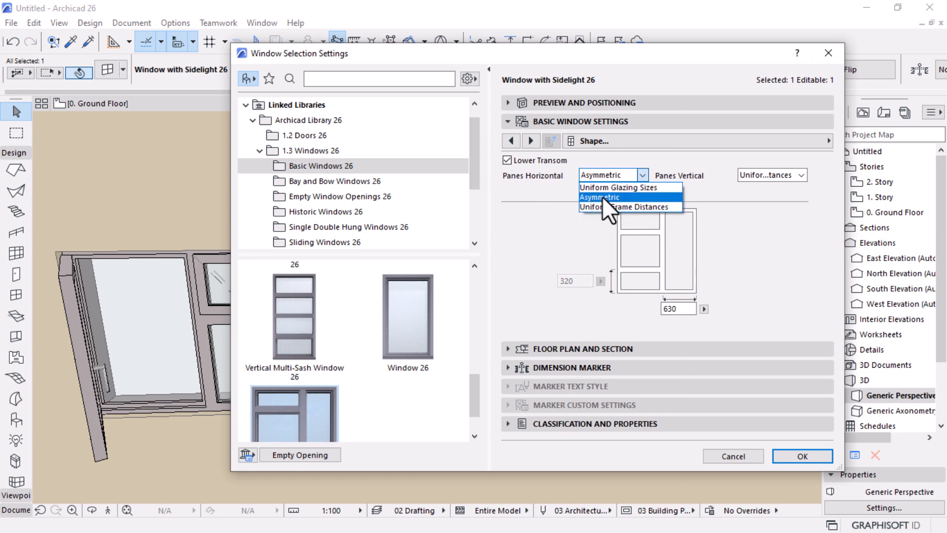
click(602, 196)
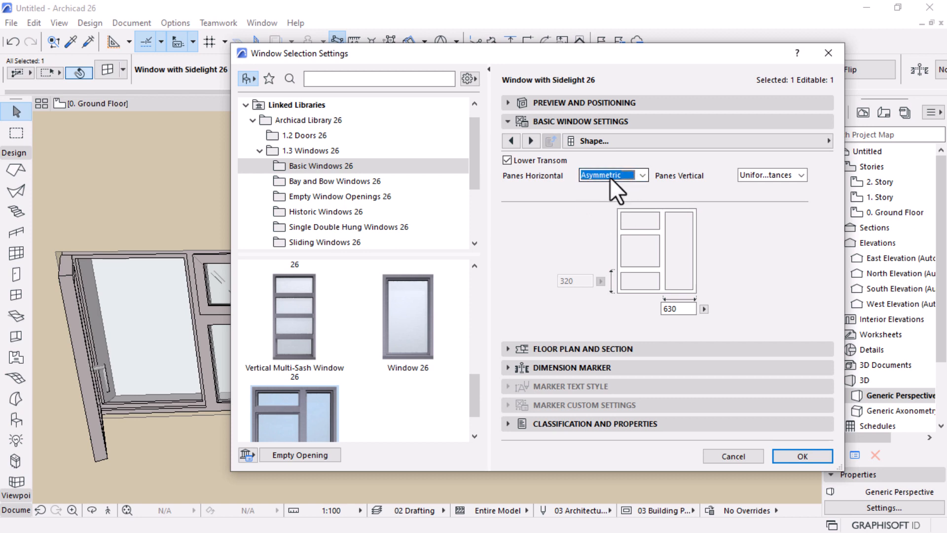
click(550, 102)
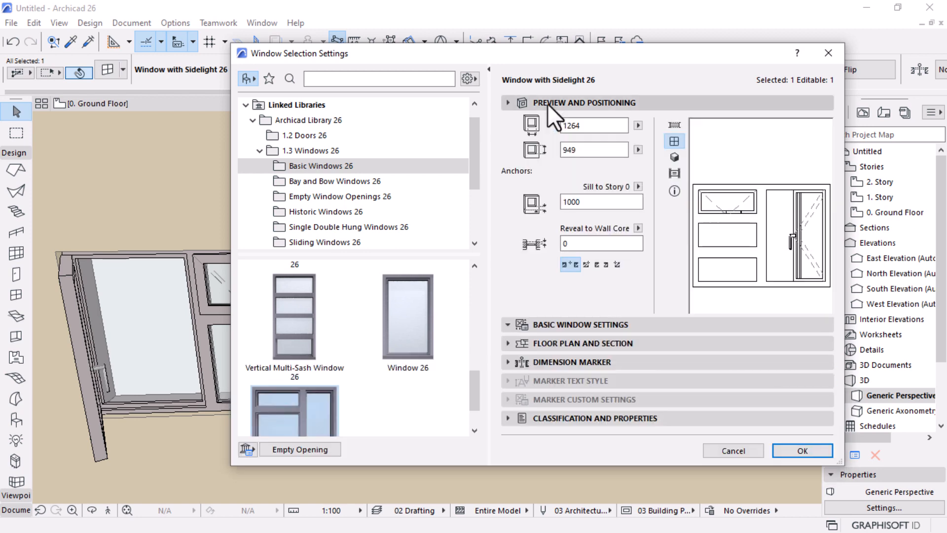
Step: Check the window sizes in the browser catalogue, return to Archicad, and set the window's width to 2489 mm
double_click(584, 125)
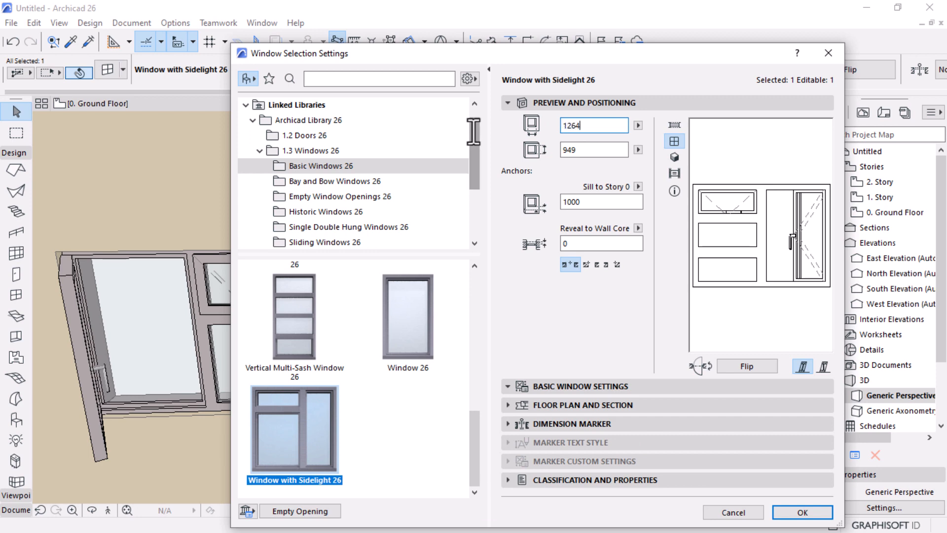
key(BackSpace)
key(super)
click(421, 520)
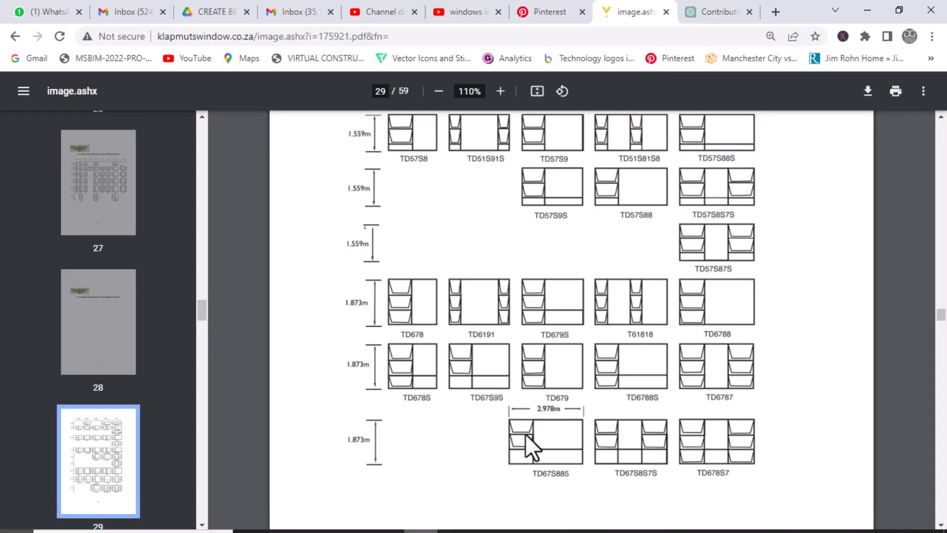
scroll(573, 238, up, 7)
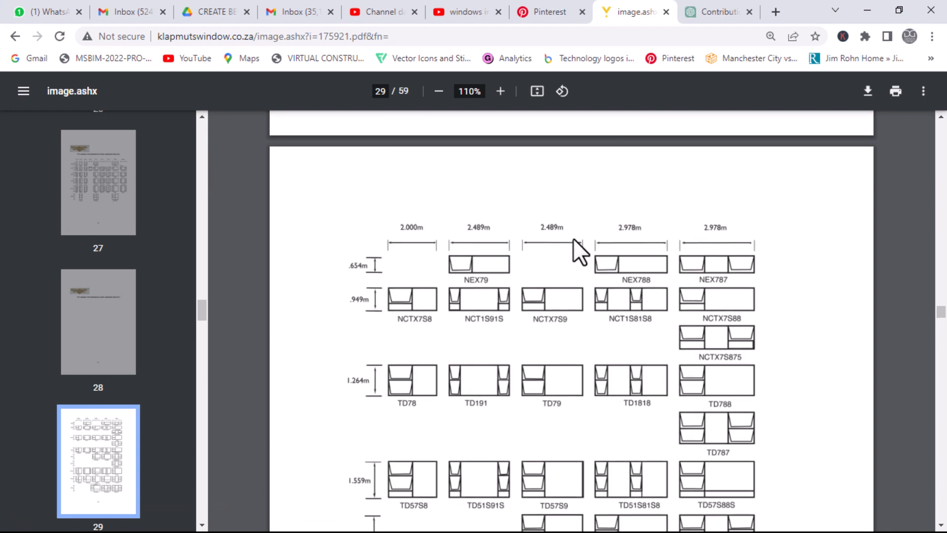
scroll(562, 315, down, 7)
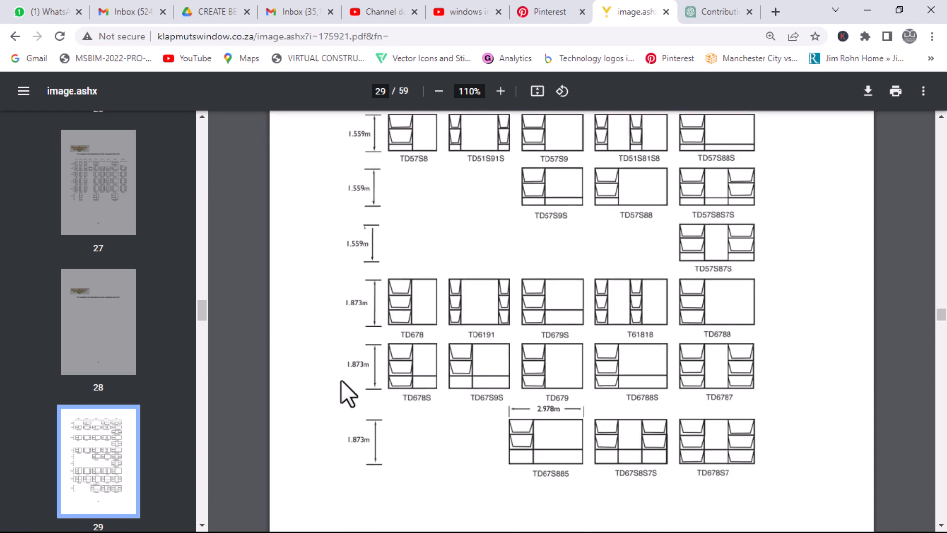
key(super)
click(487, 524)
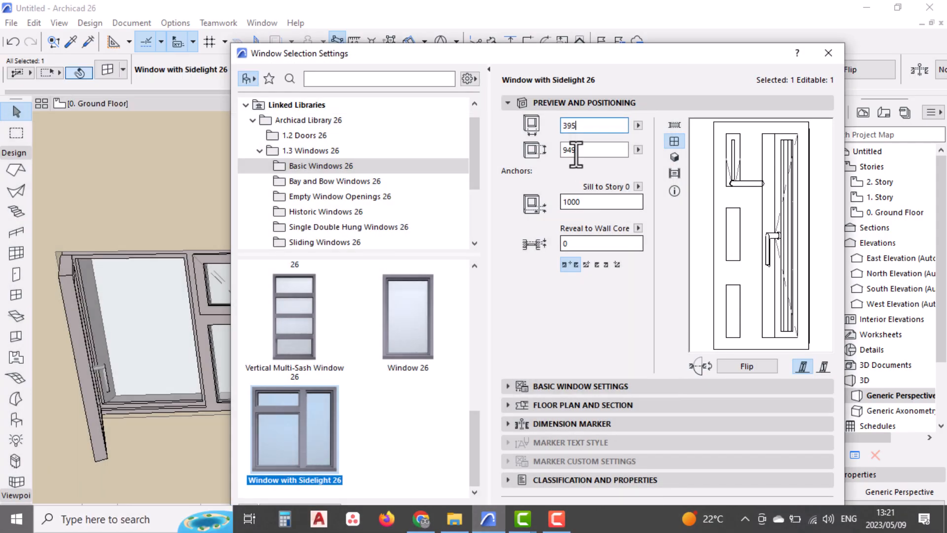
text(2)
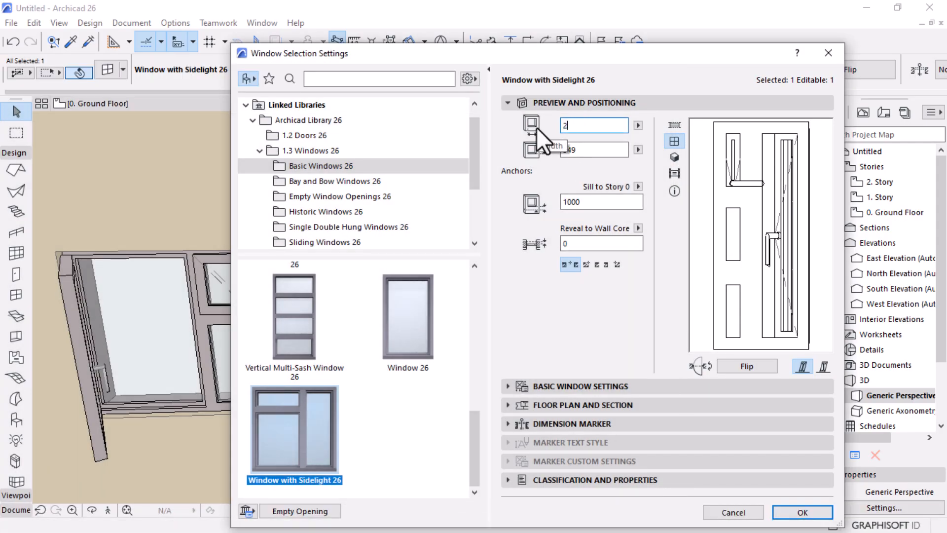
text(489)
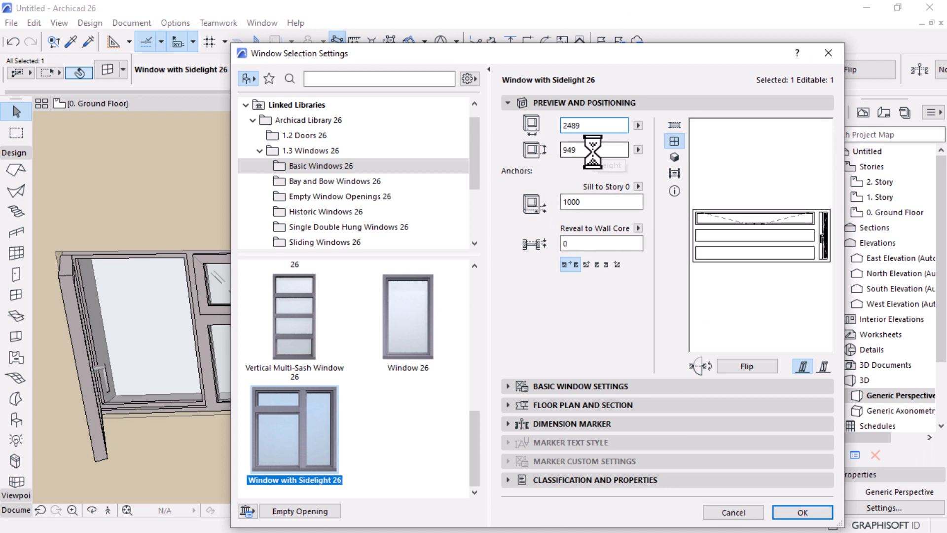
Step: Set the window's height to 1800 mm
key(Tab)
text(1)
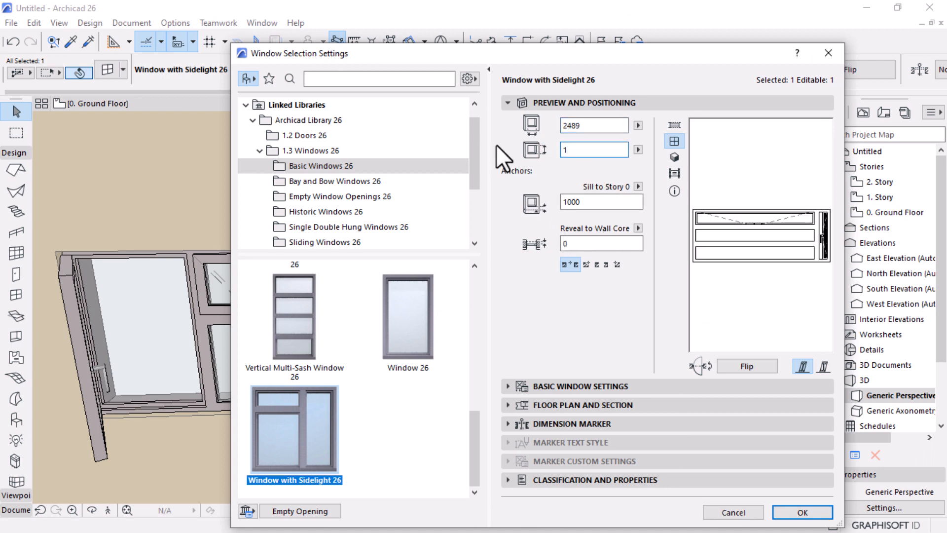
text(800)
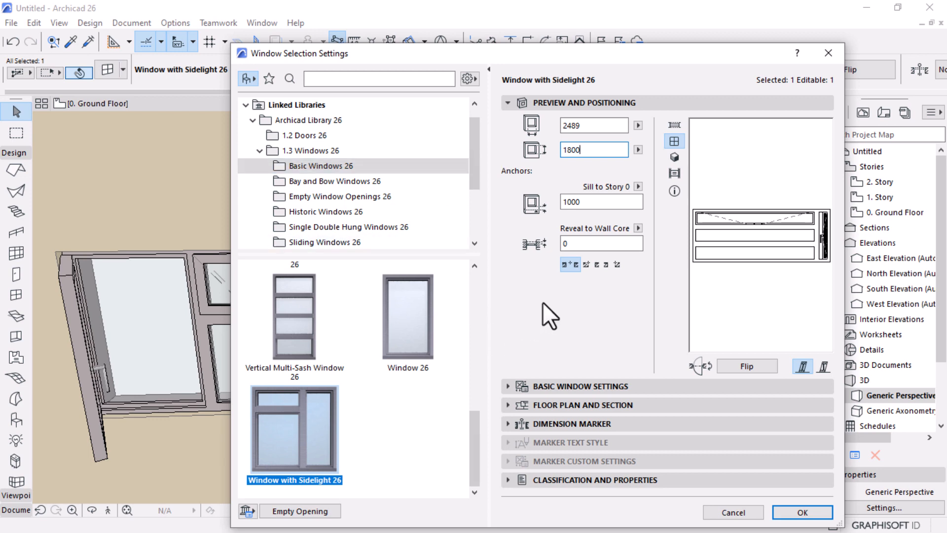
key(Tab)
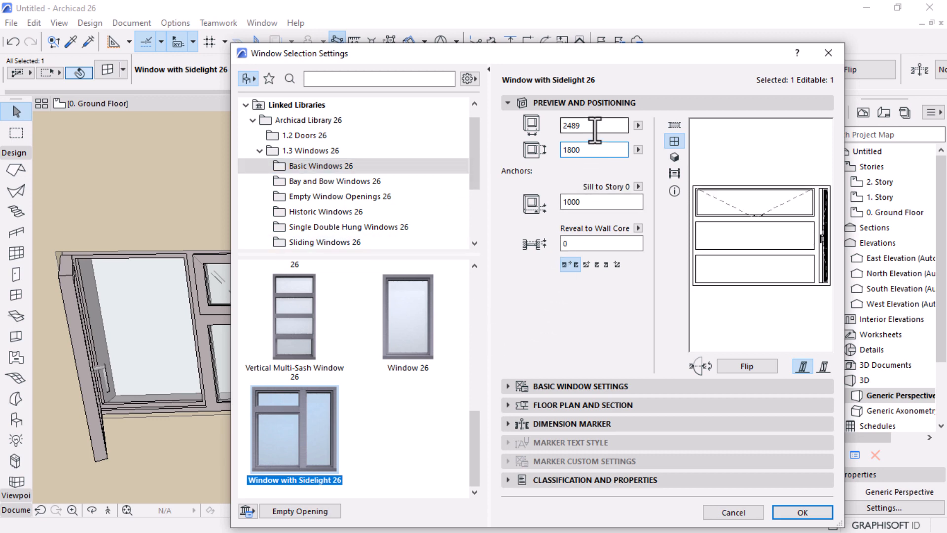
click(594, 125)
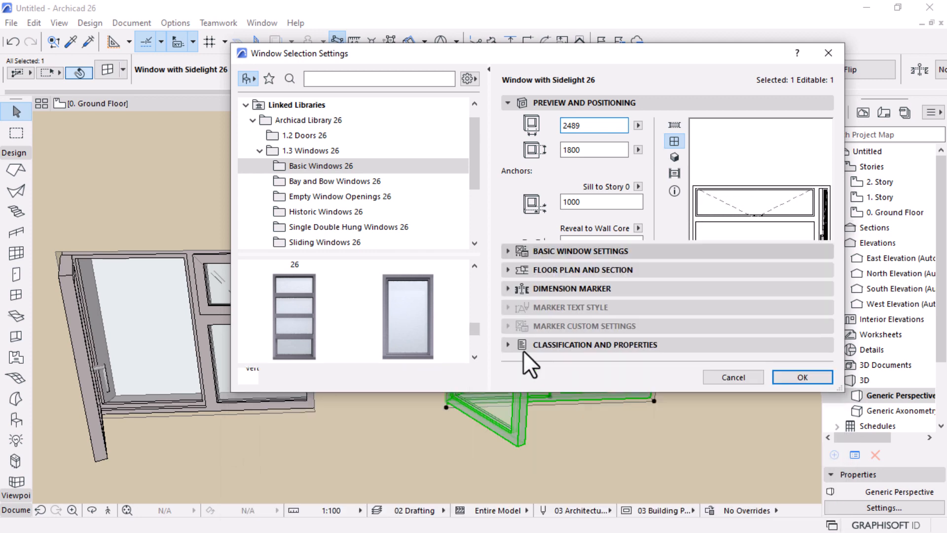
Step: Set the width of the tall single pane to 1800 mm in the Shape settings
click(587, 250)
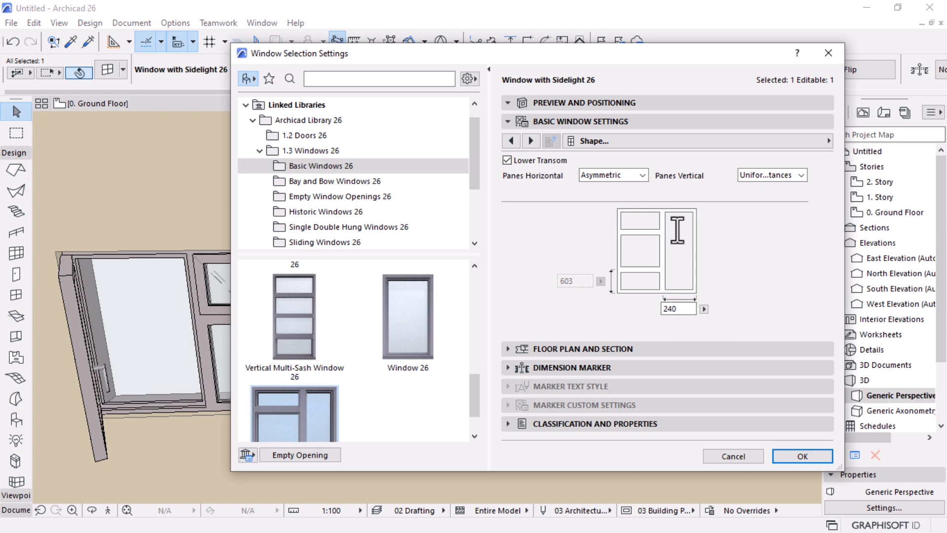
double_click(674, 309)
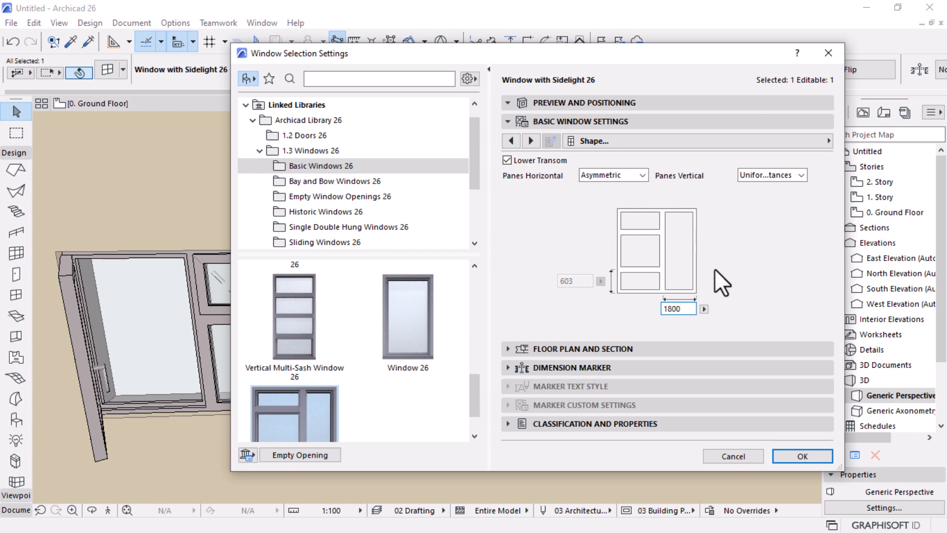
Step: Check the pane layout in the preview and set the width of the tall single pane to 1600 mm
key(Tab)
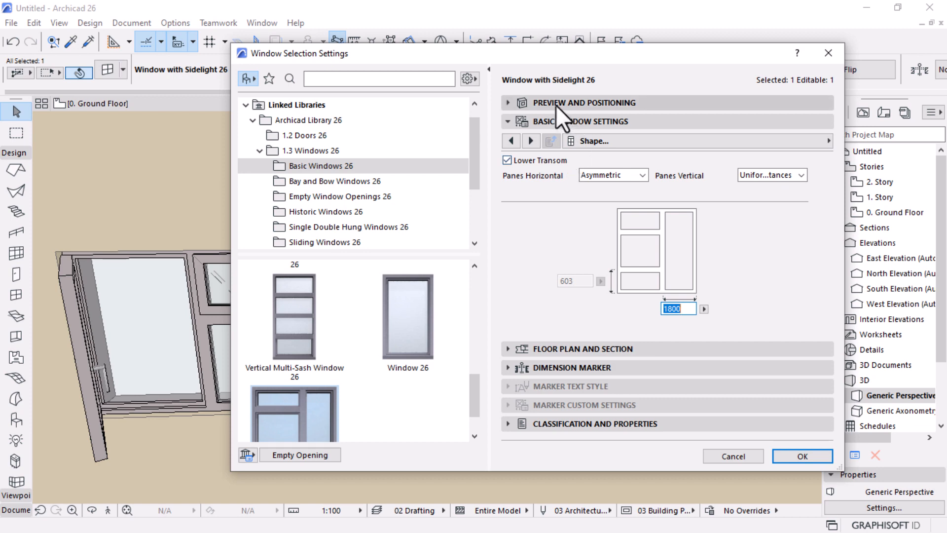
click(567, 103)
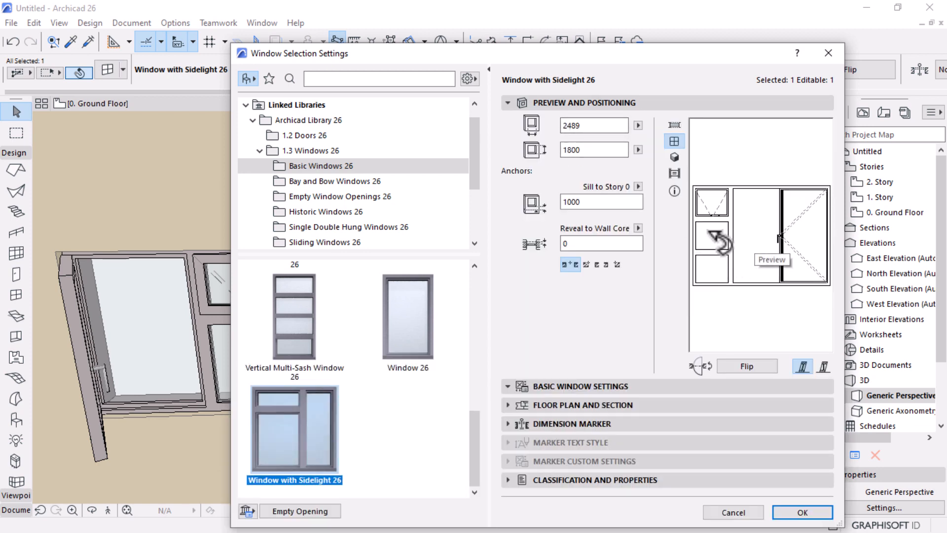
click(634, 386)
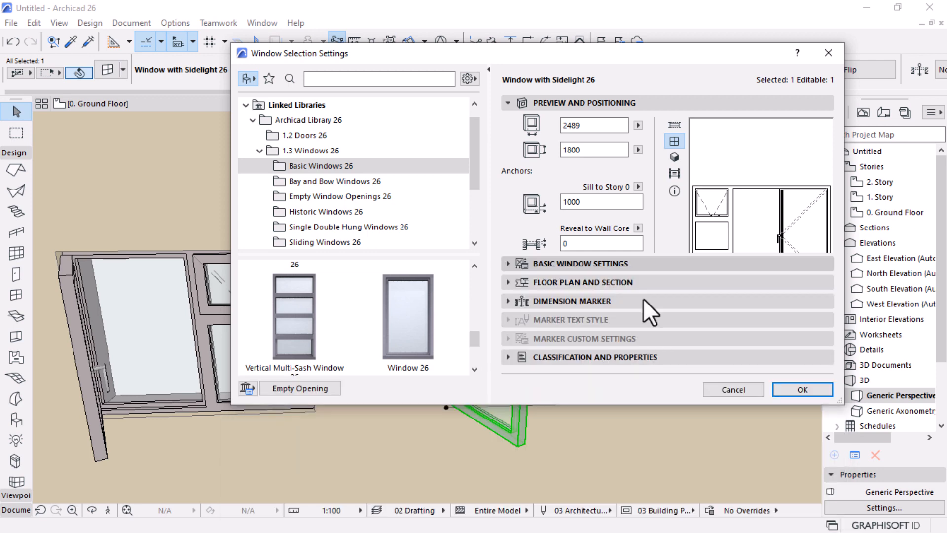
click(685, 308)
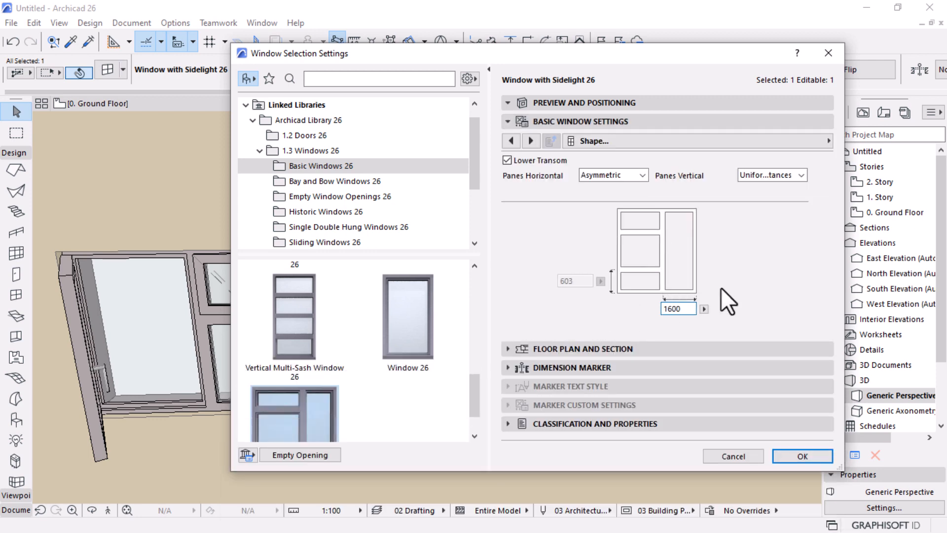
key(Tab)
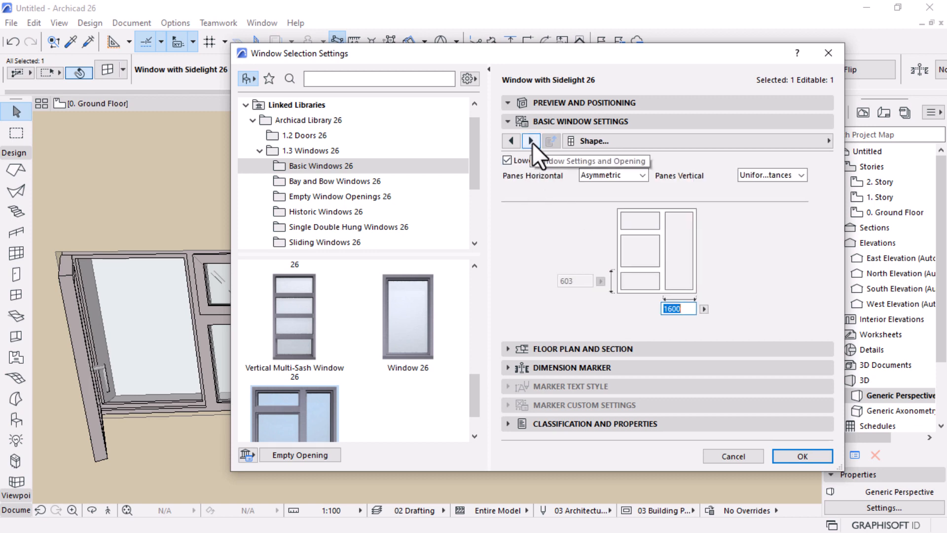
Step: Check the new layout in the preview and set the Sidelight opening type to Fixed Sash in Window Settings and Opening
click(531, 140)
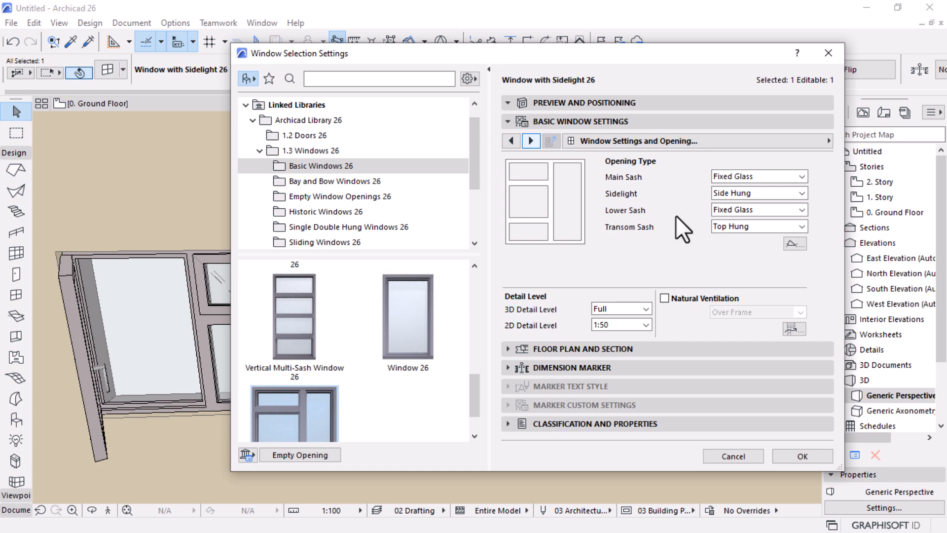
click(603, 121)
click(613, 102)
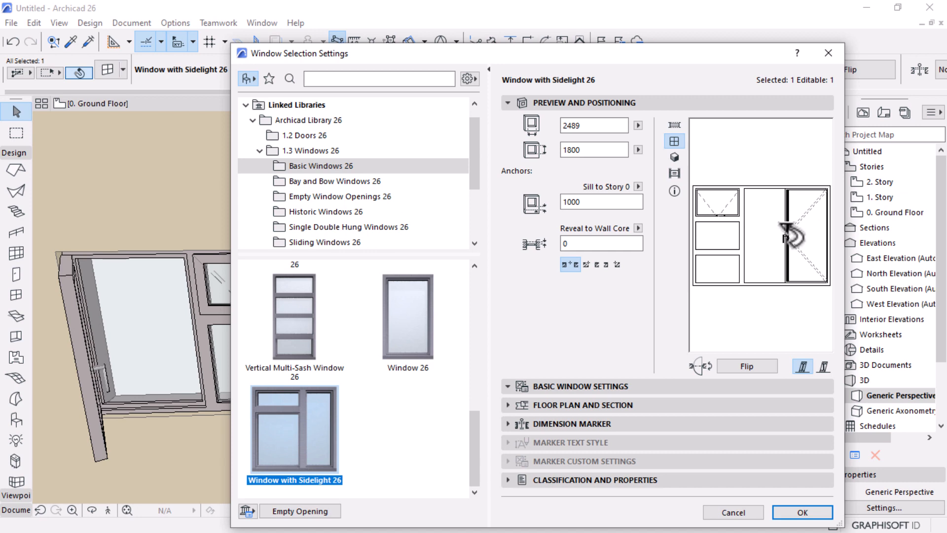
click(617, 386)
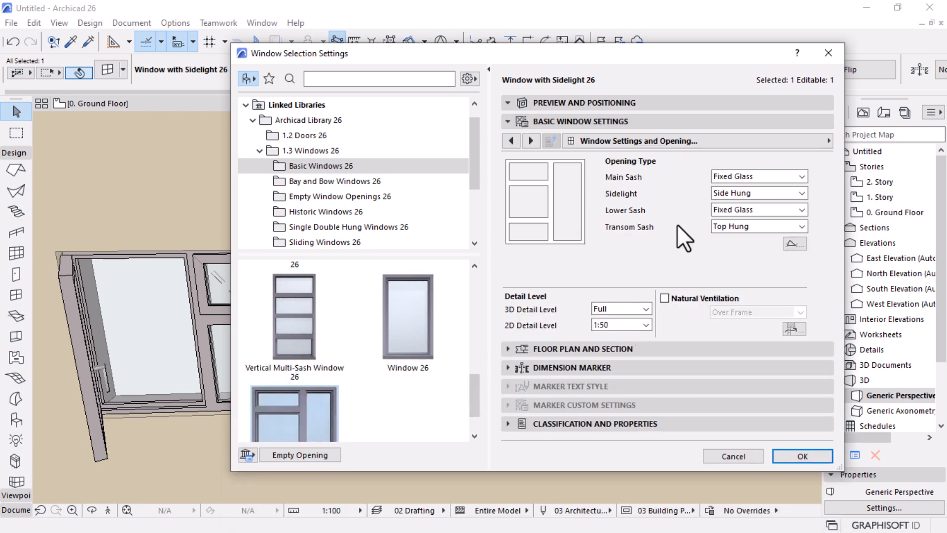
click(781, 193)
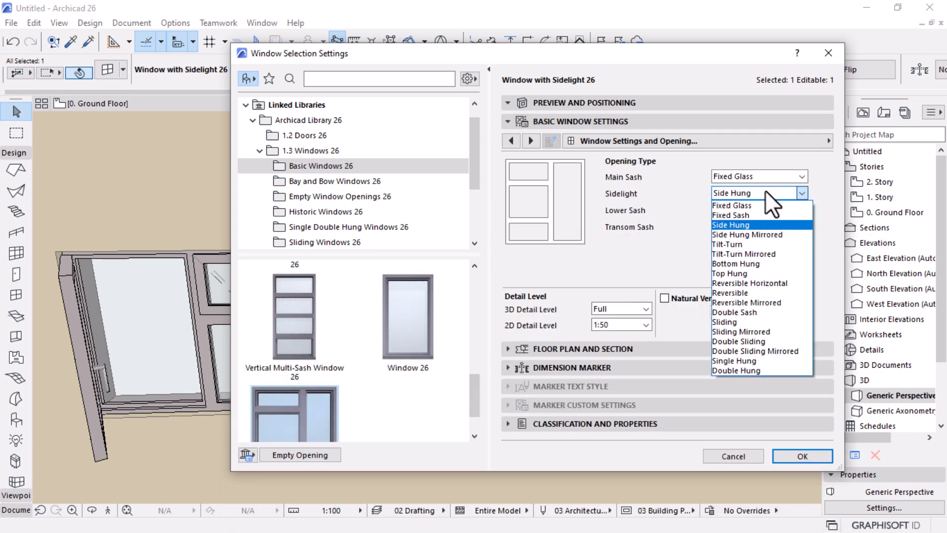
click(735, 215)
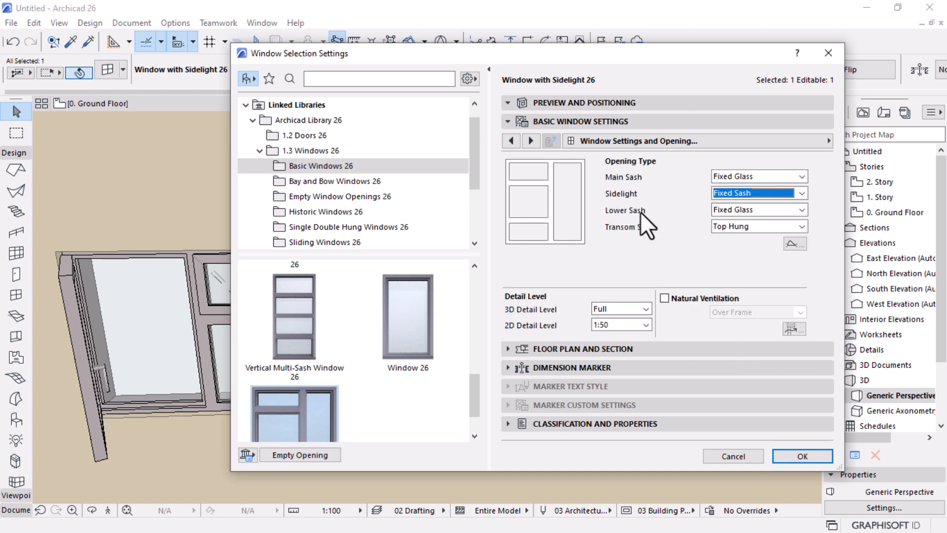
Step: Set the Lower Sash opening type to Top Hung and check it in the preview
click(760, 211)
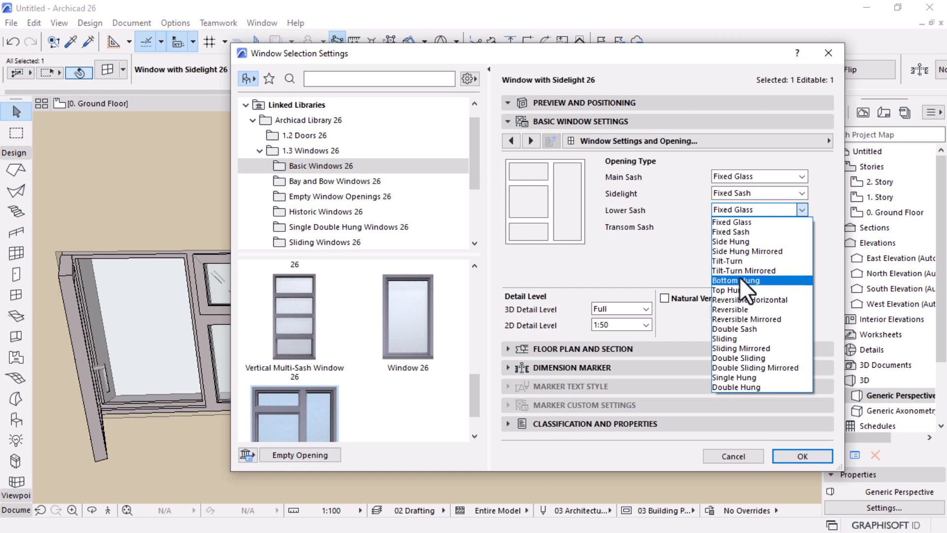
click(735, 290)
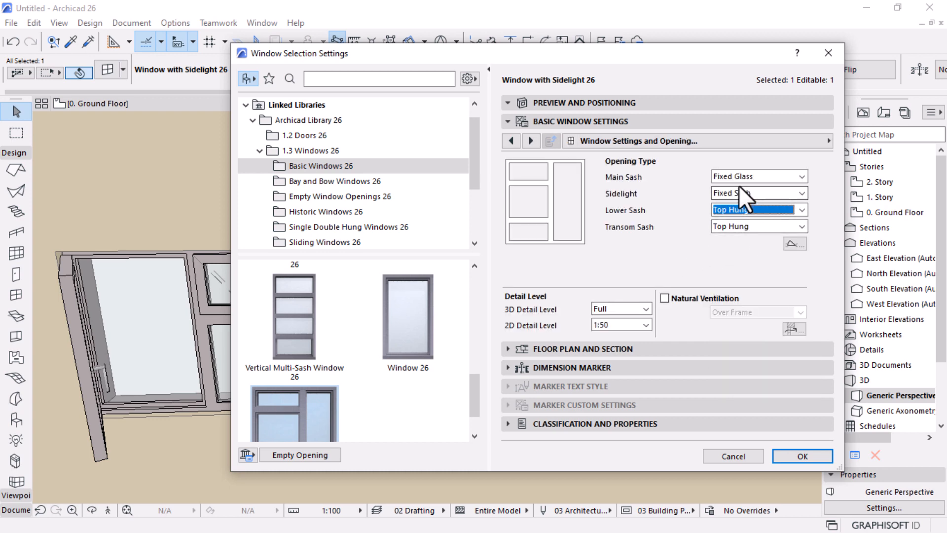
click(638, 104)
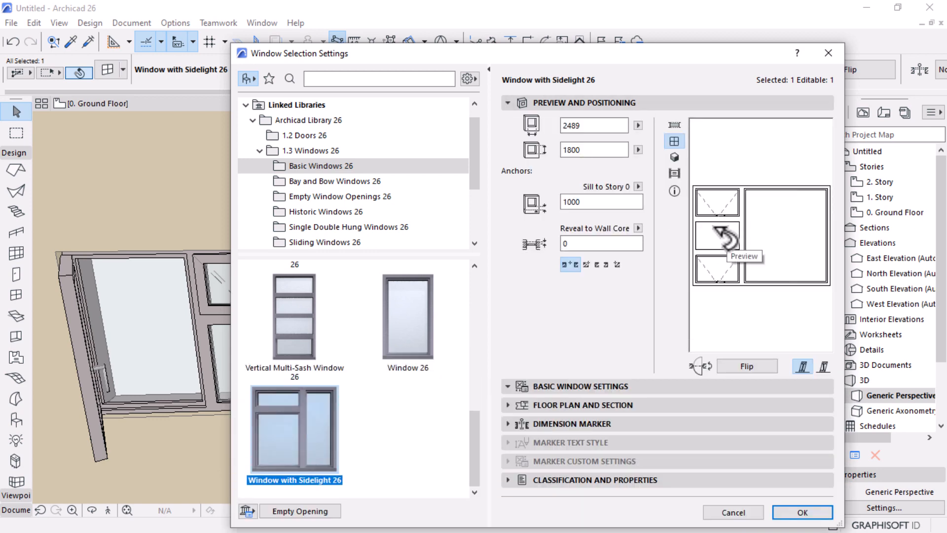
click(602, 388)
click(601, 387)
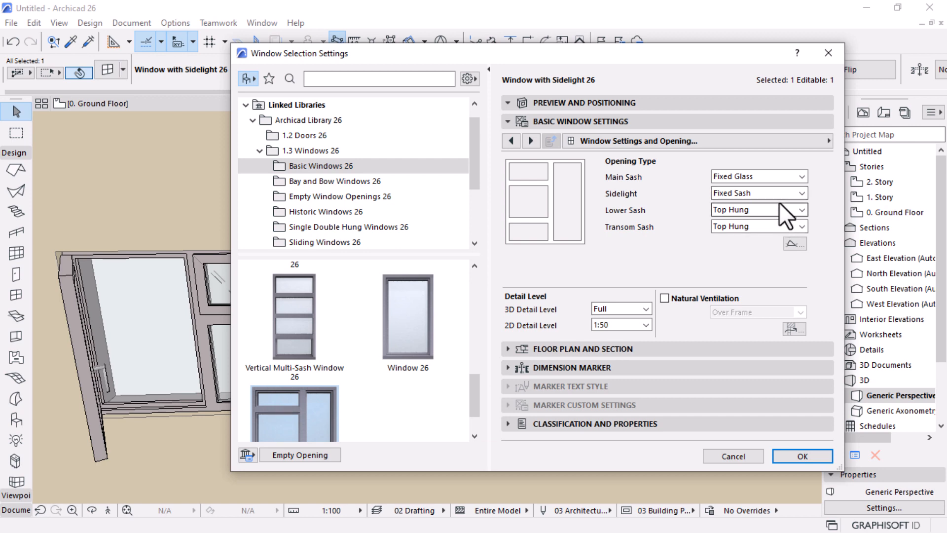
Step: Set the Main Sash opening type to Top Hung, check the preview and apply the window settings
click(794, 177)
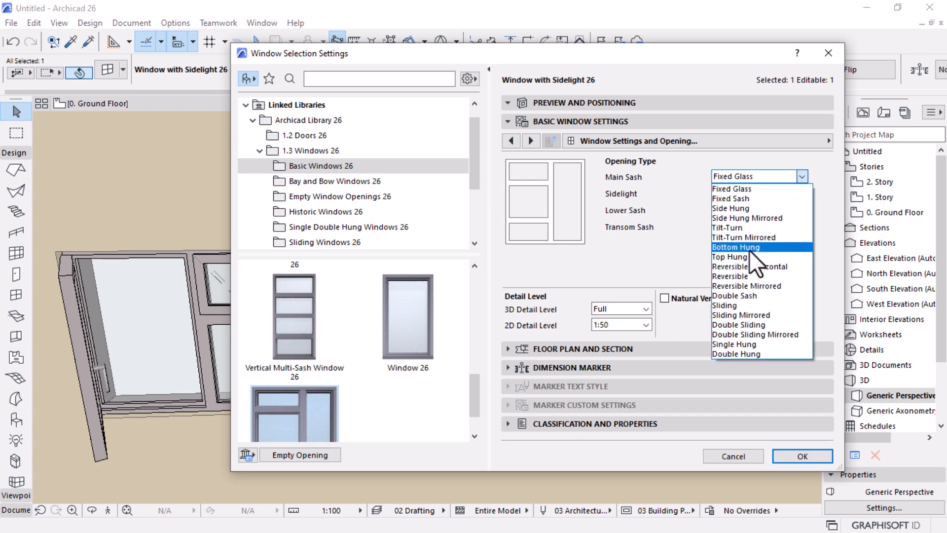
click(735, 262)
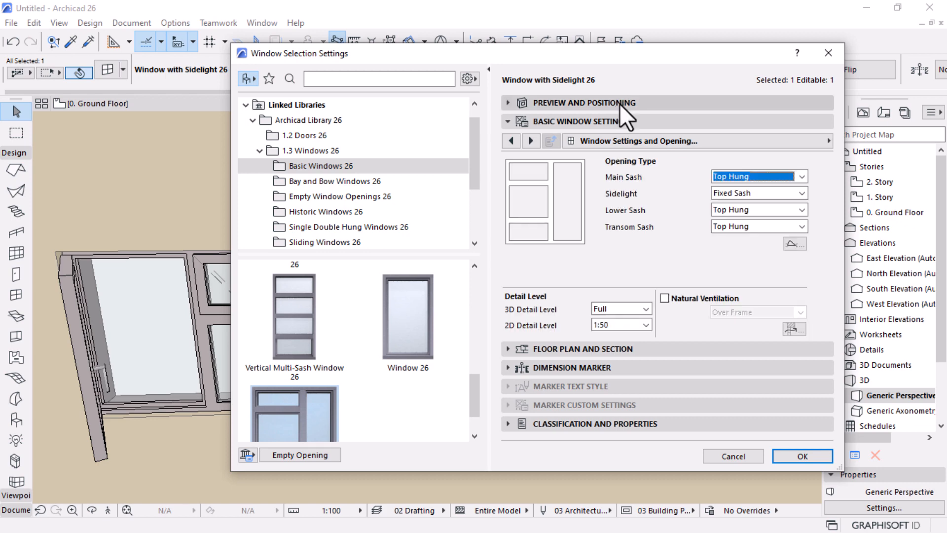
click(620, 104)
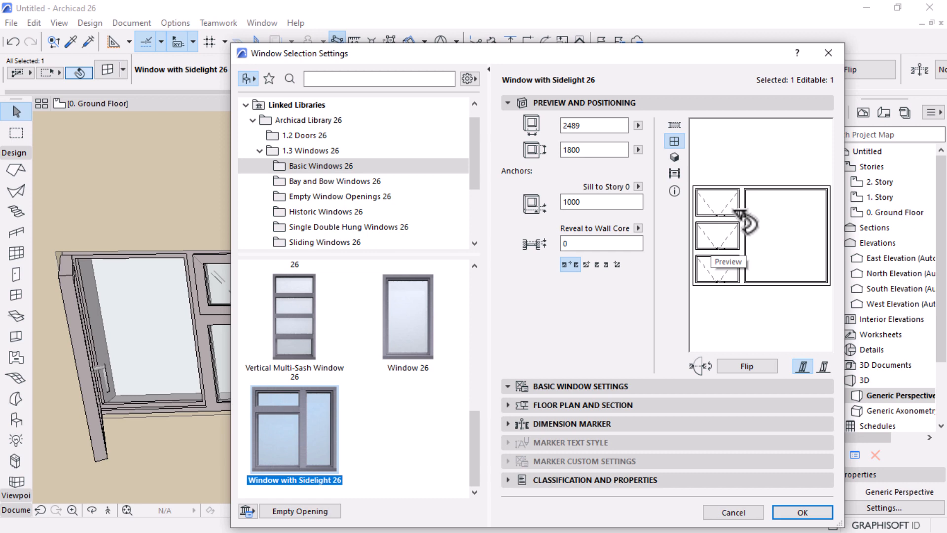
click(796, 509)
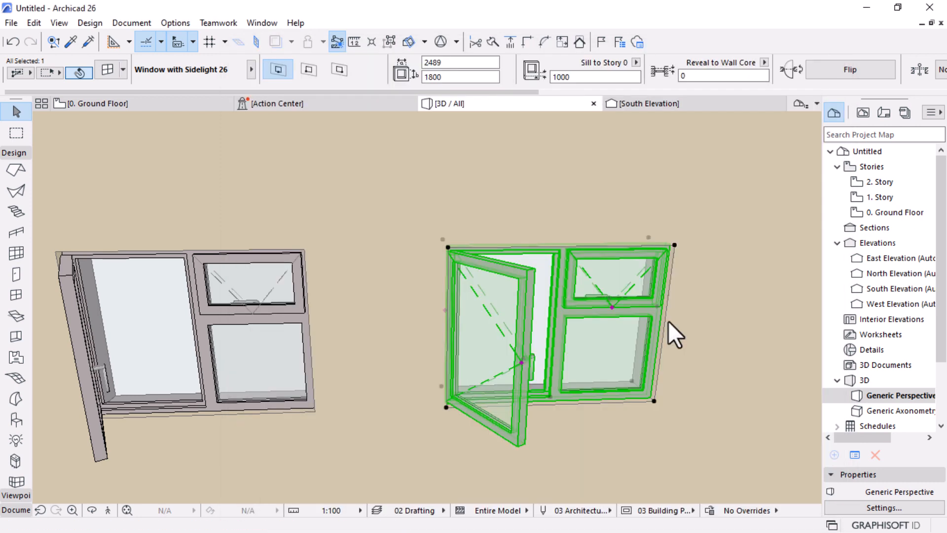
Step: Add the smaller neighbouring window to the selection in the 3D view
scroll(487, 310, down, 5)
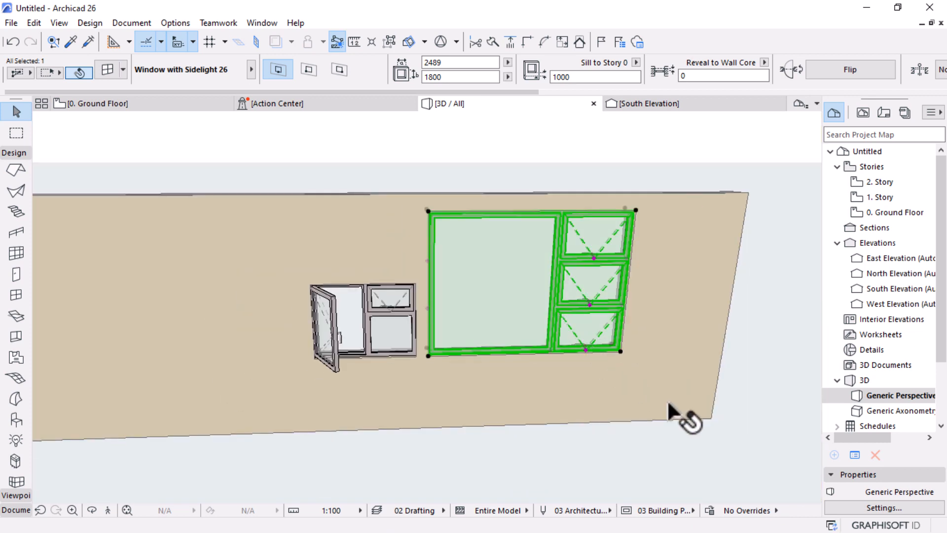
shift+middle_drag(669, 404, 620, 303)
scroll(589, 326, down, 5)
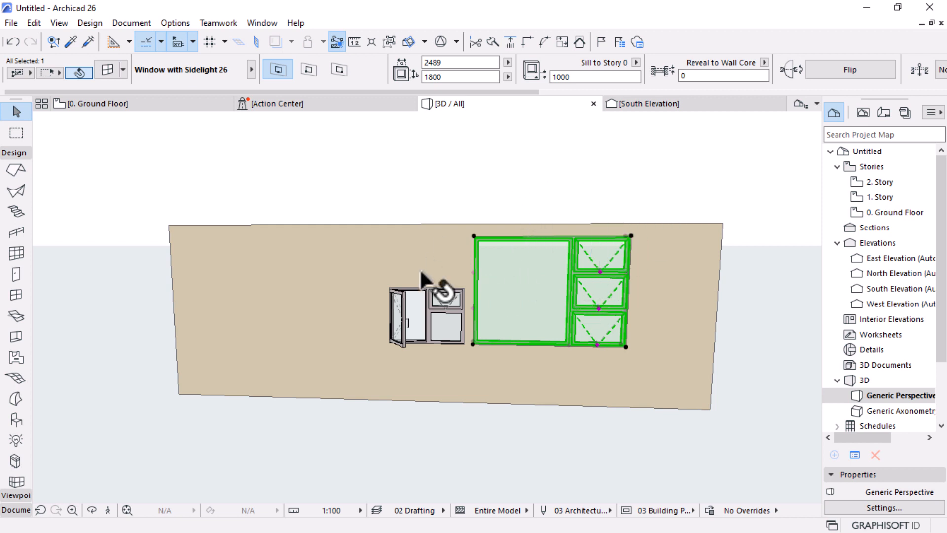
shift+click(430, 318)
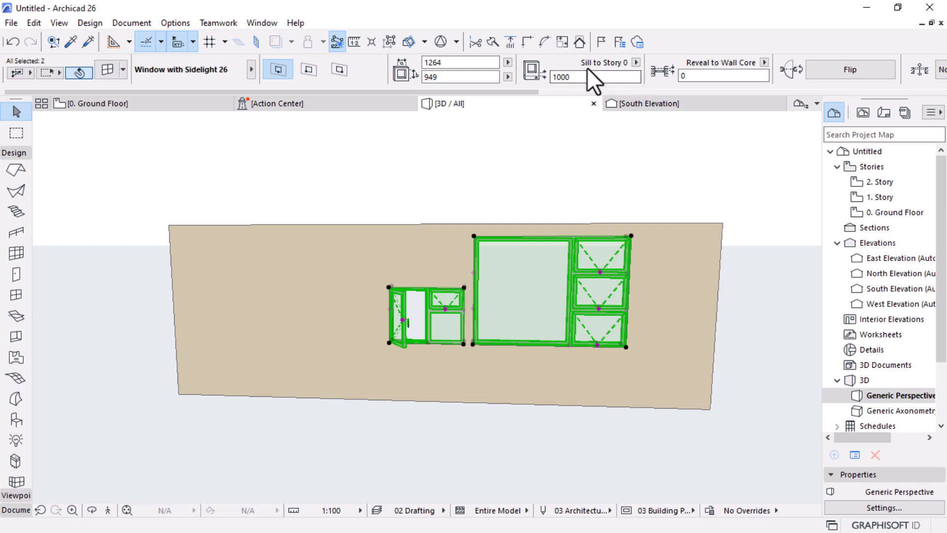
Step: Try anchoring both windows by Header to Wall top with a value of 2100 mm
click(634, 63)
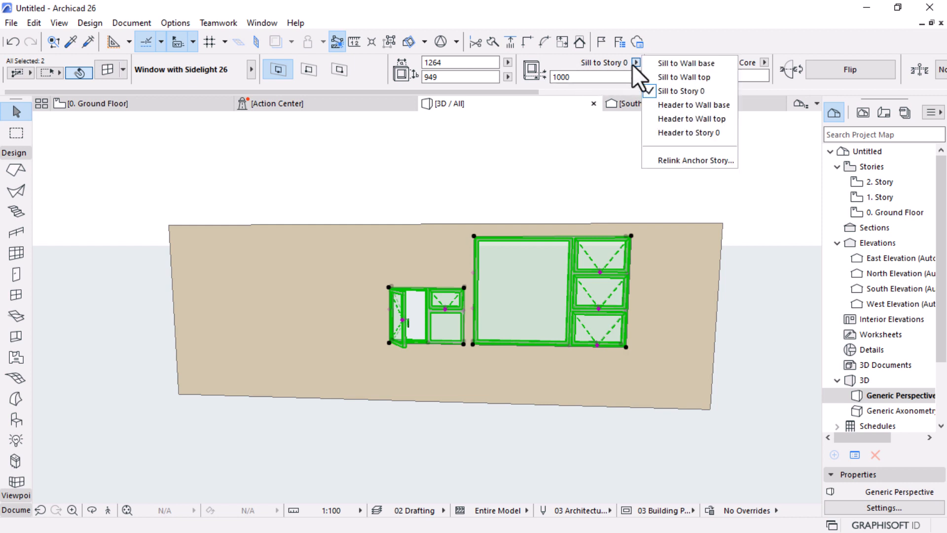
click(676, 119)
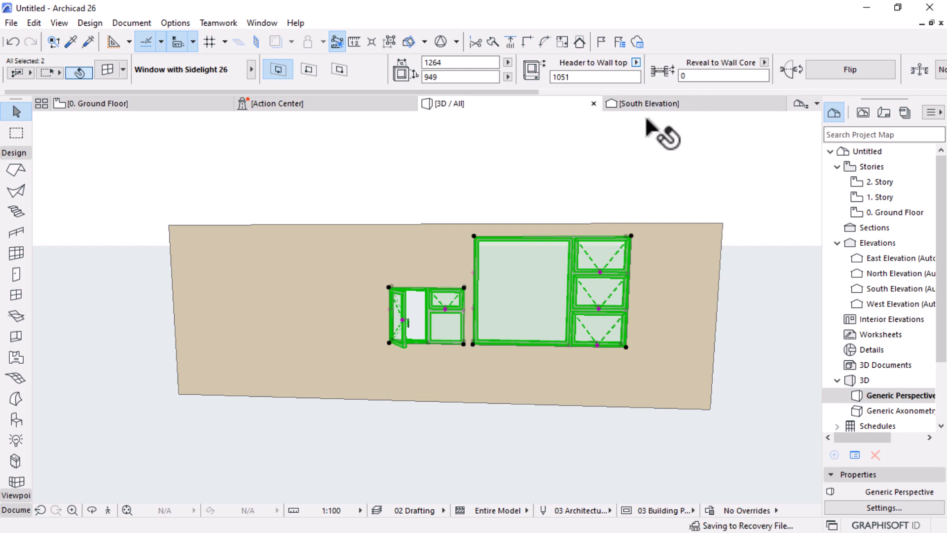
click(579, 76)
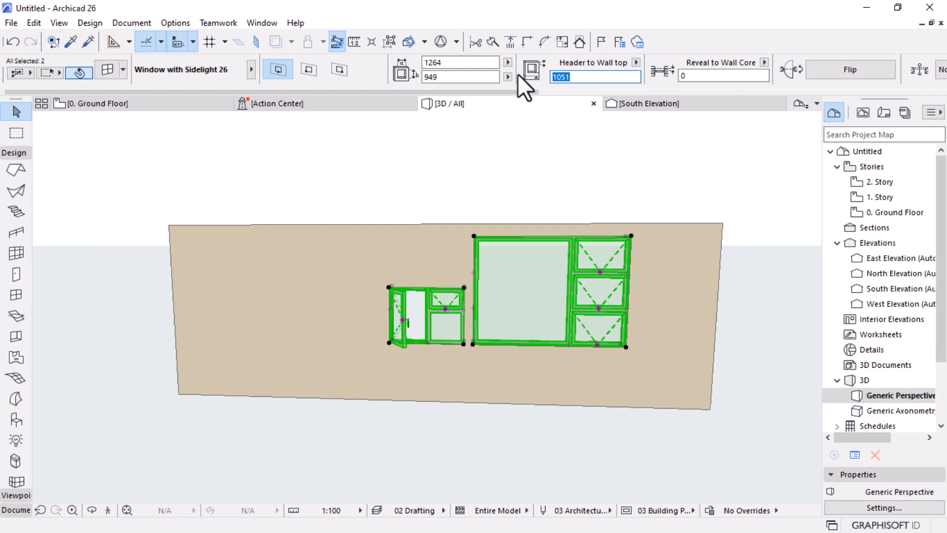
text(2100)
key(Return)
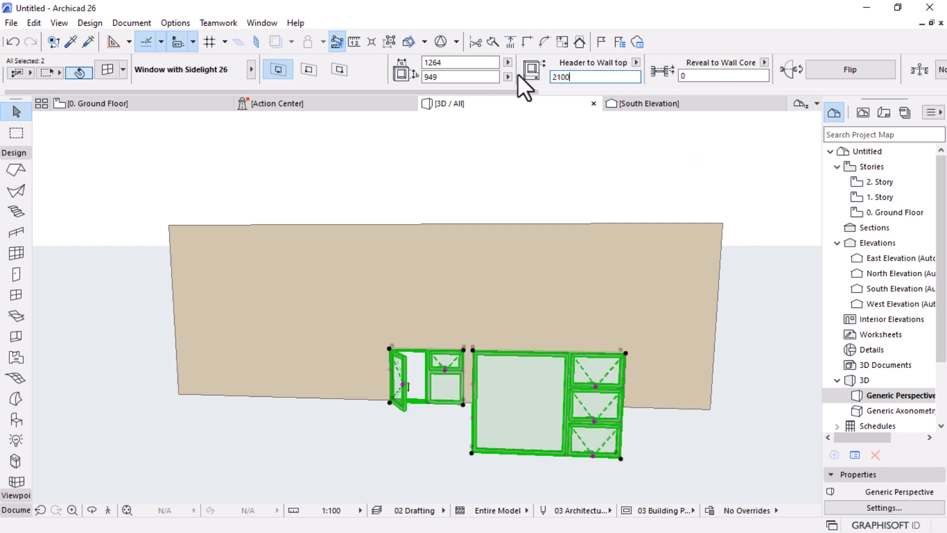
Step: Anchor both windows by Header to Wall base at 2100 mm and clear the selection
click(633, 62)
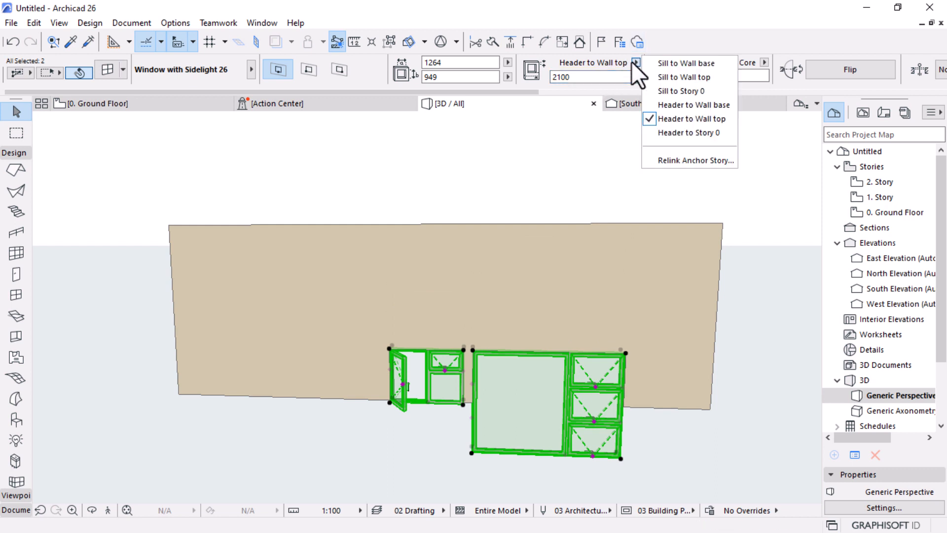
click(693, 106)
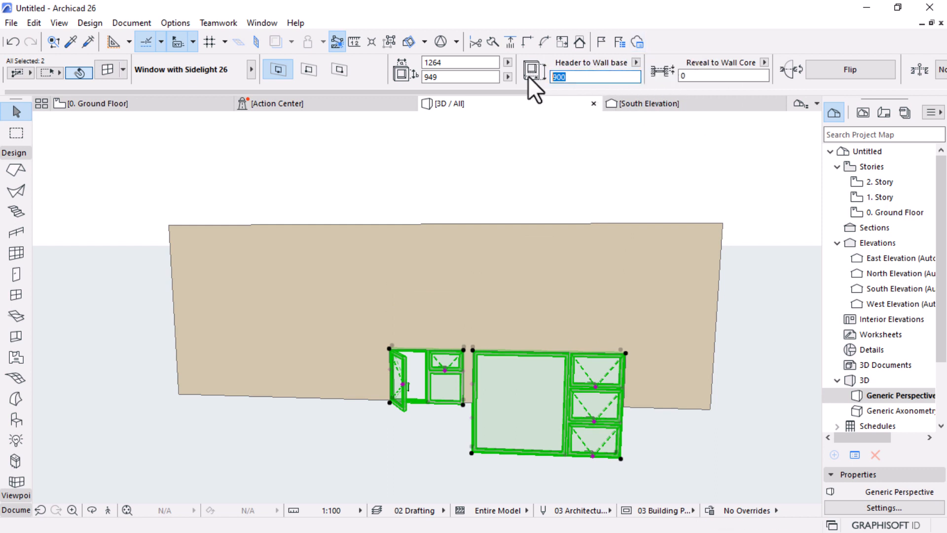
text(2100)
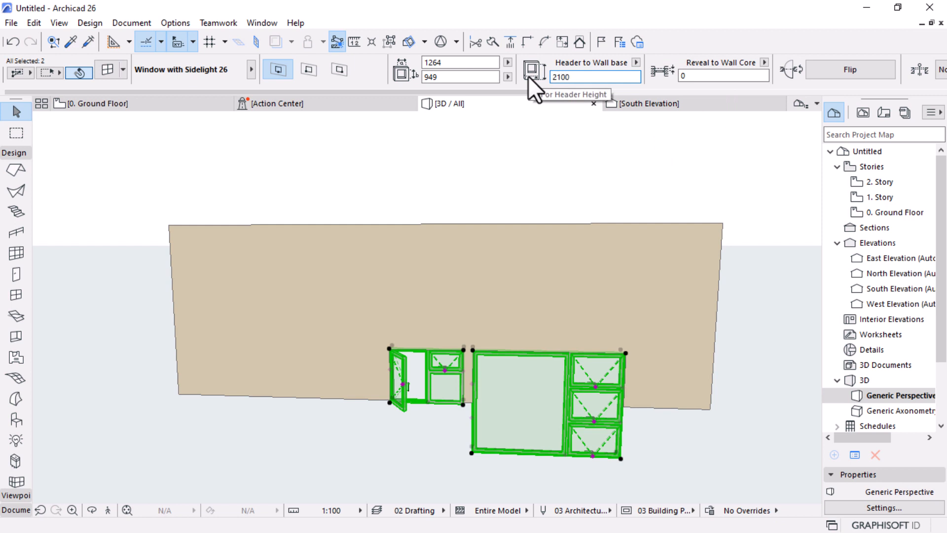
key(Return)
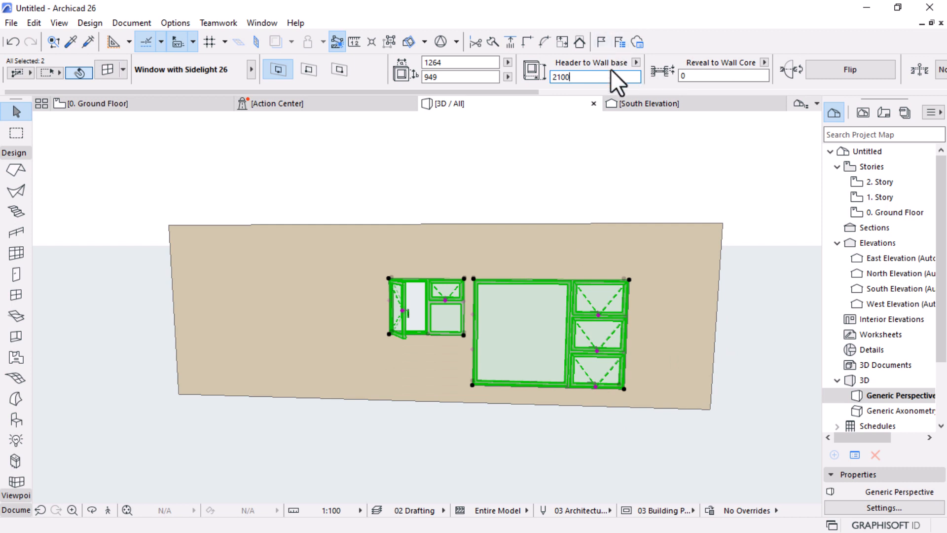
drag(585, 78, 529, 79)
click(543, 141)
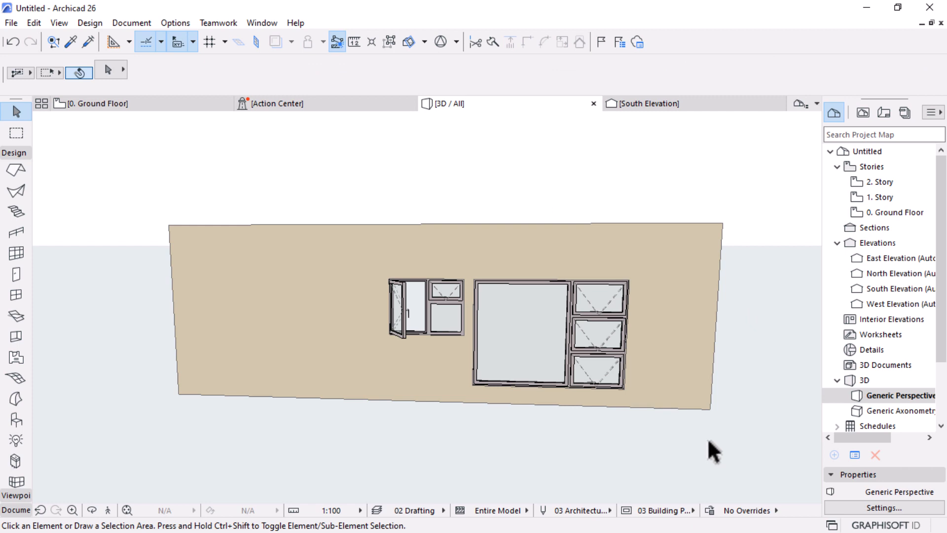
Step: Select both windows in the 3D view and open their selection settings
shift+middle_drag(664, 450, 576, 366)
shift+middle_drag(520, 339, 502, 298)
scroll(508, 322, up, 2)
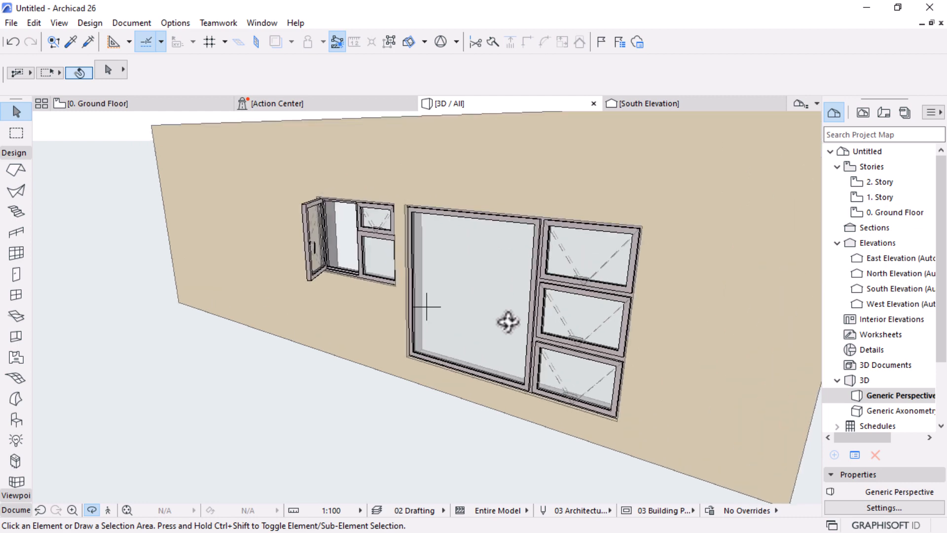
scroll(508, 322, up, 2)
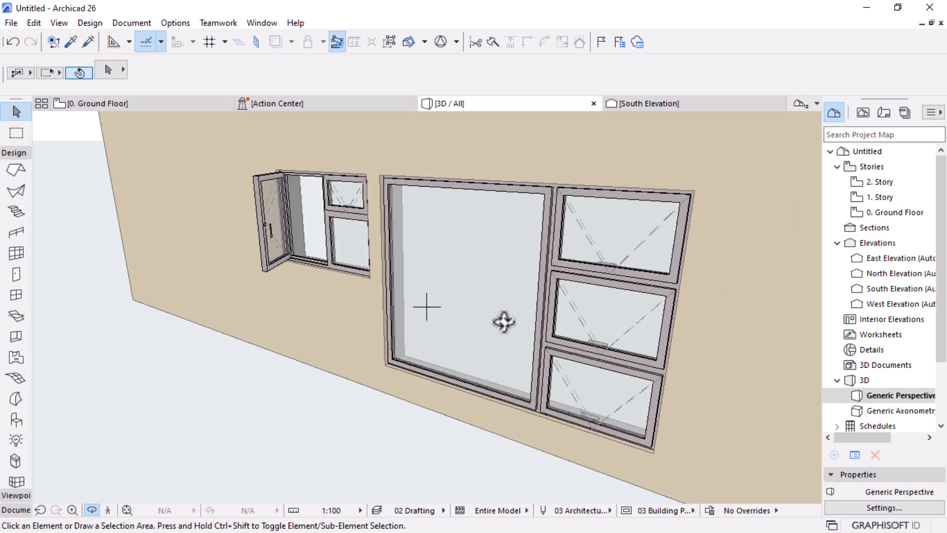
scroll(504, 321, up, 2)
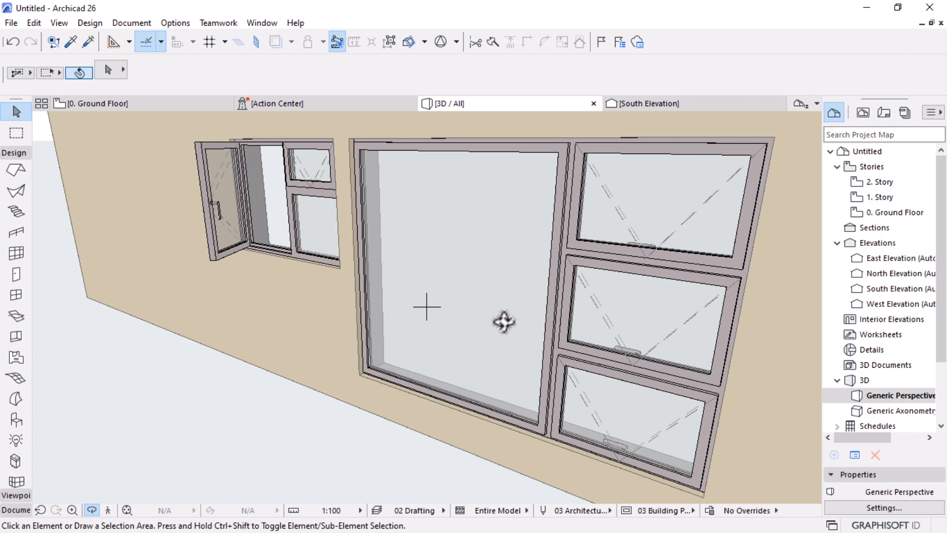
click(493, 265)
shift+click(312, 217)
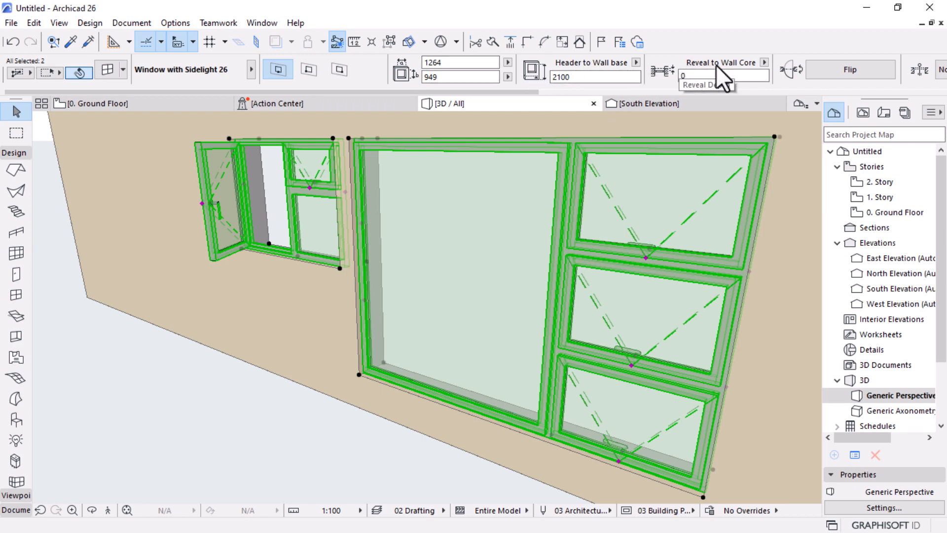
click(683, 75)
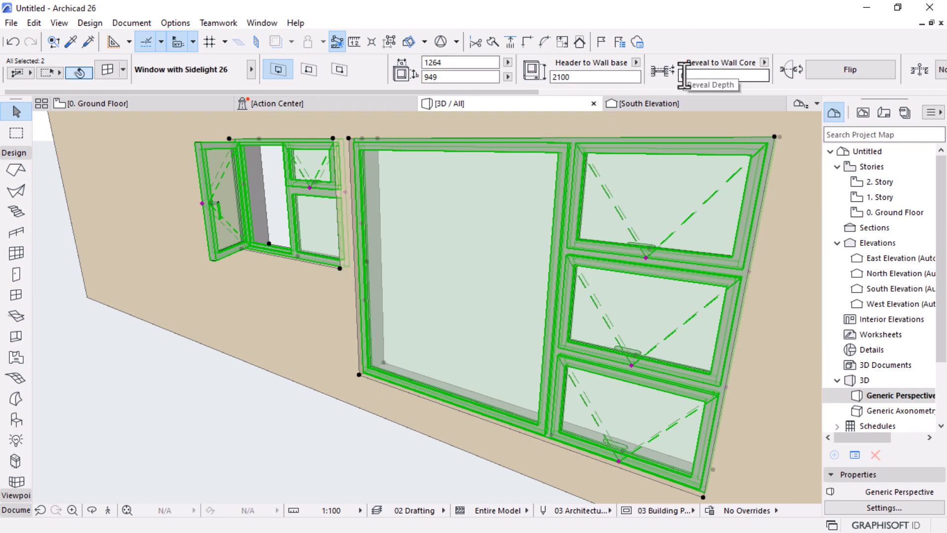
click(107, 69)
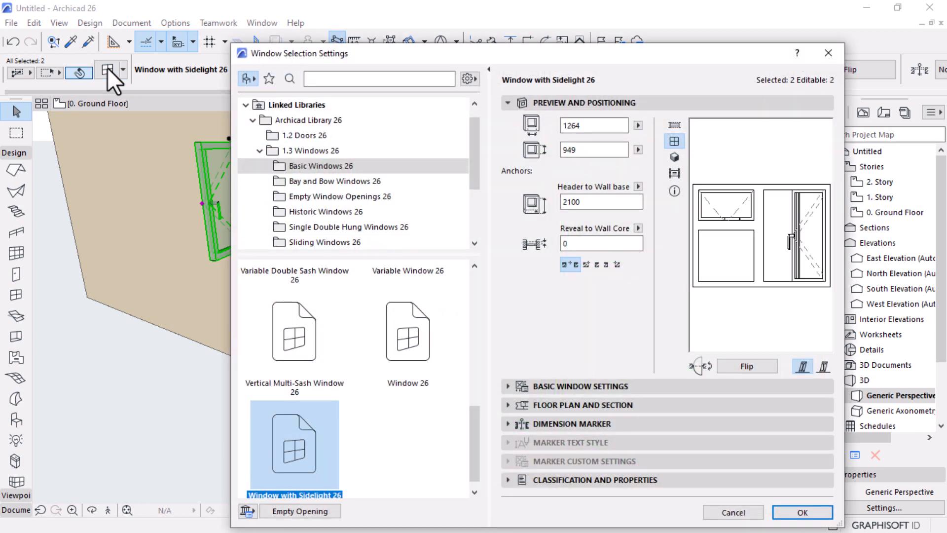
Step: Review the Frame and Sash, Frame Widths and Sash Options pages in the basic window settings
click(552, 388)
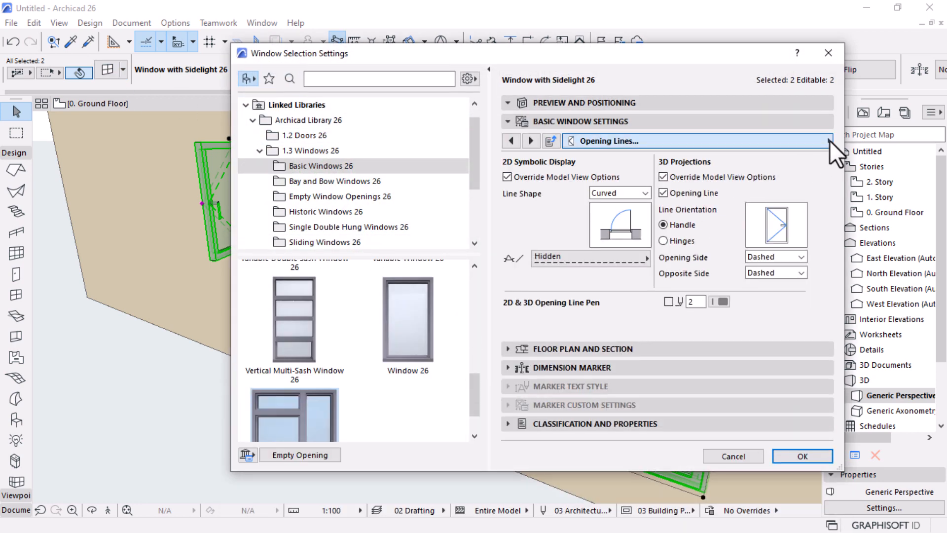
click(828, 141)
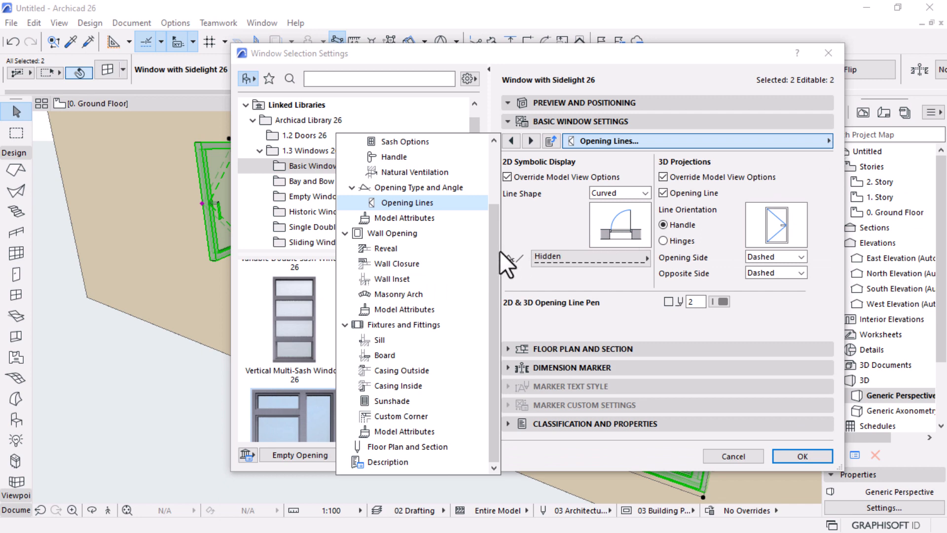
drag(493, 253, 494, 285)
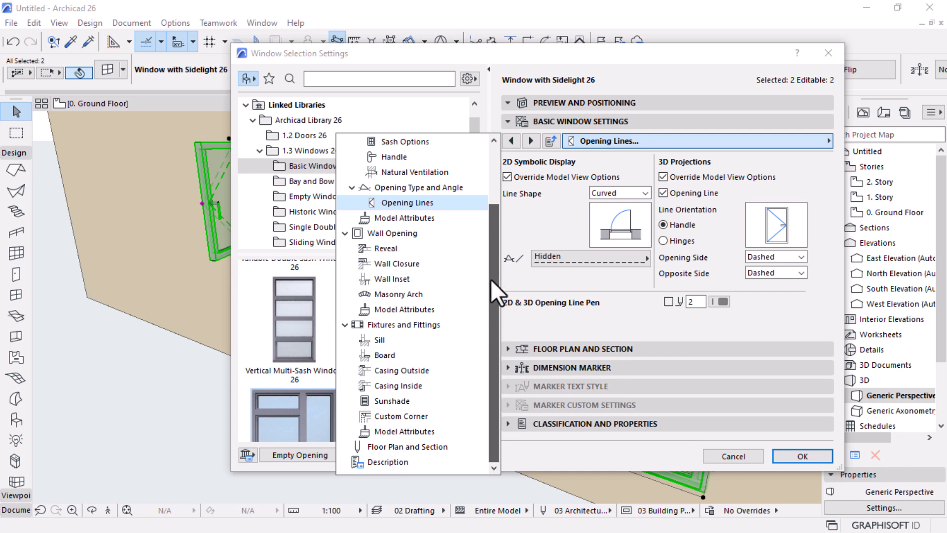
drag(490, 279, 500, 216)
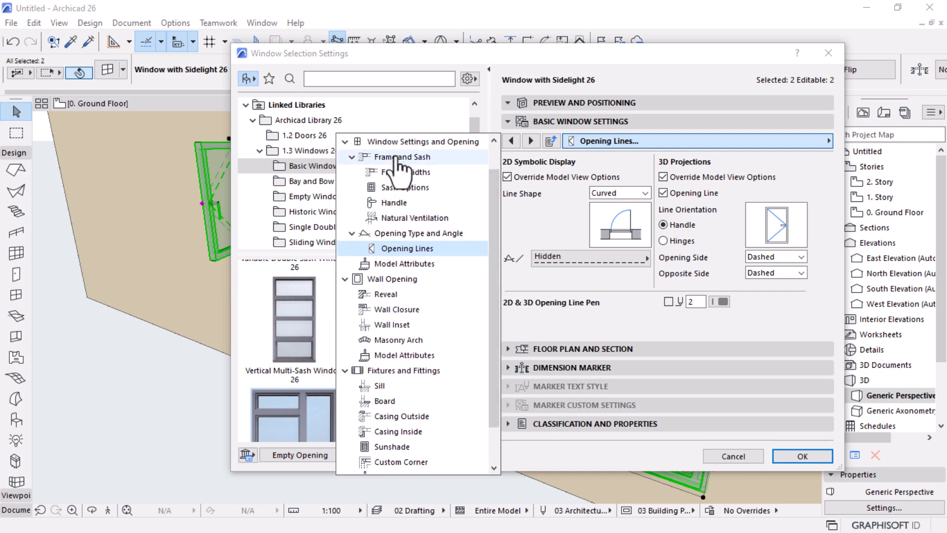
click(397, 156)
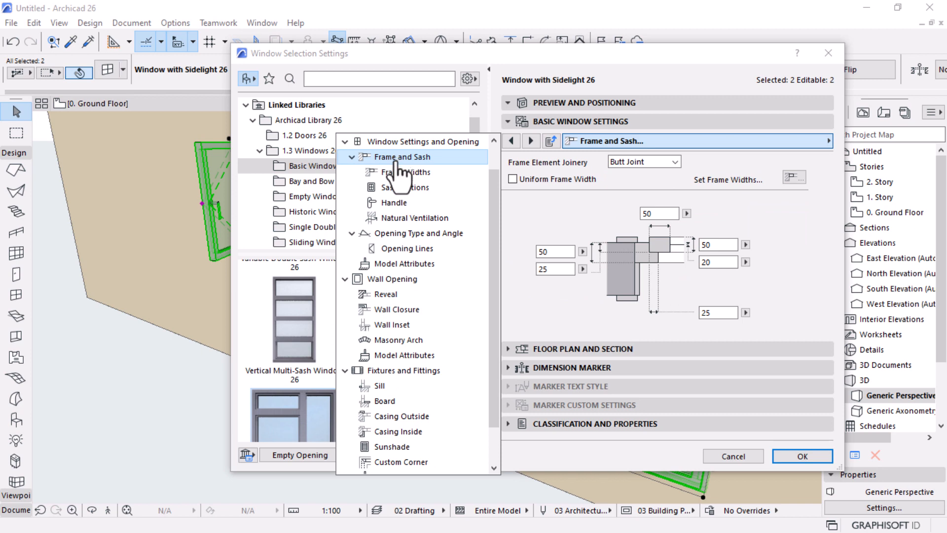
click(397, 170)
click(397, 191)
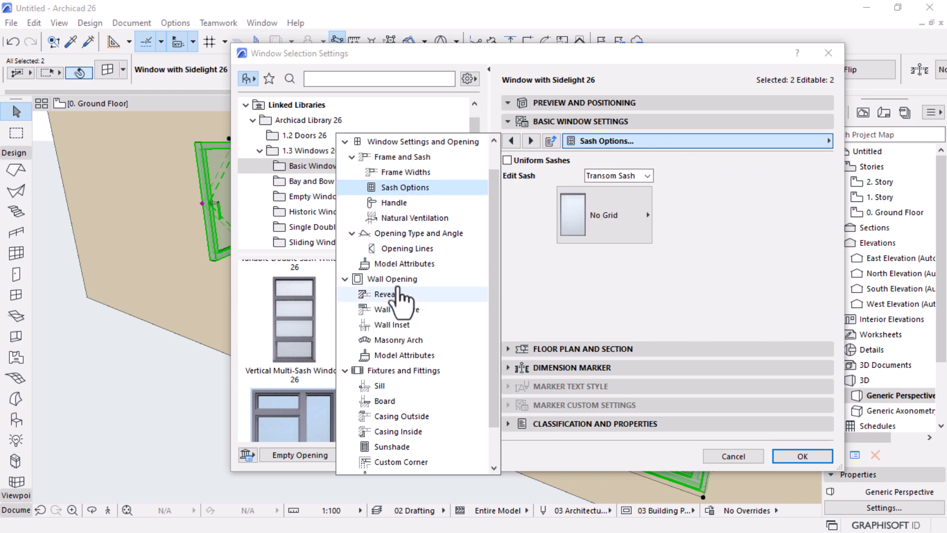
scroll(409, 306, down, 1)
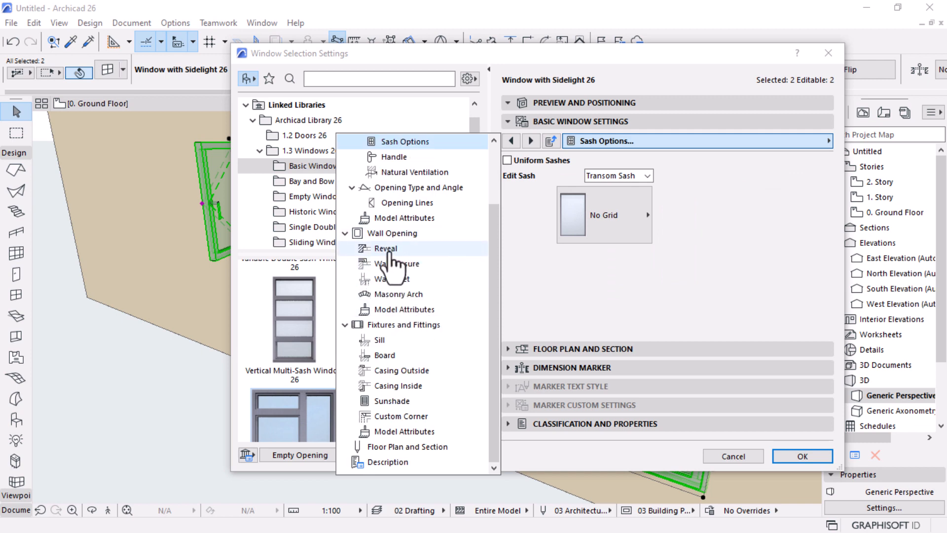
Step: Set the Reveal Type of both windows to Splayed Reveal, apply it, inspect the inner wall side and clear the selection
click(390, 251)
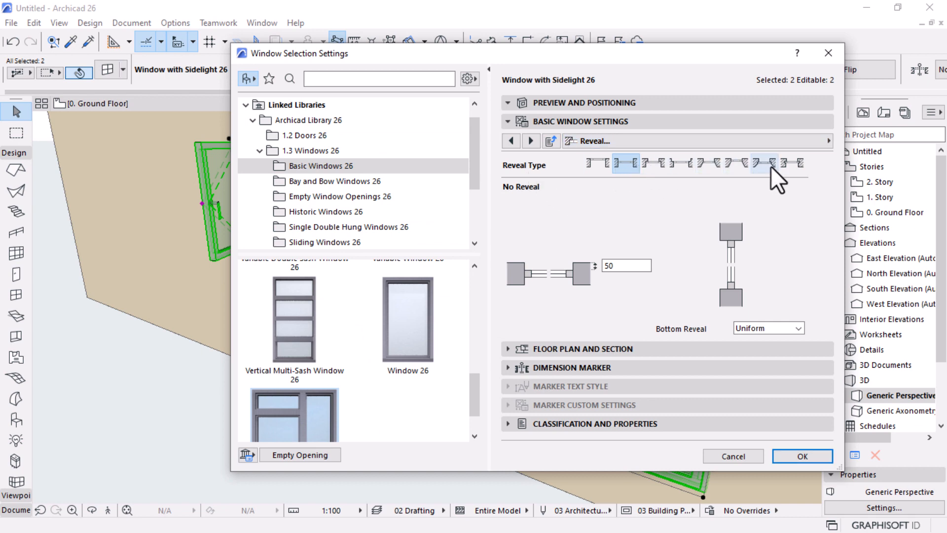
click(736, 163)
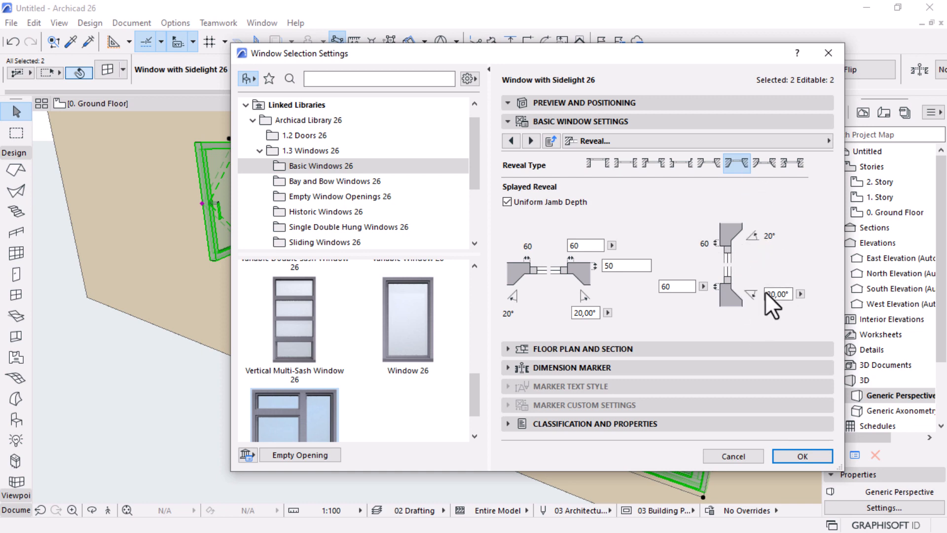
click(799, 455)
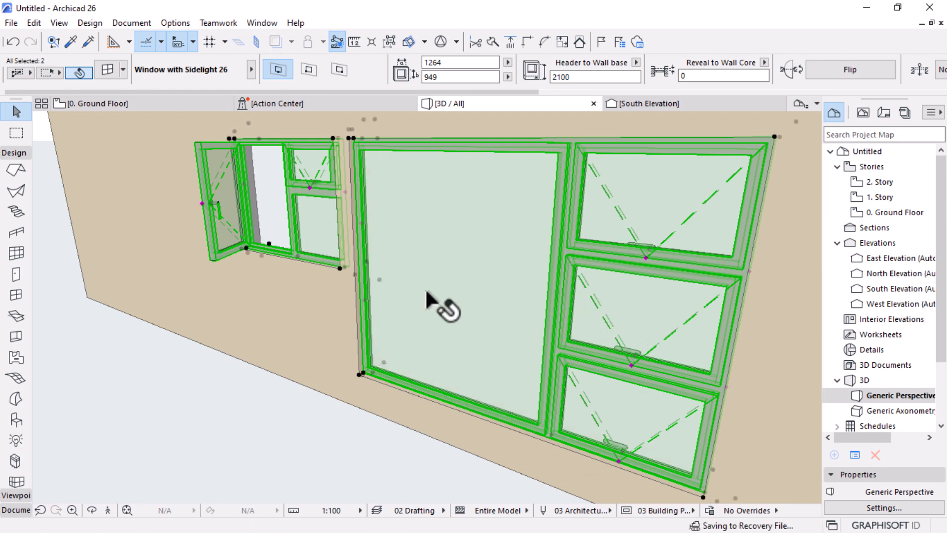
scroll(460, 314, down, 3)
scroll(689, 482, up, 2)
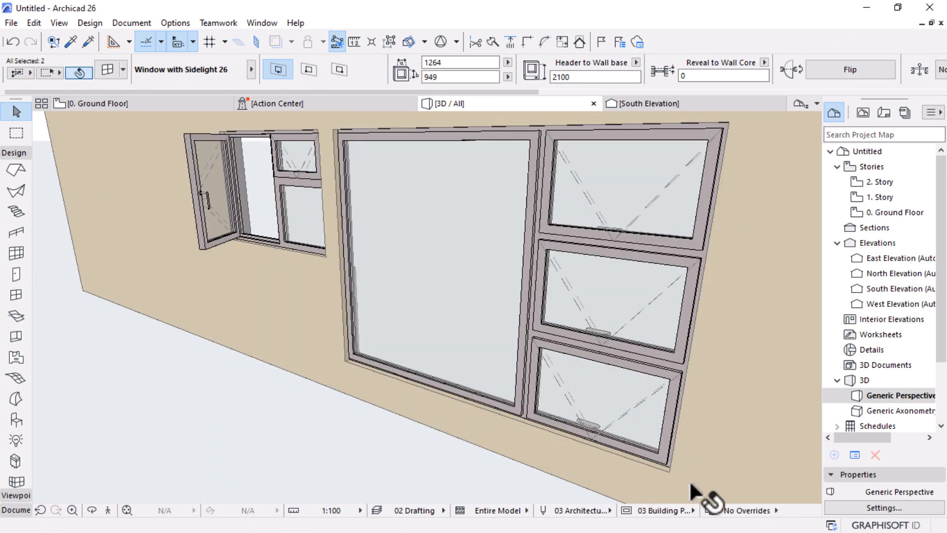
shift+middle_drag(670, 306, 664, 361)
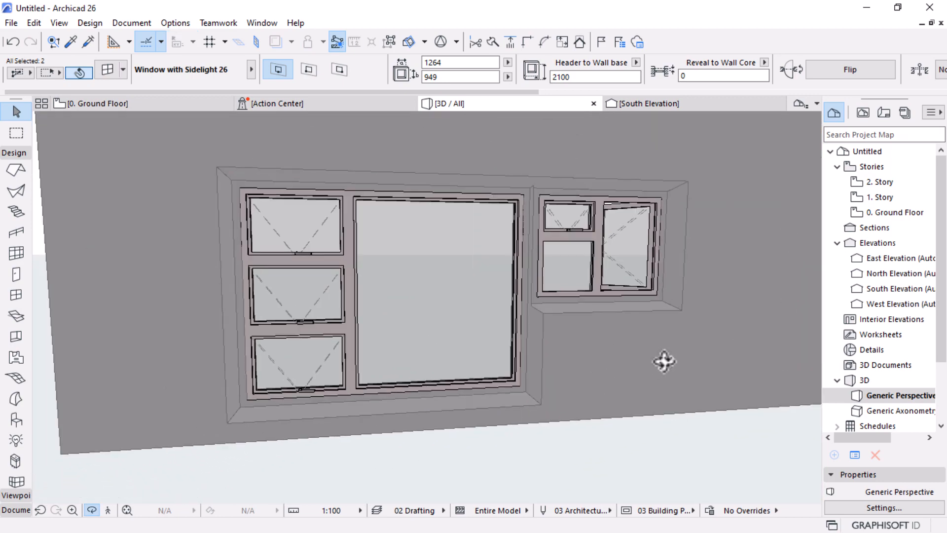
shift+middle_drag(519, 361, 554, 313)
key(Escape)
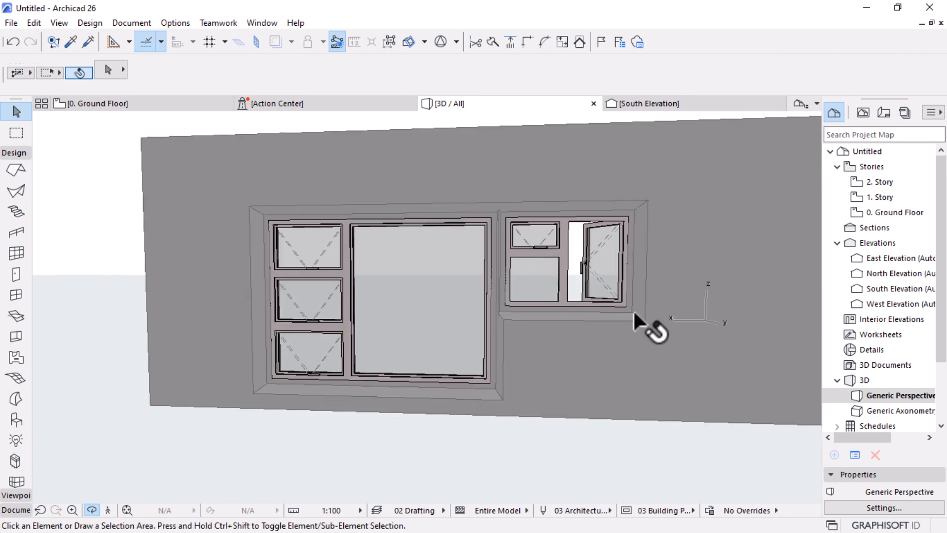
Step: Move the smaller window horizontally along the wall, away from the larger window, and deselect it
click(628, 289)
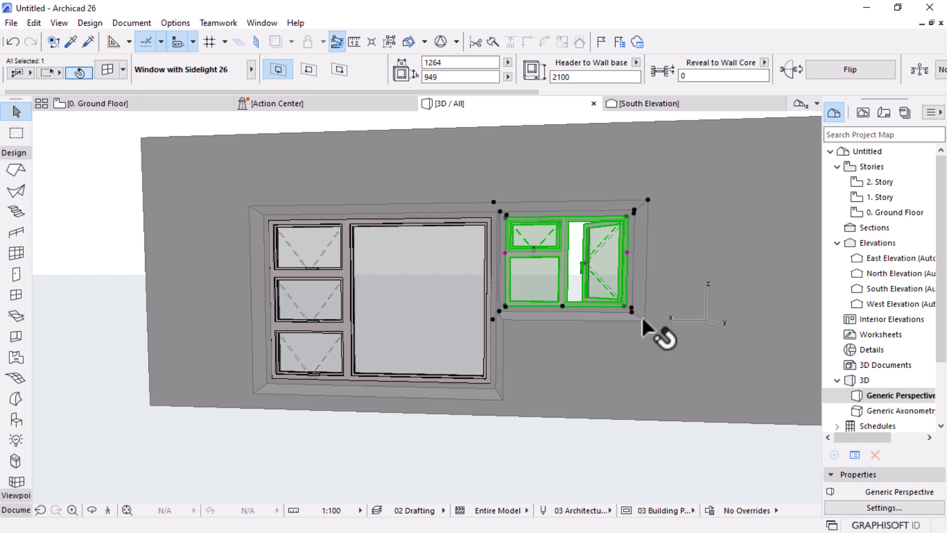
key(ctrl+d)
click(645, 320)
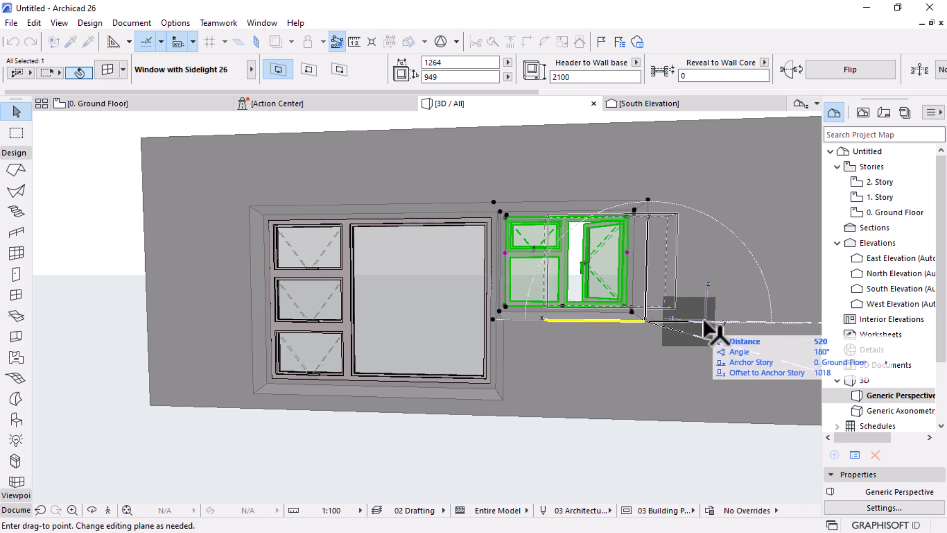
click(753, 321)
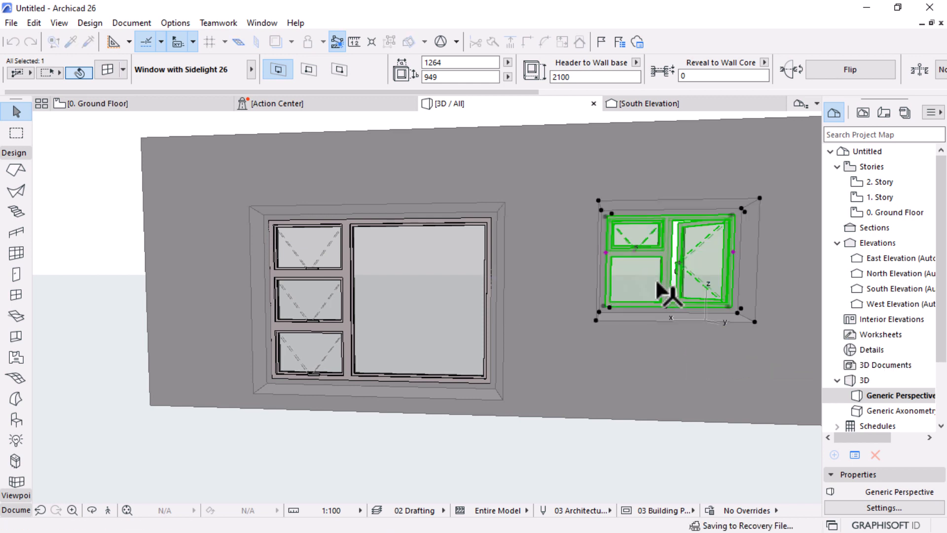
key(Escape)
Step: Select both windows and flip their opening direction to the other side of the wall
shift+middle_drag(723, 364, 535, 366)
shift+middle_drag(672, 332, 692, 344)
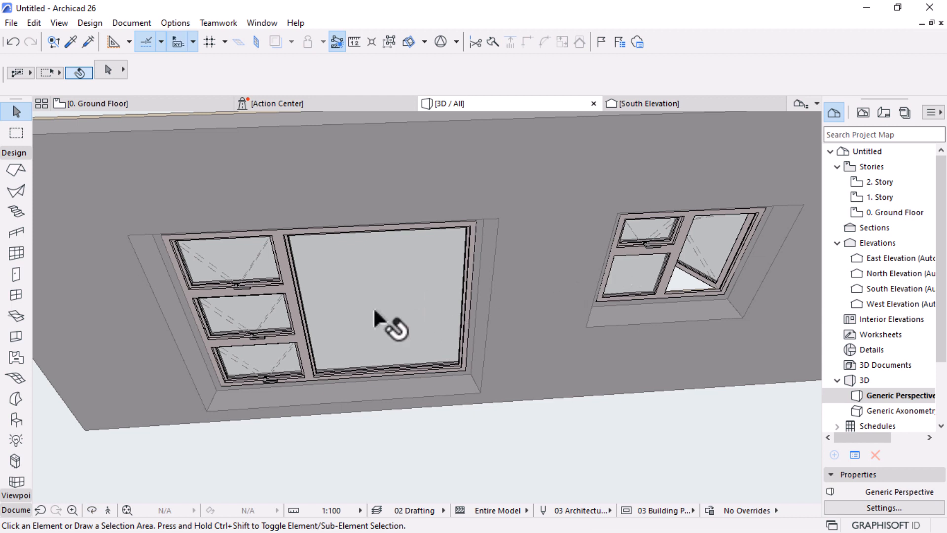
click(373, 326)
shift+click(653, 259)
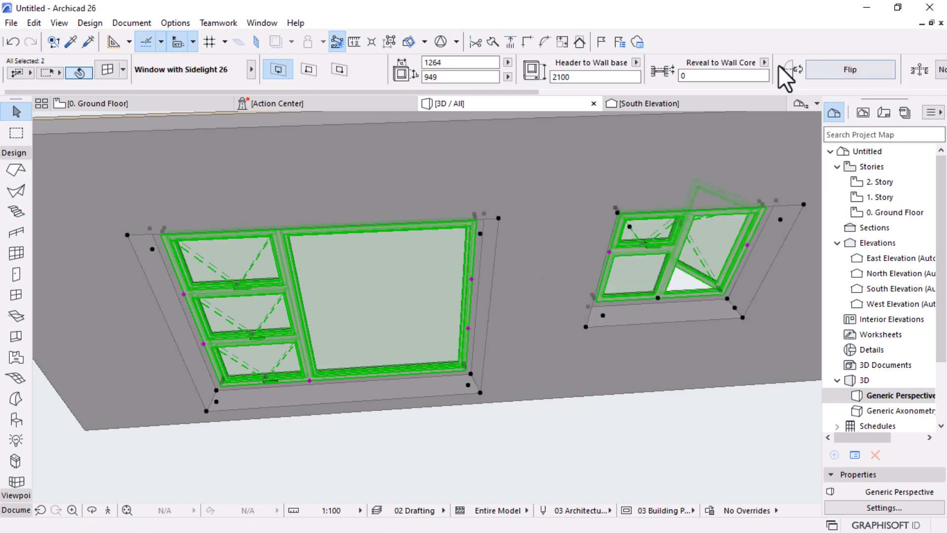
click(833, 74)
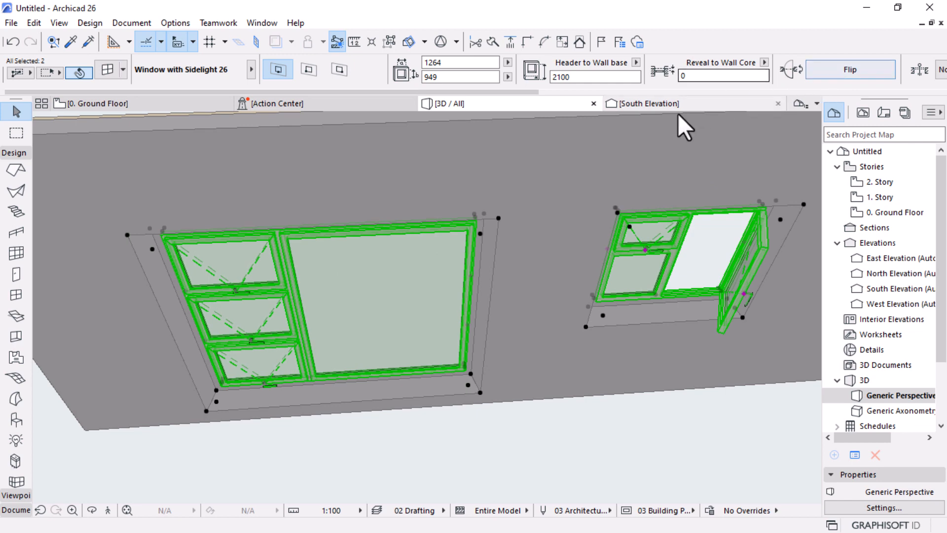
Step: Set the Reveal to Wall Core depth of both windows to 120 mm and inspect the reveals from the other wall side
click(686, 76)
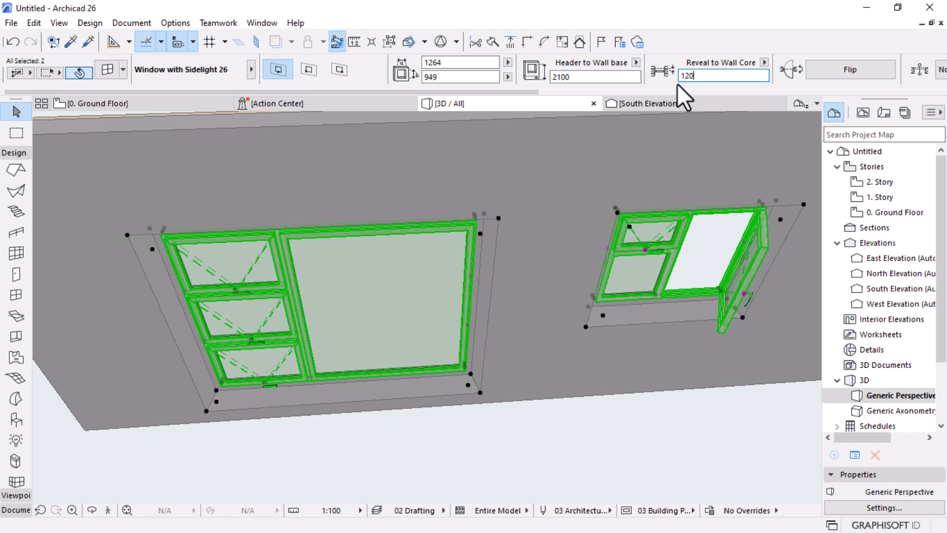
key(Return)
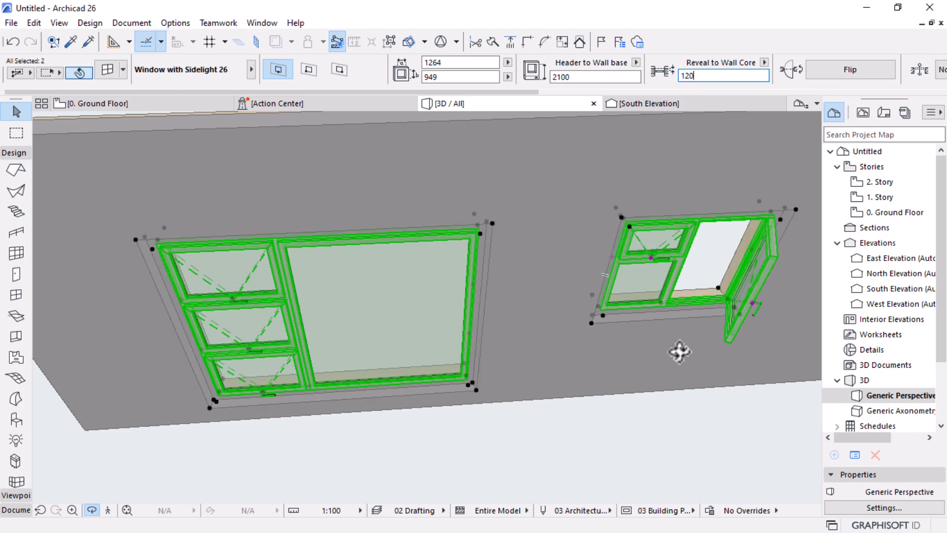
shift+middle_drag(679, 351, 513, 421)
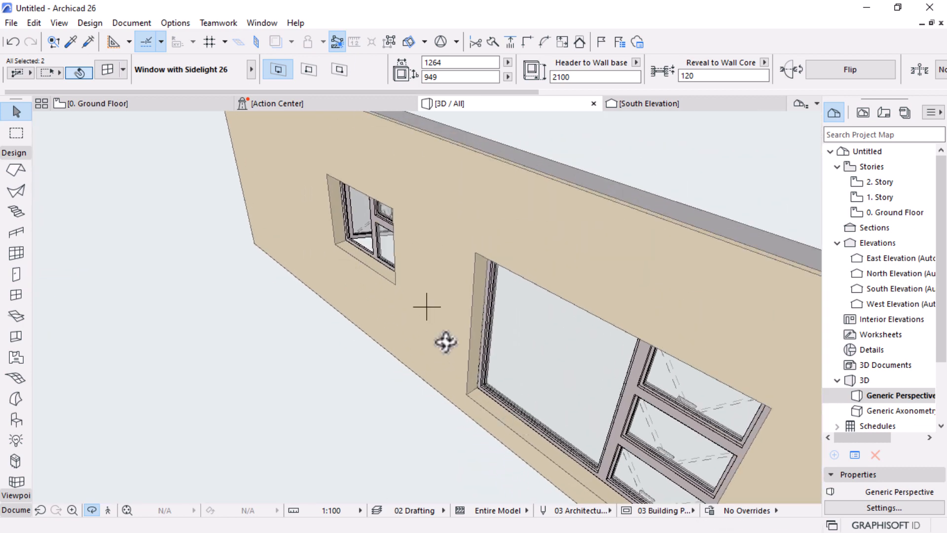
mouse_move(446, 343)
shift+middle_down()
mouse_move(543, 396)
mouse_move(444, 344)
shift+middle_up()
shift+middle_drag(508, 414, 540, 408)
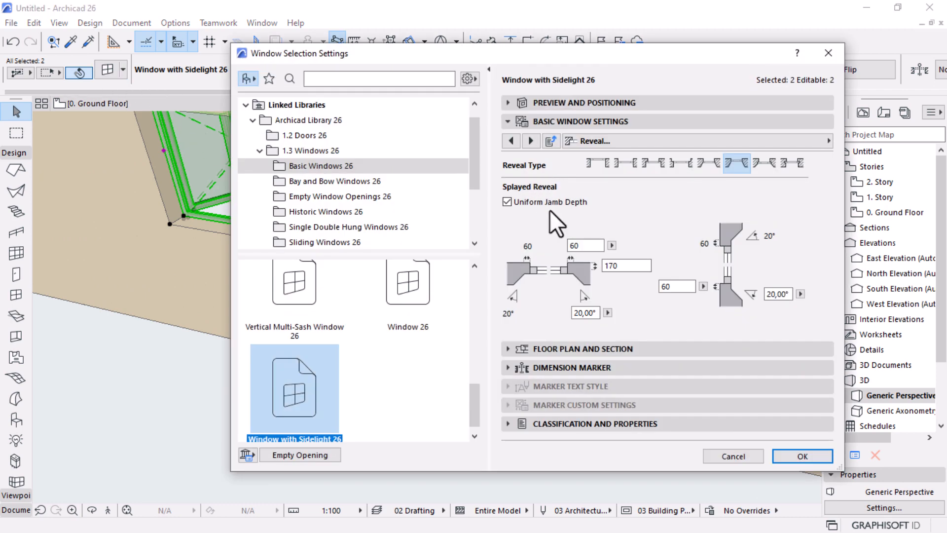
Step: Add a Board to both windows in the Fixtures and Fittings settings, apply it and inspect the boards in 3D
click(825, 140)
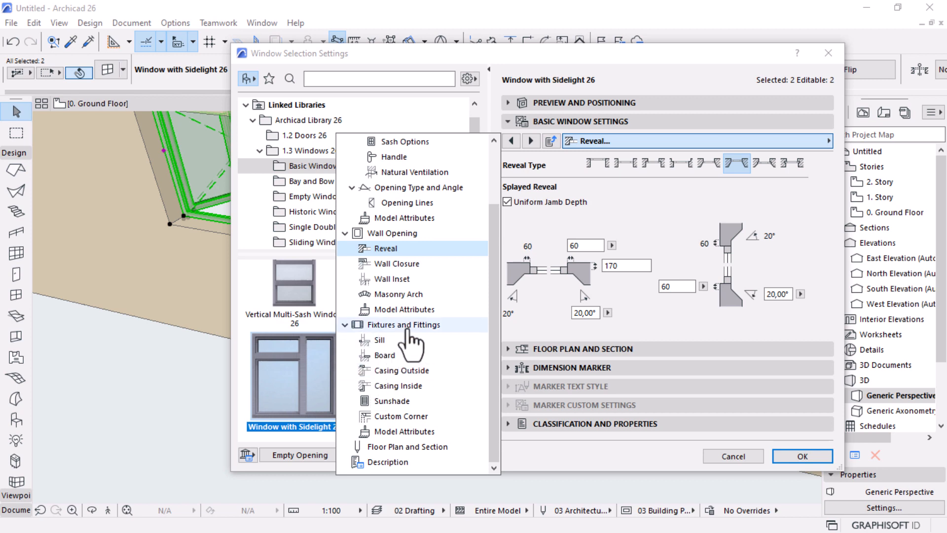
click(386, 355)
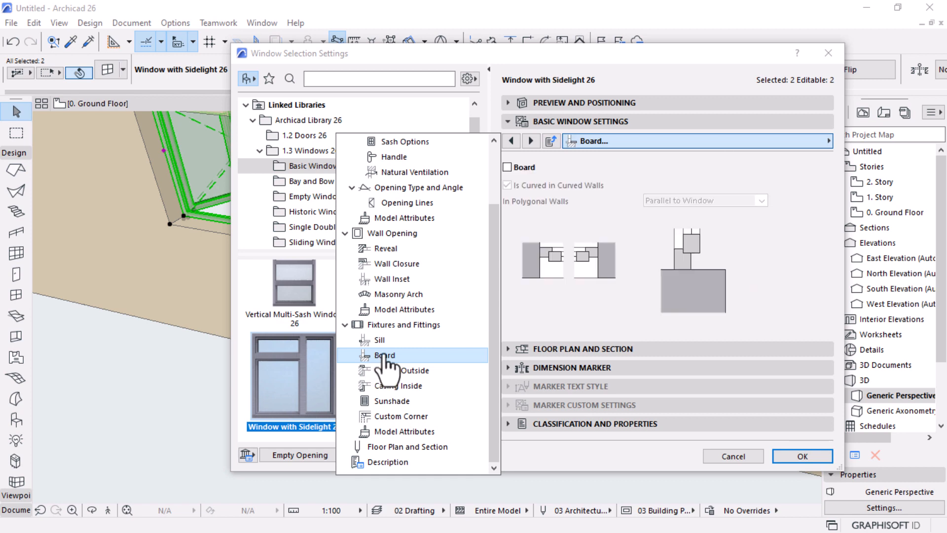
click(517, 169)
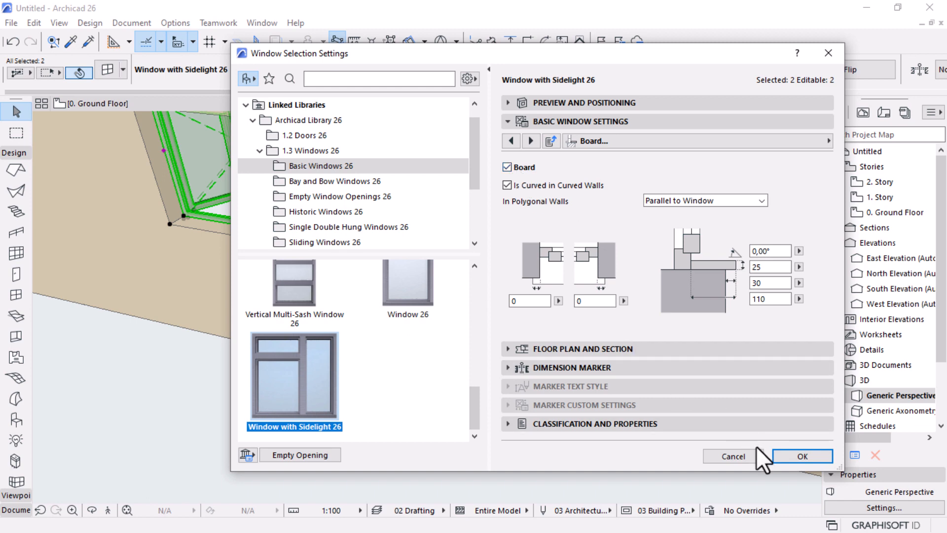
click(802, 455)
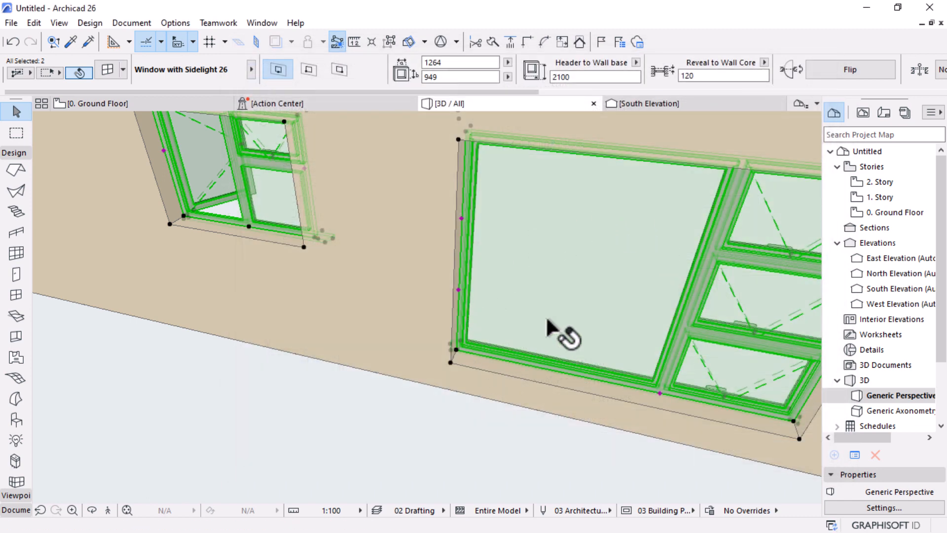
shift+middle_drag(623, 295, 429, 387)
scroll(419, 334, up, 3)
scroll(459, 352, down, 4)
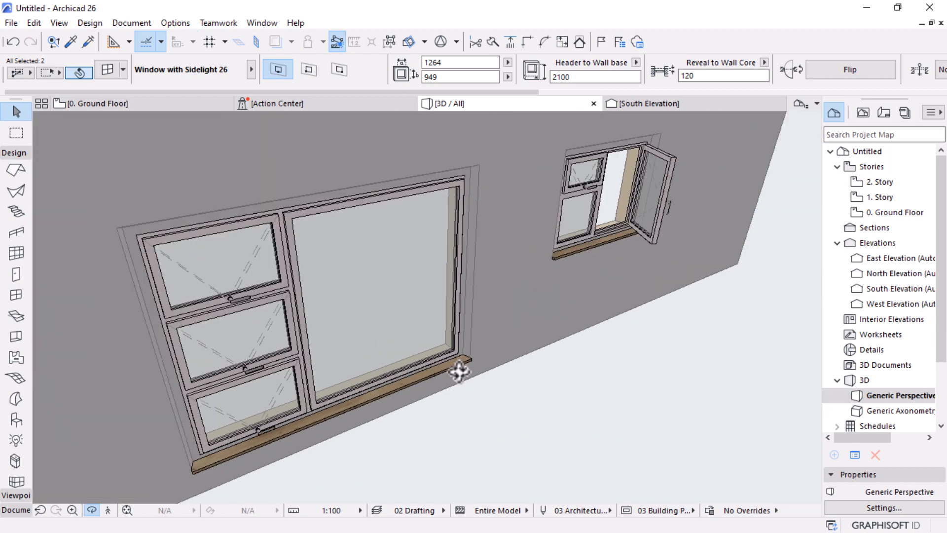
scroll(474, 361, up, 1)
key(Escape)
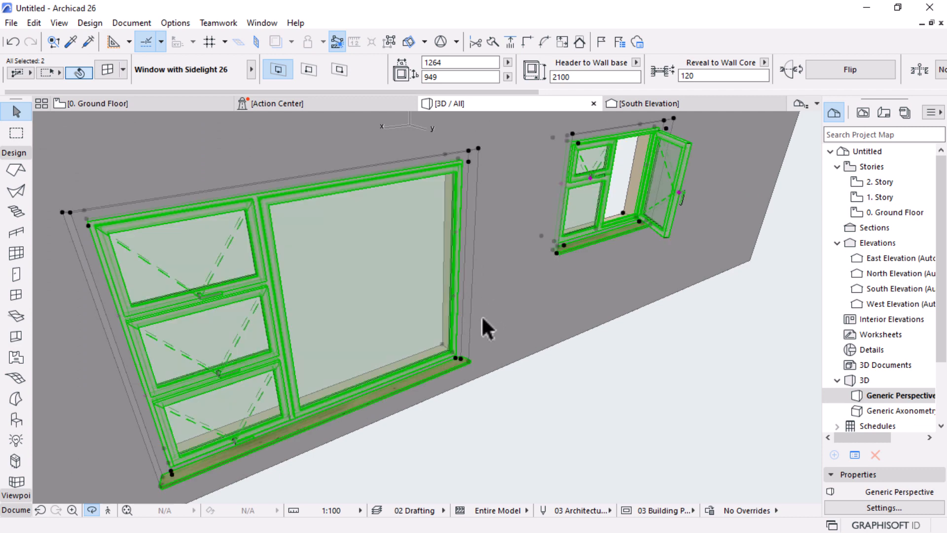
Step: Flip both selected windows to open to the other side of the wall, deselect them and inspect the result
click(845, 69)
click(643, 375)
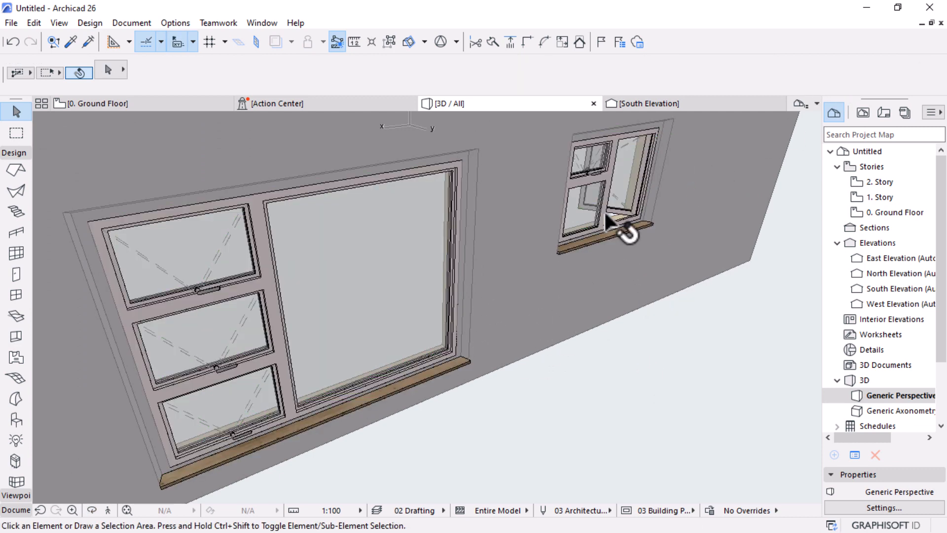
scroll(604, 210, up, 1)
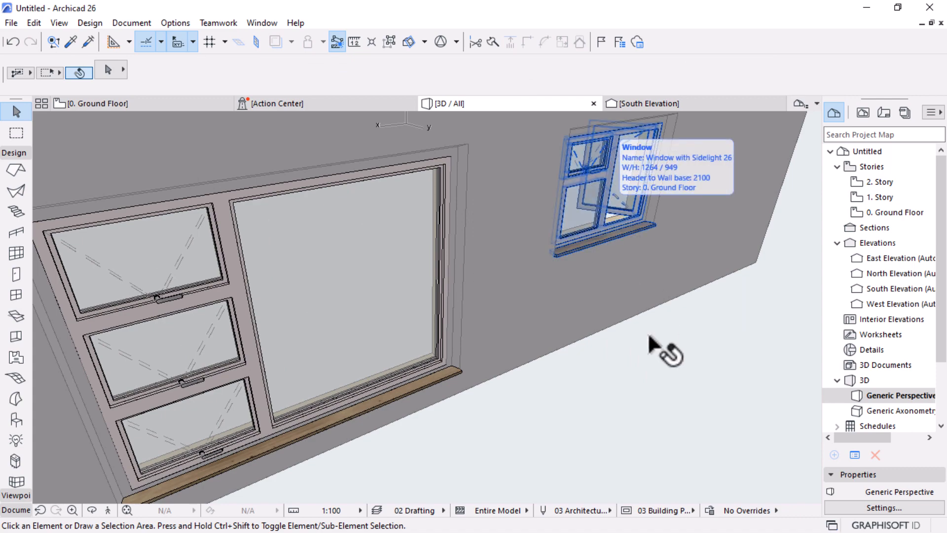
shift+middle_drag(649, 335, 508, 345)
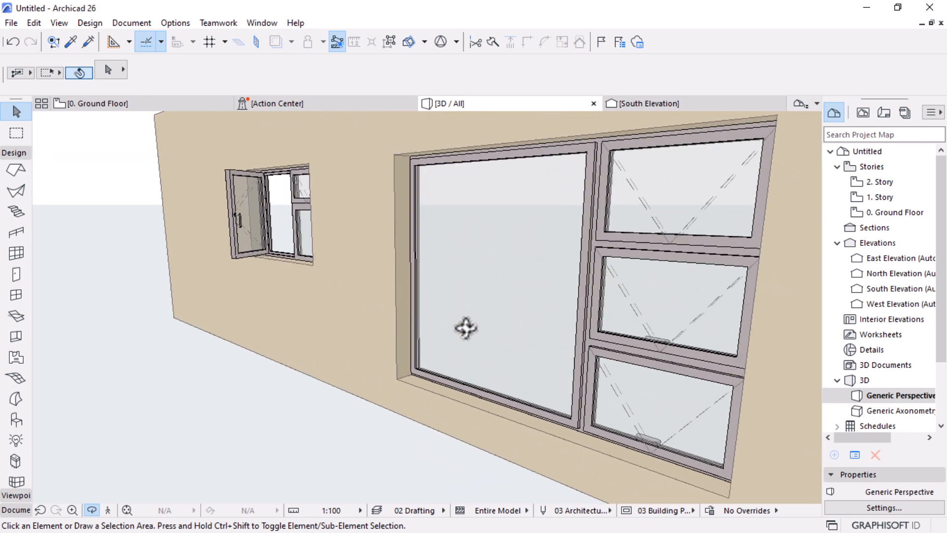
Step: Select both windows, enable the Sill in their settings with the Brick Sill type, and apply it
click(490, 271)
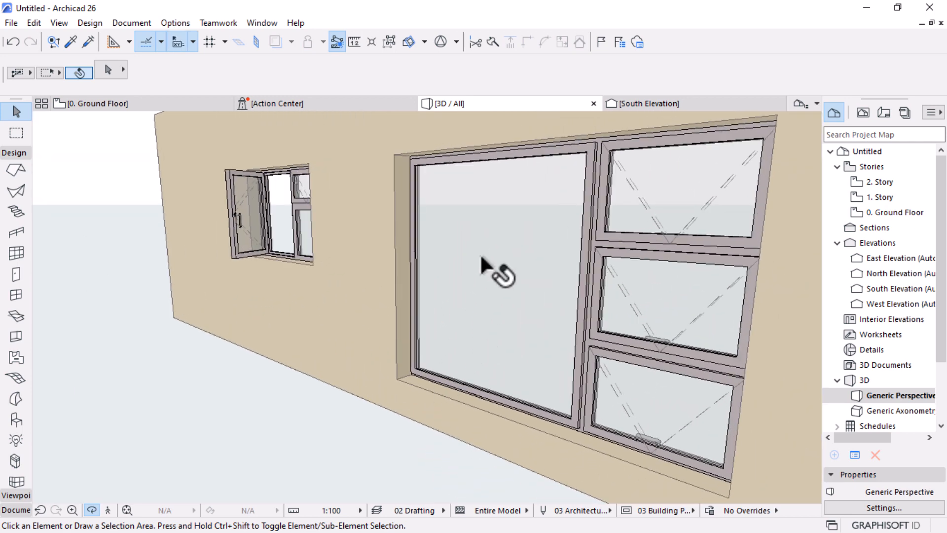
shift+click(296, 220)
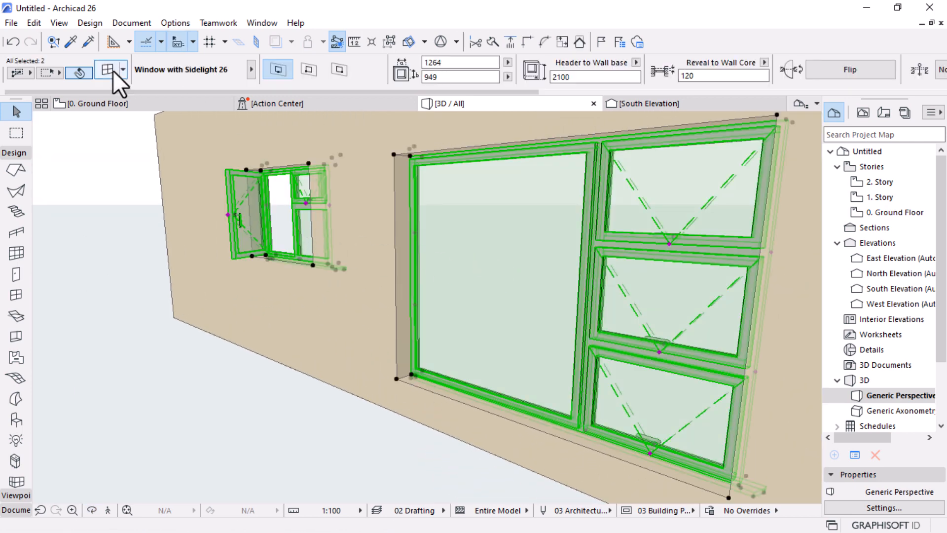
double_click(591, 172)
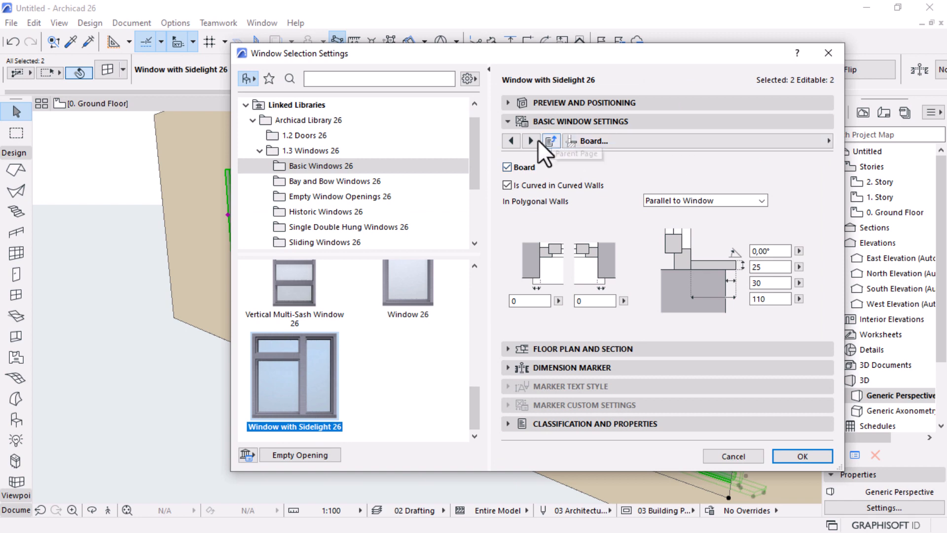
click(512, 141)
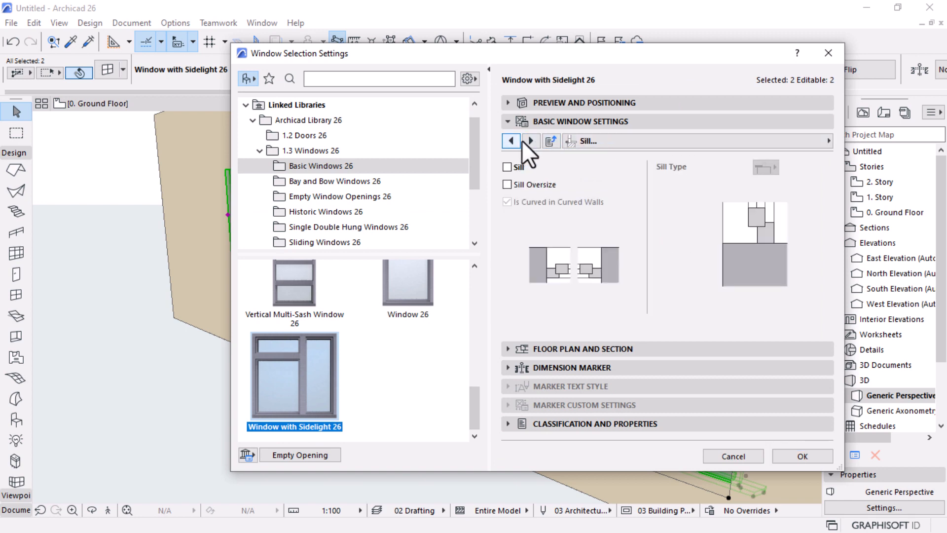
click(508, 167)
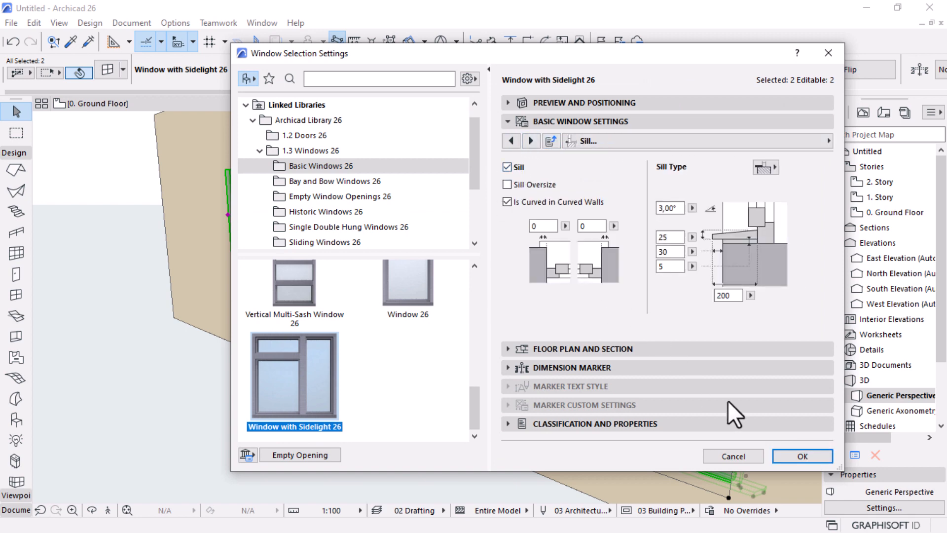
click(763, 167)
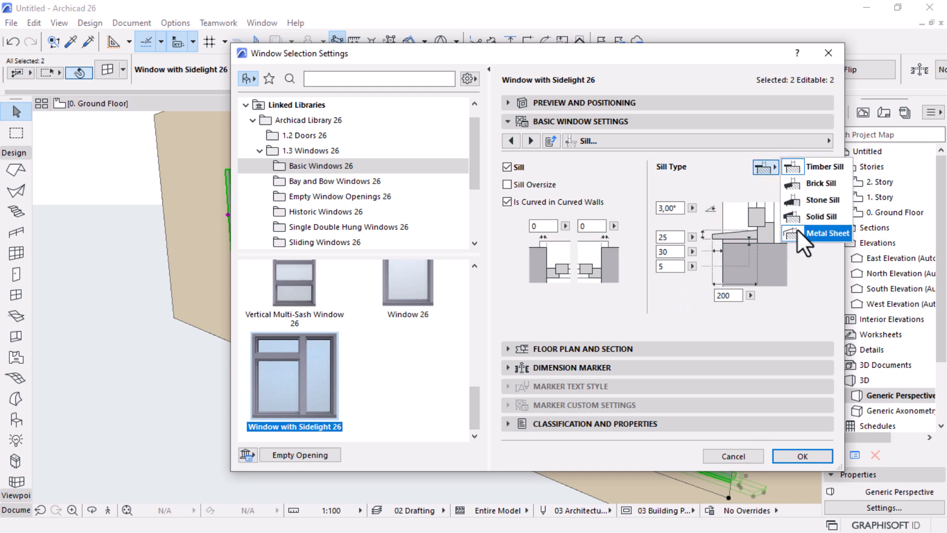
click(820, 189)
click(795, 452)
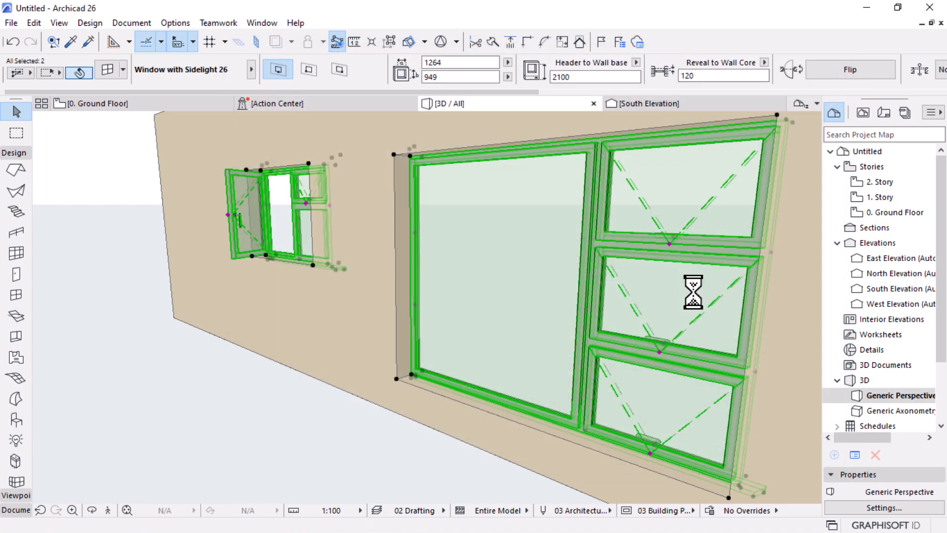
shift+middle_drag(644, 275, 705, 404)
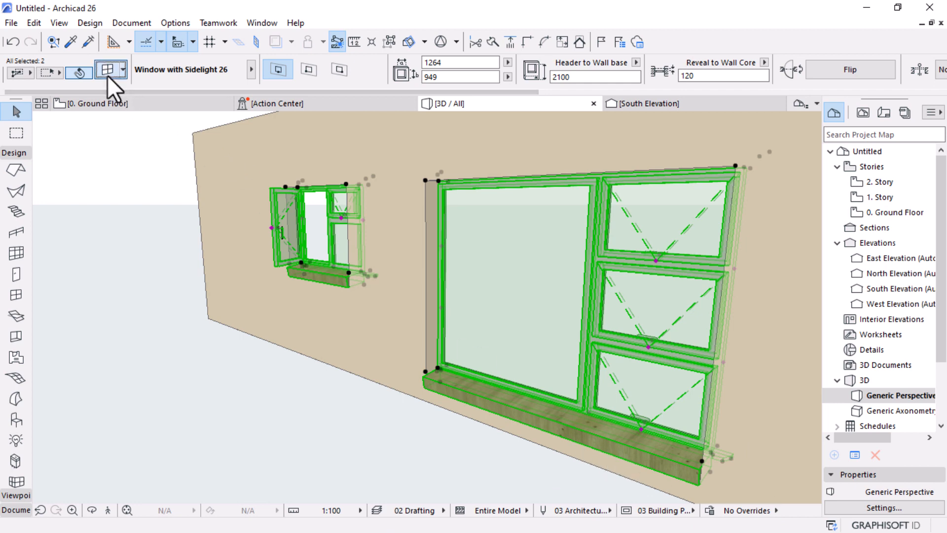
Step: Set the Sill Surface of both windows to Brick - Common Bond in the fixtures' Model Attributes and inspect the sills up close
double_click(564, 238)
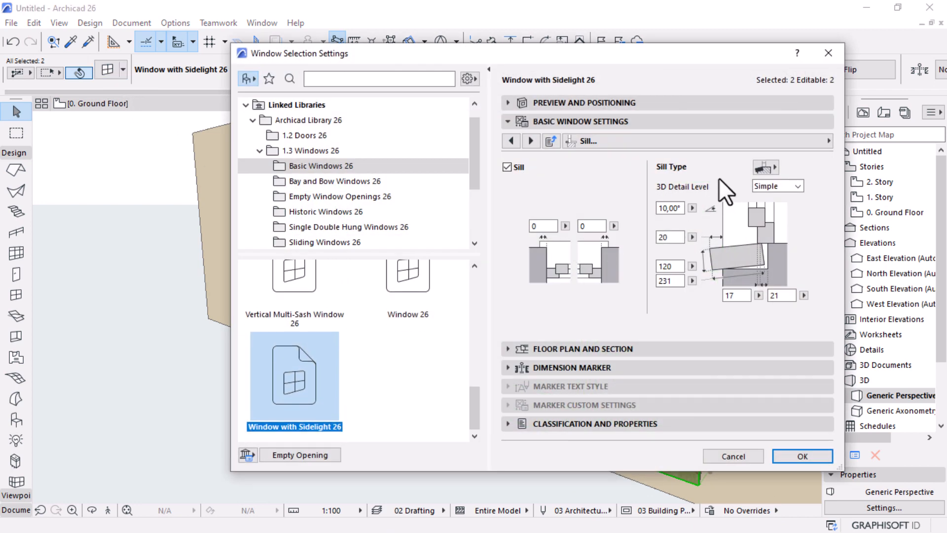
click(827, 141)
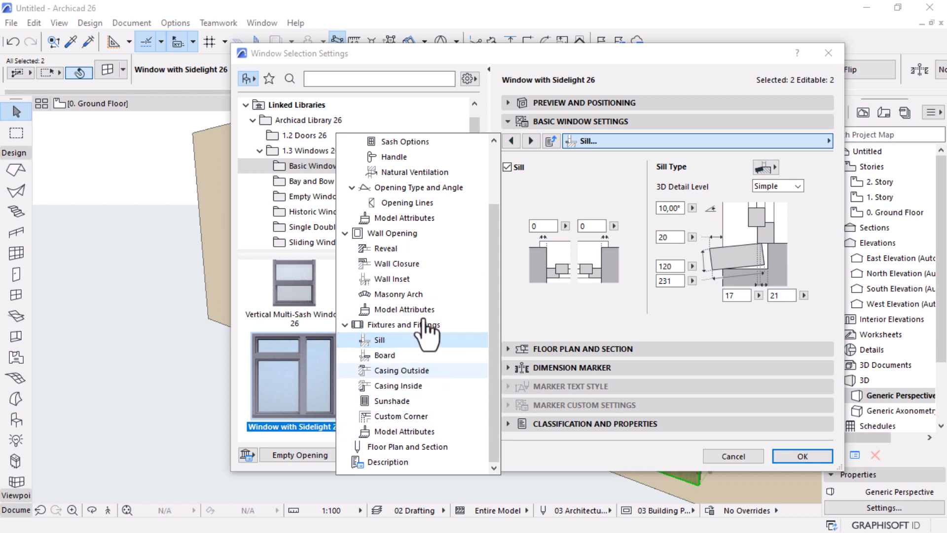
scroll(397, 252, up, 1)
scroll(394, 250, up, 1)
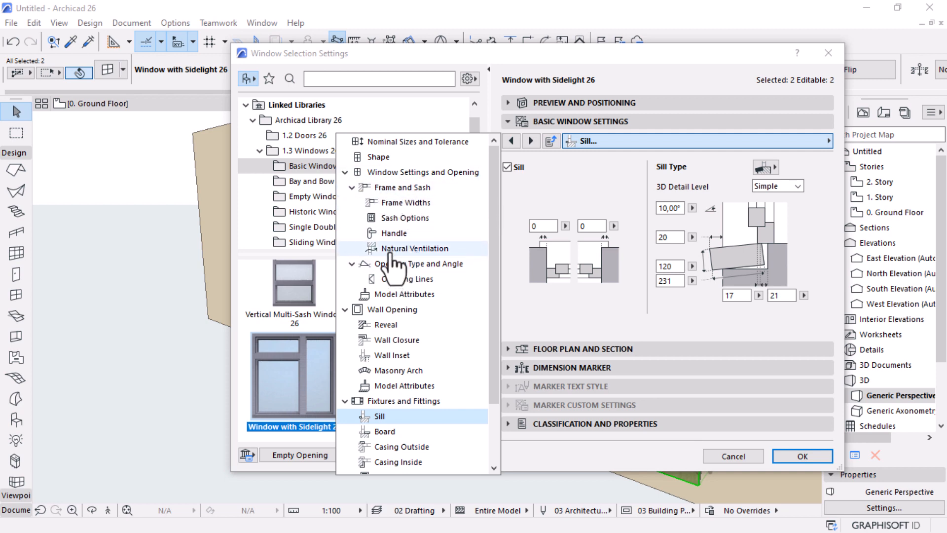
scroll(402, 298, down, 3)
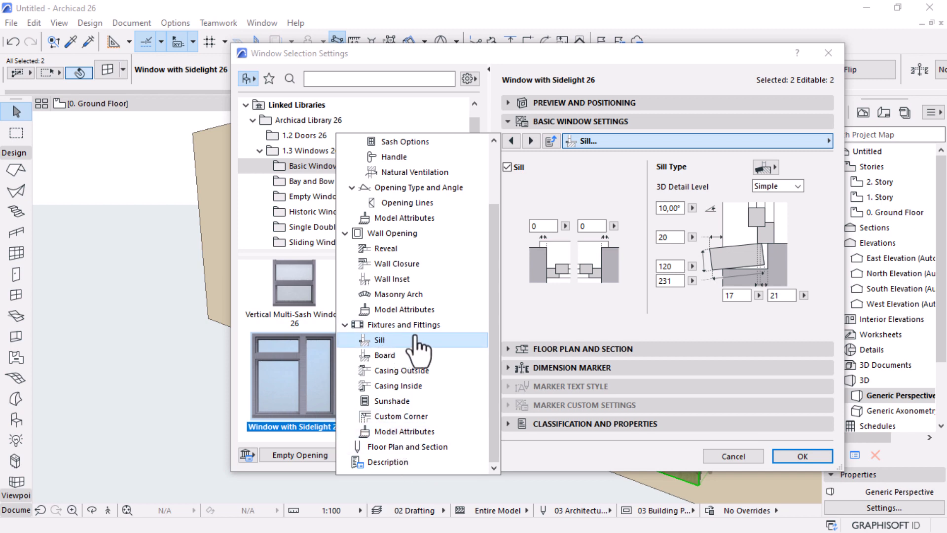
click(395, 432)
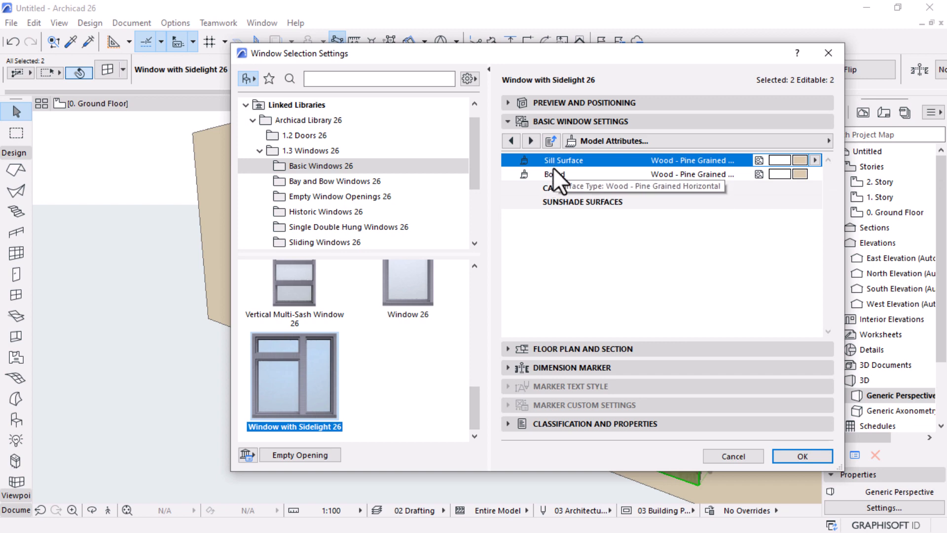
click(815, 161)
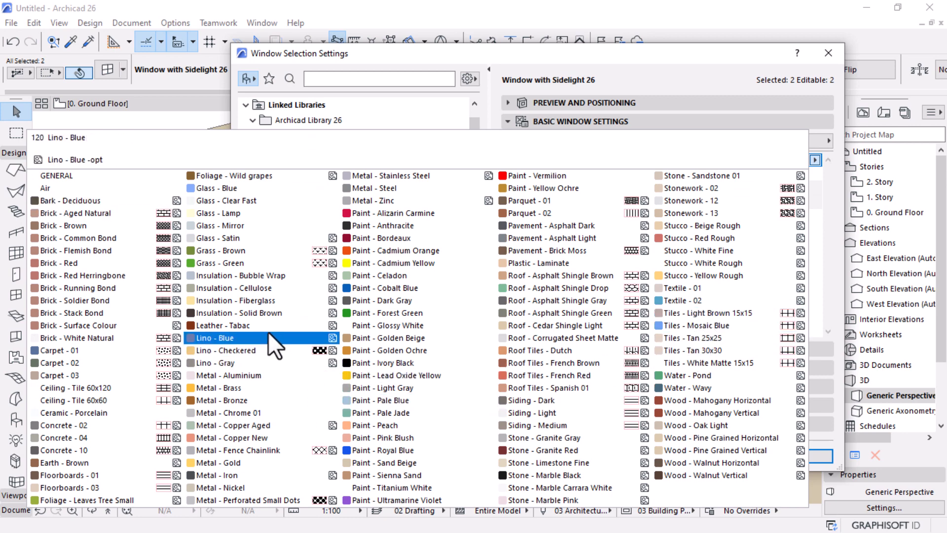
click(79, 242)
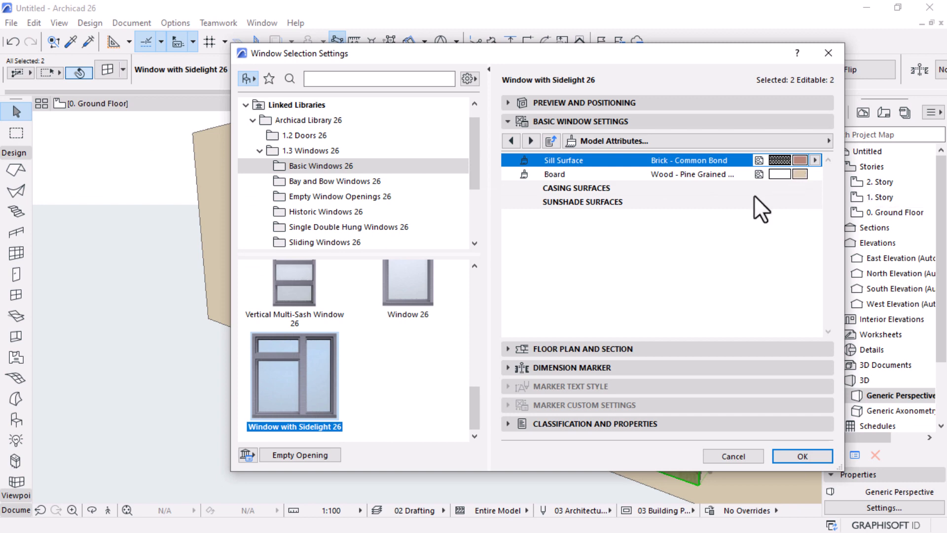
click(788, 458)
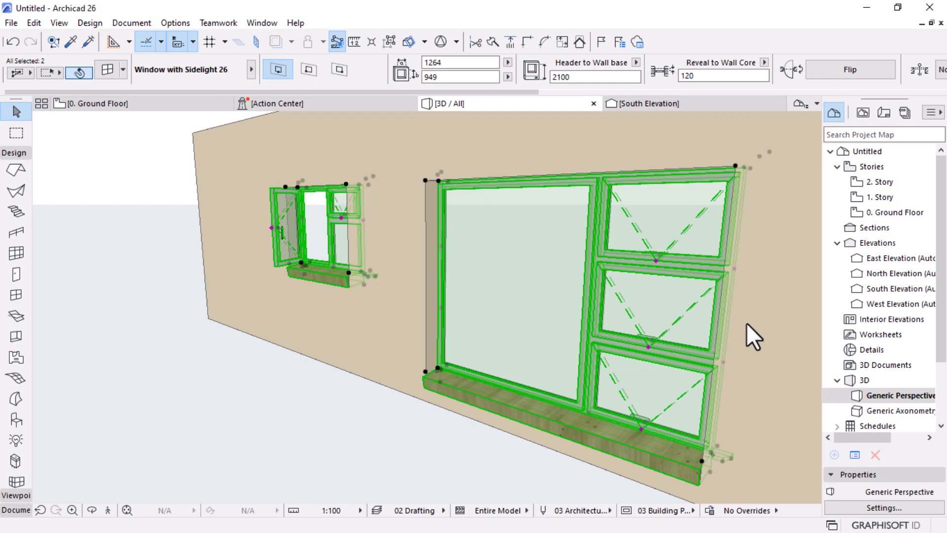
shift+middle_drag(432, 236, 569, 427)
scroll(569, 427, up, 5)
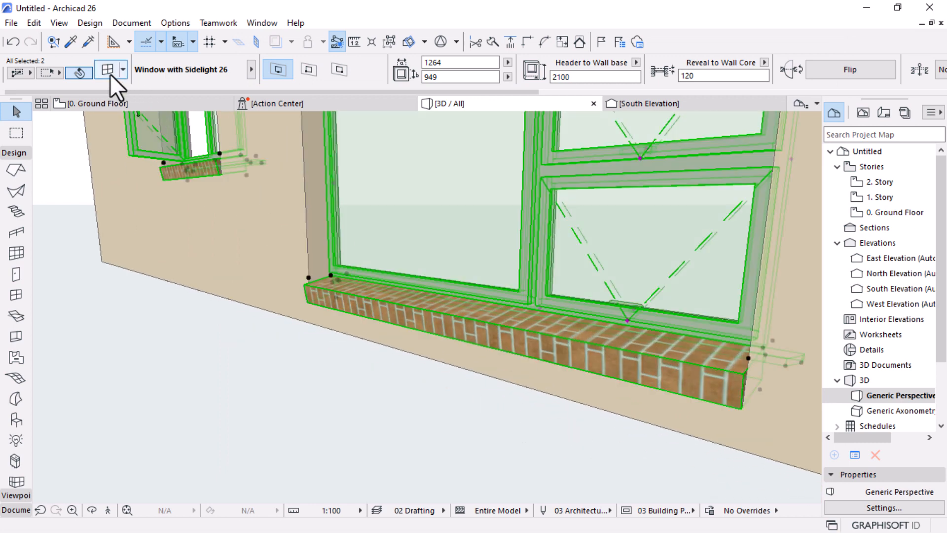
Step: Set the Sill Surface of both windows to Brick - Stack Bond and apply it
double_click(536, 285)
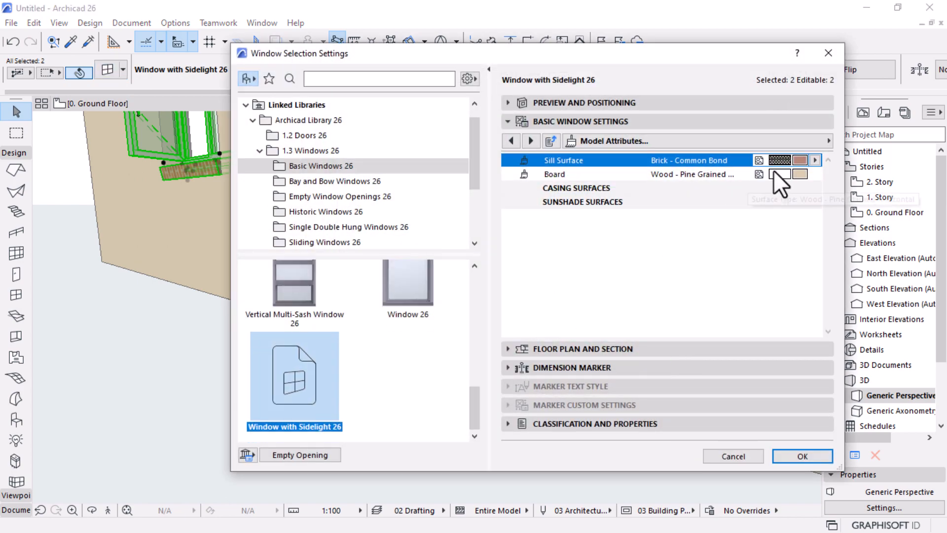
click(815, 160)
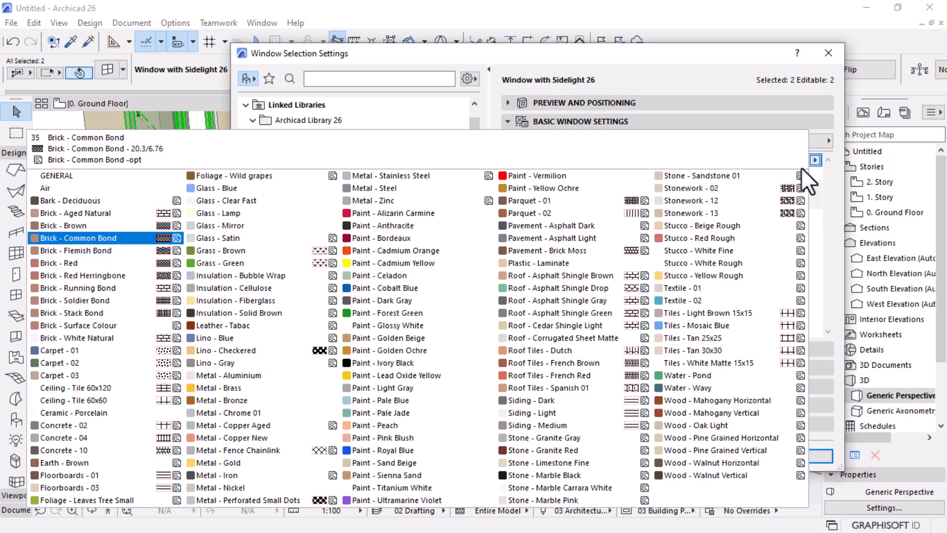
click(82, 313)
click(777, 468)
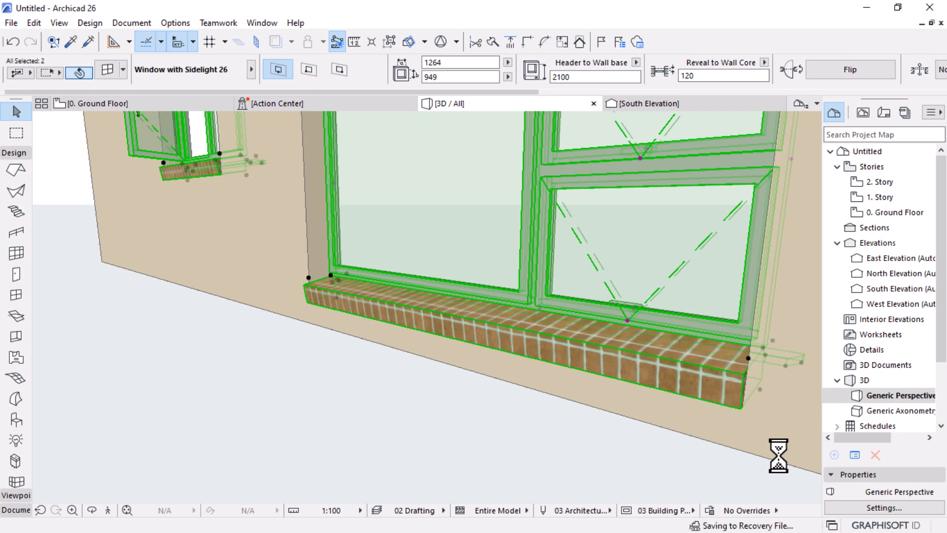
Step: Inspect the two finished windows with their boards and brick sills from both sides of the wall
scroll(591, 430, down, 5)
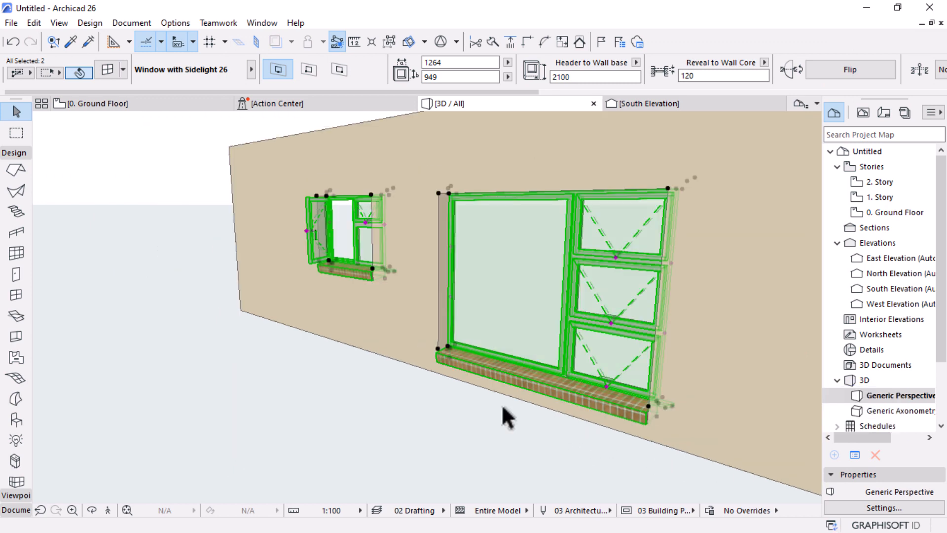
shift+middle_drag(501, 415, 396, 360)
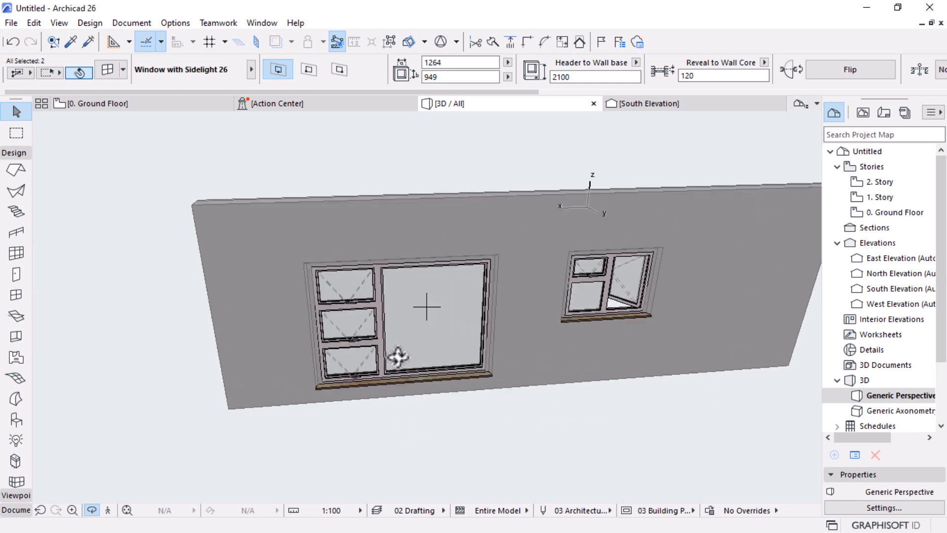
shift+middle_drag(422, 301, 563, 323)
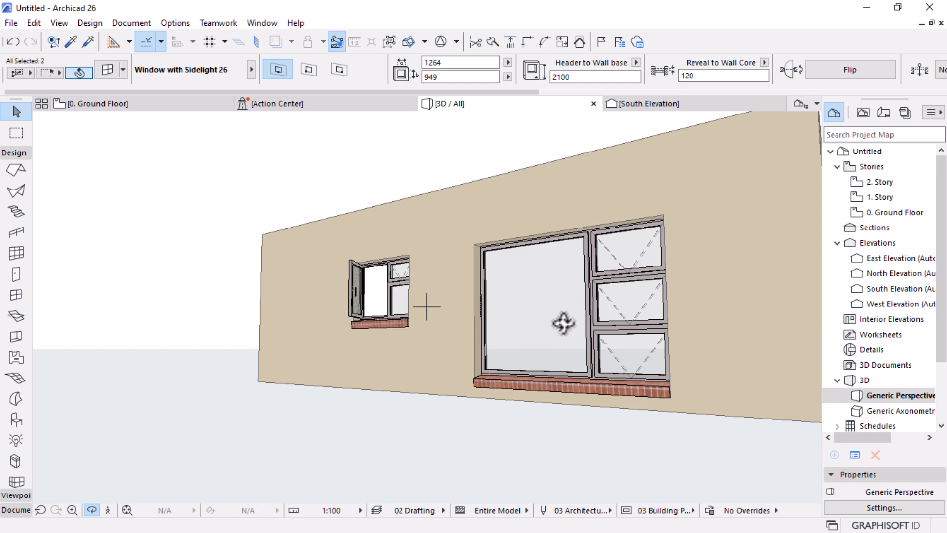
shift+middle_drag(563, 323, 542, 333)
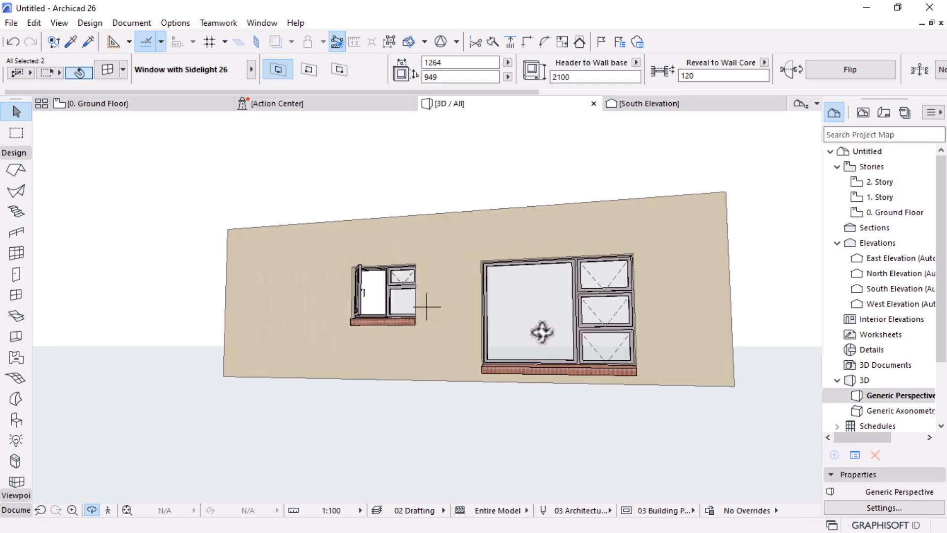
shift+middle_drag(539, 332, 535, 302)
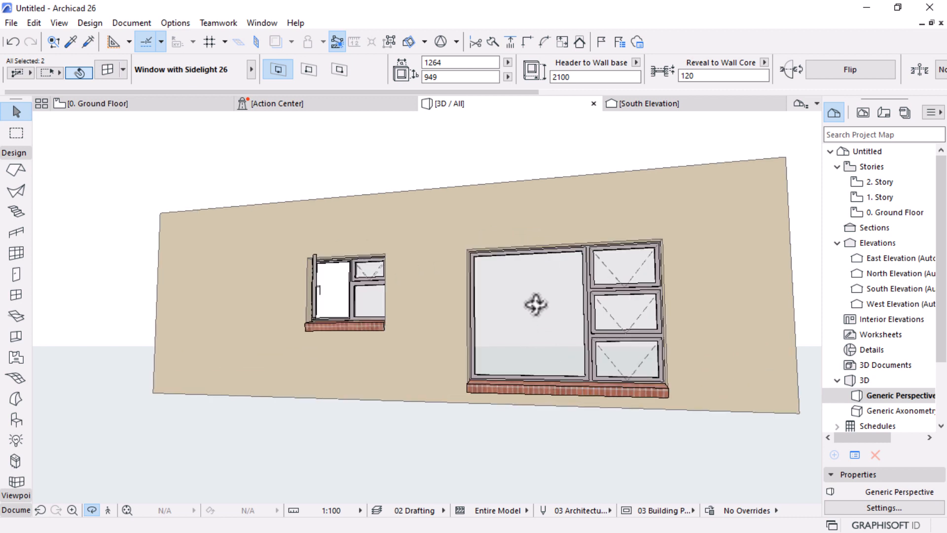
shift+middle_drag(469, 372, 497, 396)
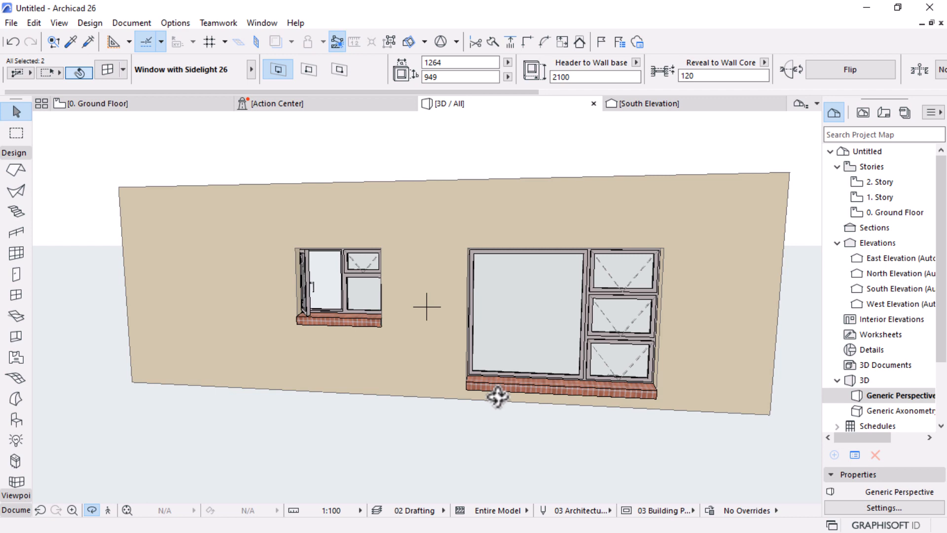
drag(498, 397, 465, 339)
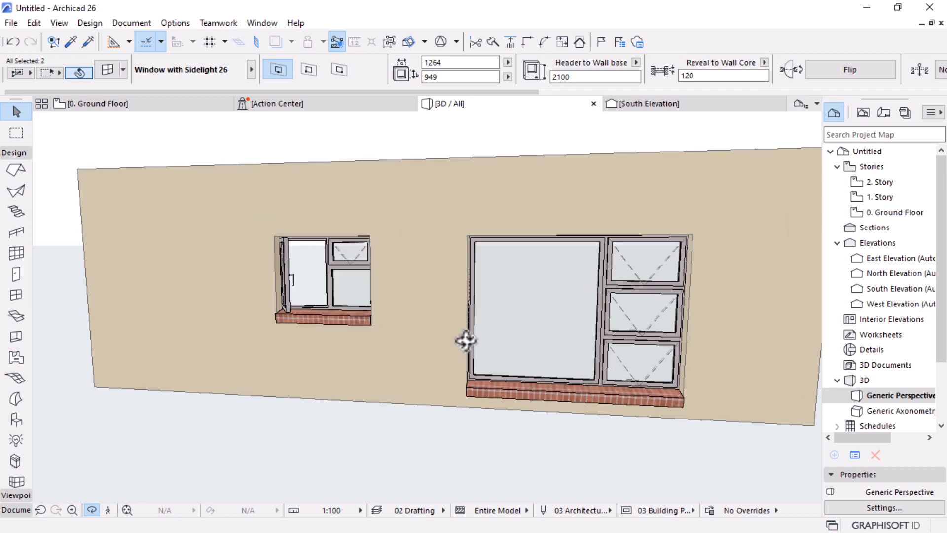